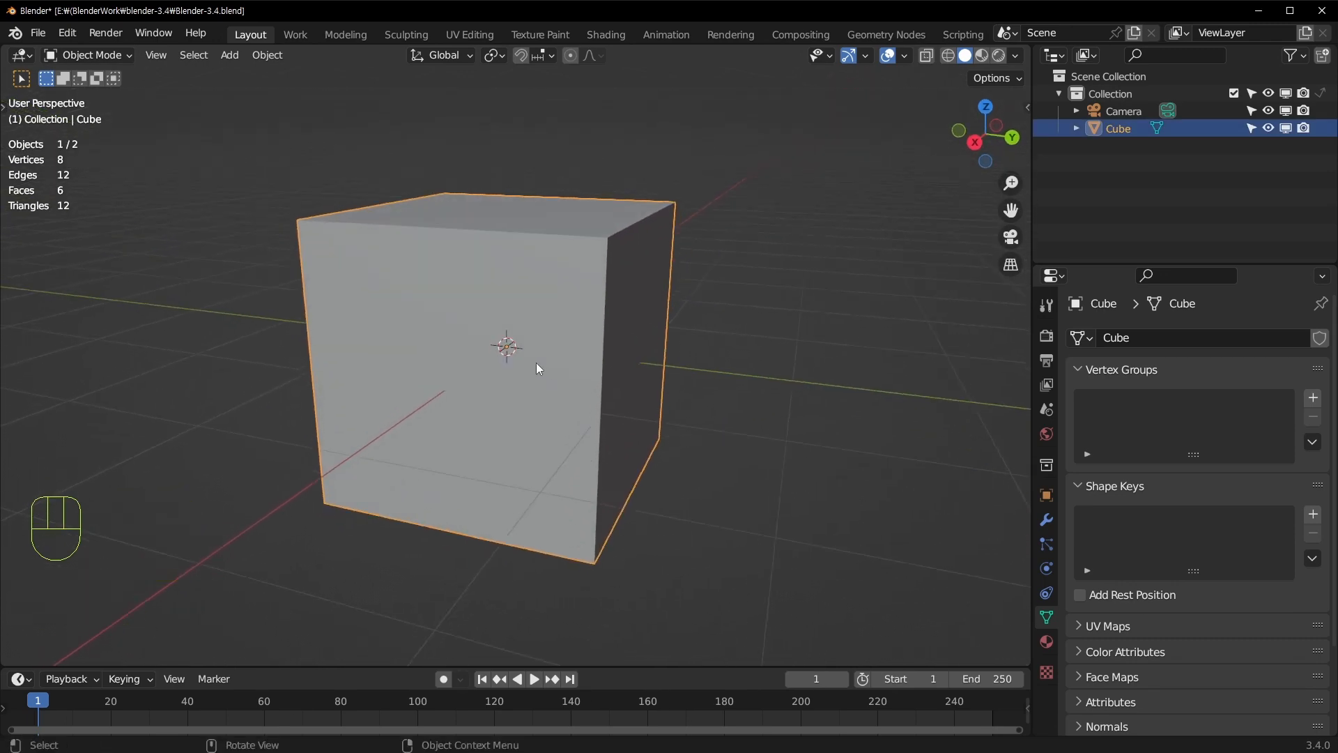
{"action": "key", "text": "t"}
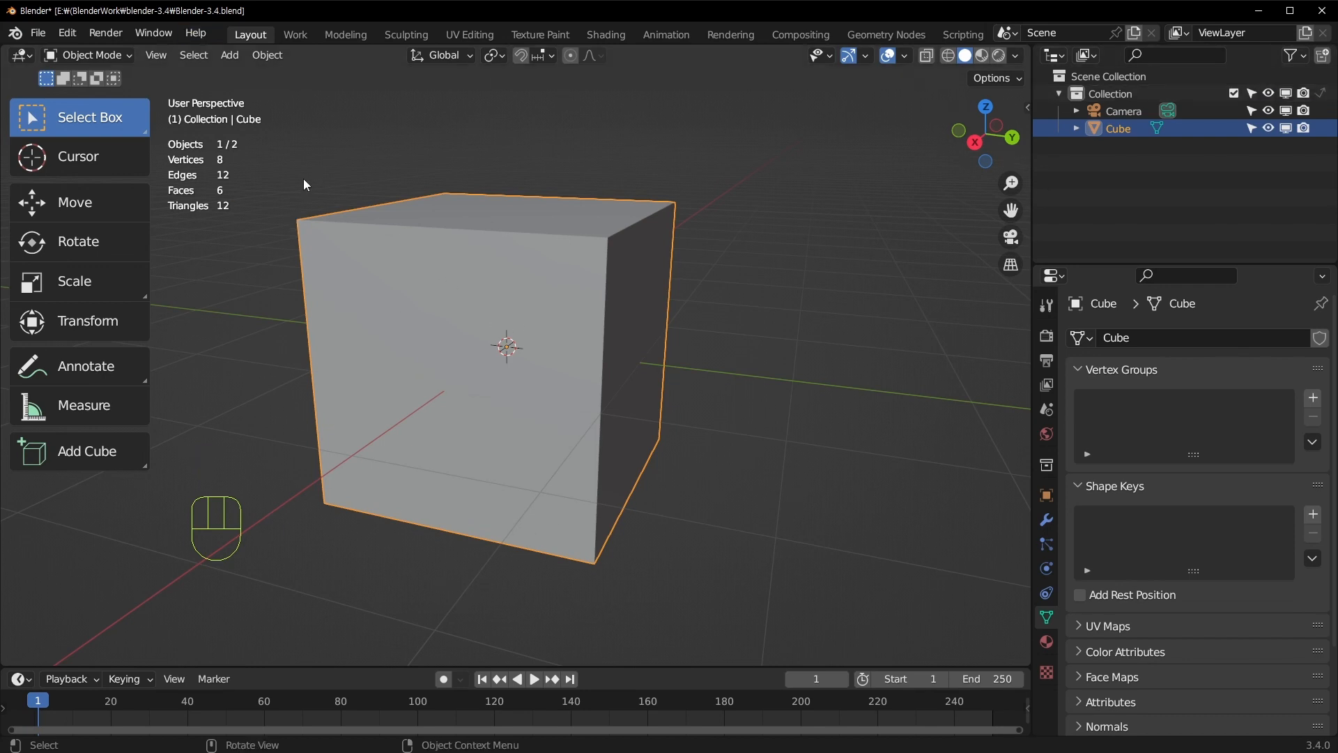
{"action": "key", "text": "t"}
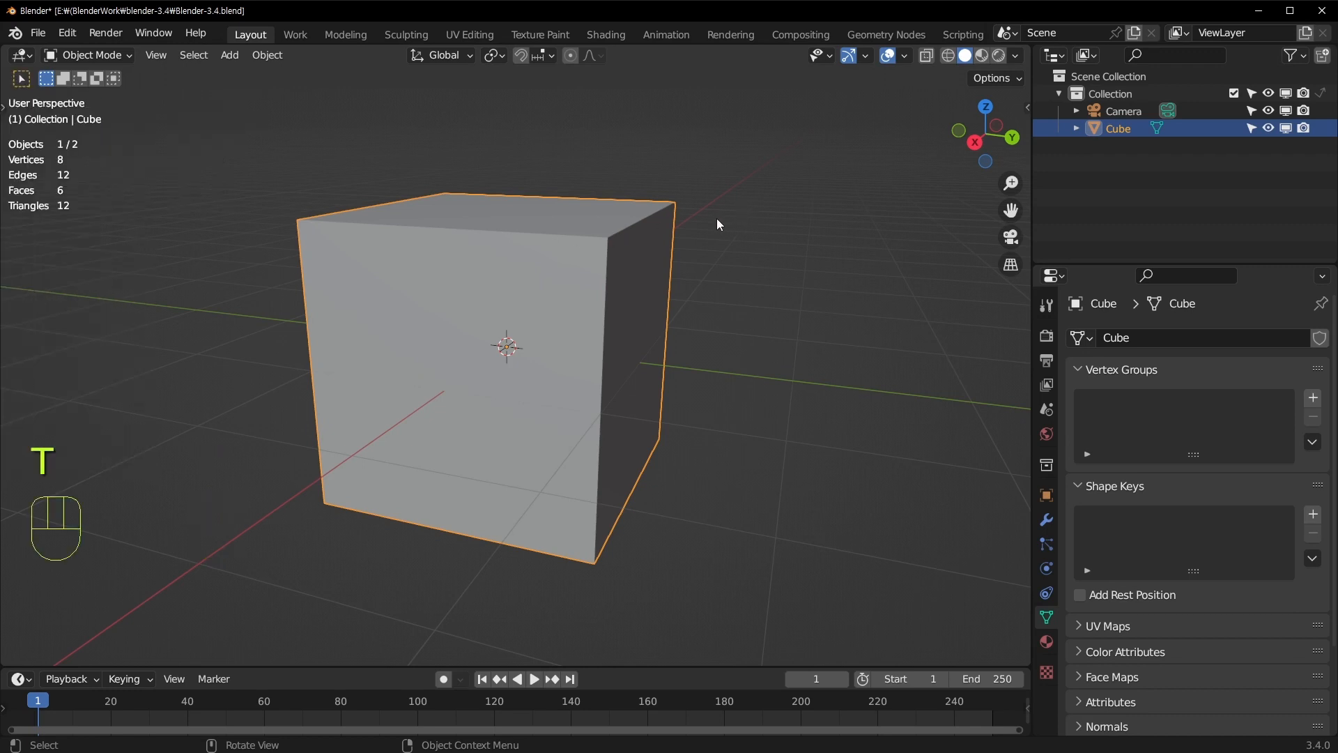
{"action": "middle_click_drag", "start_coordinate": [717, 219], "coordinate": [462, 393]}
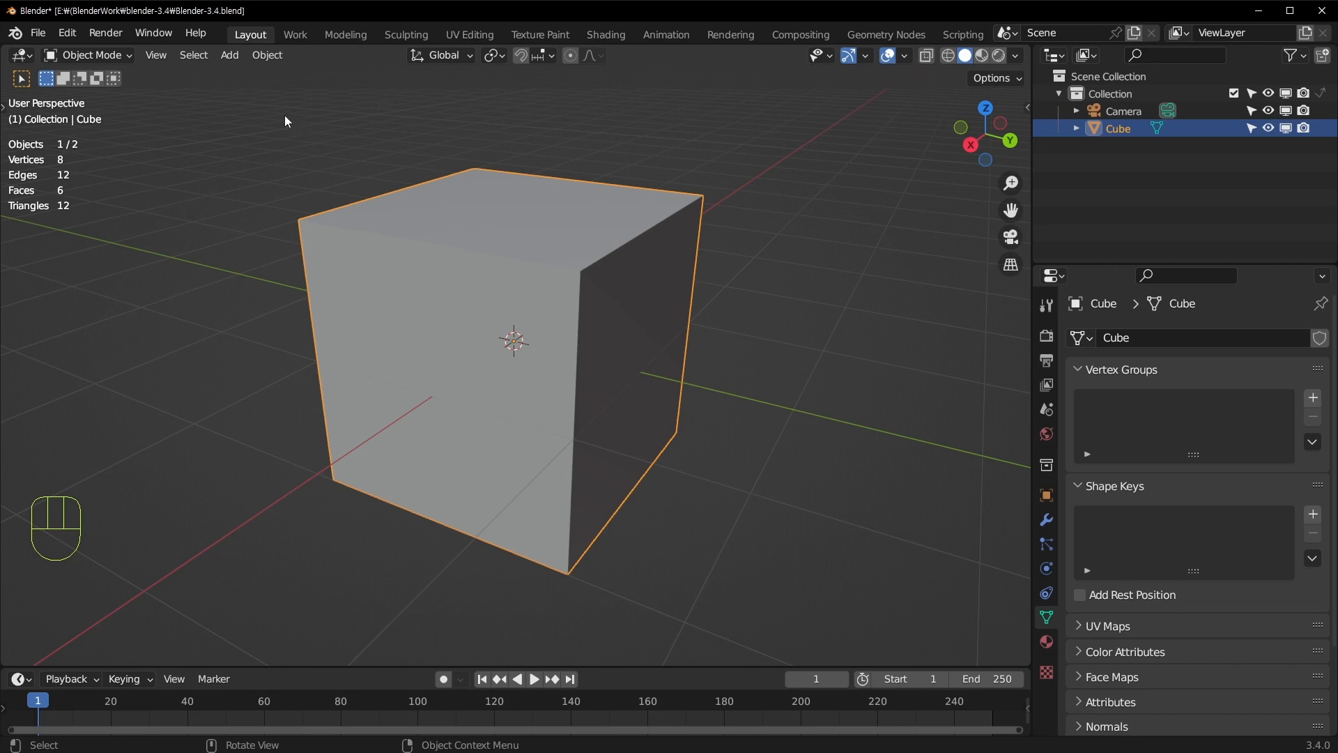
{"action": "left_click", "coordinate": [110, 59]}
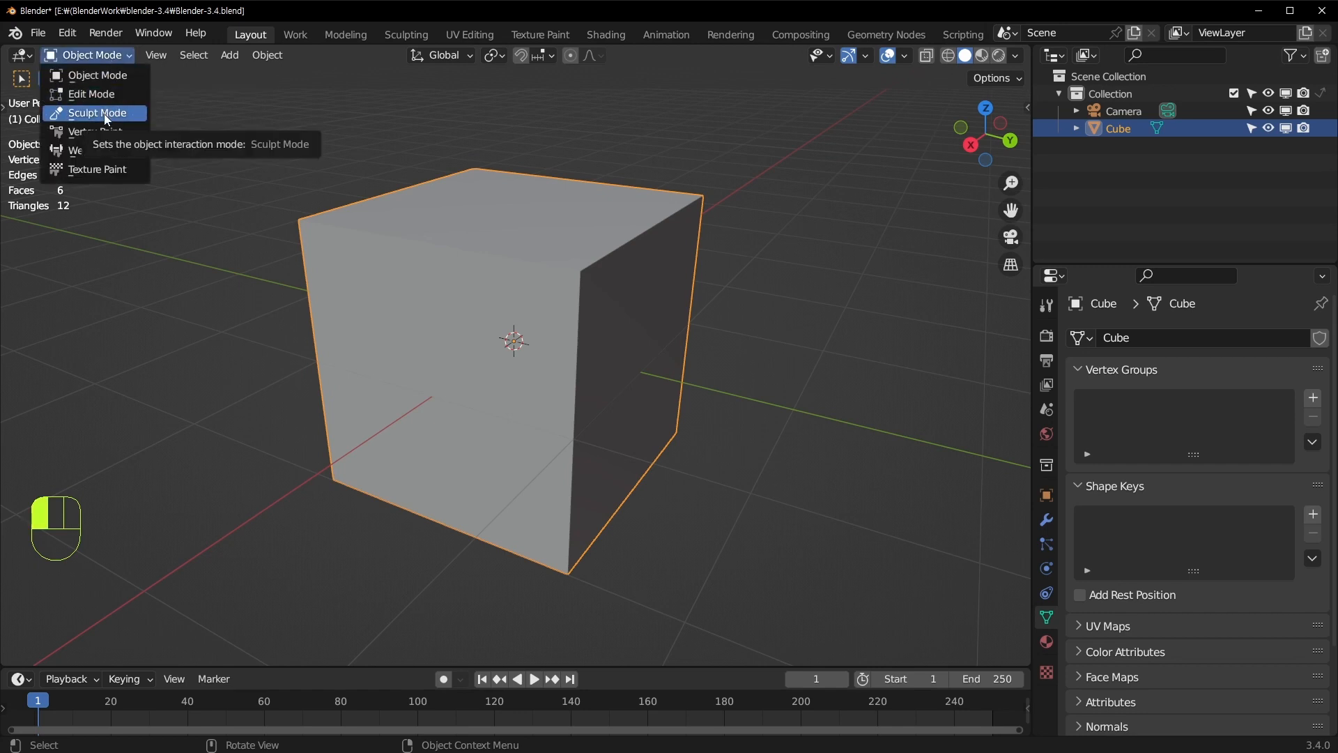
{"action": "scroll", "coordinate": [742, 319], "scroll_direction": "down", "scroll_amount": 5}
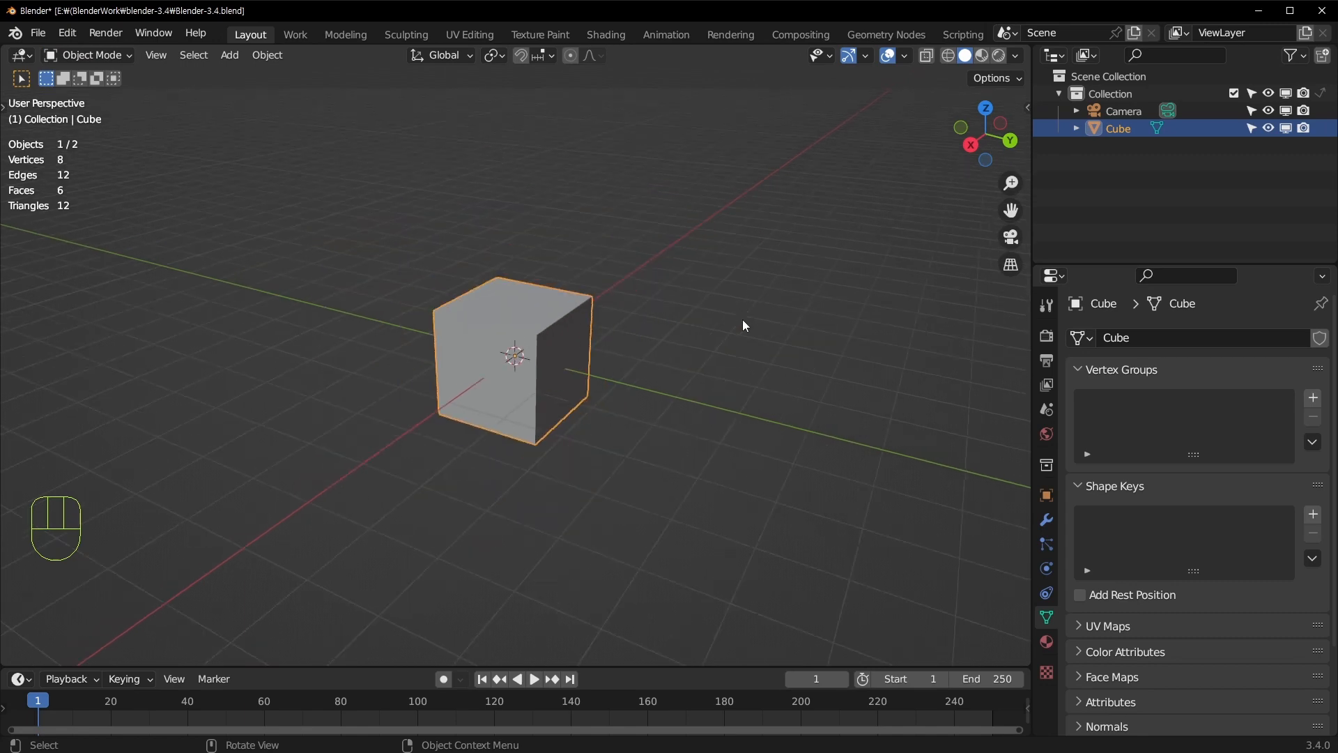
{"action": "scroll", "coordinate": [742, 319], "scroll_direction": "up", "scroll_amount": 3}
{"action": "left_click", "coordinate": [643, 356]}
{"action": "left_click", "coordinate": [571, 336]}
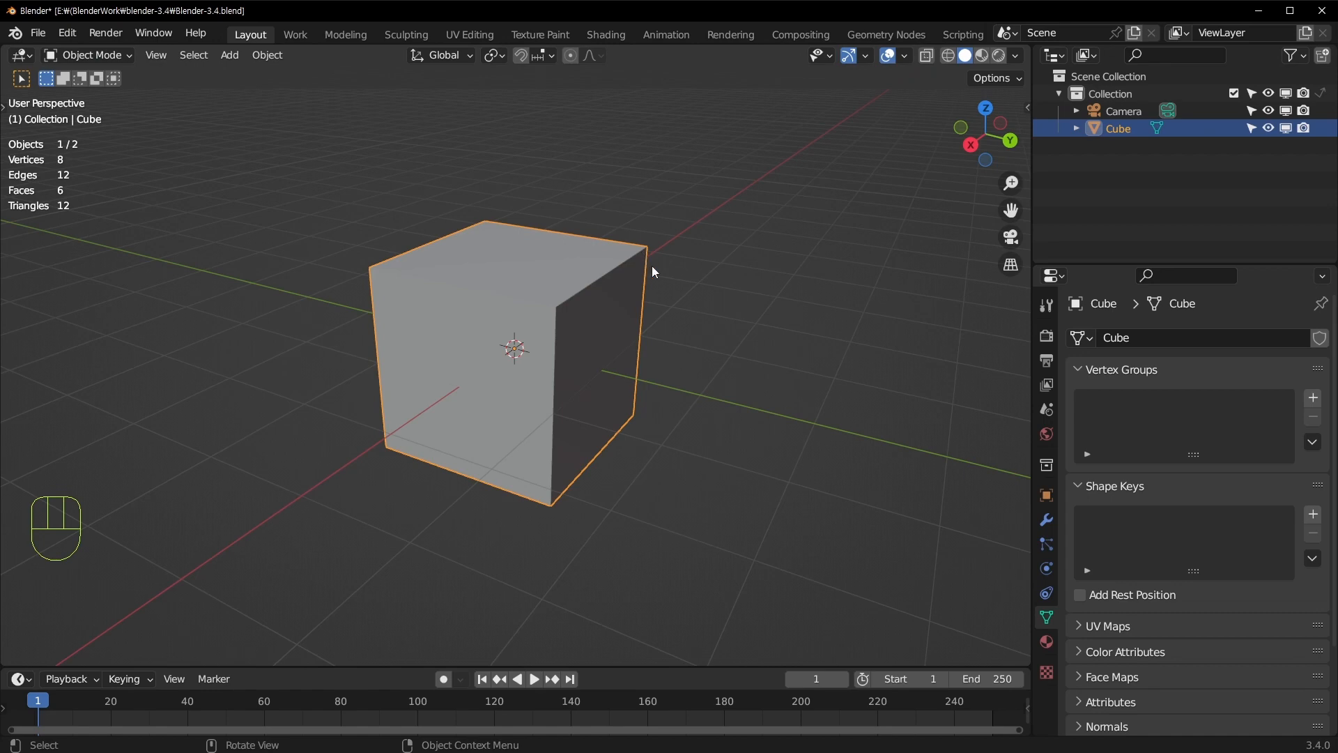
{"action": "scroll", "coordinate": [485, 640], "scroll_direction": "up", "scroll_amount": 1}
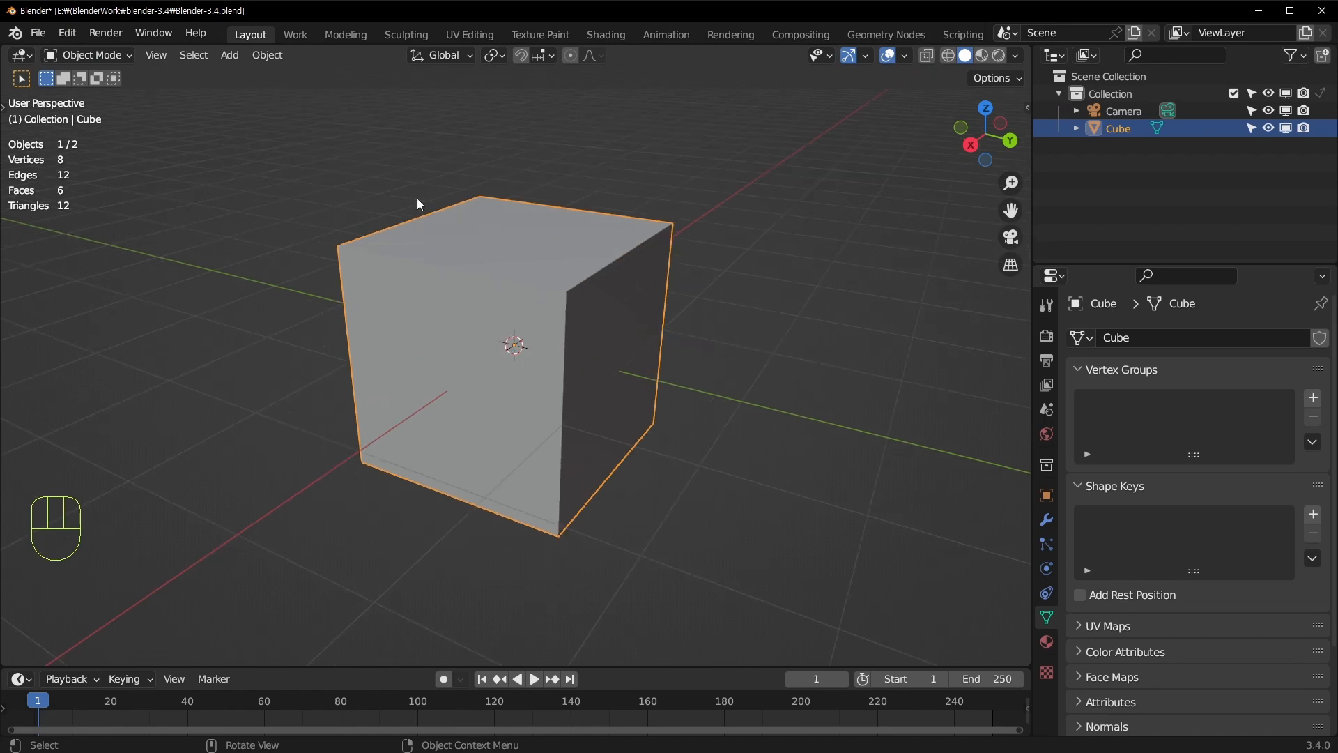
{"action": "middle_click_drag", "start_coordinate": [514, 103], "coordinate": [582, 346]}
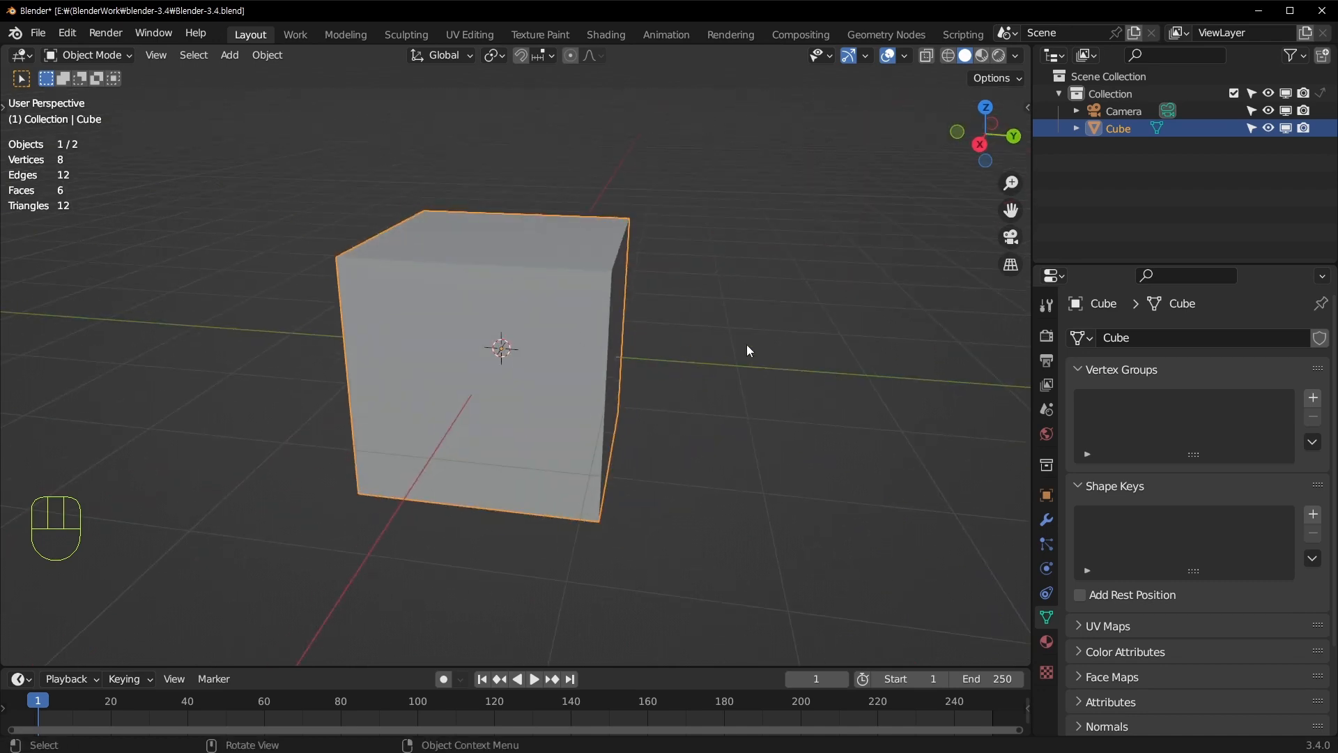
{"action": "key", "text": "Tab"}
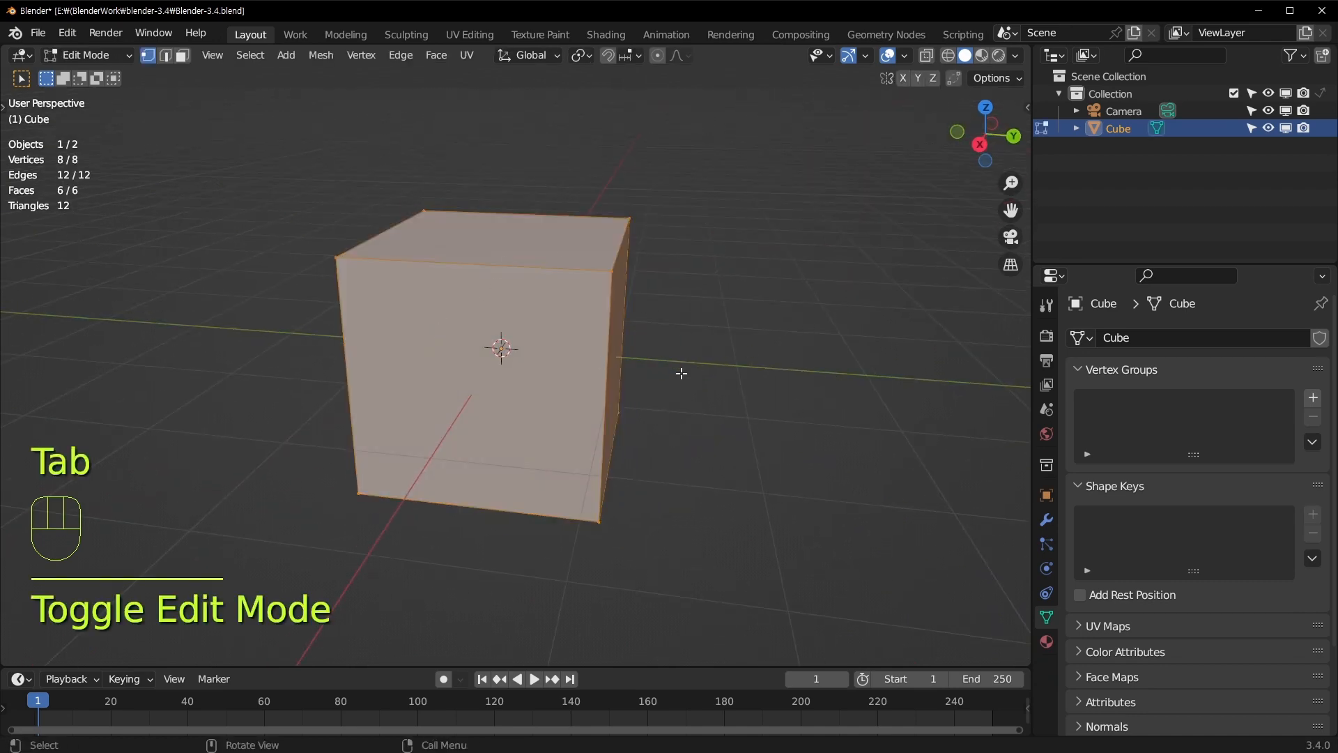
{"action": "key", "text": "Tab"}
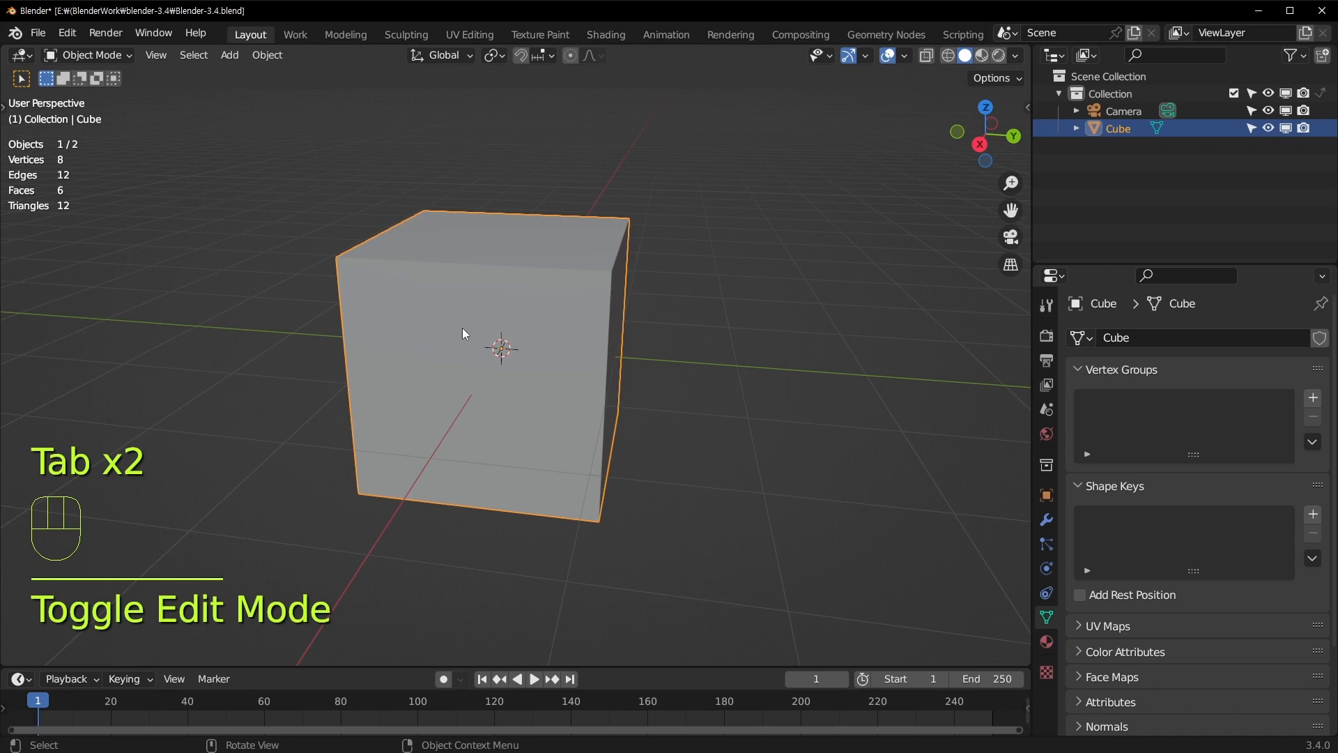
Add a Subdivision Surface modifier to the cube
{"action": "left_click", "coordinate": [1046, 519]}
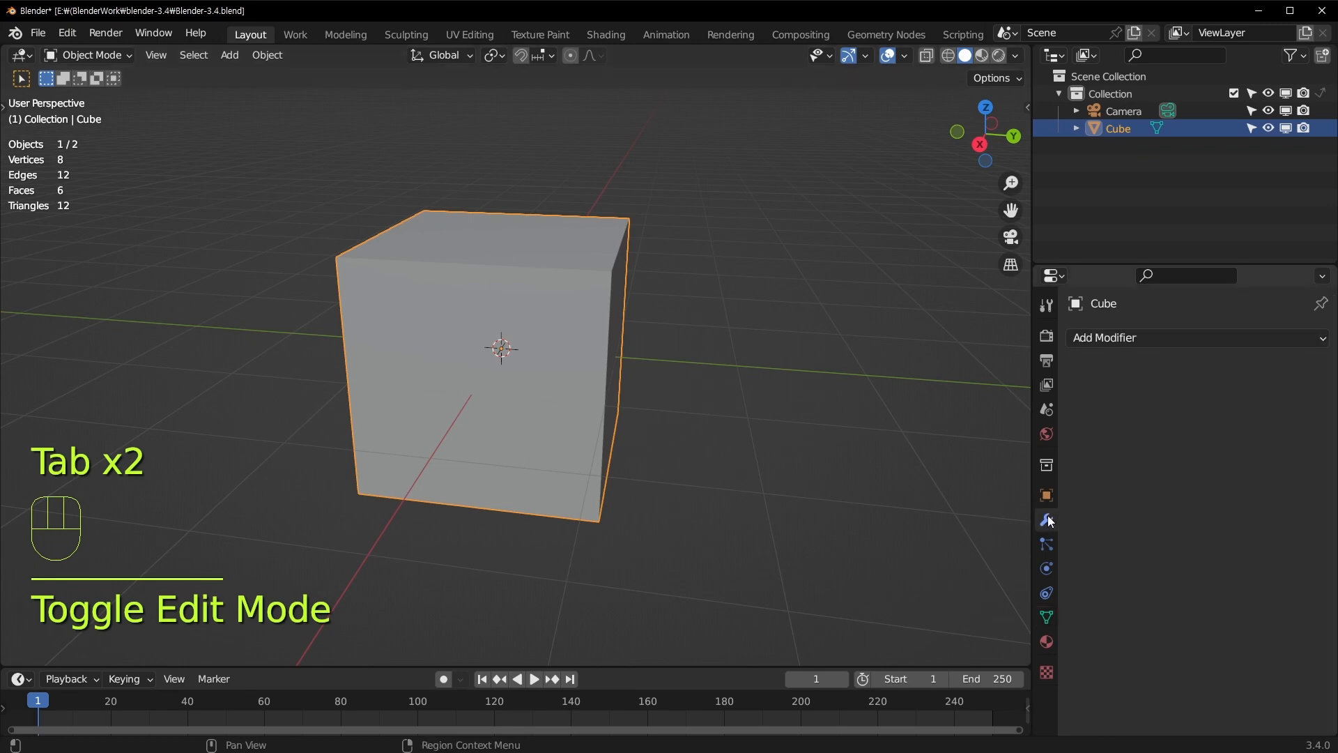
{"action": "left_click", "coordinate": [1159, 337]}
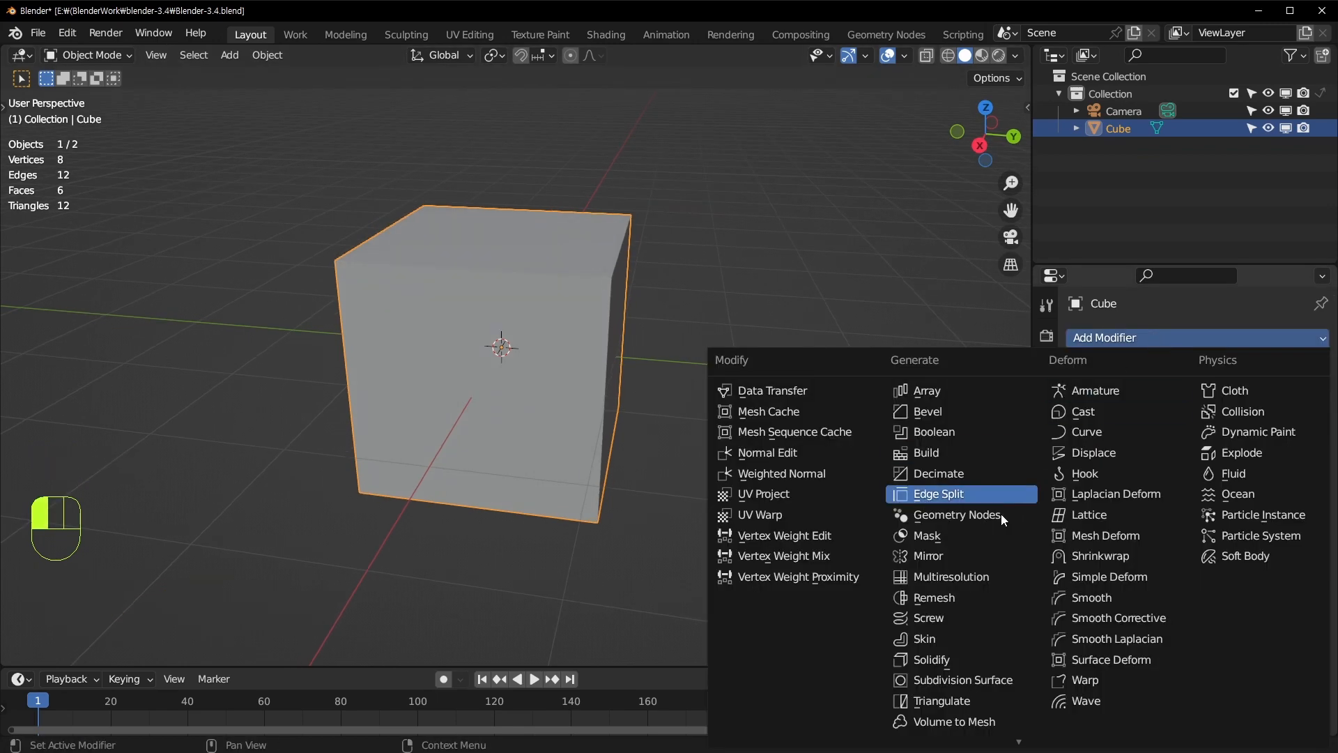
{"action": "left_click", "coordinate": [952, 681]}
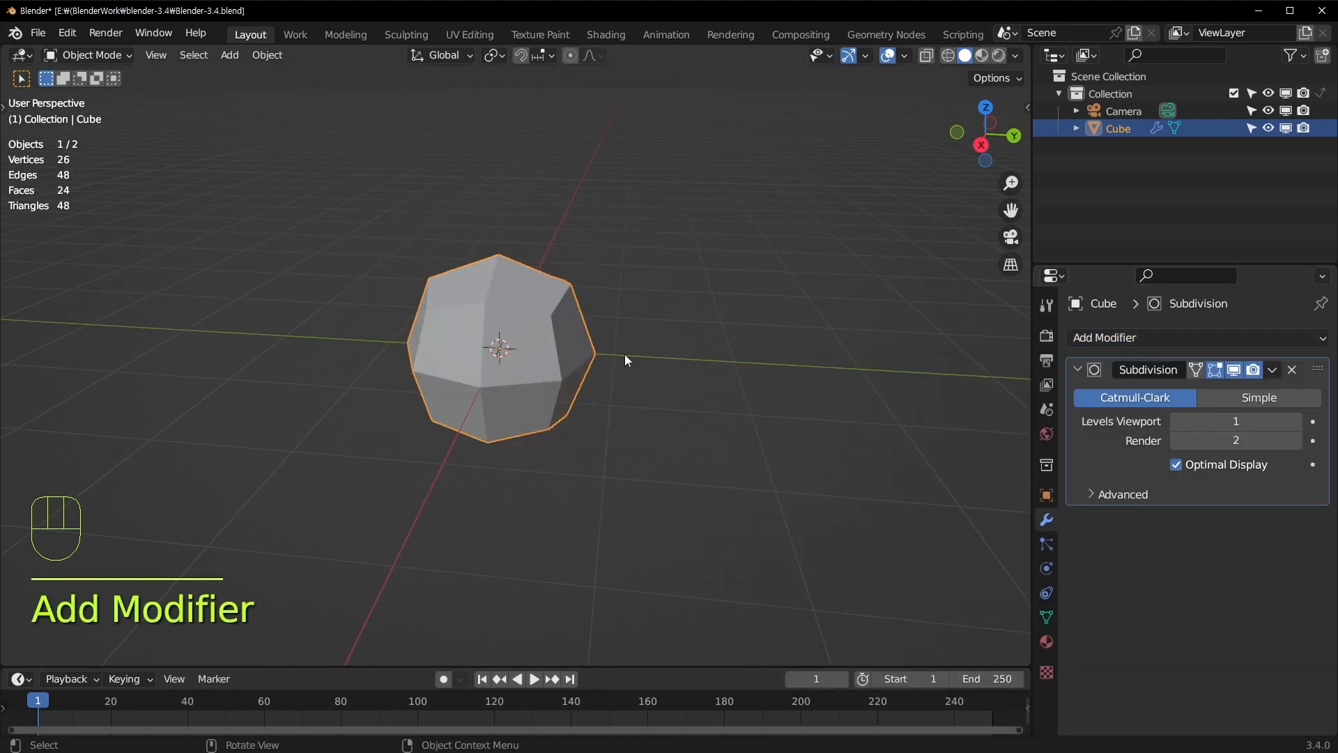
Set the Subdivision modifier's viewport level to 5
{"action": "key", "text": "ctrl+2"}
{"action": "key", "text": "ctrl+1"}
{"action": "key", "text": "ctrl+2"}
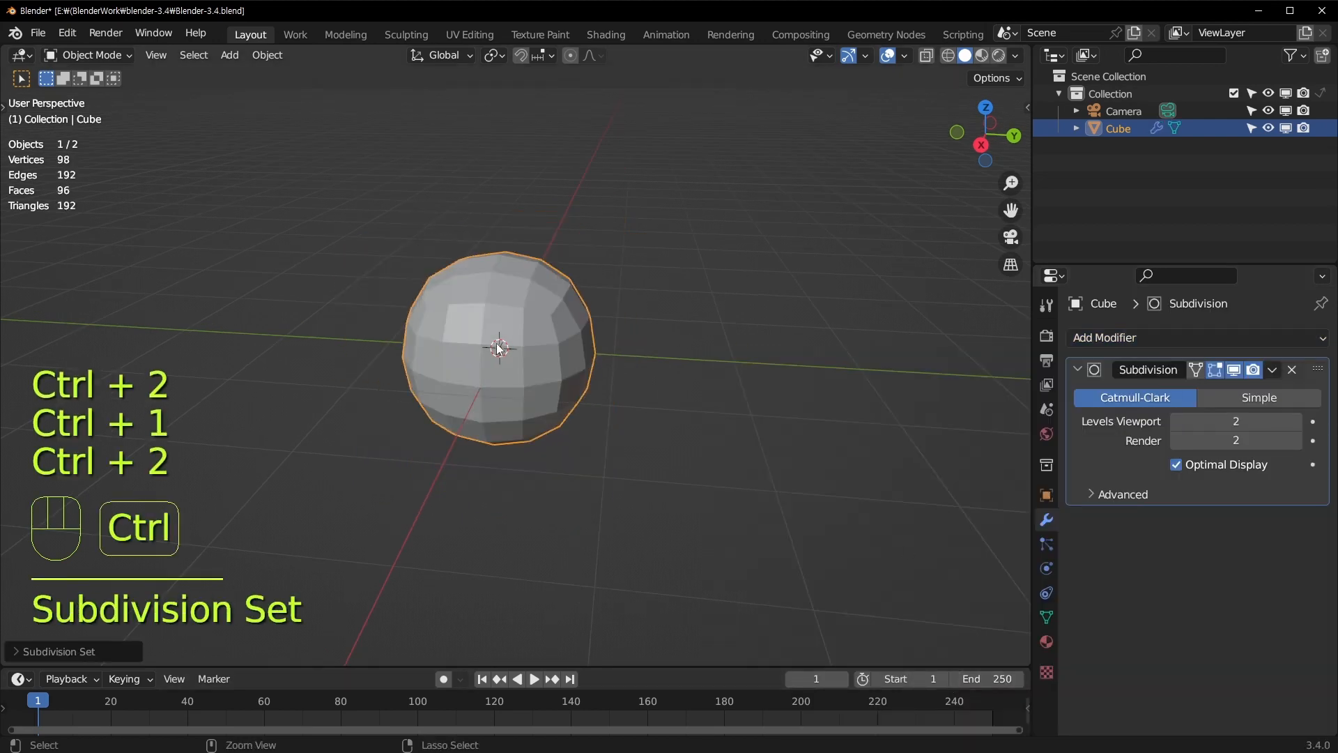
{"action": "key", "text": "ctrl+1"}
{"action": "key", "text": "ctrl+2"}
{"action": "key", "text": "ctrl+3"}
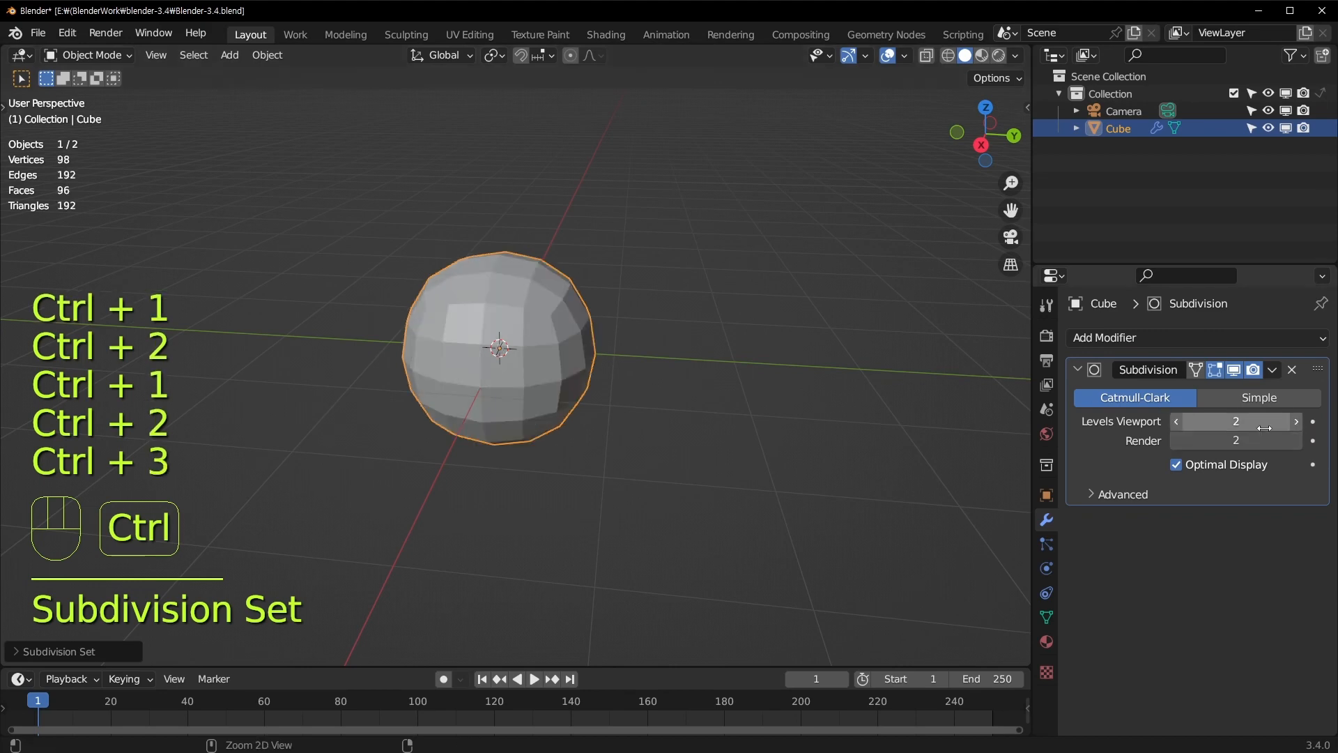
{"action": "middle_click_drag", "start_coordinate": [561, 362], "coordinate": [596, 362]}
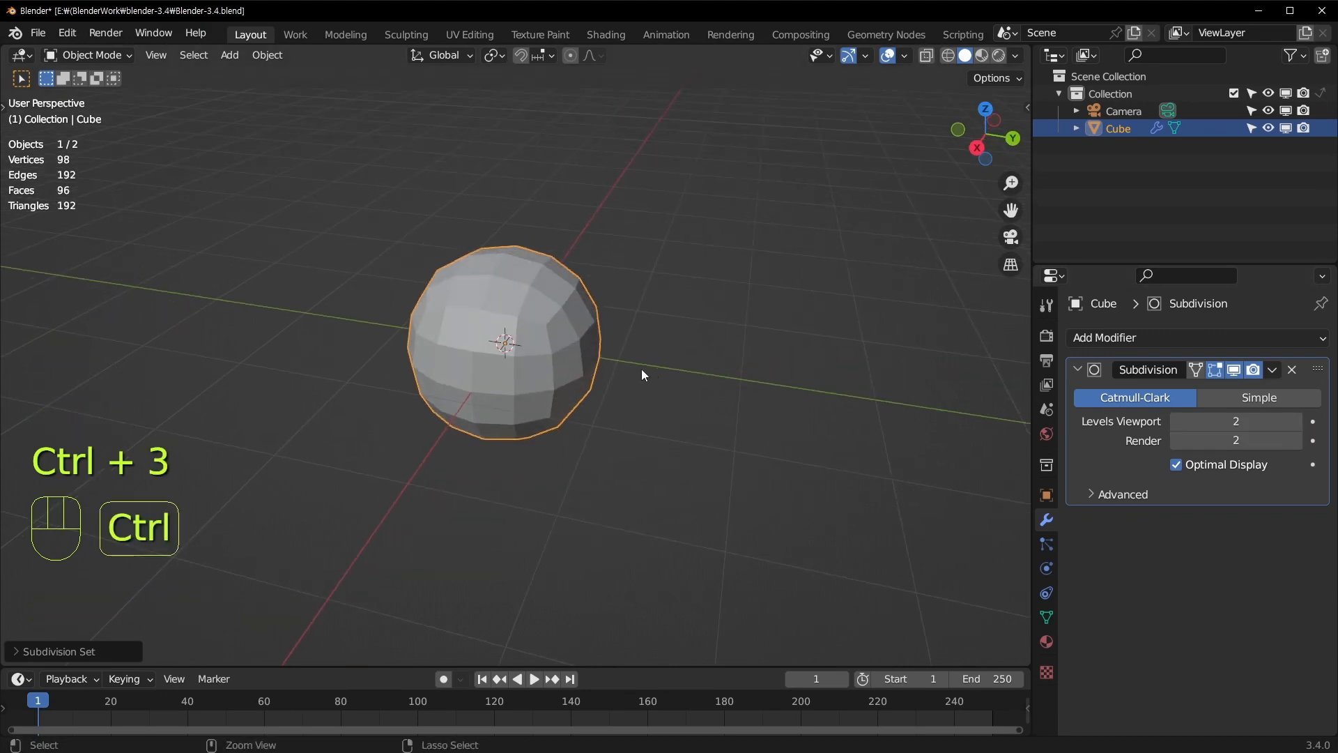
{"action": "key", "text": "ctrl+3"}
{"action": "key", "text": "ctrl+4"}
{"action": "key", "text": "ctrl+5"}
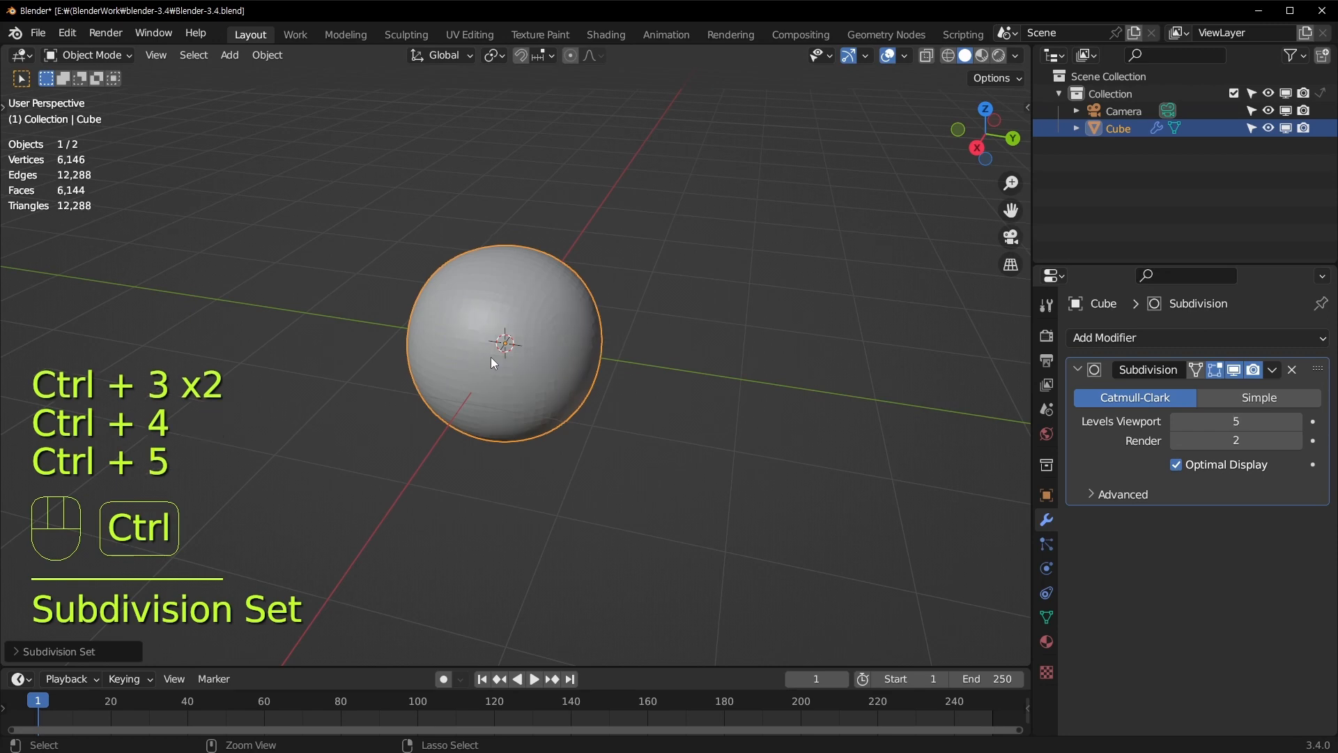
{"action": "scroll", "coordinate": [490, 357], "scroll_direction": "up", "scroll_amount": 2}
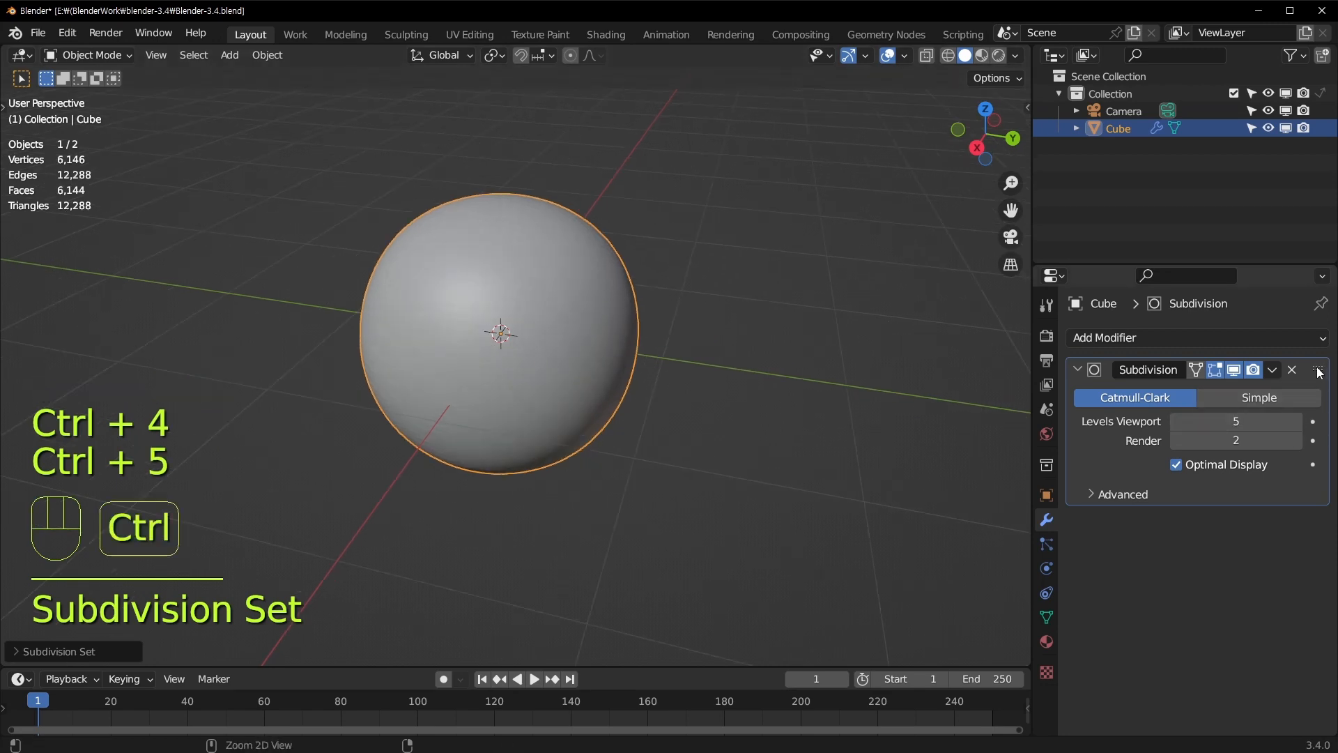
Apply the Subdivision modifier to the rounded cube and turn on the wireframe overlay
{"action": "key", "text": "ctrl+a"}
{"action": "scroll", "coordinate": [608, 322], "scroll_direction": "up", "scroll_amount": 4}
{"action": "scroll", "coordinate": [608, 322], "scroll_direction": "down", "scroll_amount": 3}
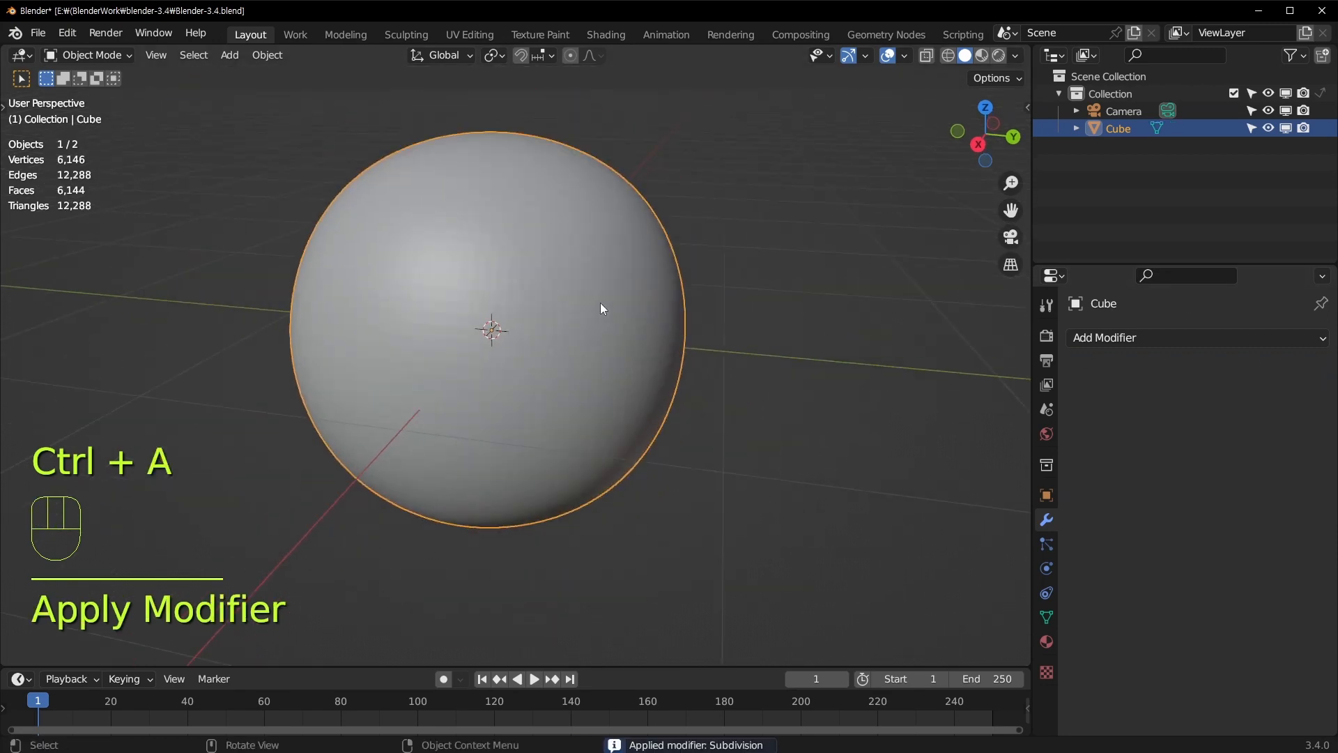
{"action": "left_click", "coordinate": [904, 56]}
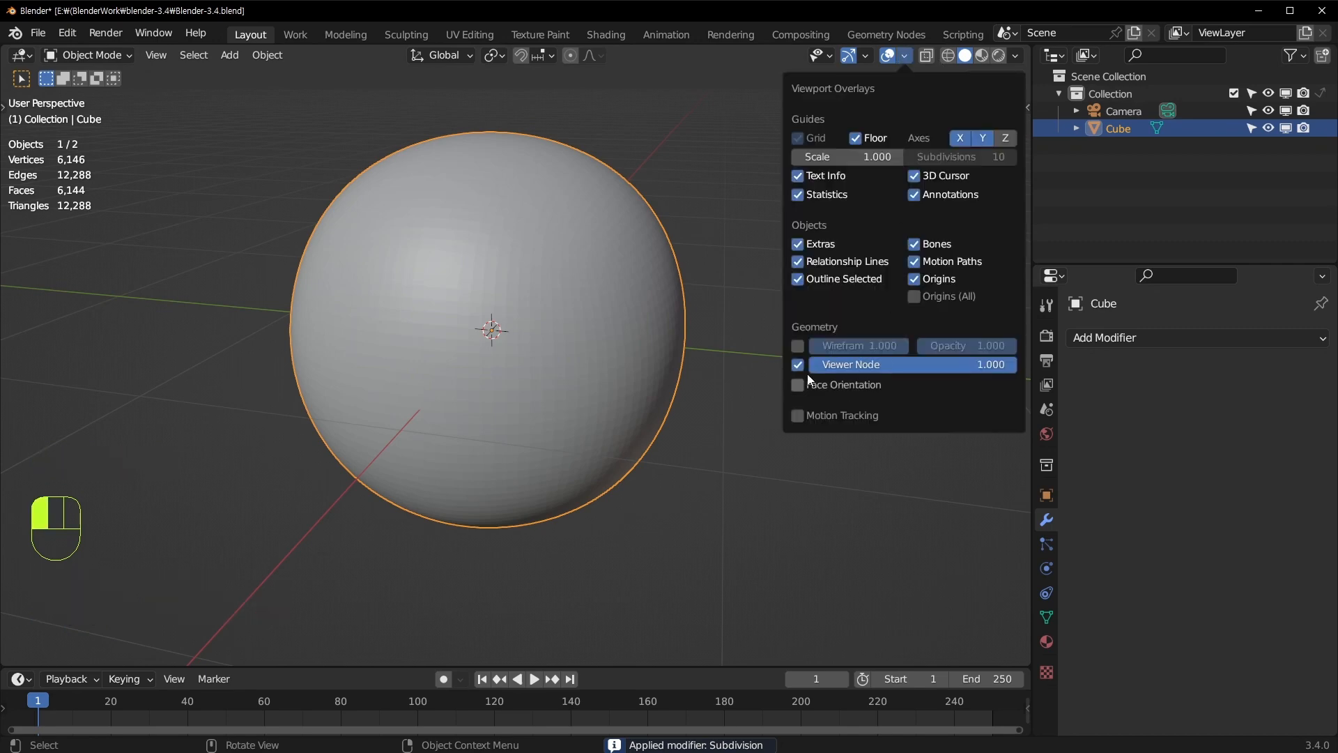
{"action": "left_click", "coordinate": [798, 345]}
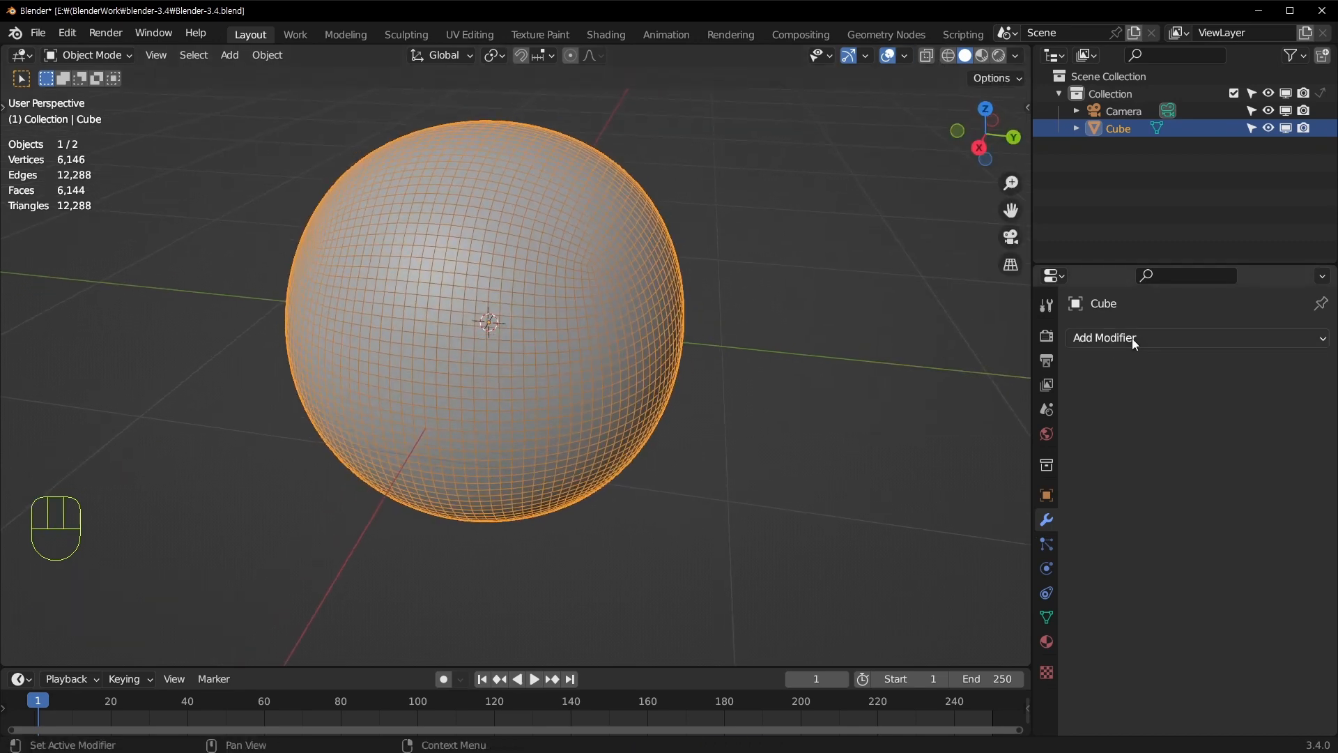
Add another Subdivision modifier to the sphere-like mesh with viewport level 3 and apply it
{"action": "key", "text": "ctrl+1"}
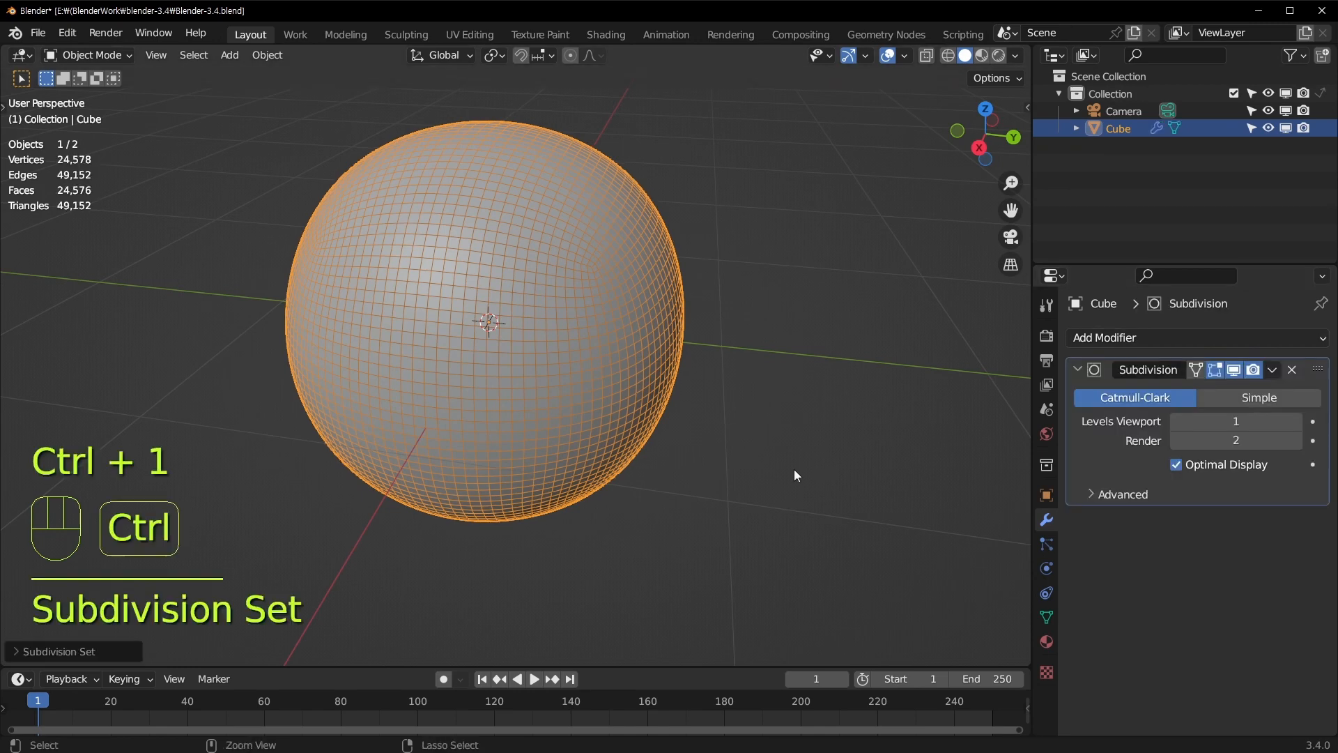
{"action": "key", "text": "ctrl+2"}
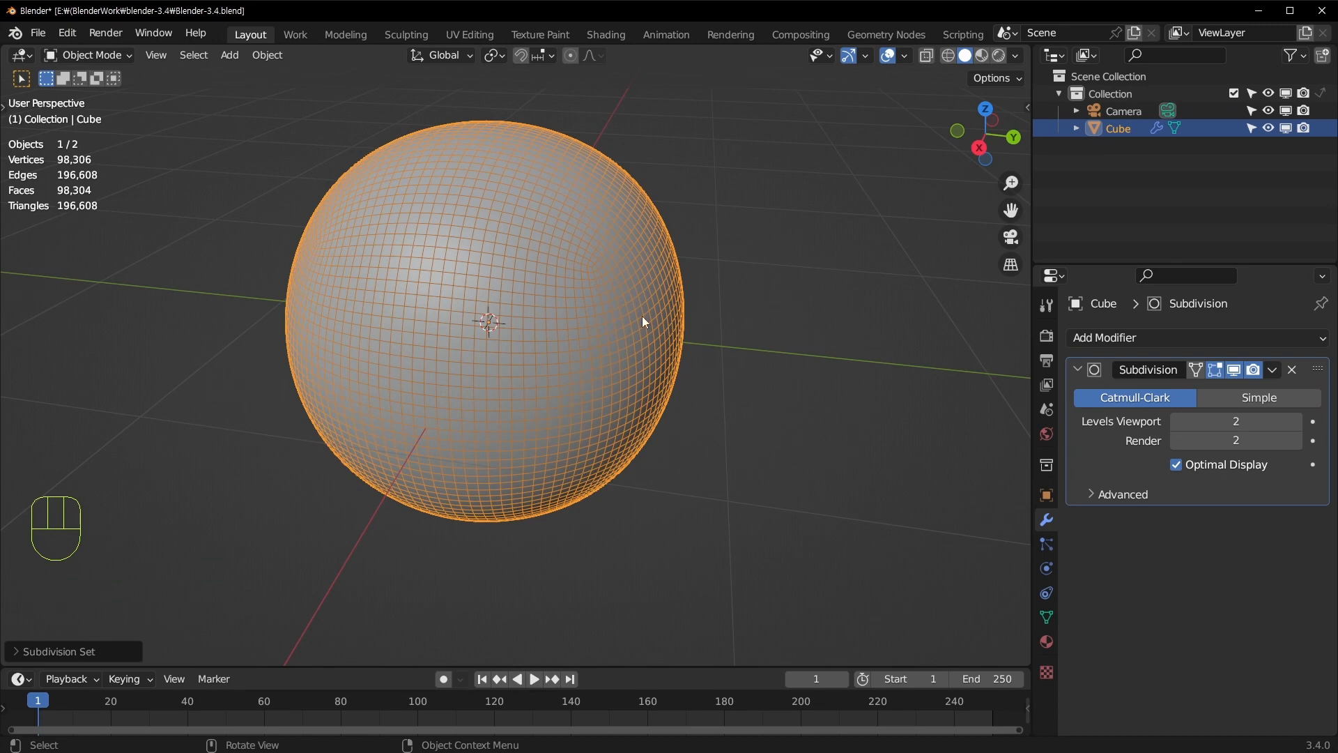
{"action": "key", "text": "ctrl+3"}
{"action": "left_click", "coordinate": [1322, 371]}
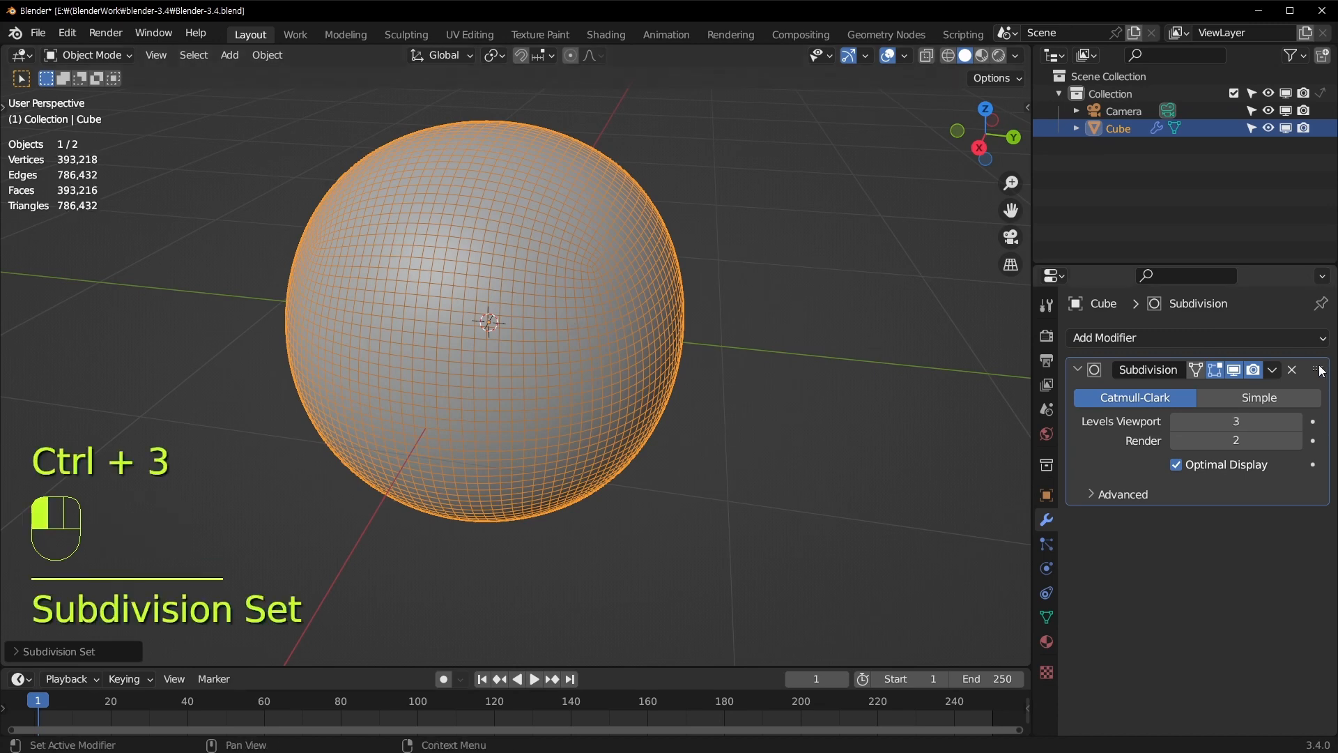
{"action": "key", "text": "ctrl+a"}
{"action": "middle_click_drag", "start_coordinate": [663, 328], "coordinate": [726, 336]}
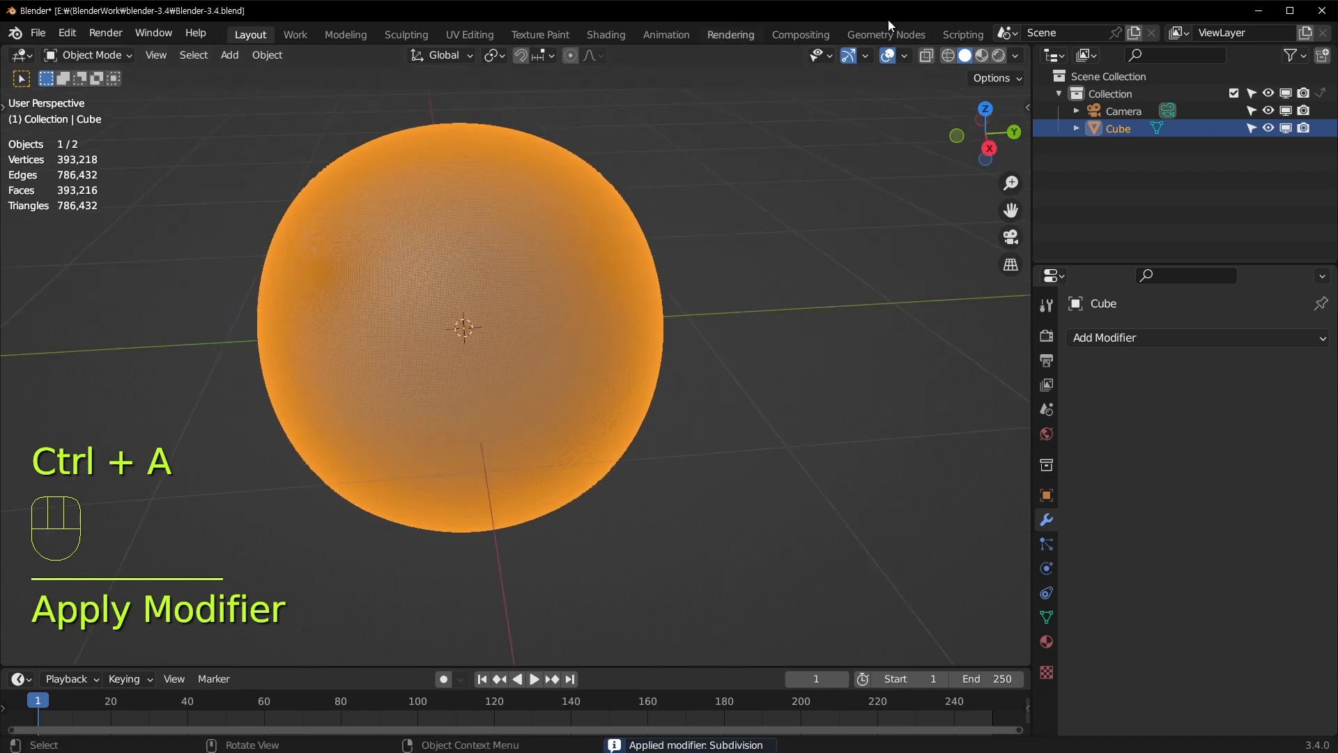
Turn off the wireframe overlay and view the smooth sphere from different angles
{"action": "left_click", "coordinate": [905, 56]}
{"action": "left_click", "coordinate": [799, 345]}
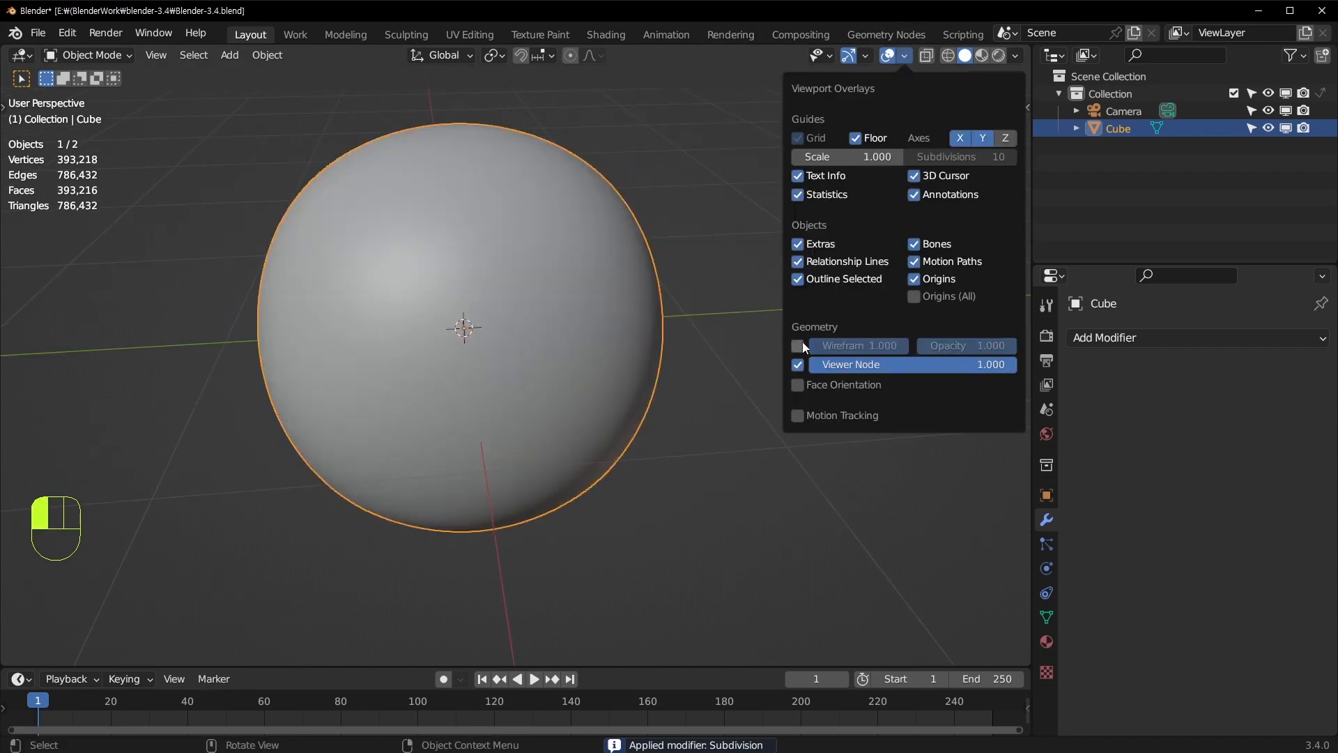
{"action": "middle_click_drag", "start_coordinate": [802, 341], "coordinate": [515, 315]}
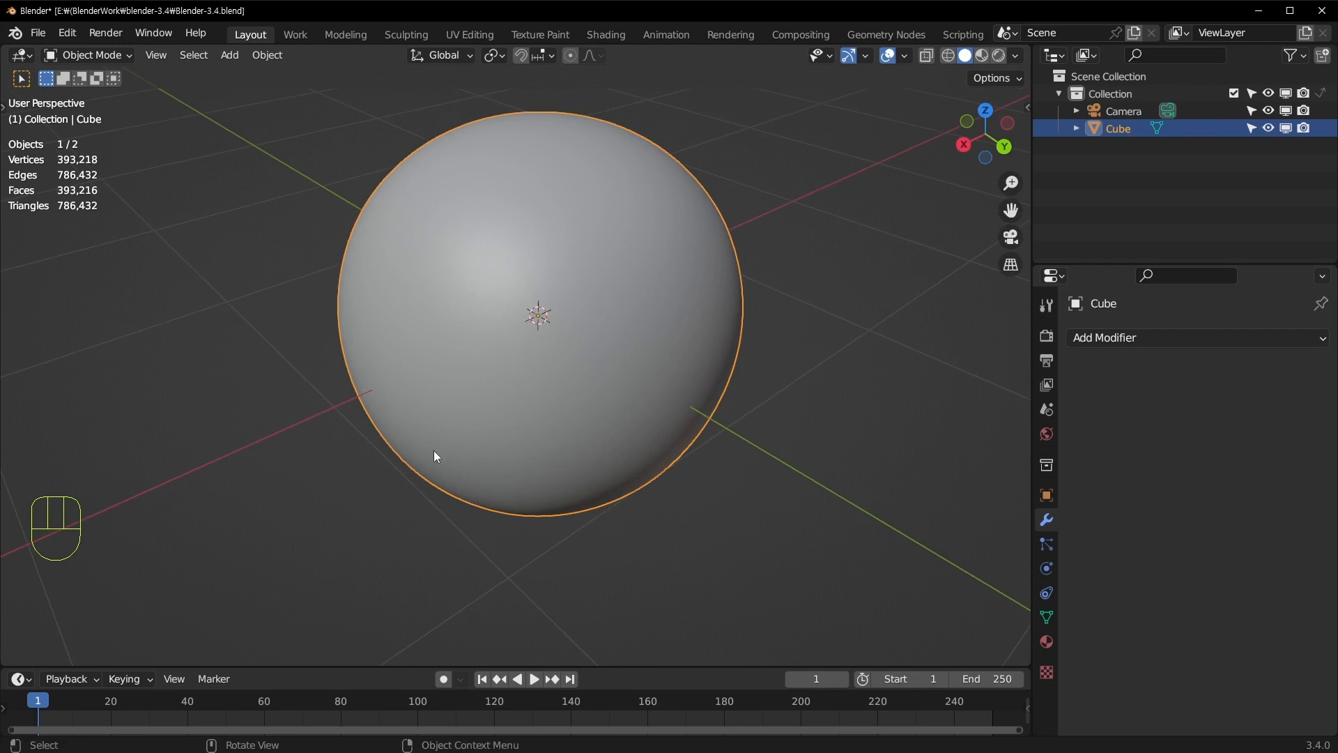
{"action": "middle_click_drag", "start_coordinate": [436, 456], "coordinate": [467, 413]}
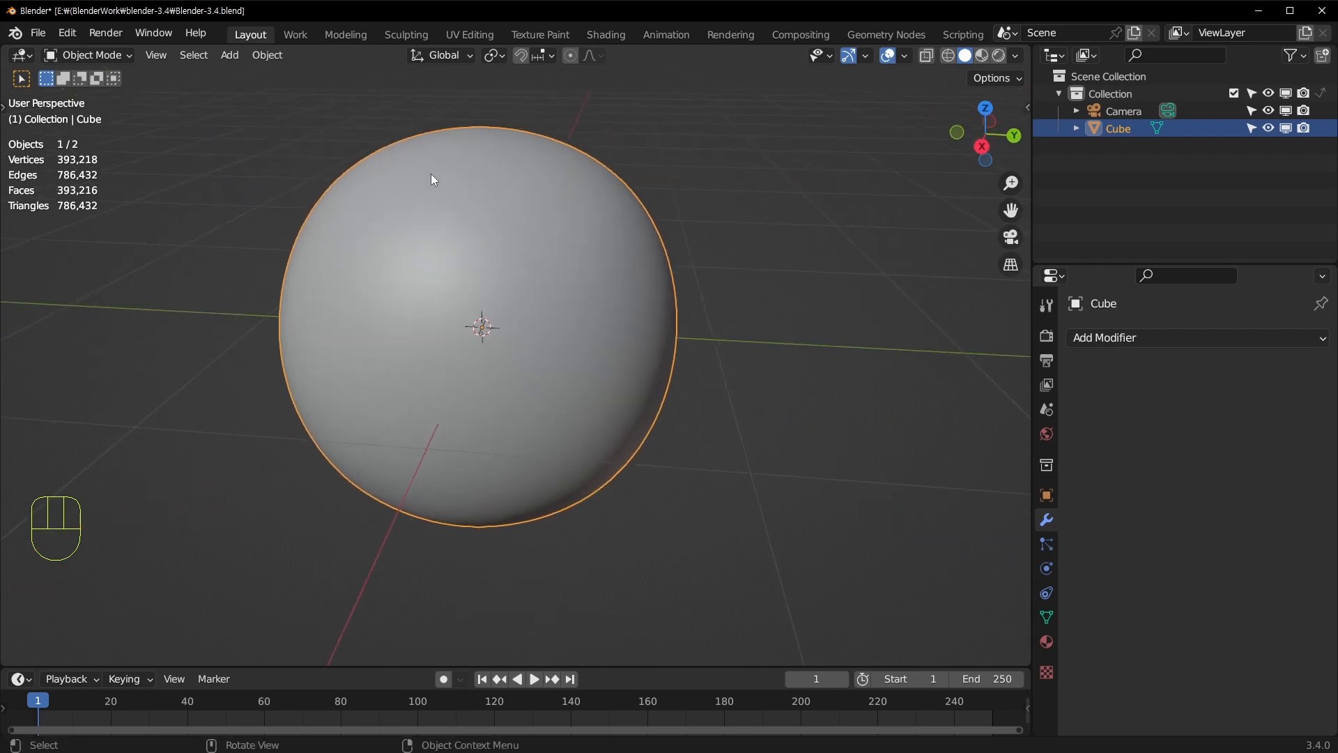
{"action": "middle_click_drag", "start_coordinate": [528, 247], "coordinate": [781, 221]}
{"action": "key", "text": "ctrl+1"}
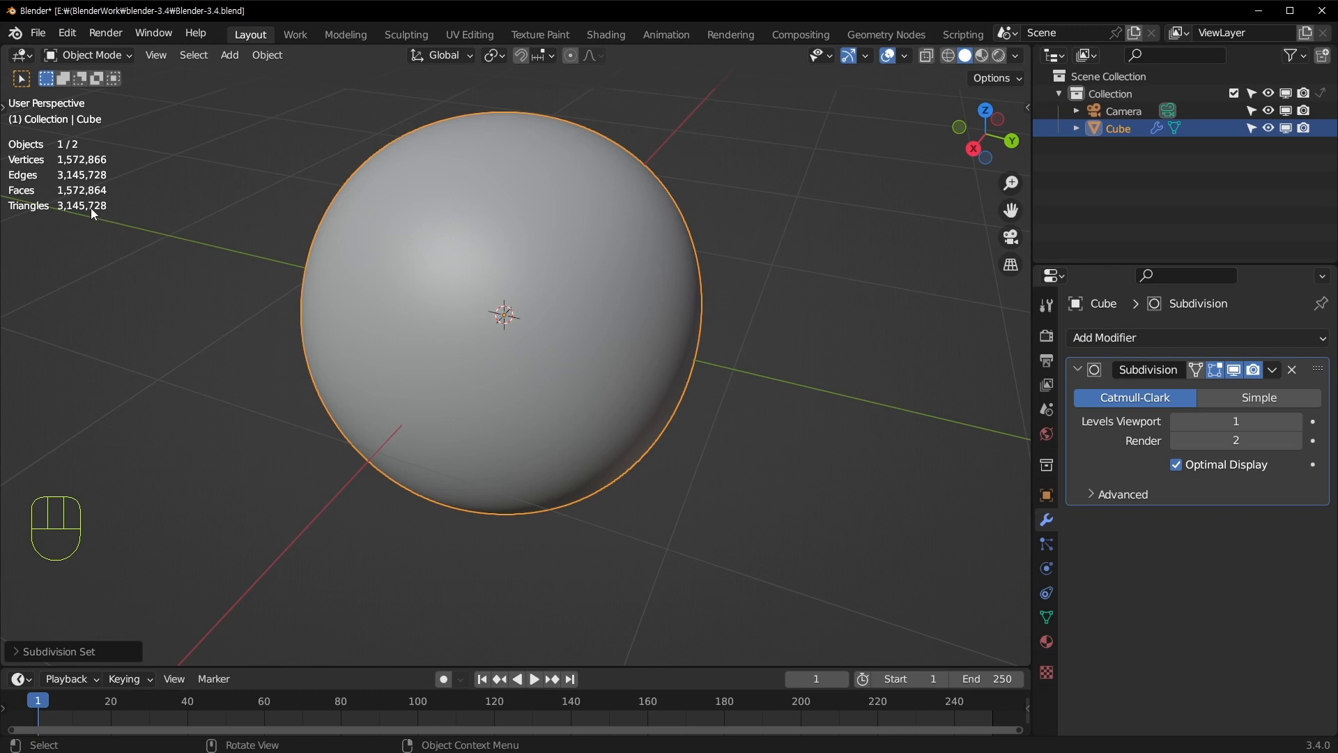
{"action": "middle_click_drag", "start_coordinate": [169, 202], "coordinate": [1323, 380]}
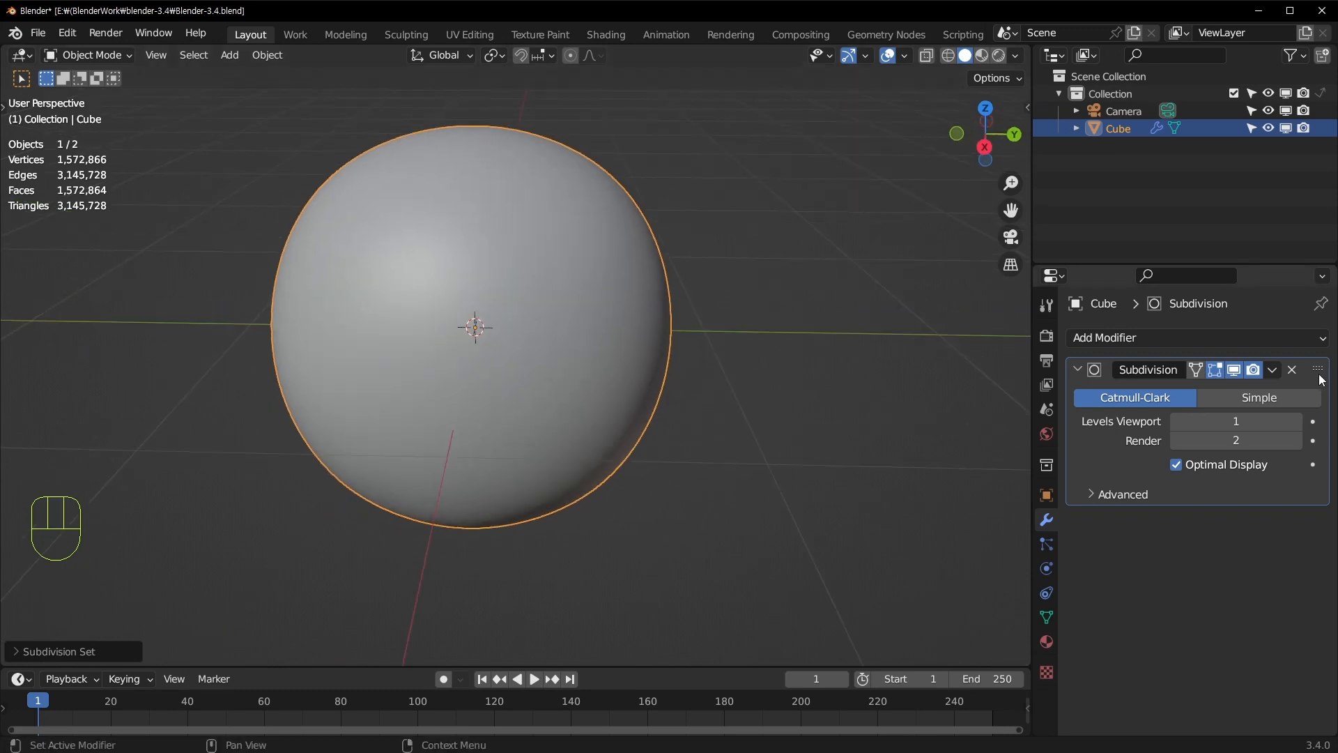
{"action": "middle_click_drag", "start_coordinate": [265, 278], "coordinate": [512, 300]}
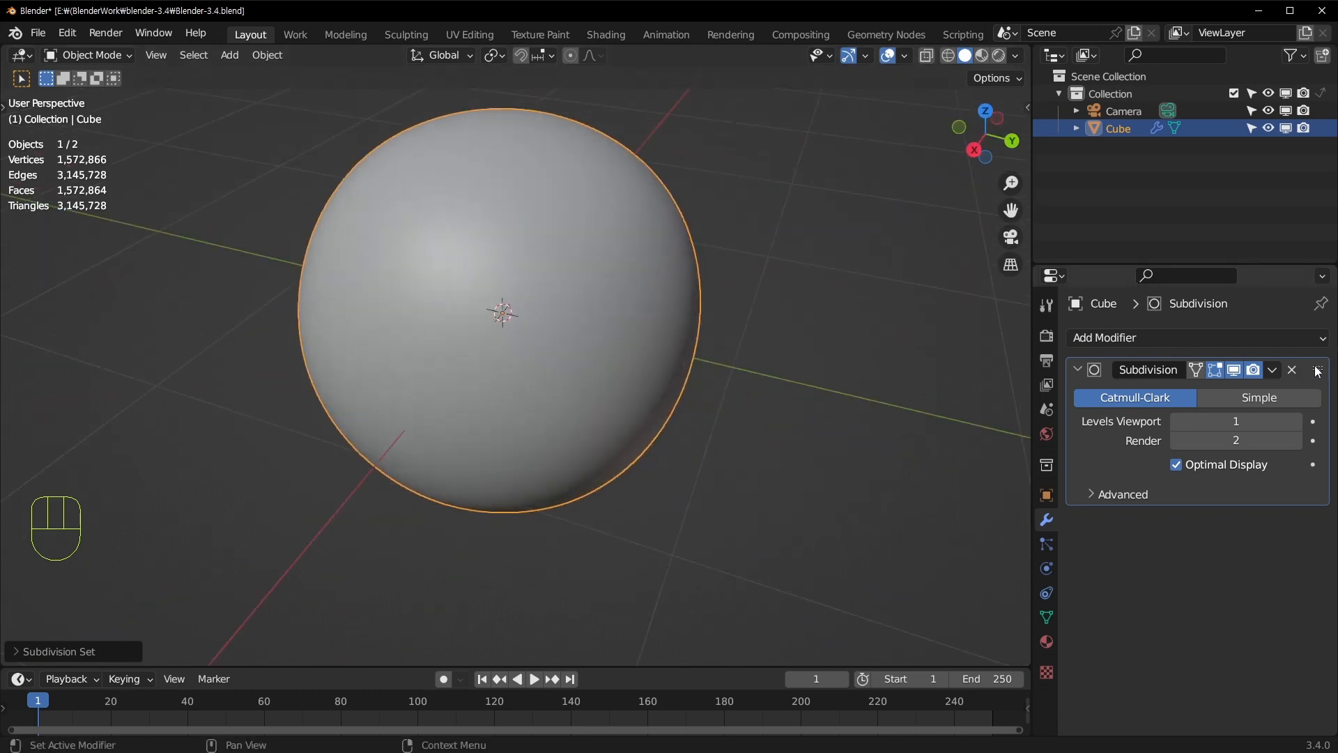
{"action": "left_click", "coordinate": [1293, 371]}
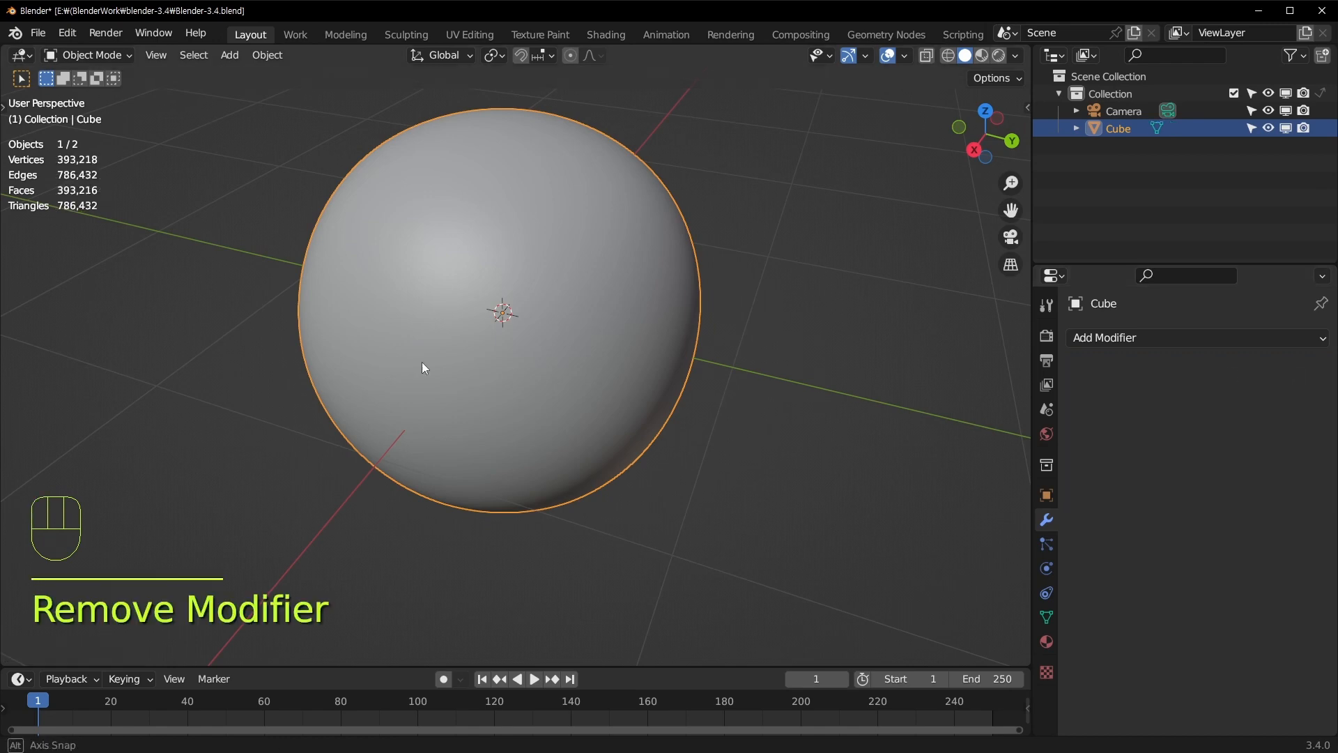
Examine the dense sphere mesh up close in Edit Mode and return to Object Mode
{"action": "middle_click_drag", "start_coordinate": [371, 250], "coordinate": [604, 282]}
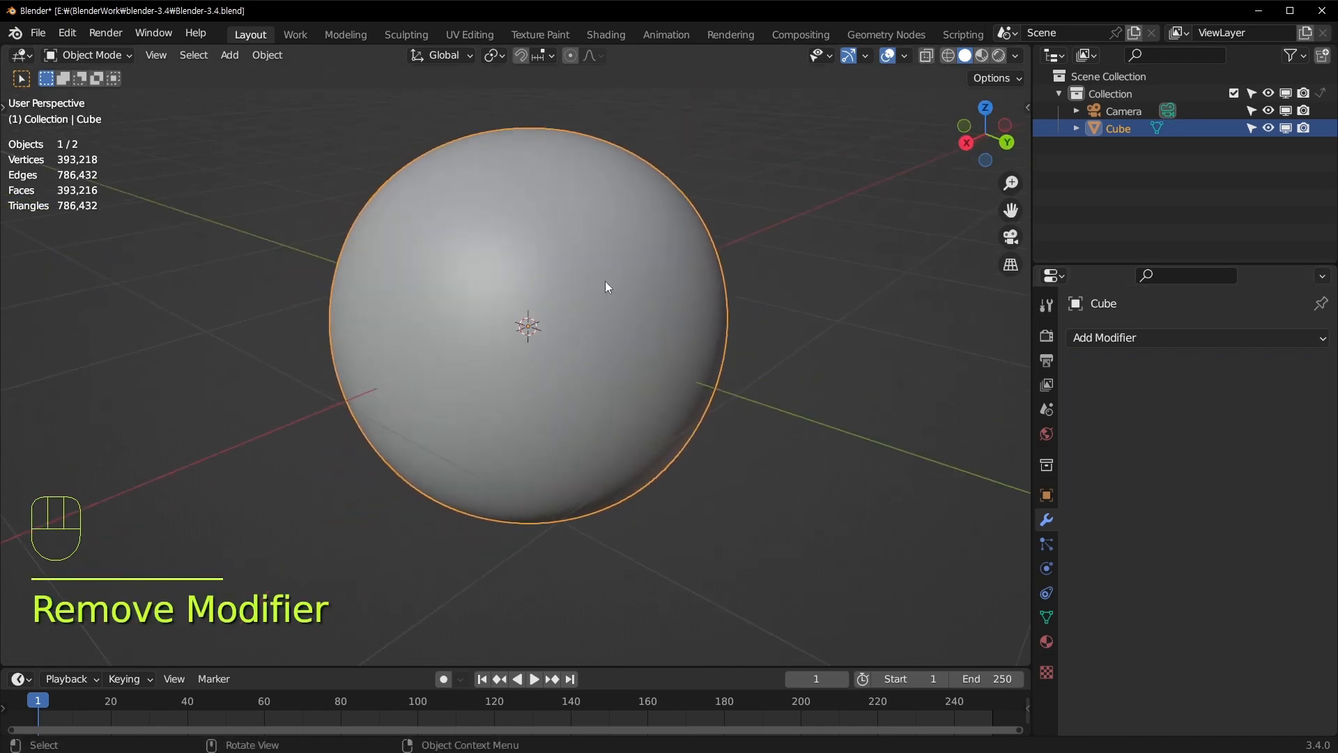
{"action": "key", "text": "Tab"}
{"action": "scroll", "coordinate": [605, 282], "scroll_direction": "up", "scroll_amount": 3}
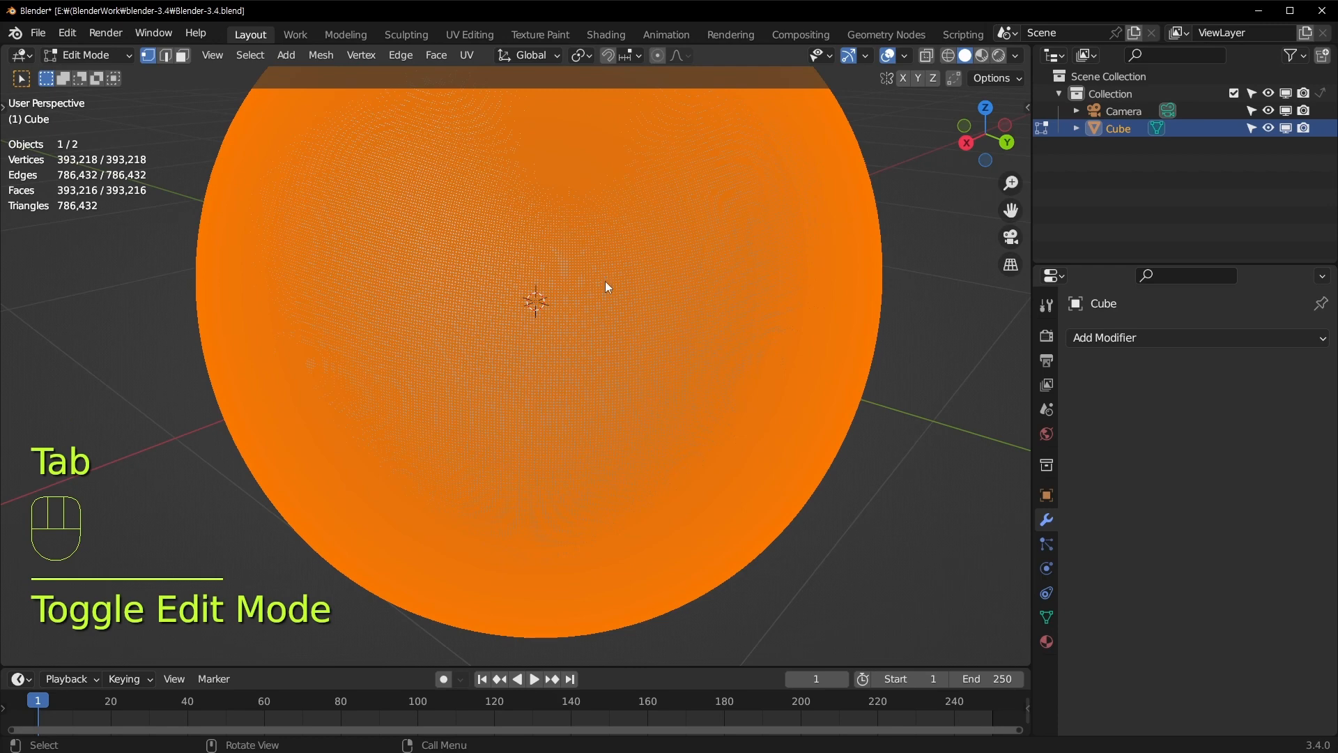
{"action": "key", "text": "Tab"}
{"action": "scroll", "coordinate": [605, 282], "scroll_direction": "down", "scroll_amount": 4}
{"action": "middle_click_drag", "start_coordinate": [565, 313], "coordinate": [444, 290]}
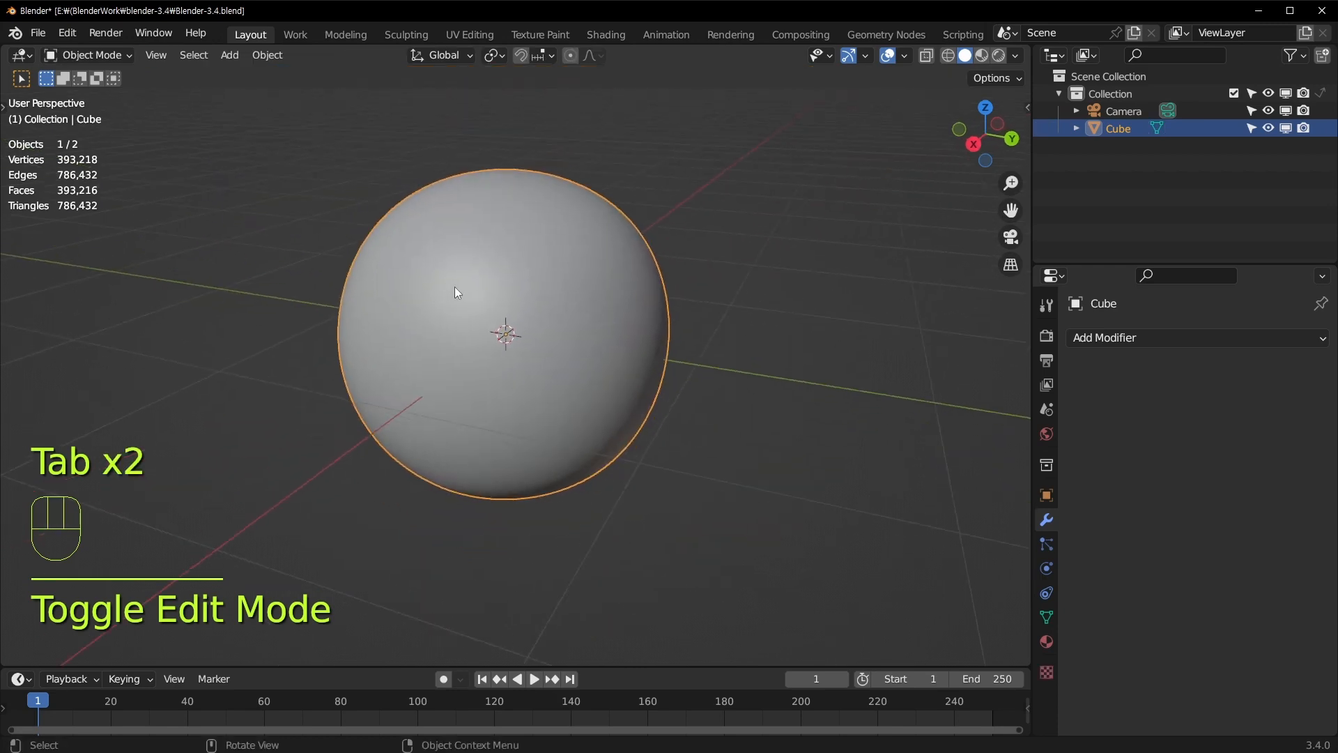
Switch the selected sphere from Object Mode to Sculpt Mode
{"action": "left_click", "coordinate": [99, 57]}
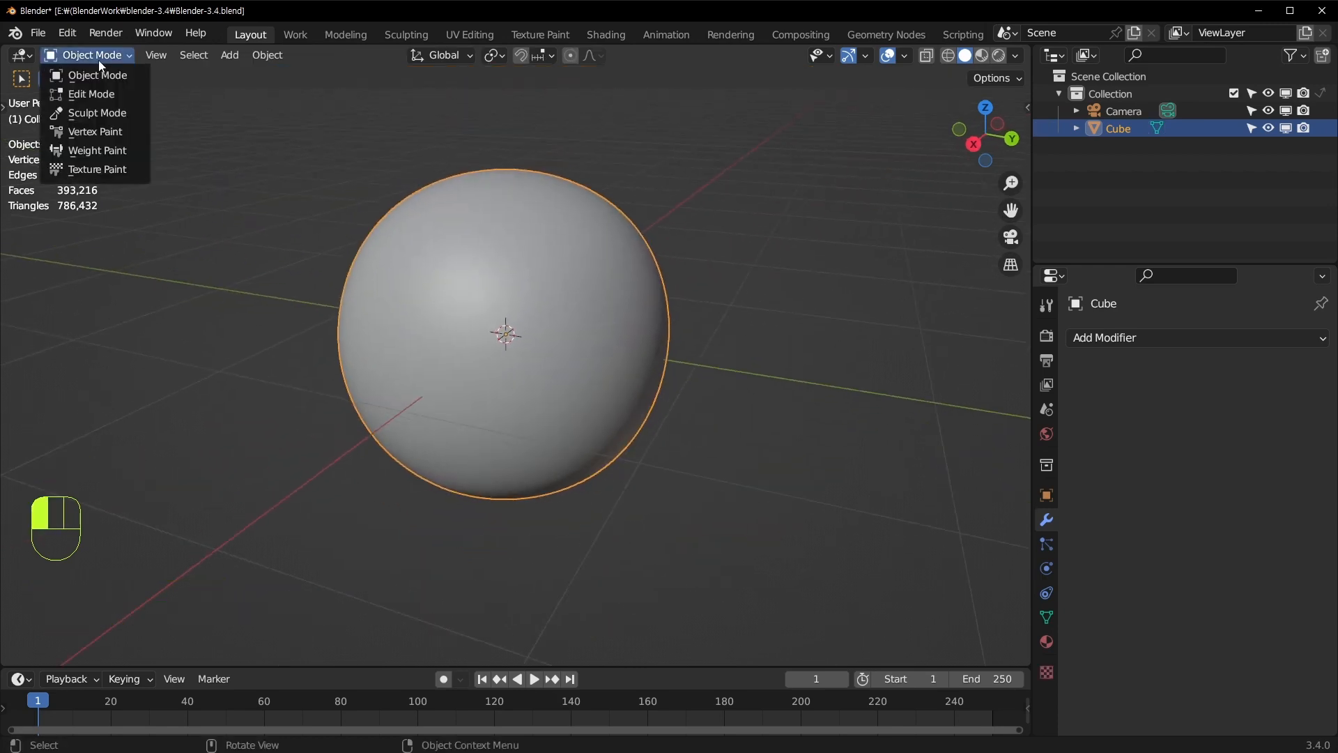
{"action": "left_click", "coordinate": [690, 208]}
{"action": "left_click", "coordinate": [516, 303]}
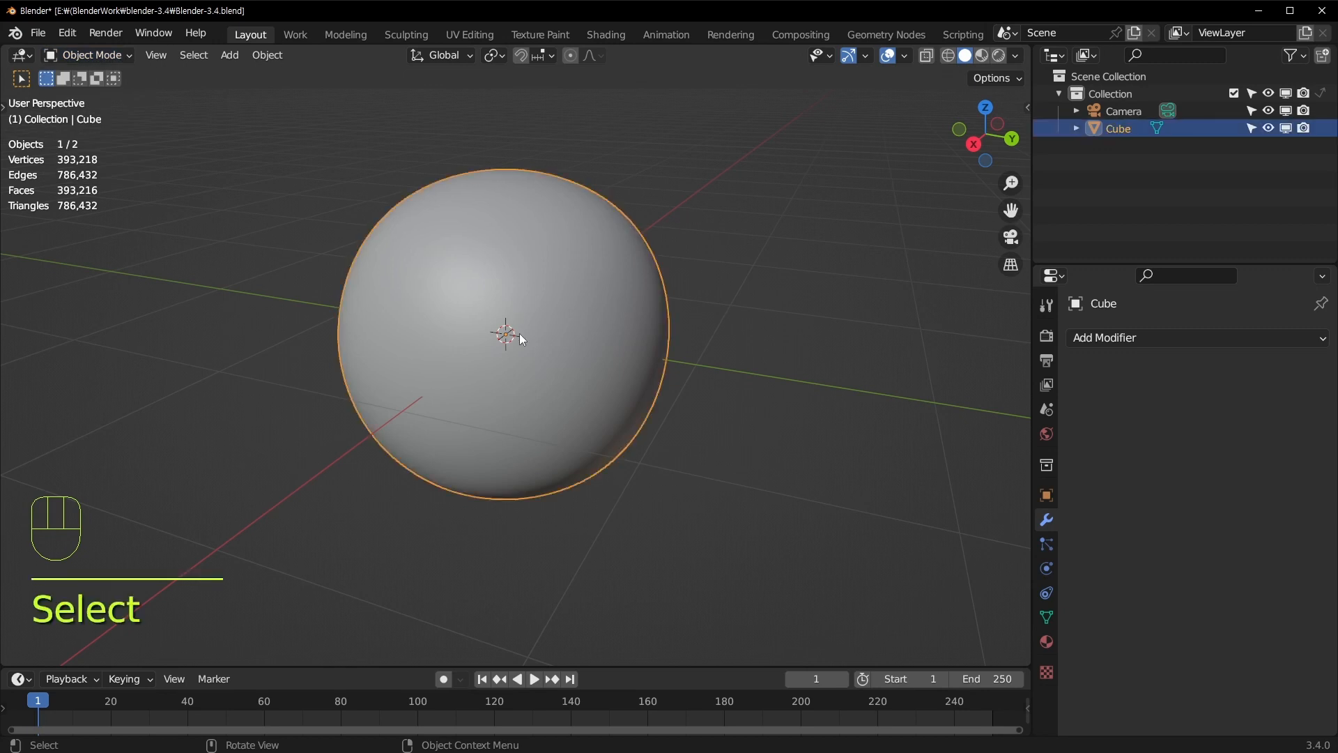
{"action": "key", "text": "ctrl+Tab"}
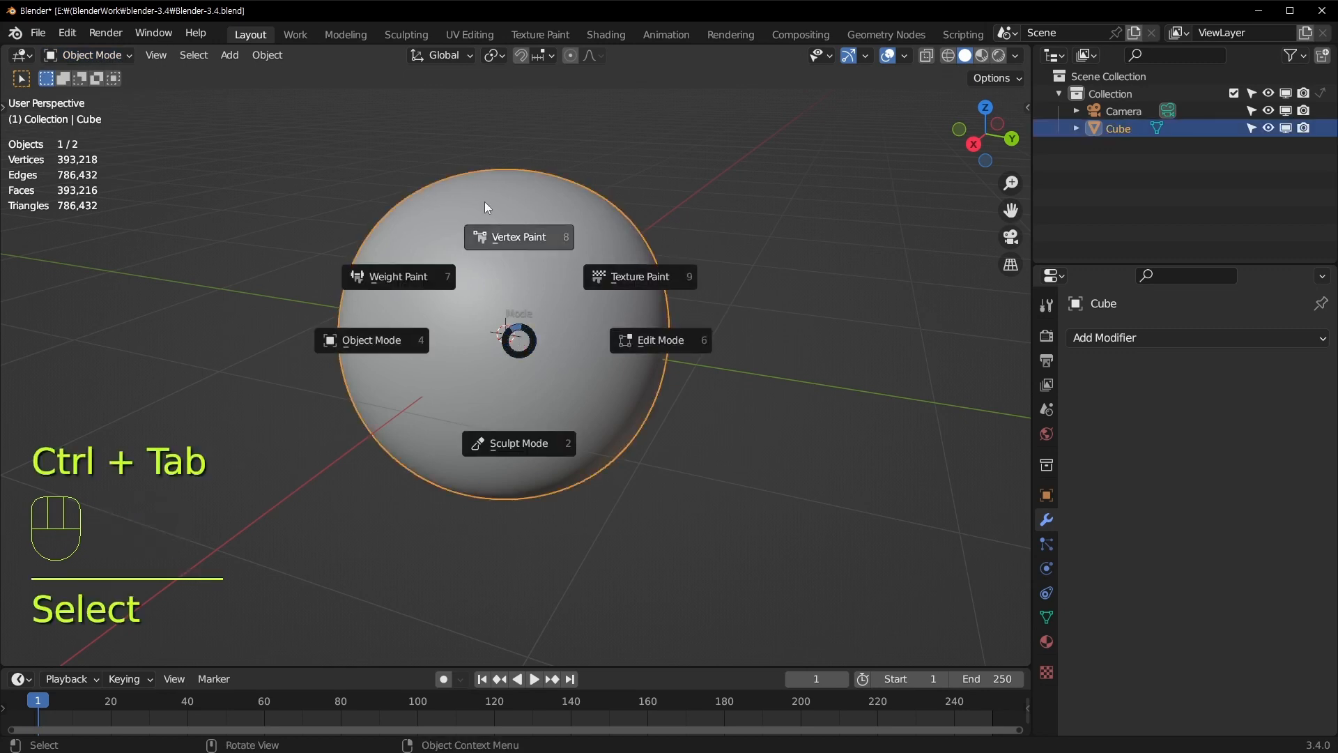
{"action": "left_click", "coordinate": [538, 445]}
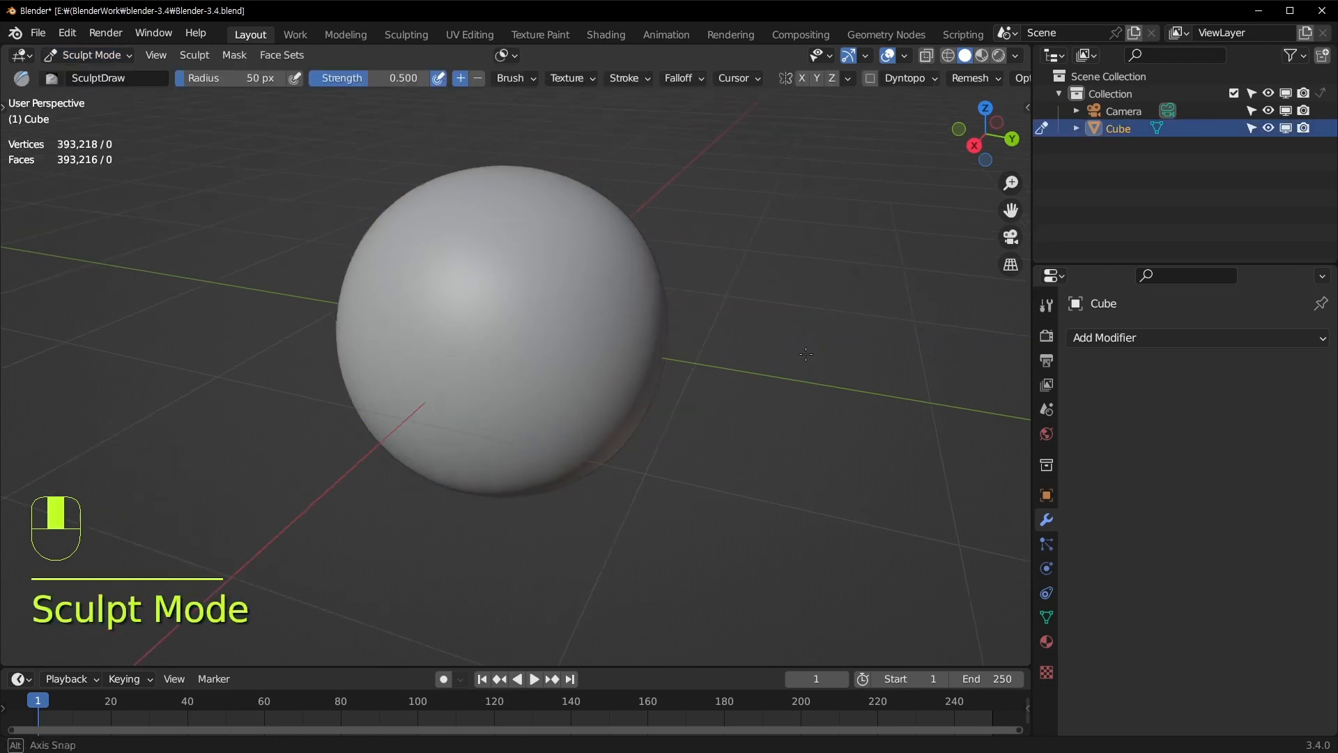
Enlarge the Draw brush radius to 127 px for sculpting the sphere
{"action": "mouse_move", "coordinate": [806, 354]}
{"action": "middle_mouse_down"}
{"action": "mouse_move", "coordinate": [772, 358]}
{"action": "mouse_move", "coordinate": [752, 340]}
{"action": "mouse_move", "coordinate": [520, 364]}
{"action": "mouse_move", "coordinate": [600, 346]}
{"action": "middle_mouse_up"}
{"action": "scroll", "coordinate": [771, 362], "scroll_direction": "up", "scroll_amount": 2}
{"action": "key", "text": "f"}
{"action": "left_click", "coordinate": [696, 346]}
{"action": "mouse_move", "coordinate": [697, 347]}
{"action": "middle_mouse_down"}
{"action": "mouse_move", "coordinate": [561, 328]}
{"action": "mouse_move", "coordinate": [586, 295]}
{"action": "mouse_move", "coordinate": [572, 279]}
{"action": "middle_mouse_up"}
Show the sculpting tools with their names, look through the available brushes and widen the list to fit longer names
{"action": "key", "text": "t"}
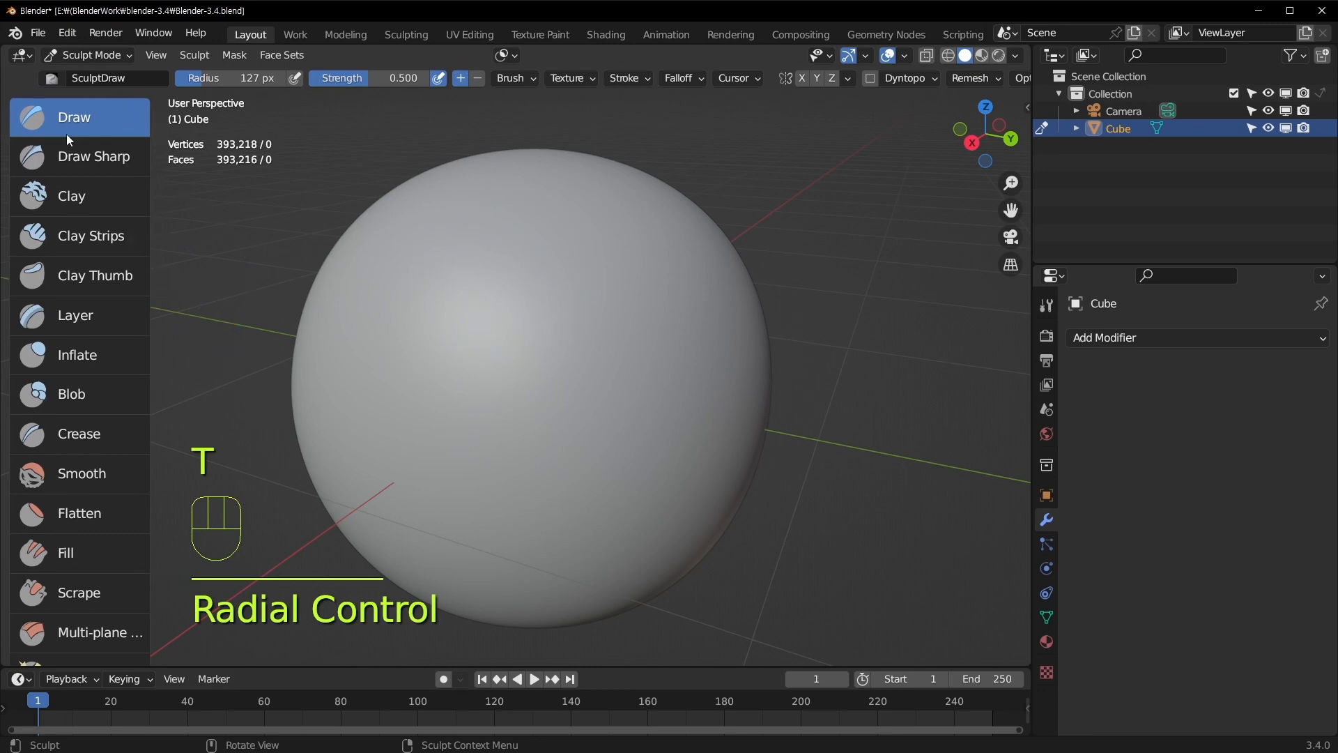
{"action": "scroll", "coordinate": [67, 153], "scroll_direction": "down", "scroll_amount": 10}
{"action": "scroll", "coordinate": [68, 184], "scroll_direction": "up", "scroll_amount": 10}
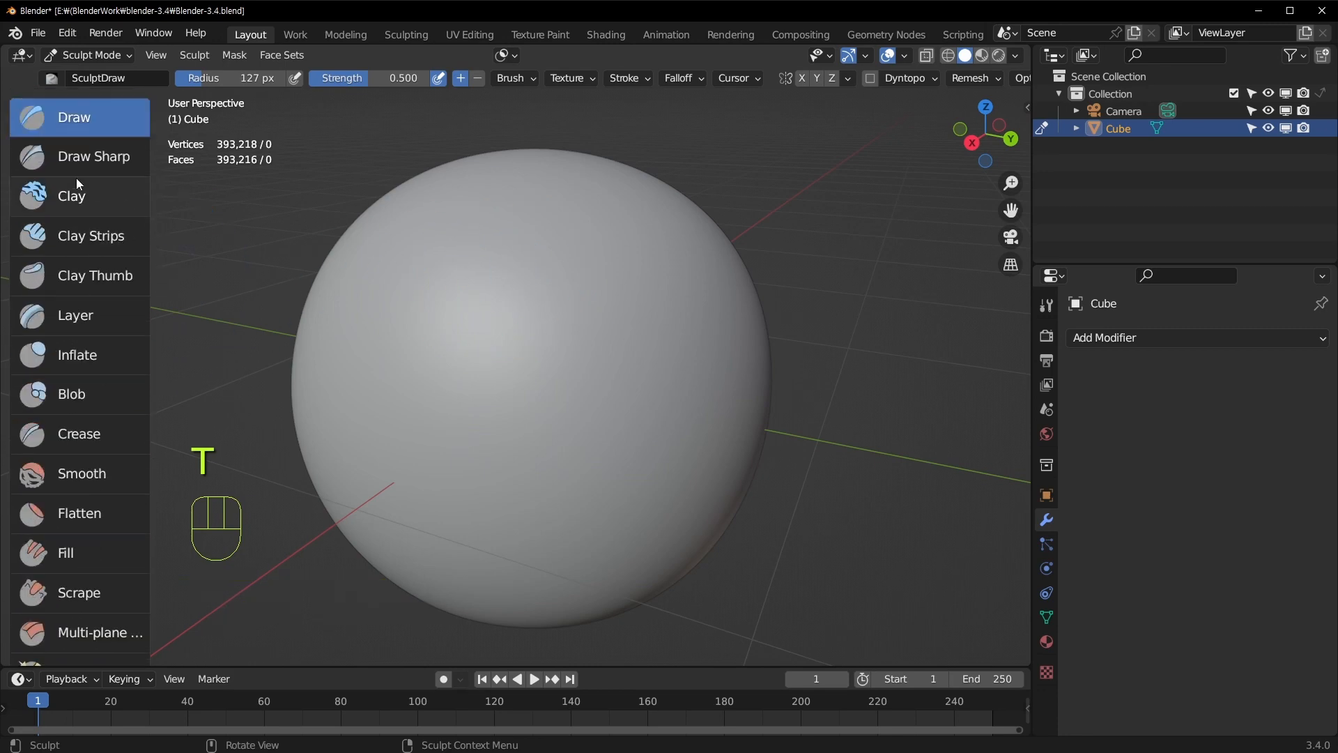
{"action": "scroll", "coordinate": [77, 184], "scroll_direction": "down", "scroll_amount": 20}
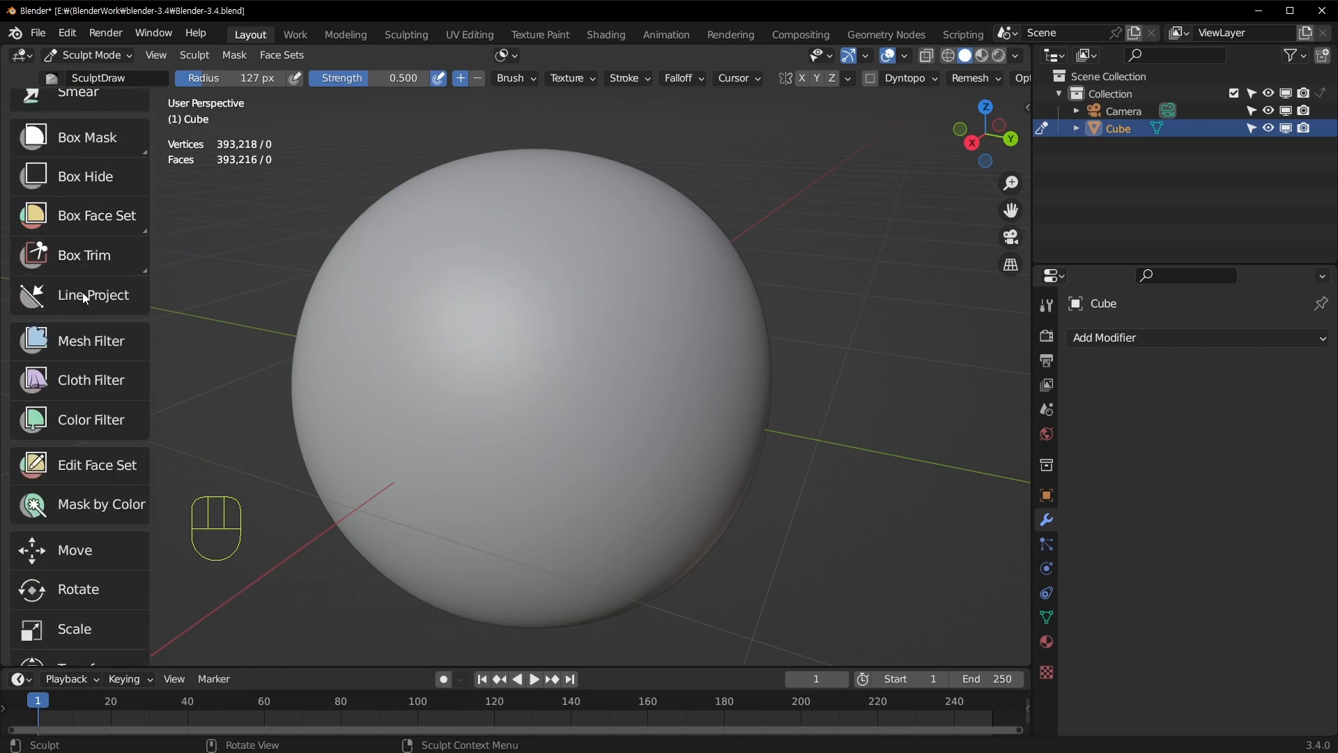
{"action": "scroll", "coordinate": [85, 299], "scroll_direction": "down", "scroll_amount": 2}
{"action": "scroll", "coordinate": [73, 450], "scroll_direction": "up", "scroll_amount": 15}
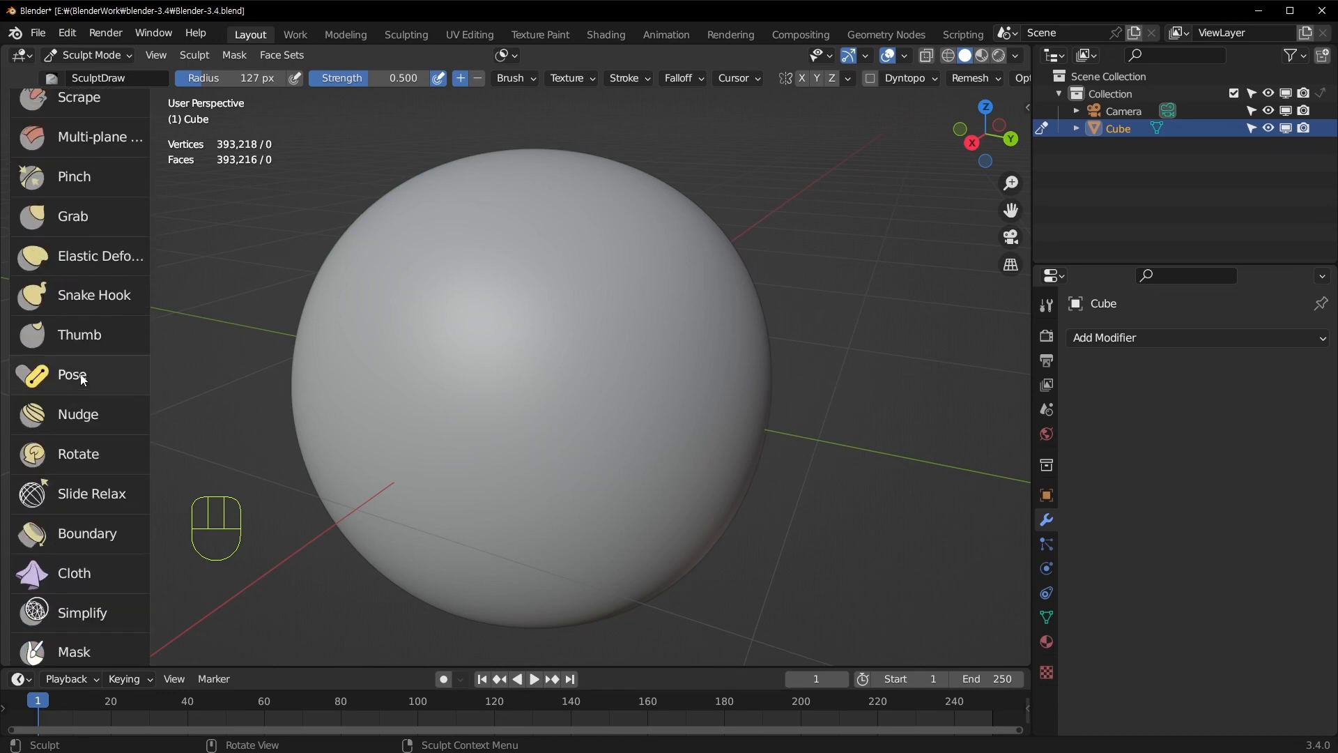
{"action": "scroll", "coordinate": [82, 379], "scroll_direction": "up", "scroll_amount": 12}
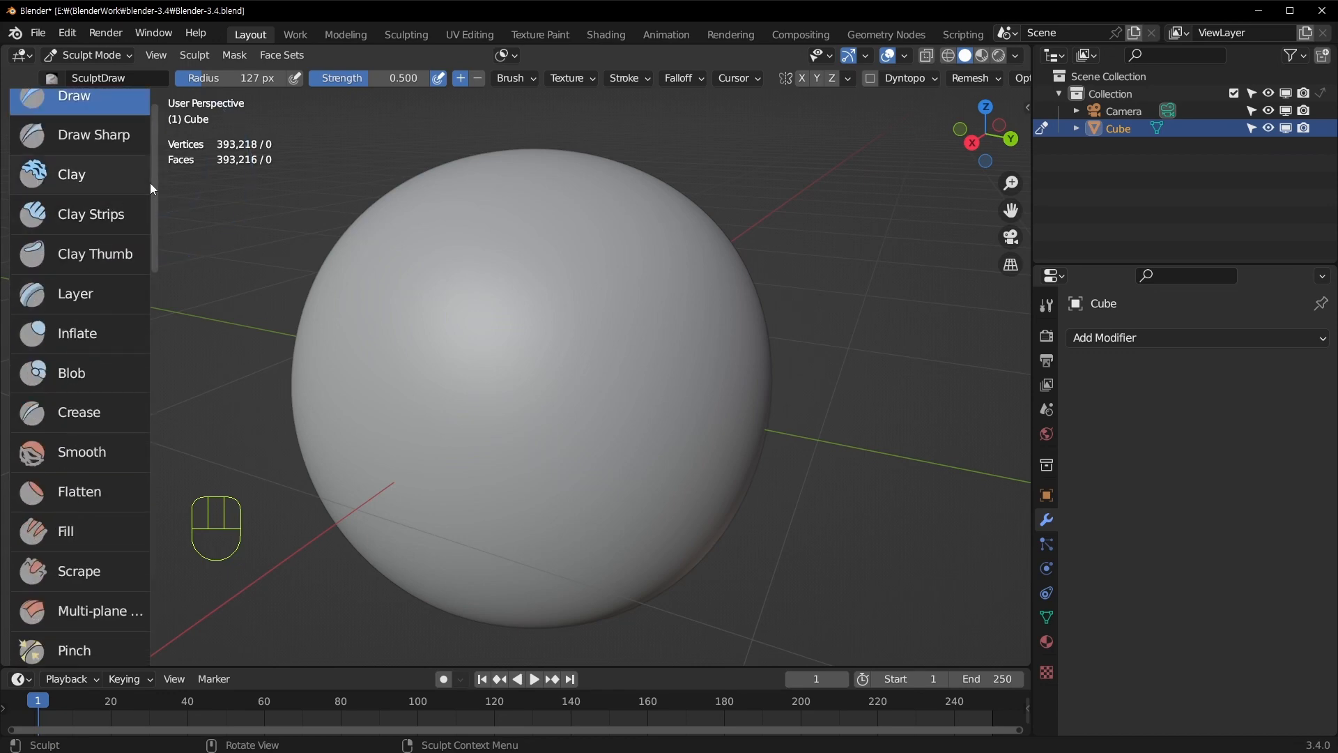
{"action": "left_click_drag", "start_coordinate": [149, 182], "coordinate": [168, 182]}
{"action": "key", "text": "n"}
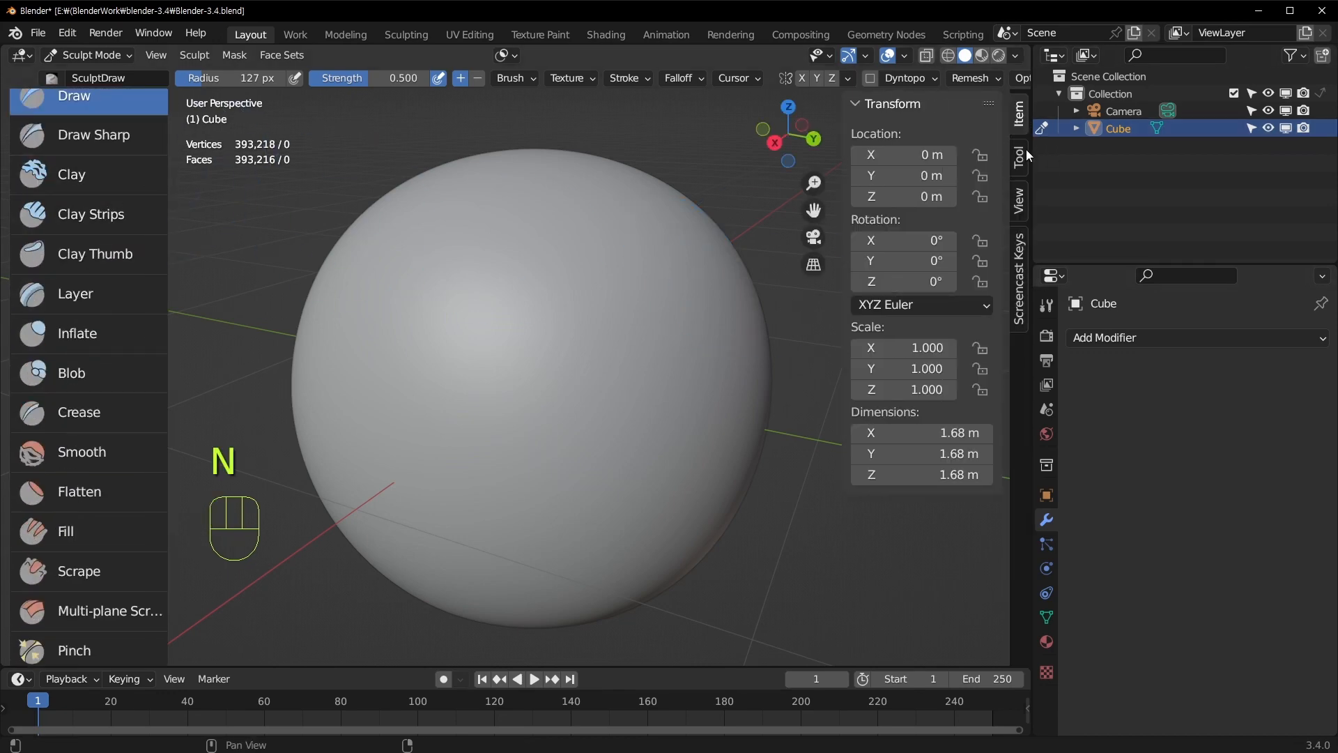
{"action": "key", "text": "n"}
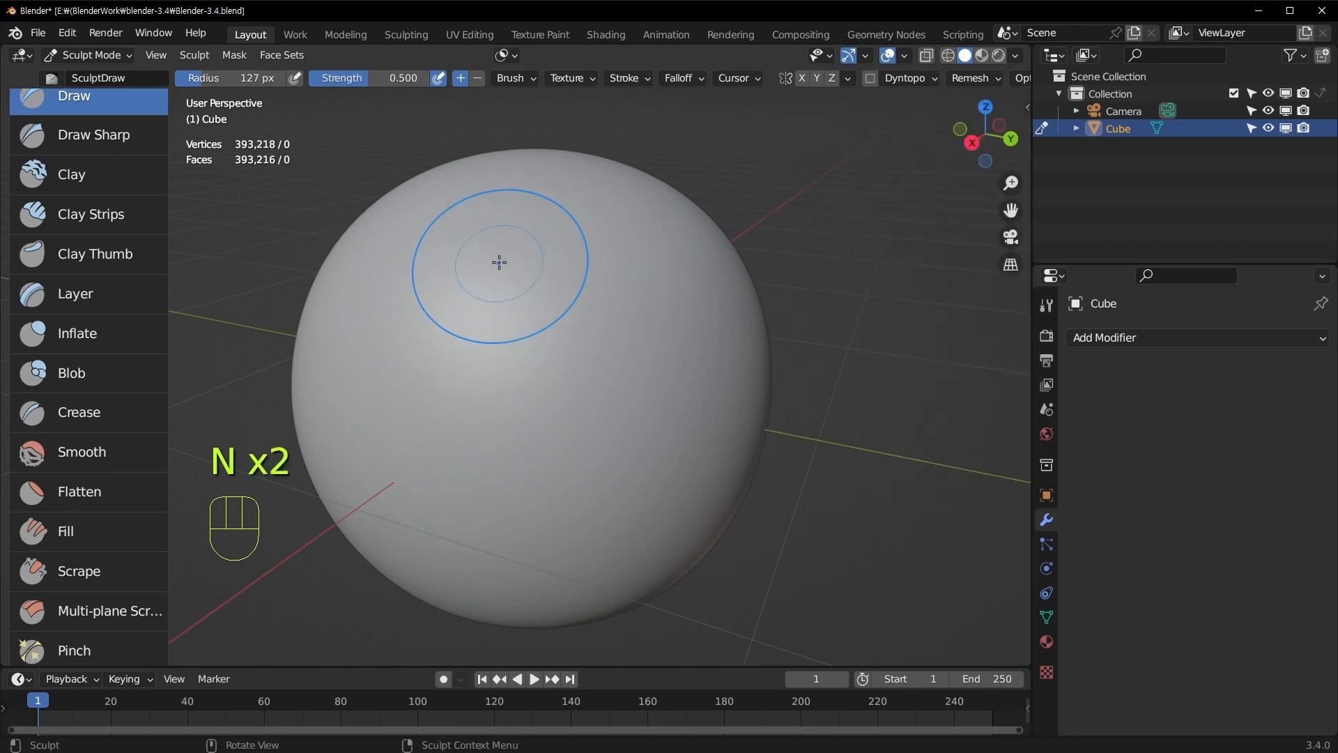
Test a raised stroke with the 127 px Draw brush on the front of the sphere and undo it
{"action": "mouse_move", "coordinate": [583, 272]}
{"action": "middle_mouse_down"}
{"action": "mouse_move", "coordinate": [565, 302]}
{"action": "mouse_move", "coordinate": [561, 271]}
{"action": "middle_mouse_up"}
{"action": "scroll", "coordinate": [554, 283], "scroll_direction": "up", "scroll_amount": 1}
{"action": "scroll", "coordinate": [127, 150], "scroll_direction": "up", "scroll_amount": 1}
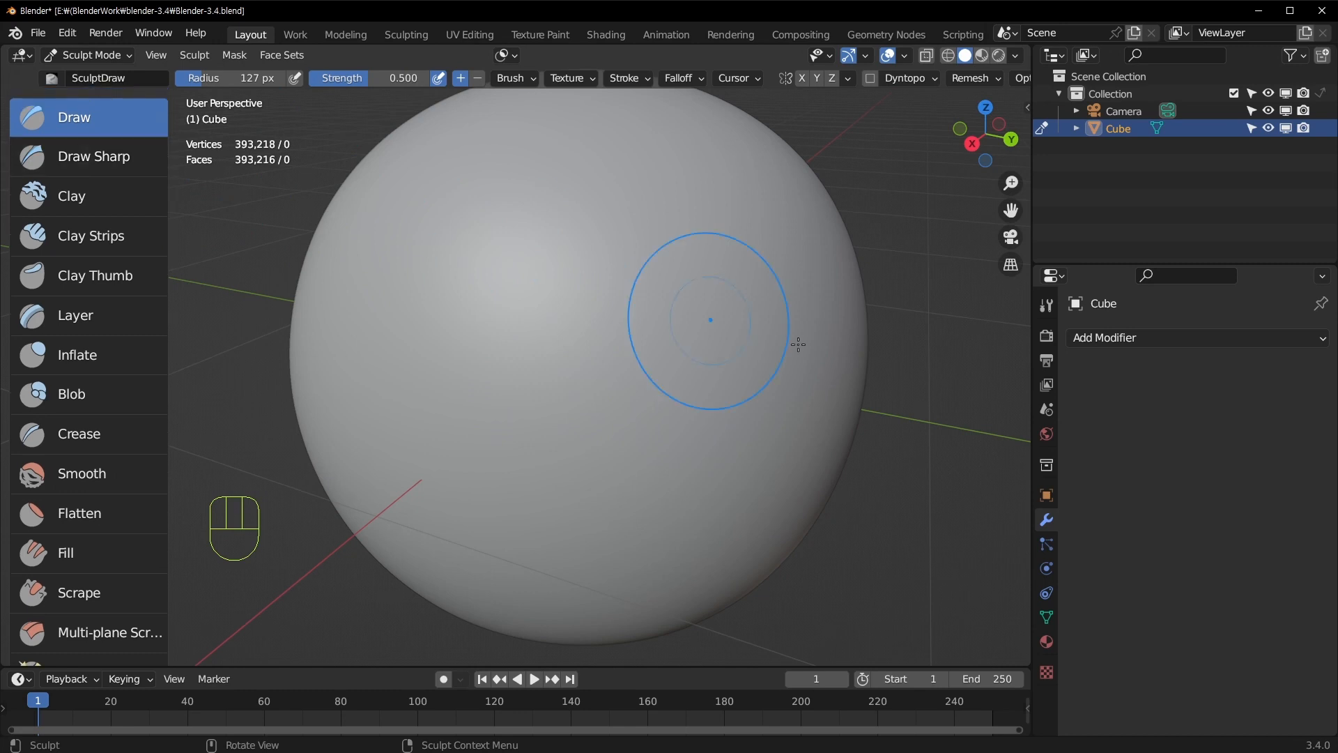
{"action": "mouse_move", "coordinate": [784, 296]}
{"action": "left_mouse_down"}
{"action": "mouse_move", "coordinate": [562, 391]}
{"action": "mouse_move", "coordinate": [478, 259]}
{"action": "mouse_move", "coordinate": [630, 271]}
{"action": "mouse_move", "coordinate": [655, 292]}
{"action": "left_mouse_up"}
{"action": "mouse_move", "coordinate": [656, 293]}
{"action": "middle_mouse_down"}
{"action": "mouse_move", "coordinate": [508, 320]}
{"action": "mouse_move", "coordinate": [660, 304]}
{"action": "middle_mouse_up"}
{"action": "key", "text": "ctrl+z"}
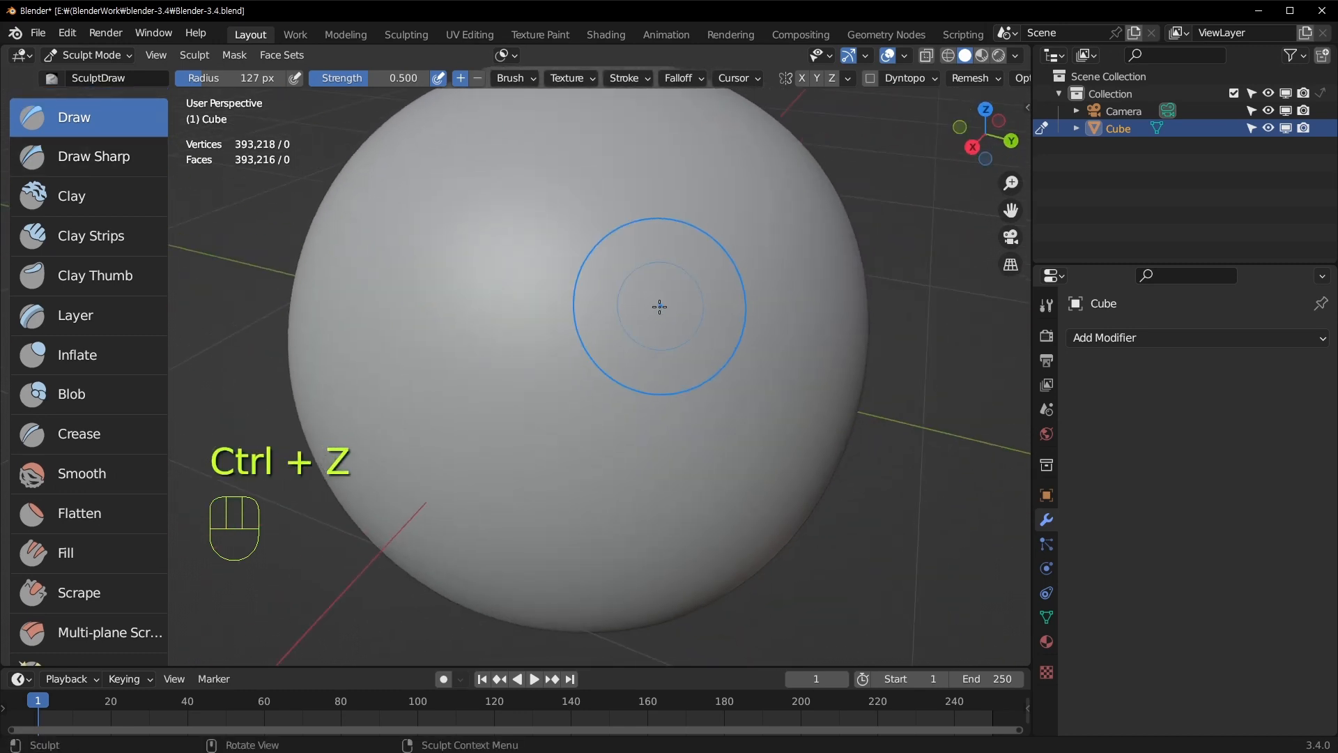
Test an inverted Draw stroke that carves into the sphere's surface and undo it
{"action": "mouse_move", "coordinate": [669, 307]}
{"action": "left_mouse_down", "text": "ctrl"}
{"action": "mouse_move", "coordinate": [698, 373]}
{"action": "mouse_move", "coordinate": [457, 397]}
{"action": "mouse_move", "coordinate": [556, 191]}
{"action": "mouse_move", "coordinate": [676, 251]}
{"action": "left_mouse_up", "text": "ctrl"}
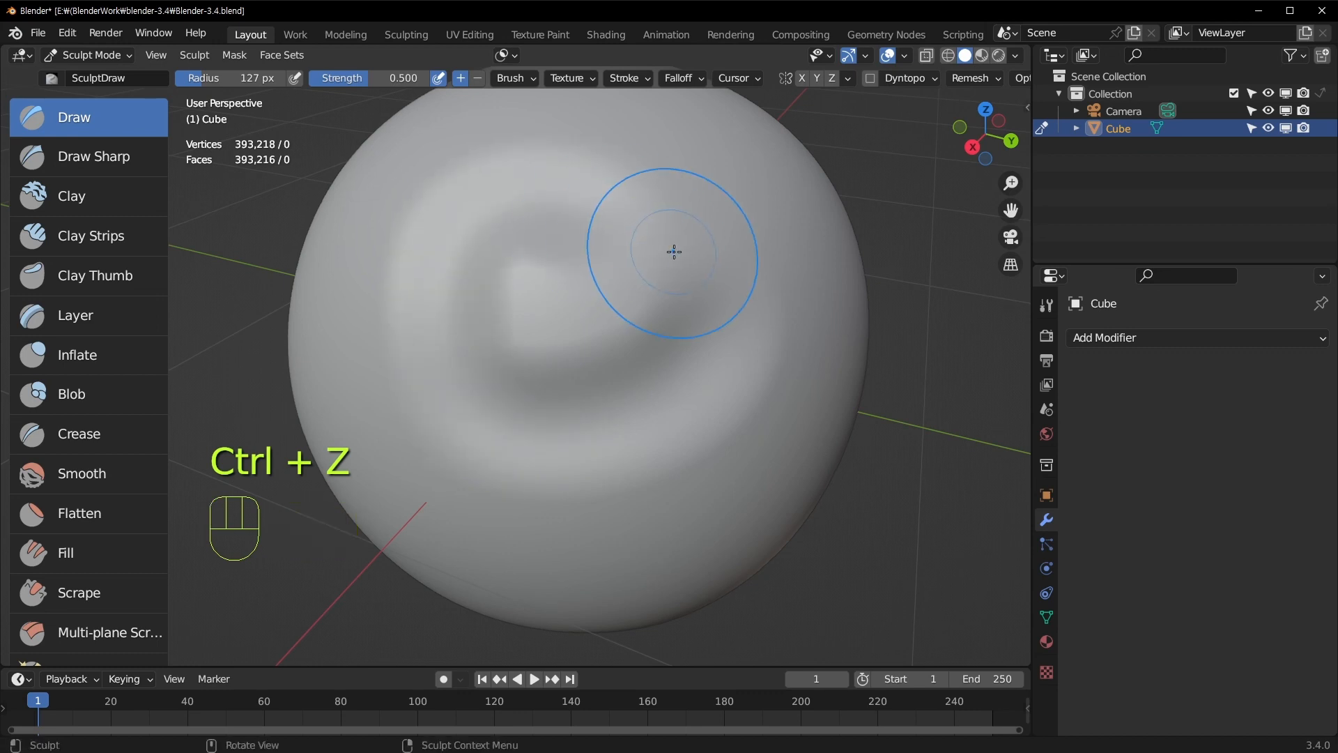
{"action": "mouse_move", "coordinate": [675, 251]}
{"action": "middle_mouse_down"}
{"action": "mouse_move", "coordinate": [490, 301]}
{"action": "mouse_move", "coordinate": [697, 272]}
{"action": "middle_mouse_up"}
{"action": "key", "text": "ctrl+z"}
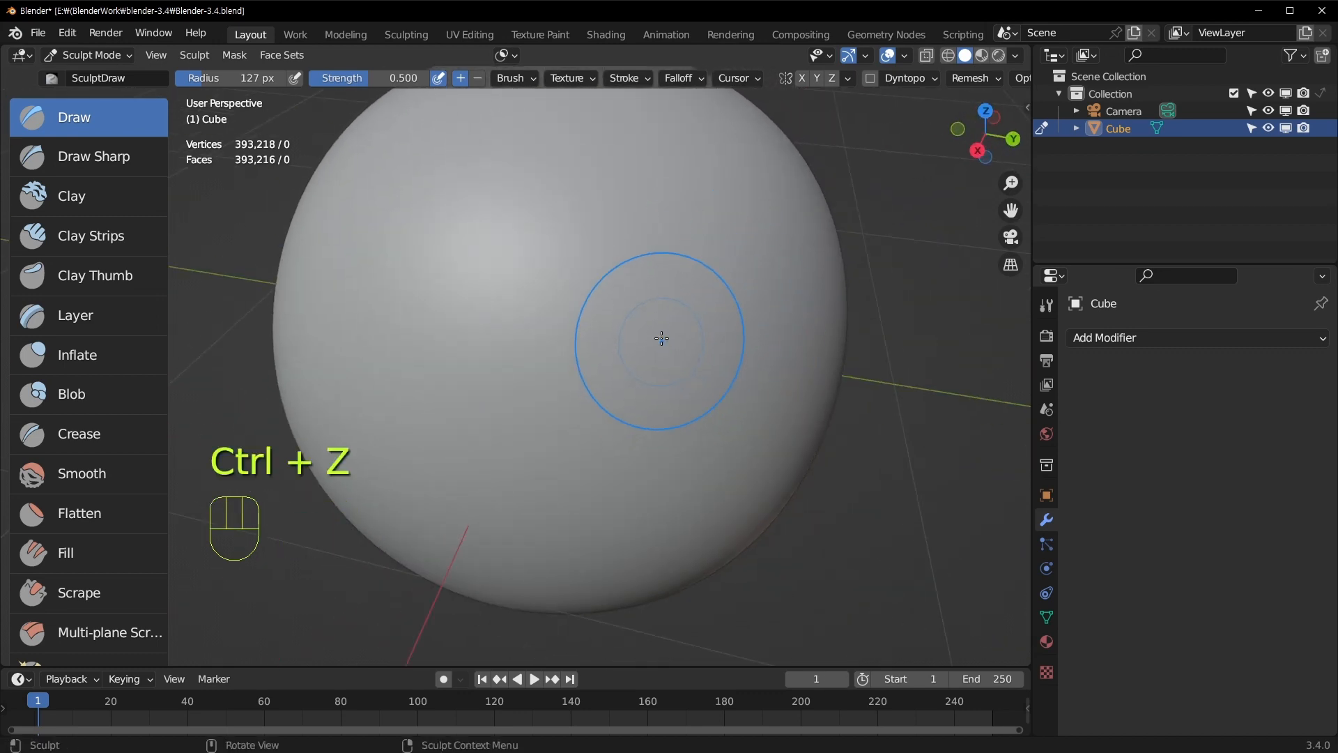
Reduce the Draw brush radius to 76 px
{"action": "key", "text": "f"}
{"action": "left_click", "coordinate": [632, 281]}
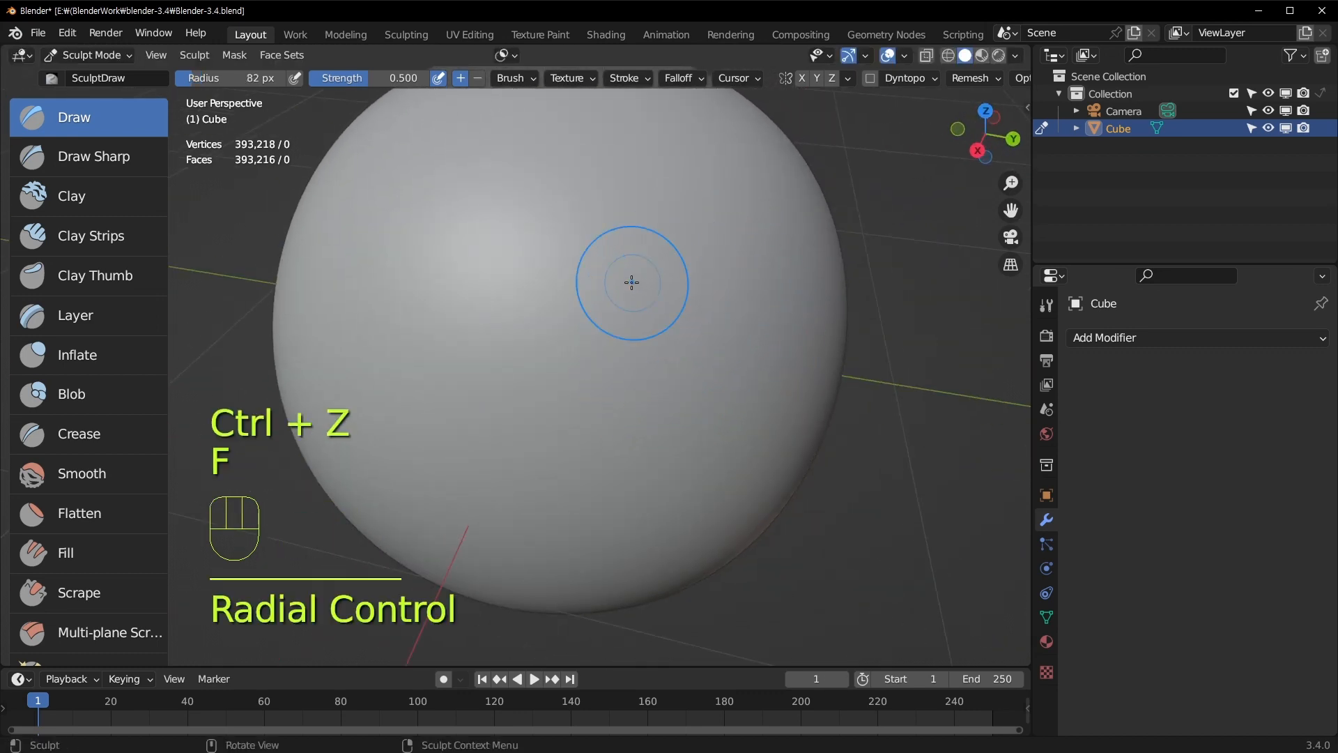
{"action": "left_click_drag", "start_coordinate": [198, 82], "coordinate": [187, 81]}
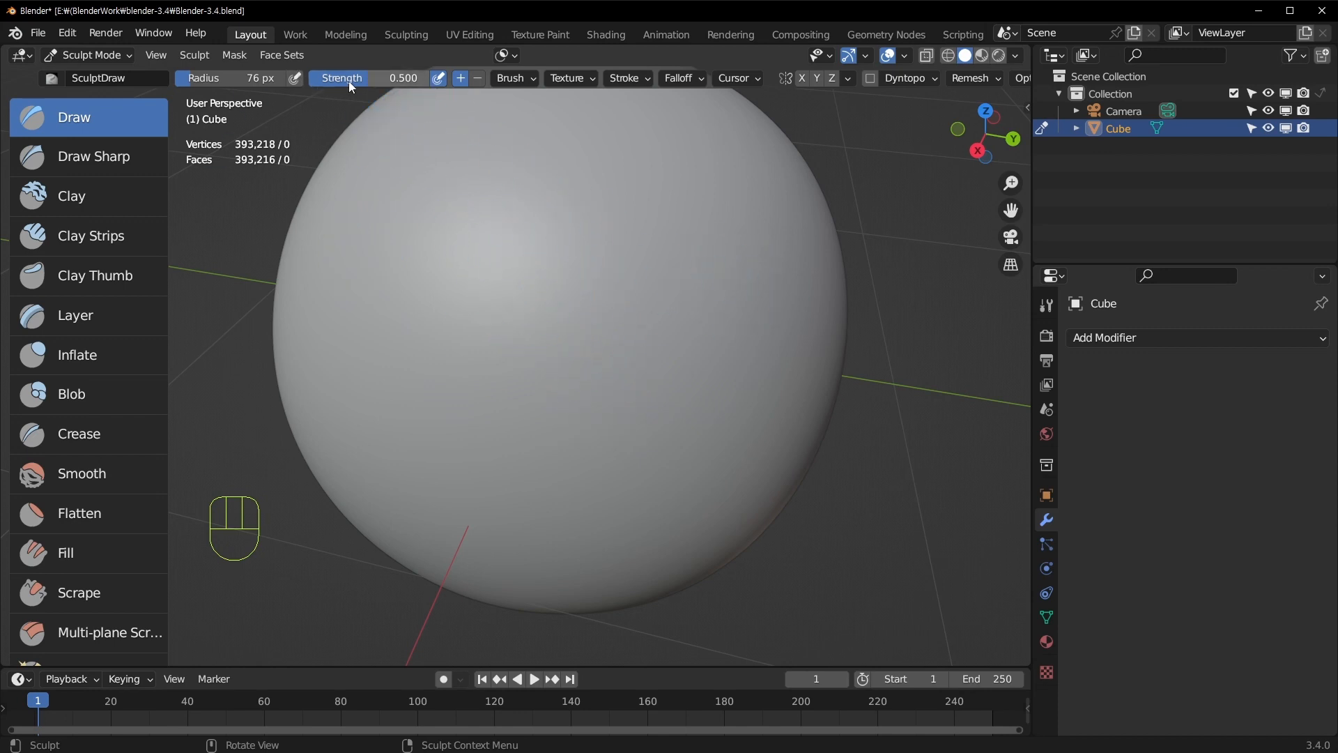
Review the Draw brush's settings, including hardness, auto-smooth and the advanced options
{"action": "middle_click_drag", "start_coordinate": [512, 296], "coordinate": [500, 325]}
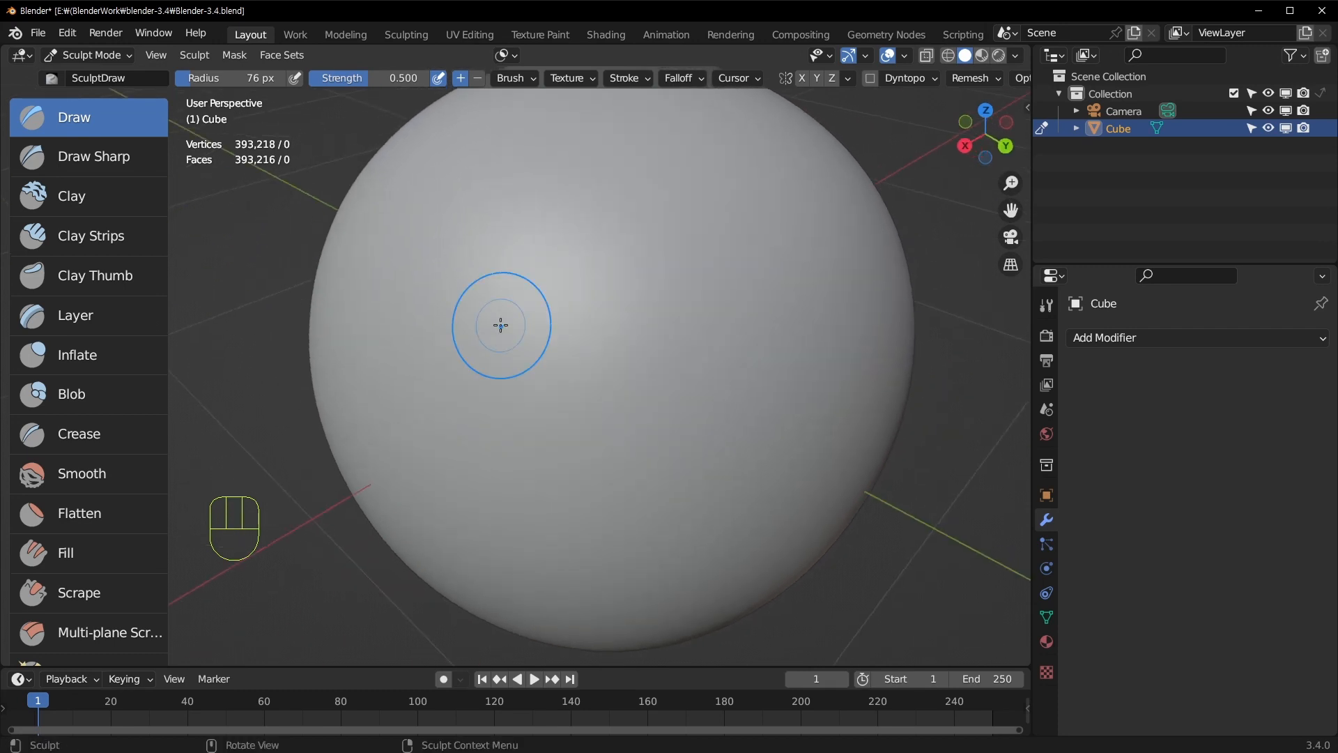
{"action": "mouse_move", "coordinate": [583, 349]}
{"action": "middle_mouse_down"}
{"action": "mouse_move", "coordinate": [596, 361]}
{"action": "mouse_move", "coordinate": [627, 323]}
{"action": "middle_mouse_up"}
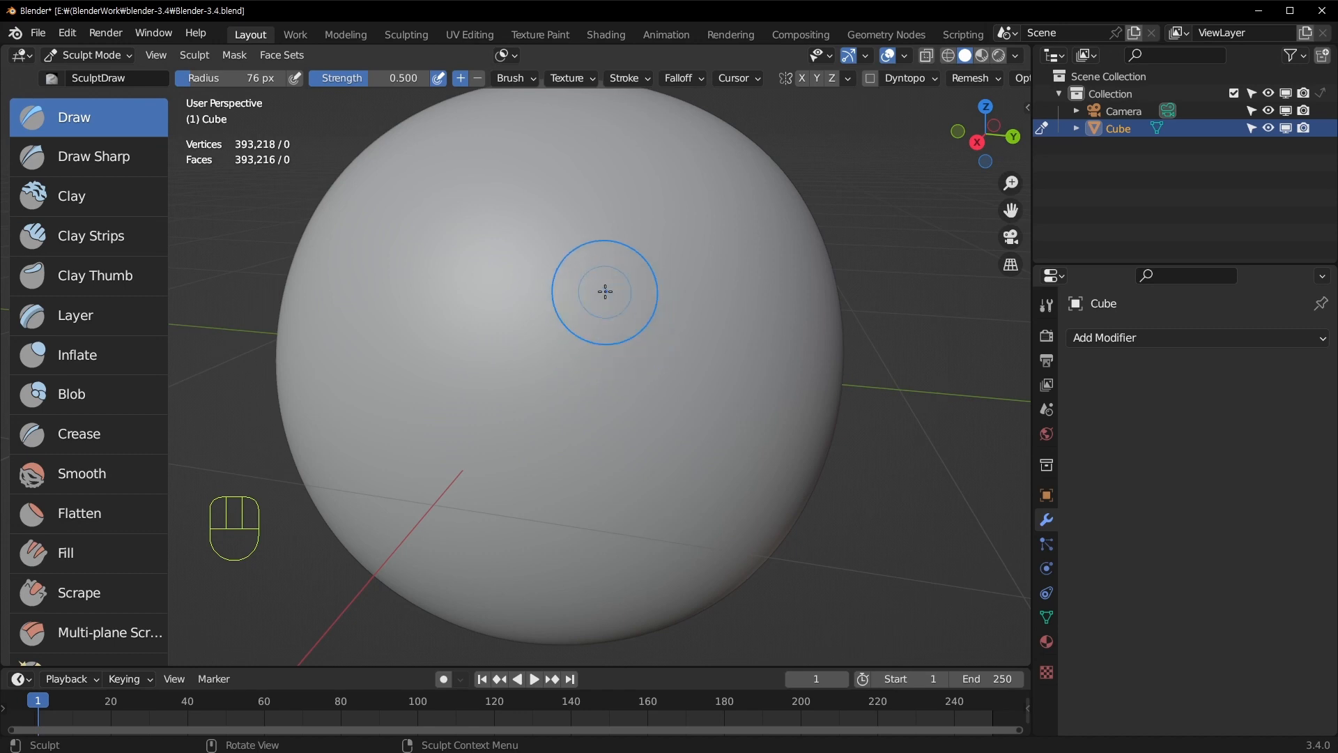
{"action": "left_click", "coordinate": [519, 78]}
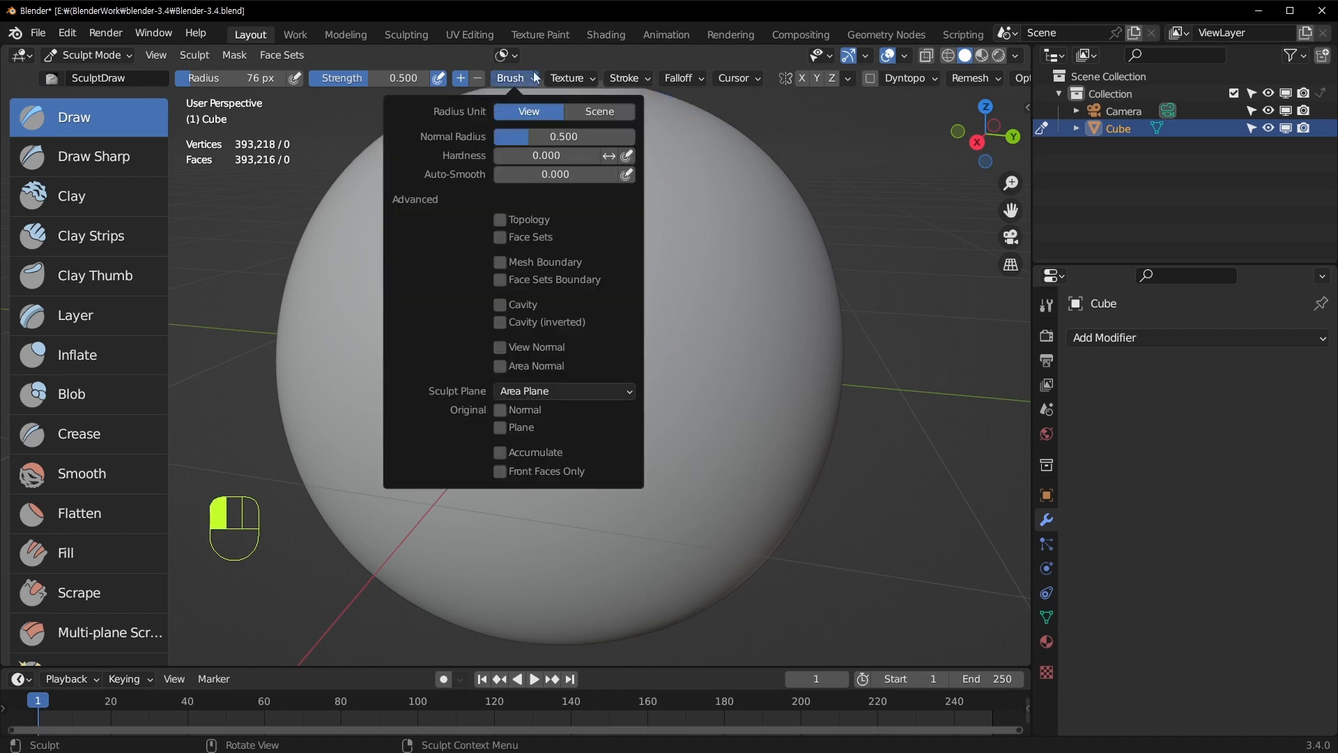
{"action": "left_click", "coordinate": [571, 75]}
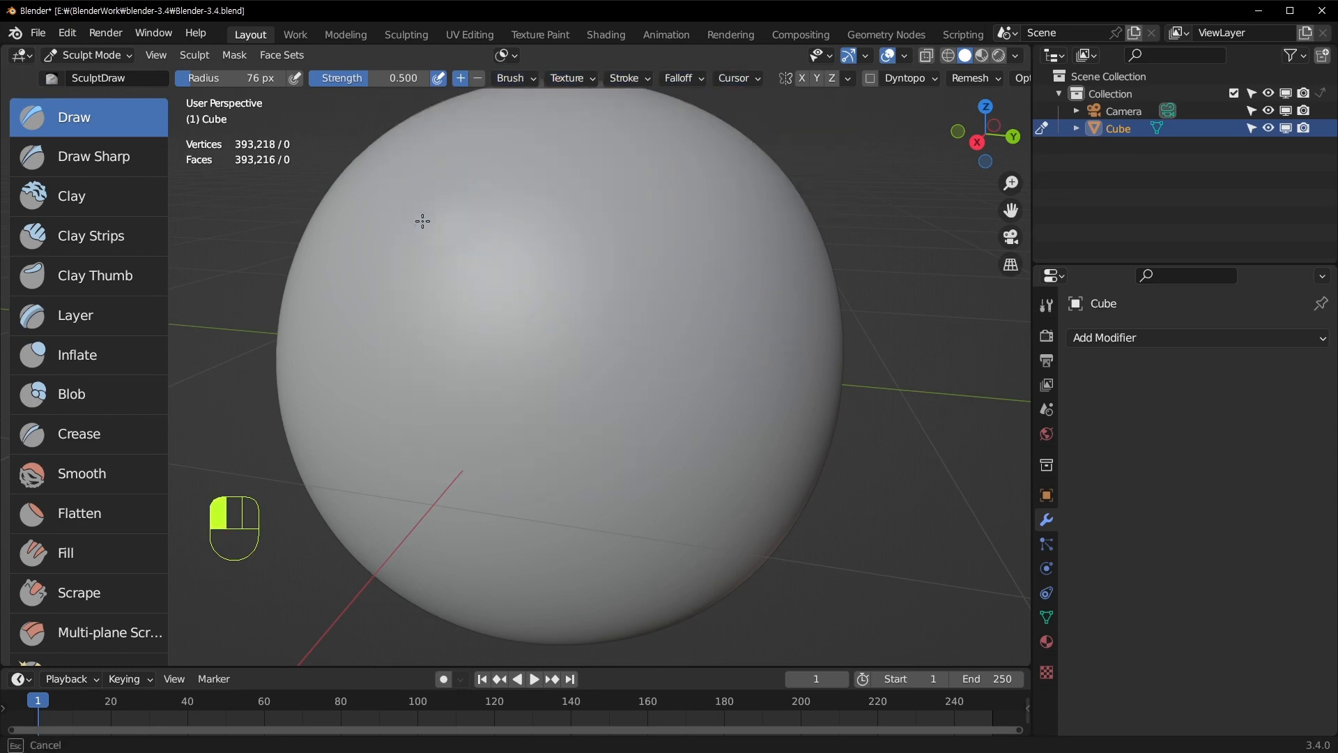
Test a curved stroke with the 76 px Draw brush, inspect it from the side and undo it
{"action": "mouse_move", "coordinate": [421, 218]}
{"action": "left_mouse_down"}
{"action": "mouse_move", "coordinate": [567, 421]}
{"action": "mouse_move", "coordinate": [529, 227]}
{"action": "mouse_move", "coordinate": [523, 293]}
{"action": "left_mouse_up"}
{"action": "middle_click_drag", "start_coordinate": [732, 326], "coordinate": [660, 383]}
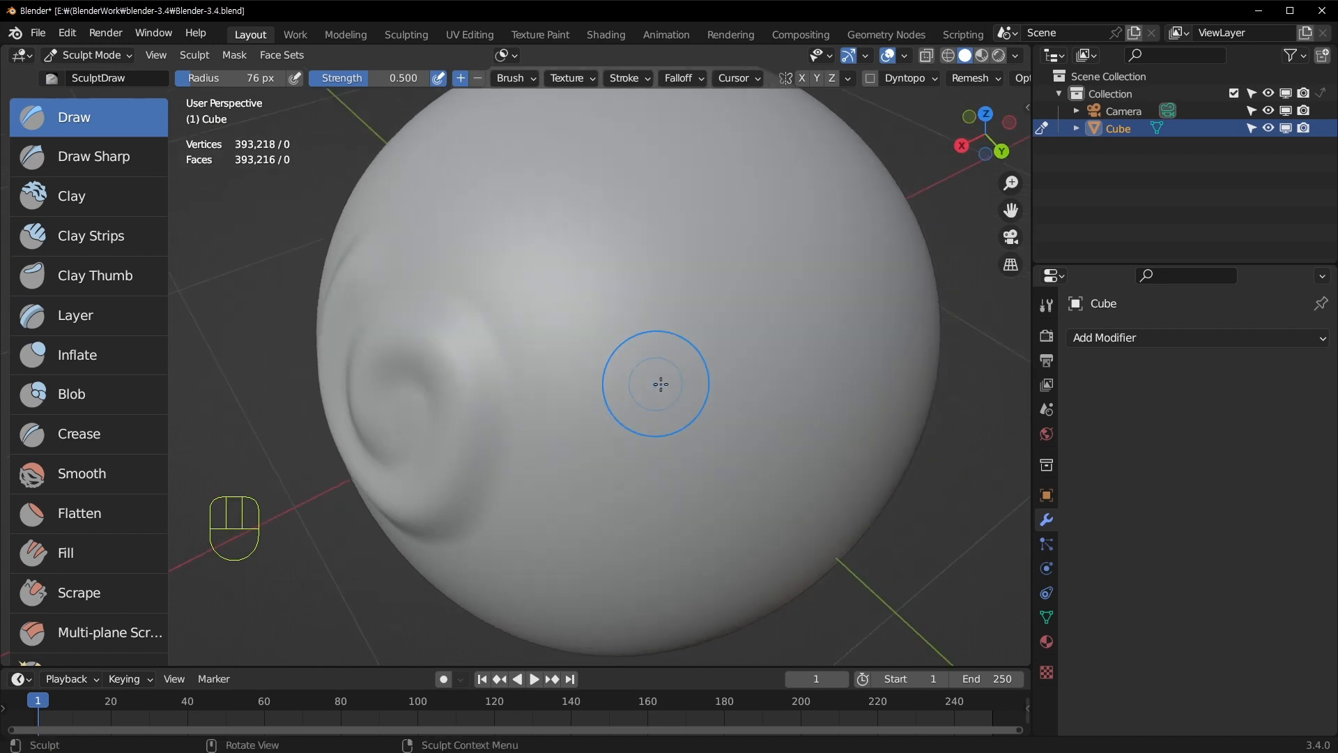
{"action": "mouse_move", "coordinate": [436, 339]}
{"action": "middle_mouse_down"}
{"action": "mouse_move", "coordinate": [681, 275]}
{"action": "mouse_move", "coordinate": [645, 283]}
{"action": "mouse_move", "coordinate": [513, 377]}
{"action": "mouse_move", "coordinate": [609, 329]}
{"action": "mouse_move", "coordinate": [425, 349]}
{"action": "middle_mouse_up"}
{"action": "key", "text": "ctrl+z"}
Test two strokes with the Draw Sharp brush on the sphere, undoing each one
{"action": "left_click", "coordinate": [90, 158]}
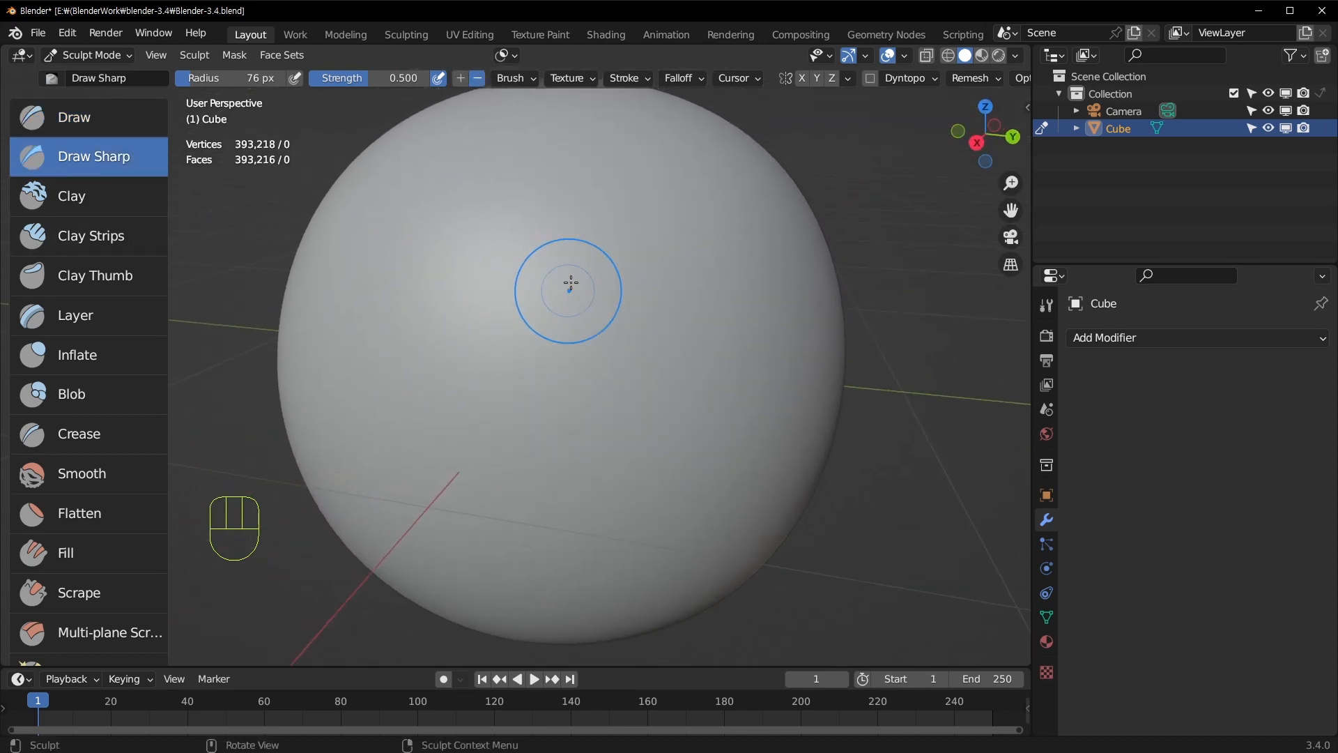
{"action": "mouse_move", "coordinate": [533, 239]}
{"action": "left_mouse_down"}
{"action": "mouse_move", "coordinate": [522, 439]}
{"action": "mouse_move", "coordinate": [734, 245]}
{"action": "mouse_move", "coordinate": [680, 365]}
{"action": "left_mouse_up"}
{"action": "middle_click_drag", "start_coordinate": [681, 364], "coordinate": [662, 306]}
{"action": "key", "text": "ctrl+z"}
{"action": "mouse_move", "coordinate": [510, 172]}
{"action": "left_mouse_down"}
{"action": "mouse_move", "coordinate": [374, 388]}
{"action": "mouse_move", "coordinate": [597, 313]}
{"action": "mouse_move", "coordinate": [488, 337]}
{"action": "left_mouse_up"}
{"action": "key", "text": "ctrl+z"}
Test a Clay Strips stroke on the front of the sphere and undo it
{"action": "left_click", "coordinate": [106, 244]}
{"action": "mouse_move", "coordinate": [513, 209]}
{"action": "left_mouse_down"}
{"action": "mouse_move", "coordinate": [398, 232]}
{"action": "mouse_move", "coordinate": [576, 284]}
{"action": "mouse_move", "coordinate": [585, 299]}
{"action": "left_mouse_up"}
{"action": "key", "text": "ctrl+z"}
Test a curling stroke with the Clay brush on the sphere and undo it
{"action": "left_click", "coordinate": [110, 189]}
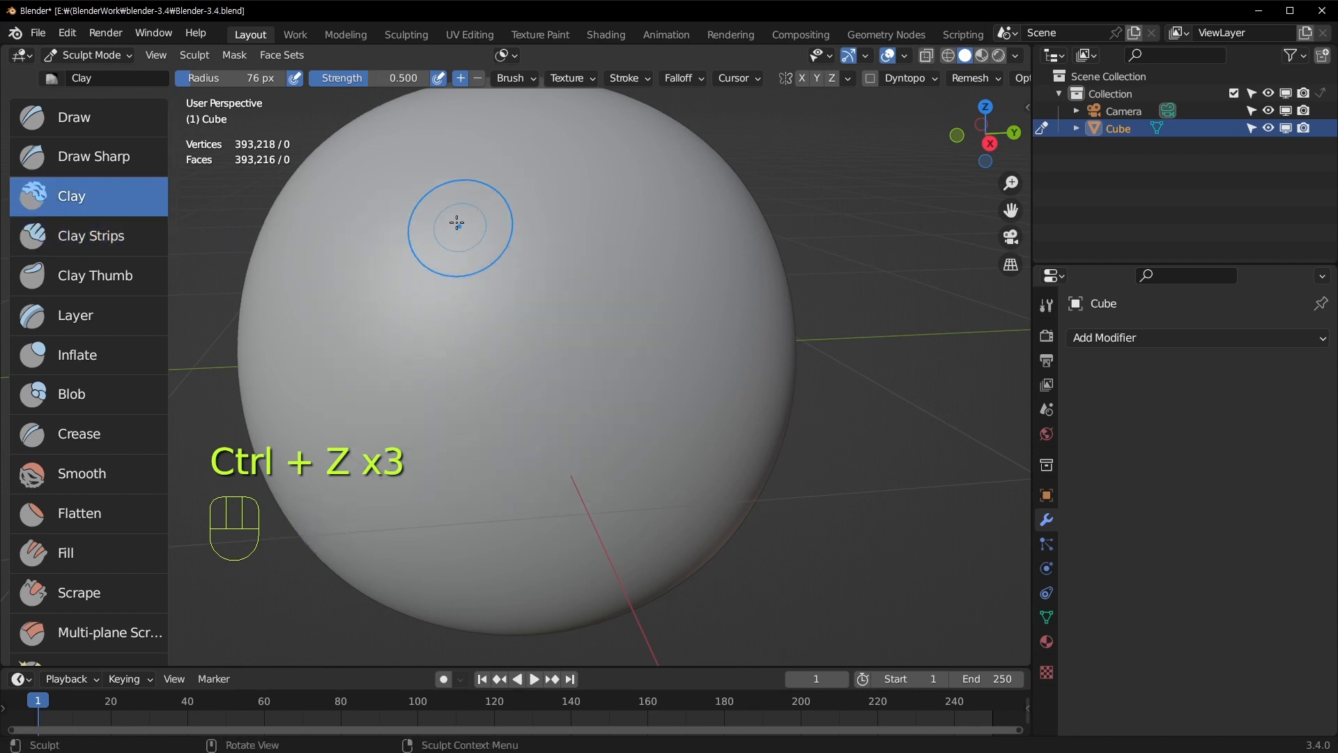
{"action": "mouse_move", "coordinate": [454, 224]}
{"action": "left_mouse_down"}
{"action": "mouse_move", "coordinate": [395, 310]}
{"action": "mouse_move", "coordinate": [606, 329]}
{"action": "mouse_move", "coordinate": [557, 364]}
{"action": "mouse_move", "coordinate": [556, 332]}
{"action": "left_mouse_up"}
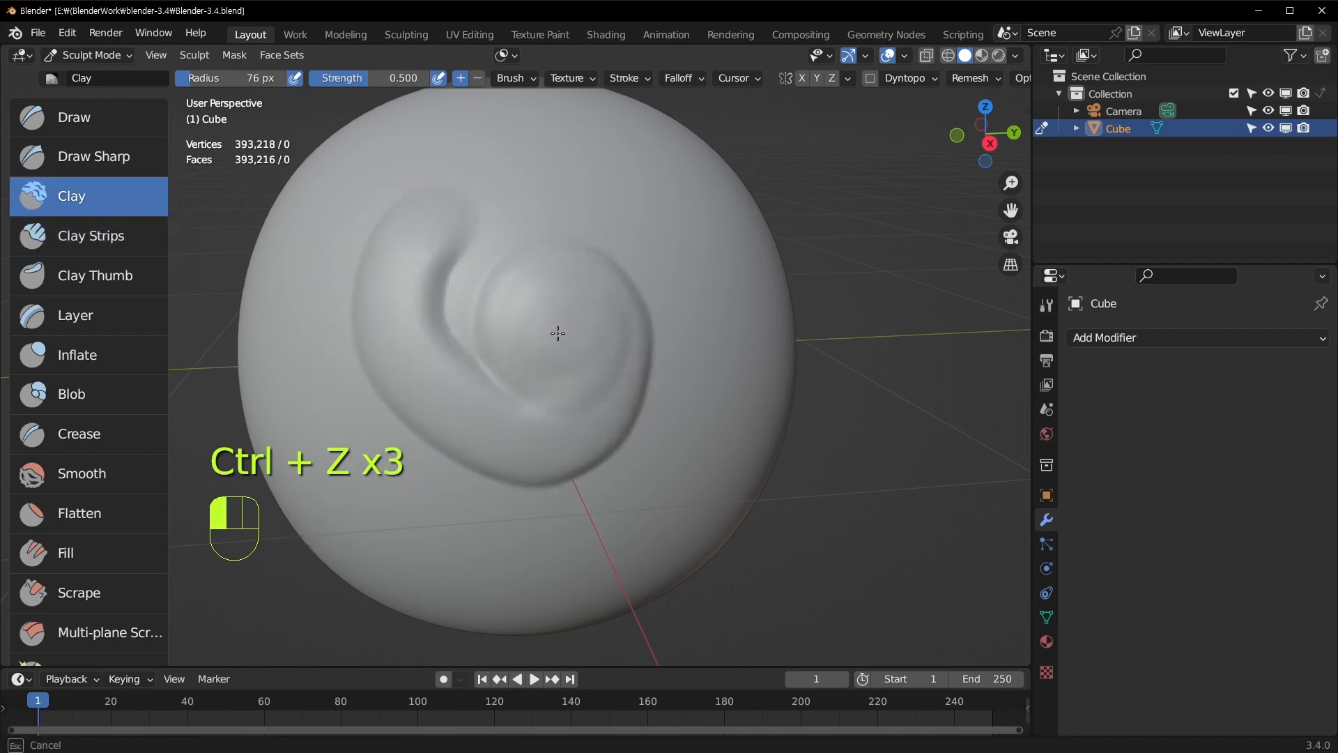
{"action": "key", "text": "ctrl+z"}
Test a curved Draw stroke for comparison with the Clay brush and undo it
{"action": "left_click", "coordinate": [91, 118]}
{"action": "left_click_drag", "start_coordinate": [540, 225], "coordinate": [465, 415]}
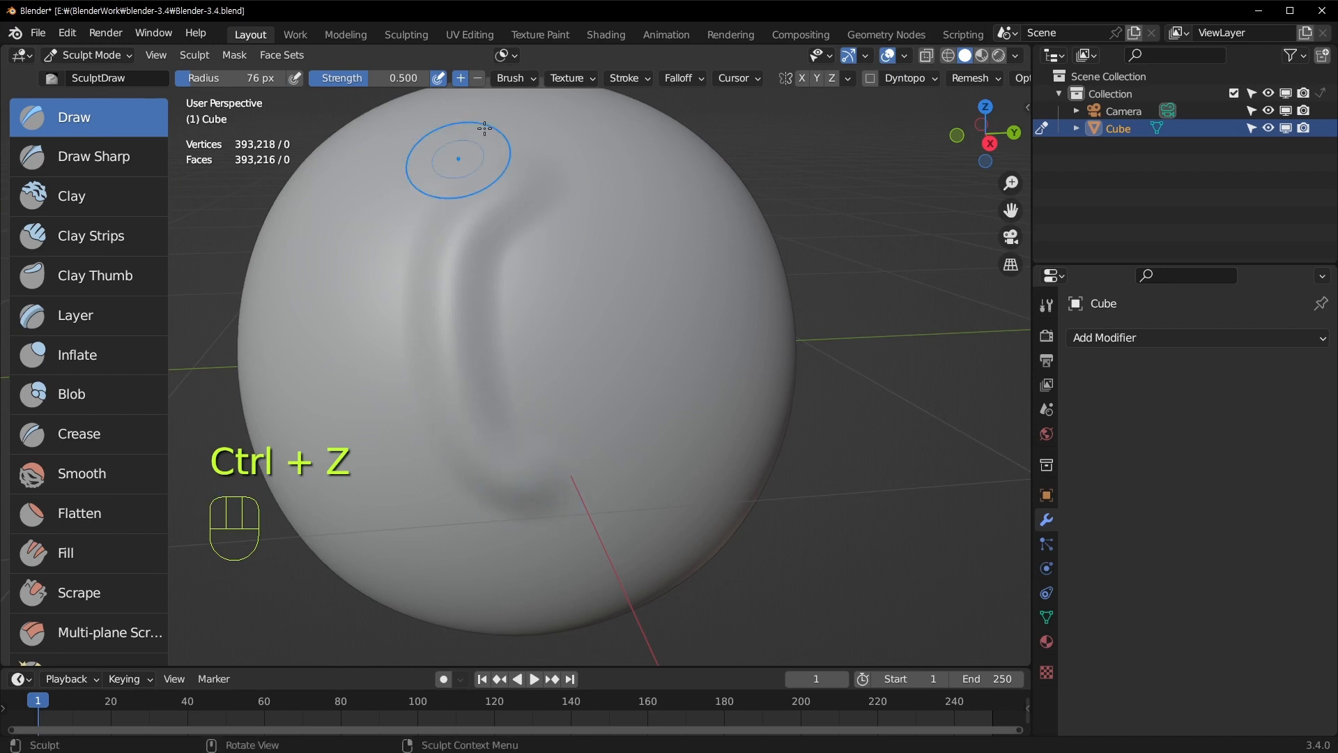
{"action": "key", "text": "ctrl+z"}
Build up a broad area with the Clay brush, carve into it with an inverted stroke, and undo both strokes
{"action": "left_click", "coordinate": [91, 196]}
{"action": "mouse_move", "coordinate": [474, 185]}
{"action": "left_mouse_down"}
{"action": "mouse_move", "coordinate": [469, 361]}
{"action": "mouse_move", "coordinate": [567, 179]}
{"action": "mouse_move", "coordinate": [597, 290]}
{"action": "mouse_move", "coordinate": [586, 306]}
{"action": "left_mouse_up"}
{"action": "mouse_move", "coordinate": [586, 306]}
{"action": "middle_mouse_down"}
{"action": "mouse_move", "coordinate": [470, 330]}
{"action": "mouse_move", "coordinate": [577, 214]}
{"action": "middle_mouse_up"}
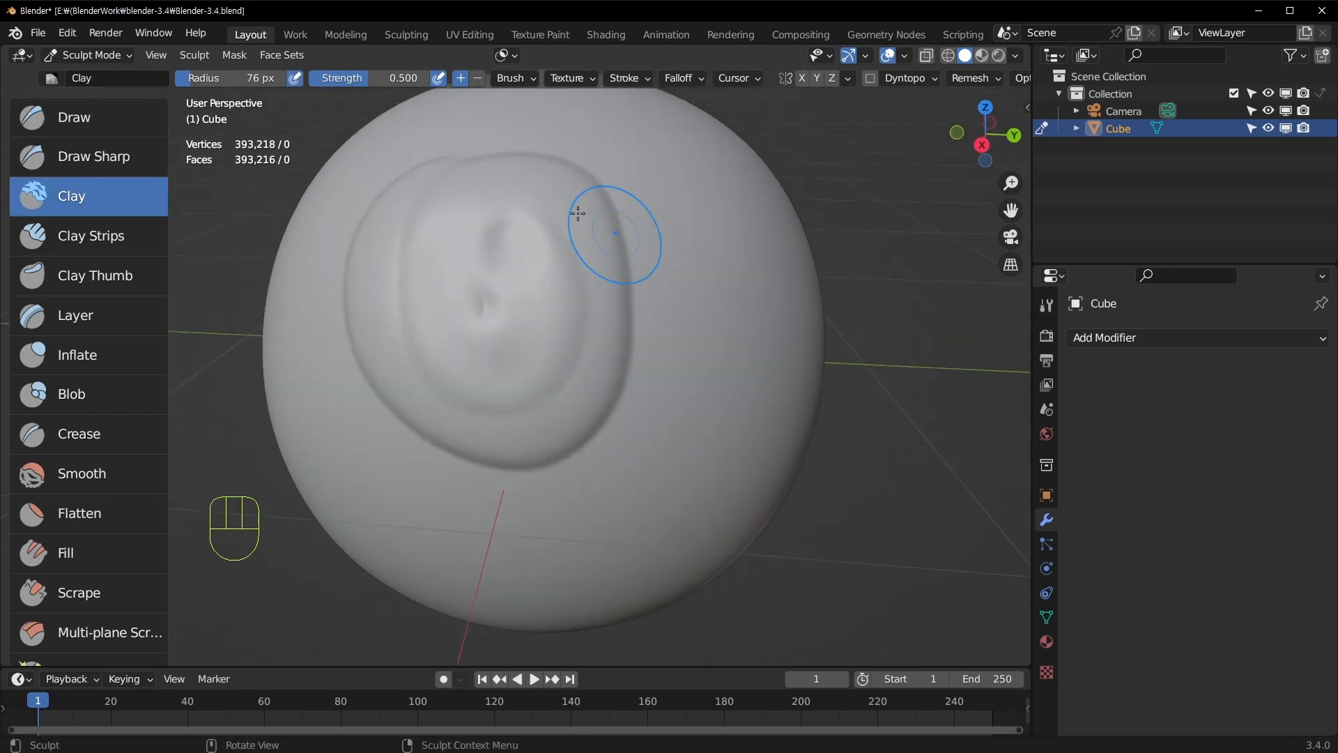
{"action": "middle_click_drag", "start_coordinate": [571, 273], "coordinate": [586, 295]}
{"action": "mouse_move", "coordinate": [586, 296]}
{"action": "left_mouse_down", "text": "ctrl"}
{"action": "mouse_move", "coordinate": [462, 248]}
{"action": "mouse_move", "coordinate": [567, 353]}
{"action": "mouse_move", "coordinate": [599, 299]}
{"action": "left_mouse_up", "text": "ctrl"}
{"action": "mouse_move", "coordinate": [600, 299]}
{"action": "middle_mouse_down"}
{"action": "mouse_move", "coordinate": [694, 275]}
{"action": "mouse_move", "coordinate": [554, 269]}
{"action": "middle_mouse_up"}
{"action": "key", "text": "ctrl+z"}
{"action": "key", "text": "ctrl+z"}
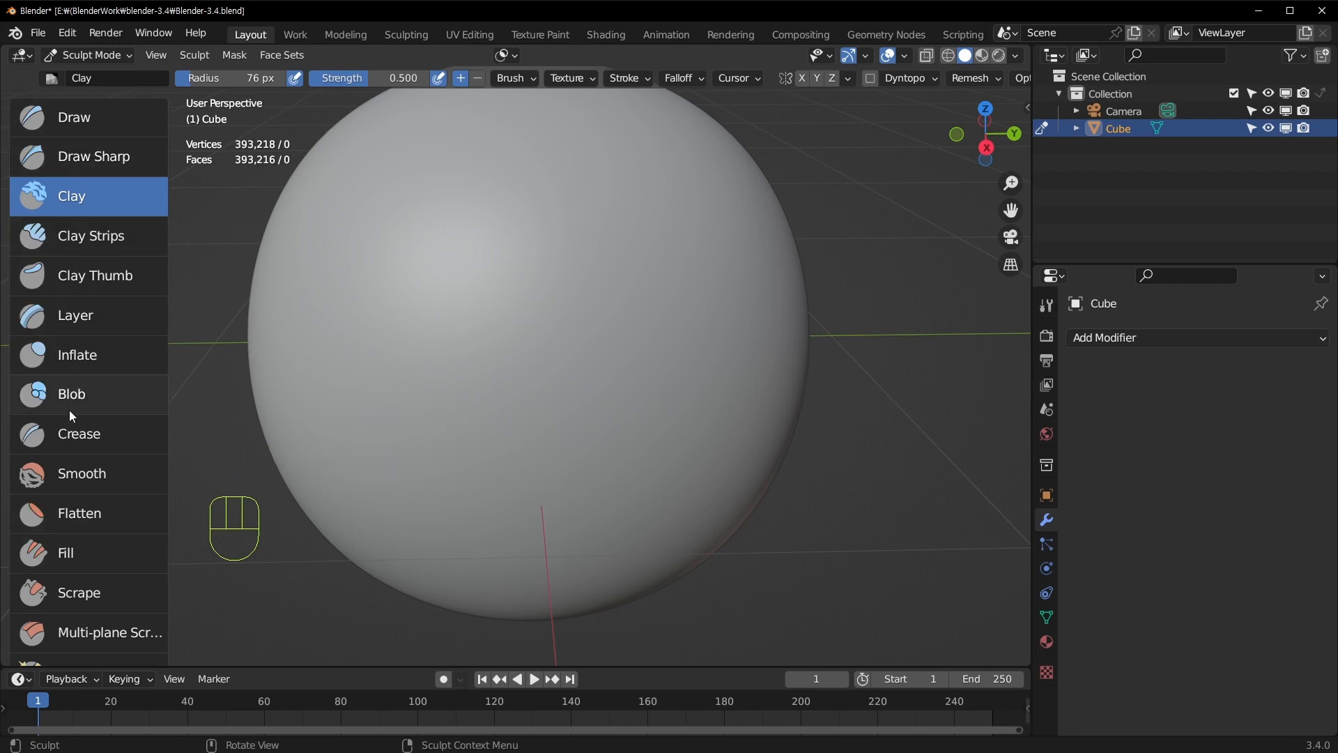
Test a Layer brush stroke on the sphere, undo it, and look through the neighbouring brushes
{"action": "left_click", "coordinate": [74, 324]}
{"action": "mouse_move", "coordinate": [686, 241]}
{"action": "left_mouse_down"}
{"action": "mouse_move", "coordinate": [388, 491]}
{"action": "mouse_move", "coordinate": [363, 179]}
{"action": "mouse_move", "coordinate": [657, 317]}
{"action": "left_mouse_up"}
{"action": "key", "text": "ctrl+z"}
{"action": "scroll", "coordinate": [75, 407], "scroll_direction": "down", "scroll_amount": 5}
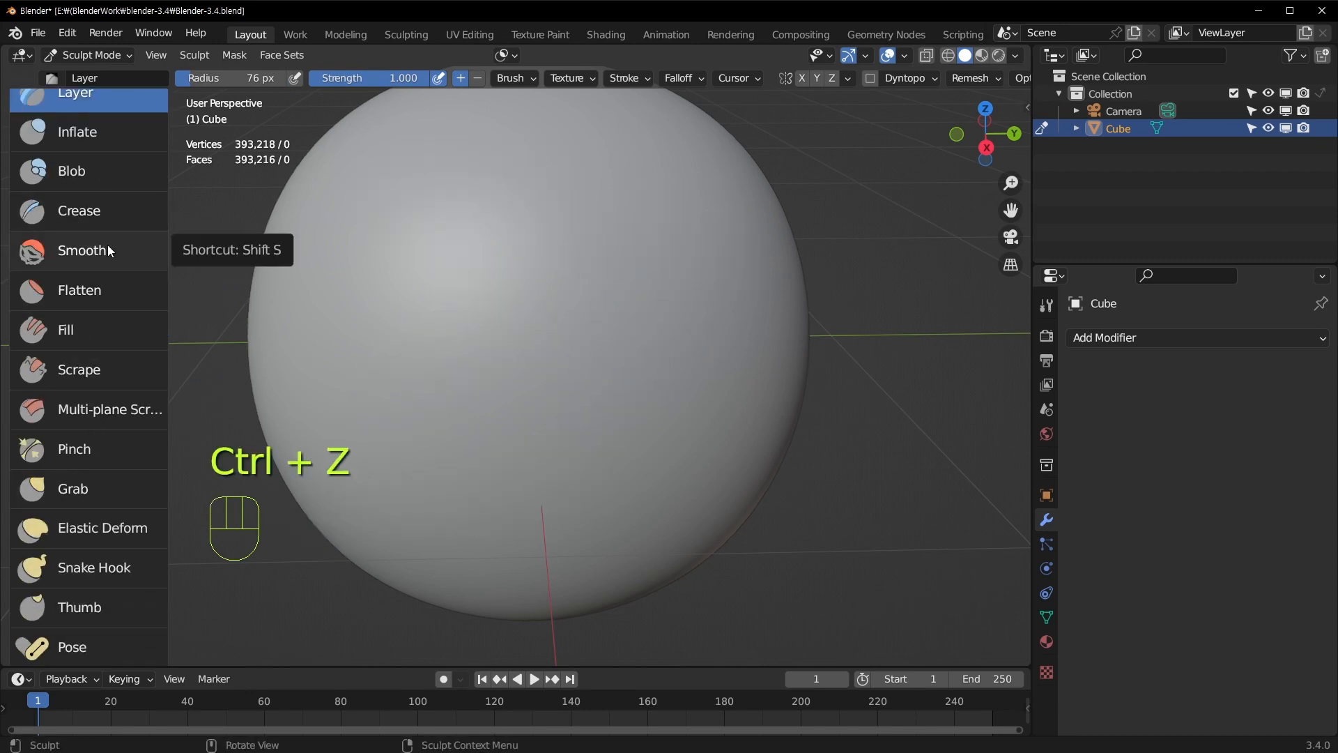
{"action": "scroll", "coordinate": [108, 265], "scroll_direction": "up", "scroll_amount": 4}
{"action": "scroll", "coordinate": [104, 244], "scroll_direction": "down", "scroll_amount": 3}
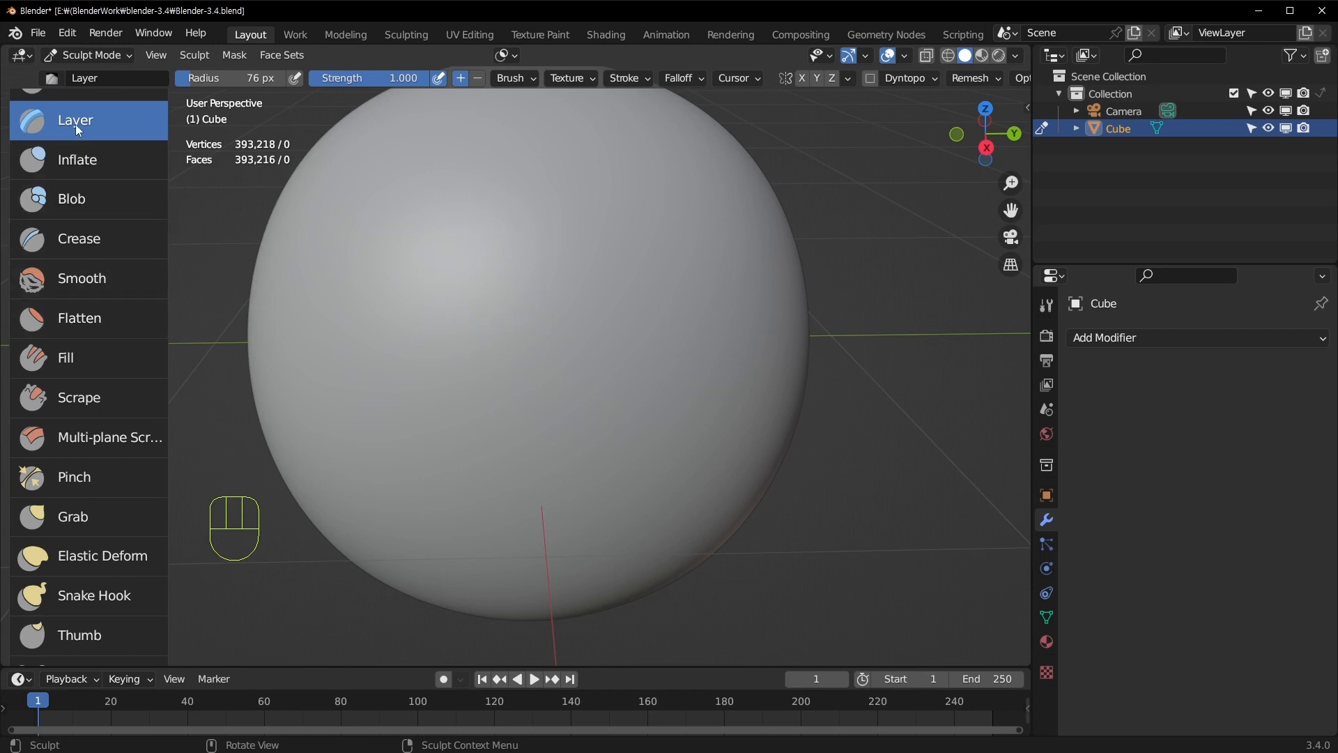
{"action": "scroll", "coordinate": [94, 132], "scroll_direction": "up", "scroll_amount": 5}
Sculpt a curved, hook-shaped ridge on the front of the sphere with the Draw brush
{"action": "left_click", "coordinate": [92, 113]}
{"action": "scroll", "coordinate": [514, 288], "scroll_direction": "up", "scroll_amount": 2}
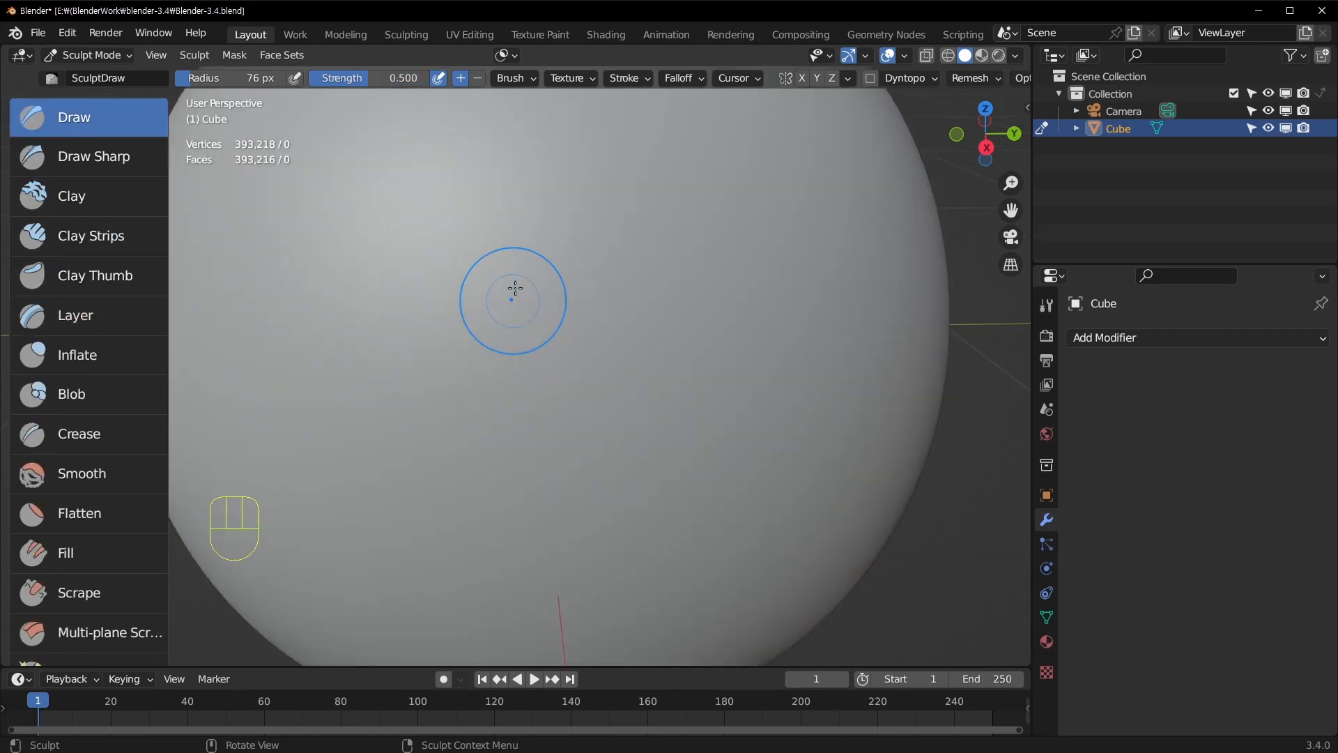
{"action": "mouse_move", "coordinate": [612, 230]}
{"action": "left_mouse_down"}
{"action": "mouse_move", "coordinate": [368, 442]}
{"action": "mouse_move", "coordinate": [526, 412]}
{"action": "left_mouse_up"}
Soften the hook-shaped ridge with the Smooth brush at a radius of 165 px
{"action": "left_click", "coordinate": [90, 475]}
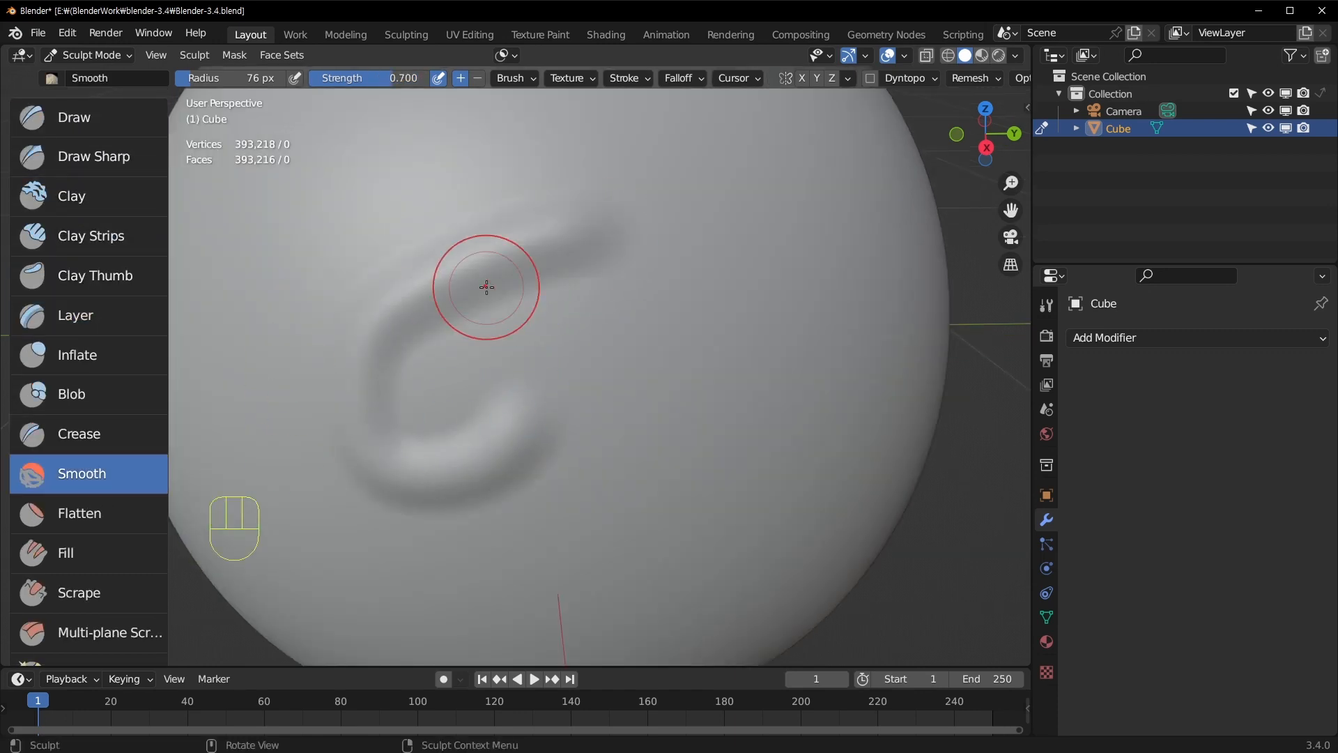
{"action": "key", "text": "f"}
{"action": "left_click", "coordinate": [589, 275]}
{"action": "mouse_move", "coordinate": [557, 271]}
{"action": "left_mouse_down"}
{"action": "mouse_move", "coordinate": [335, 404]}
{"action": "mouse_move", "coordinate": [632, 302]}
{"action": "left_mouse_up"}
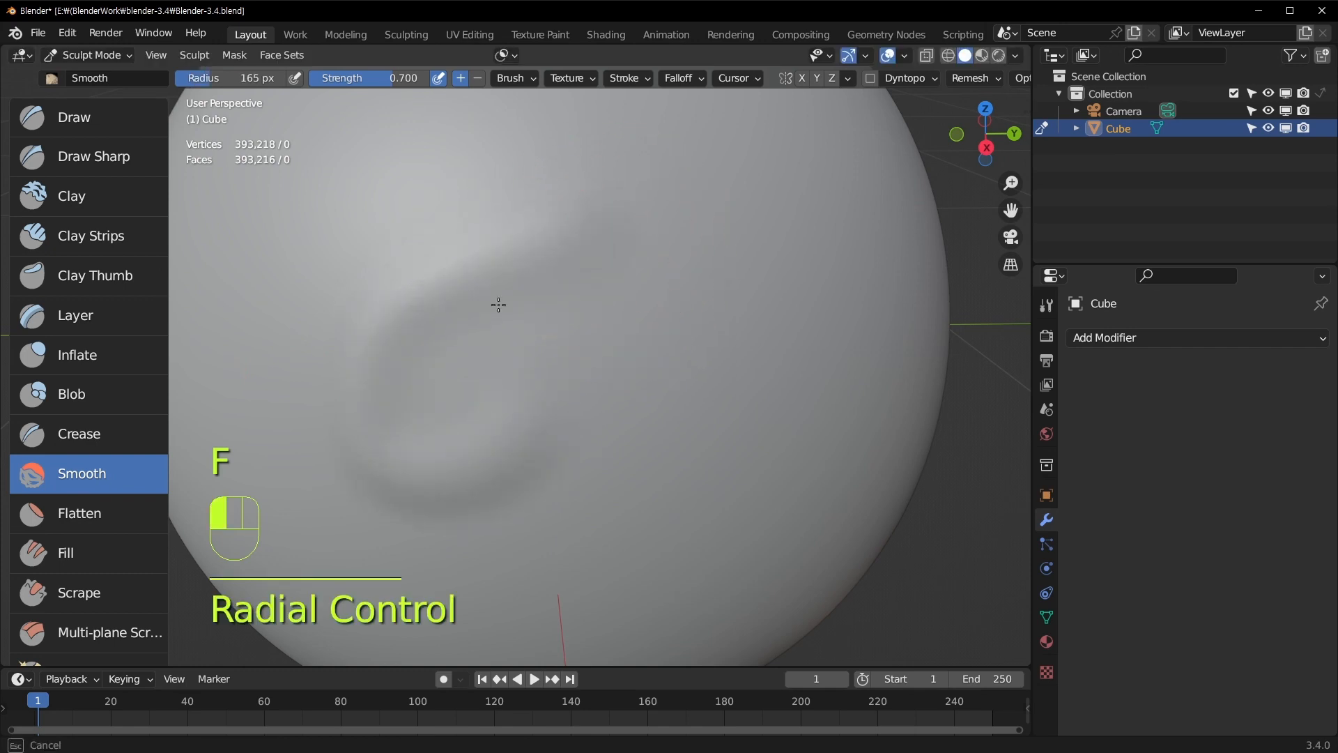
Look through the rest of the sculpting brushes and tools, from Grab to the mask, filter, transform and Annotate tools
{"action": "scroll", "coordinate": [60, 495], "scroll_direction": "down", "scroll_amount": 10}
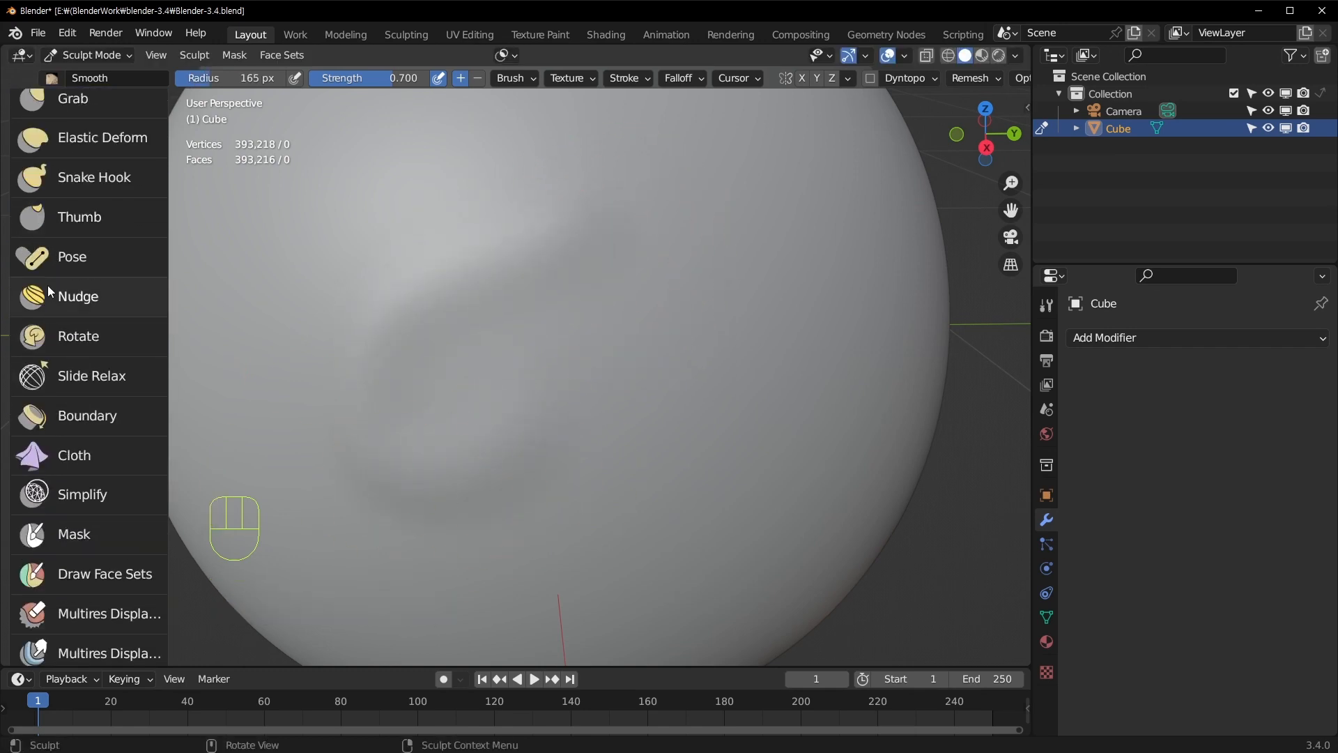
{"action": "scroll", "coordinate": [58, 324], "scroll_direction": "up", "scroll_amount": 2}
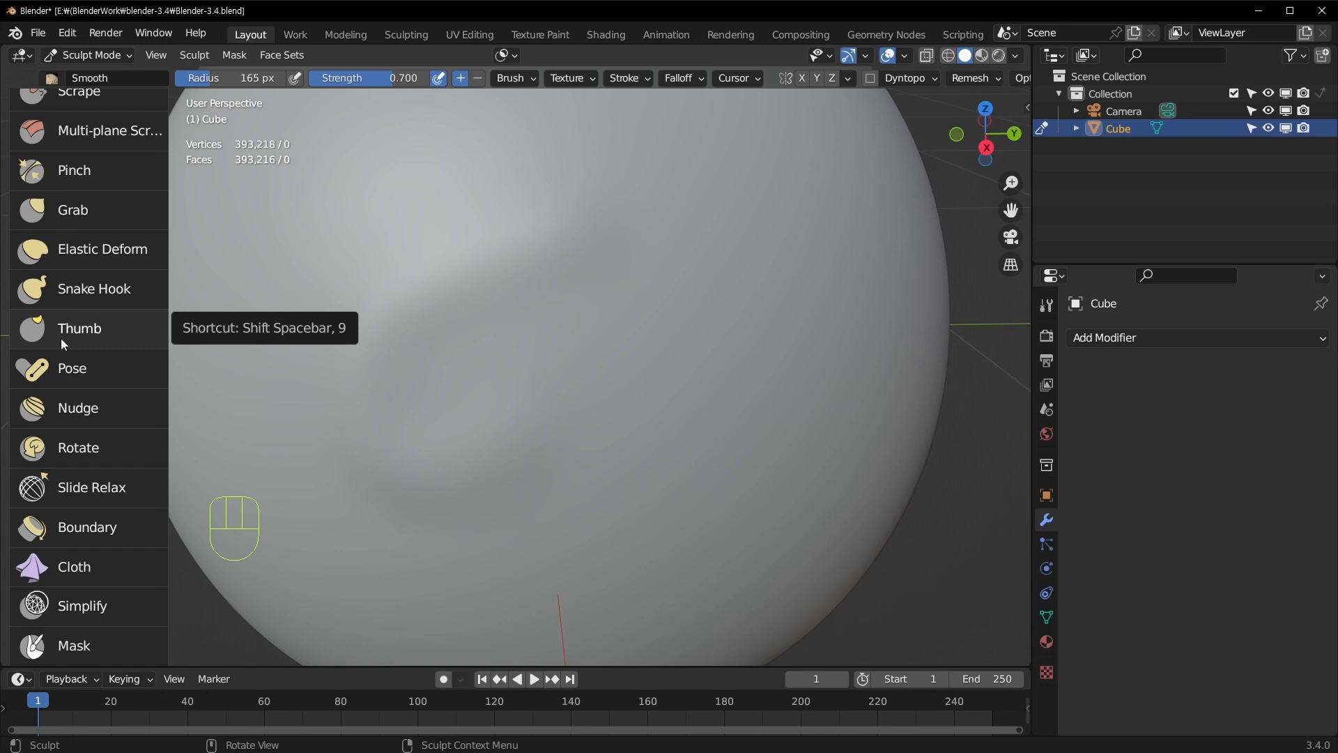
{"action": "scroll", "coordinate": [61, 337], "scroll_direction": "down", "scroll_amount": 12}
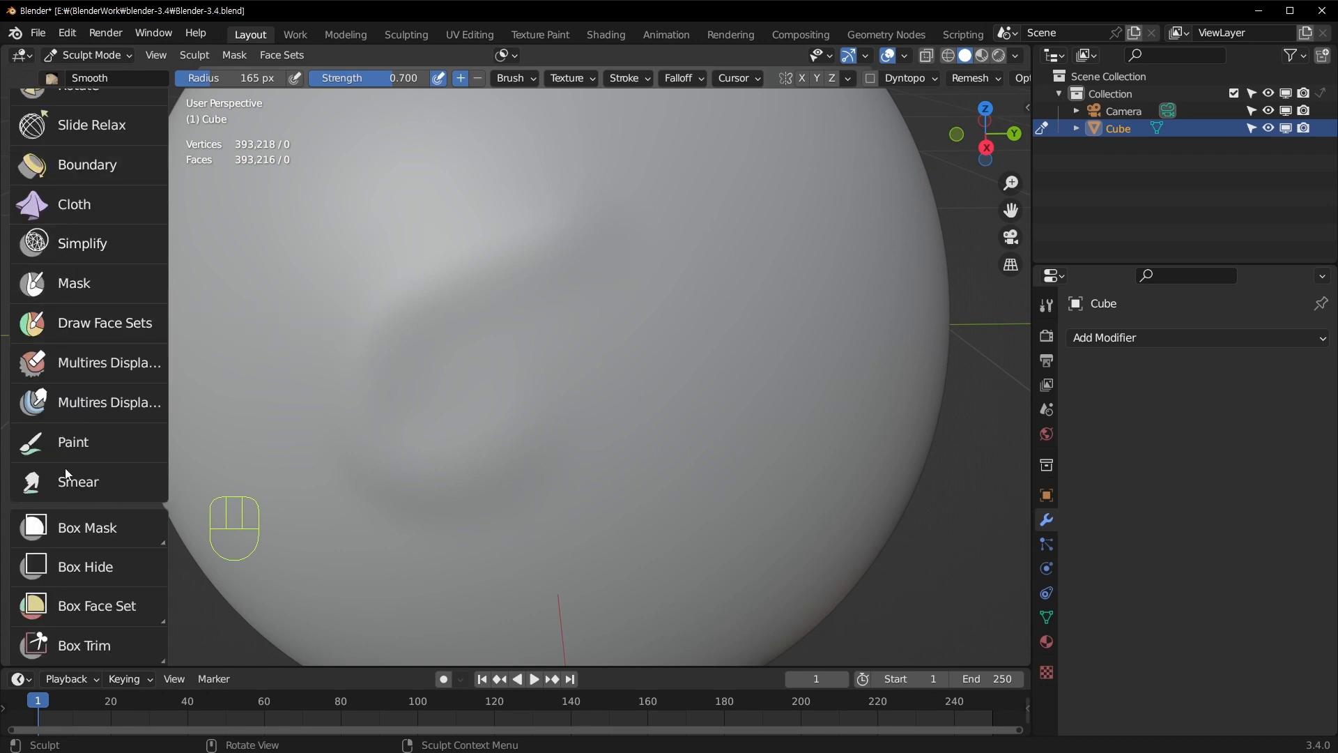
{"action": "scroll", "coordinate": [70, 509], "scroll_direction": "down", "scroll_amount": 5}
{"action": "scroll", "coordinate": [80, 390], "scroll_direction": "up", "scroll_amount": 6}
{"action": "scroll", "coordinate": [81, 369], "scroll_direction": "down", "scroll_amount": 1}
{"action": "scroll", "coordinate": [77, 509], "scroll_direction": "down", "scroll_amount": 10}
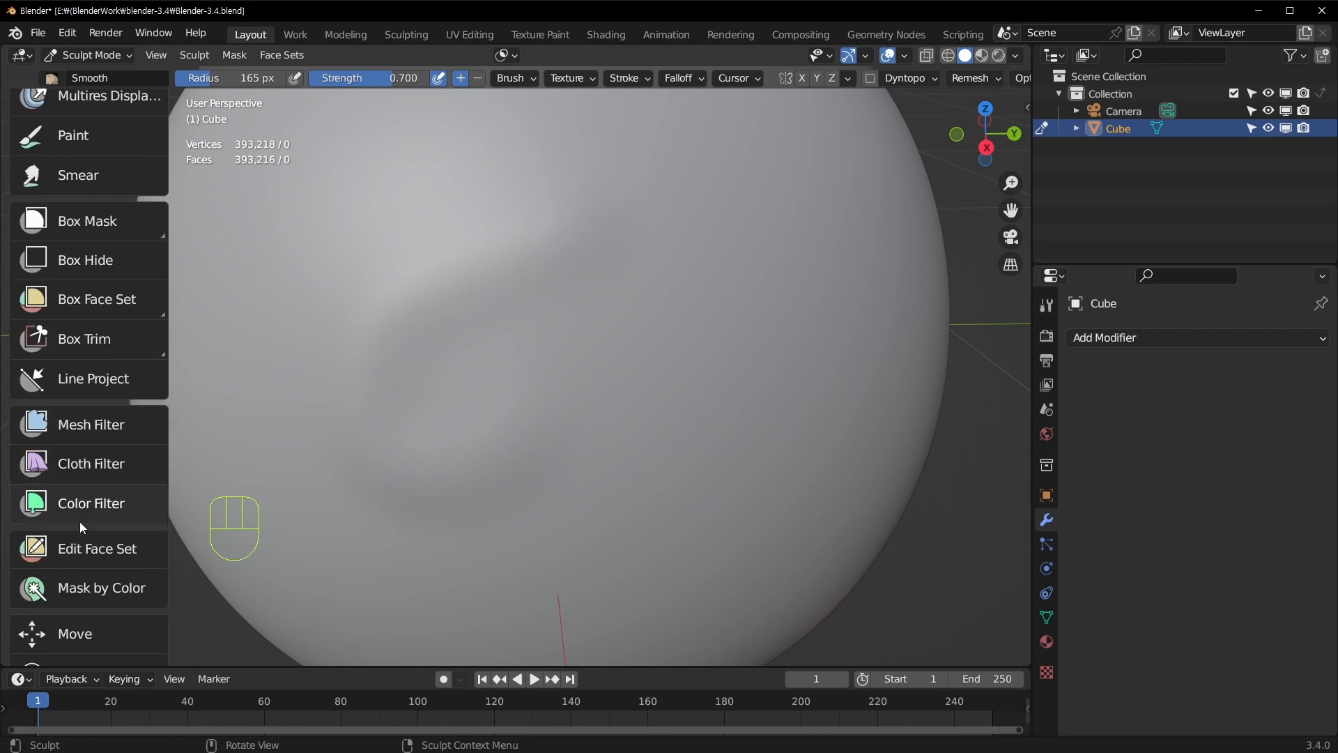
{"action": "scroll", "coordinate": [79, 521], "scroll_direction": "down", "scroll_amount": 5}
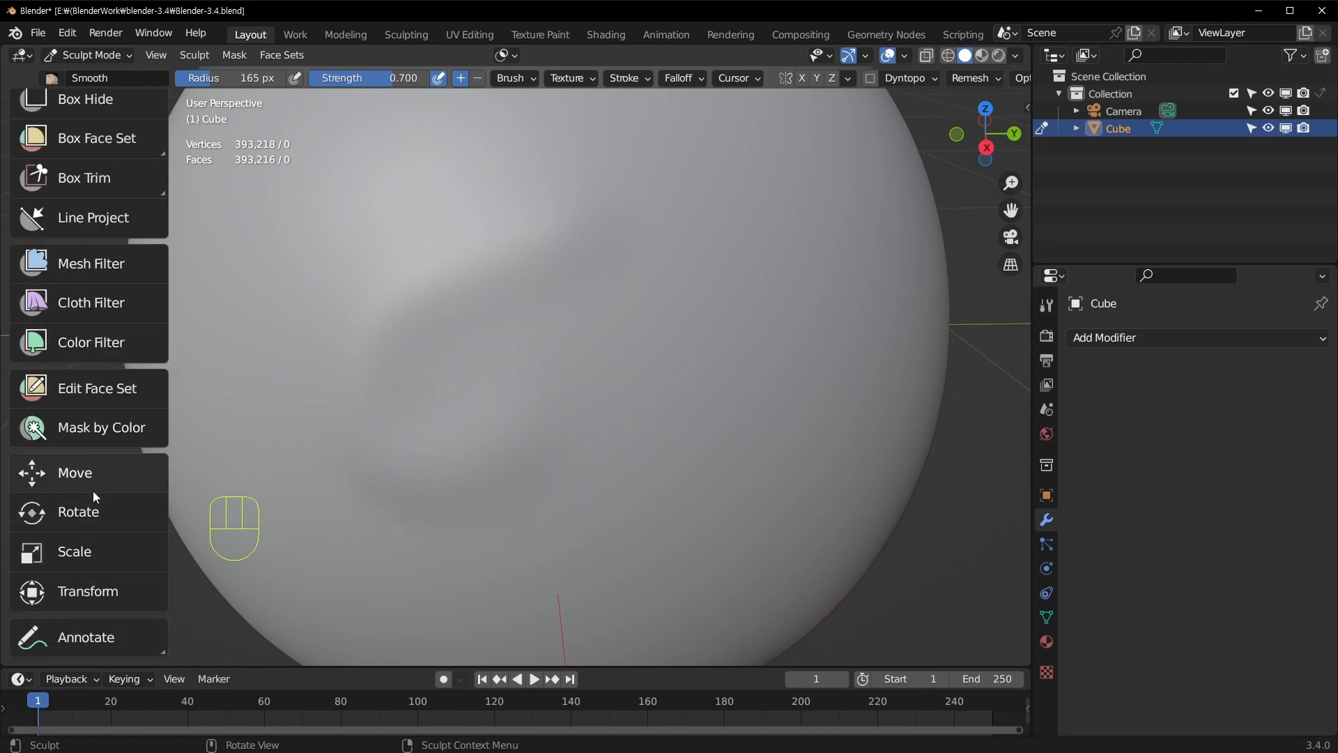
{"action": "scroll", "coordinate": [508, 290], "scroll_direction": "down", "scroll_amount": 4}
{"action": "scroll", "coordinate": [418, 310], "scroll_direction": "up", "scroll_amount": 3}
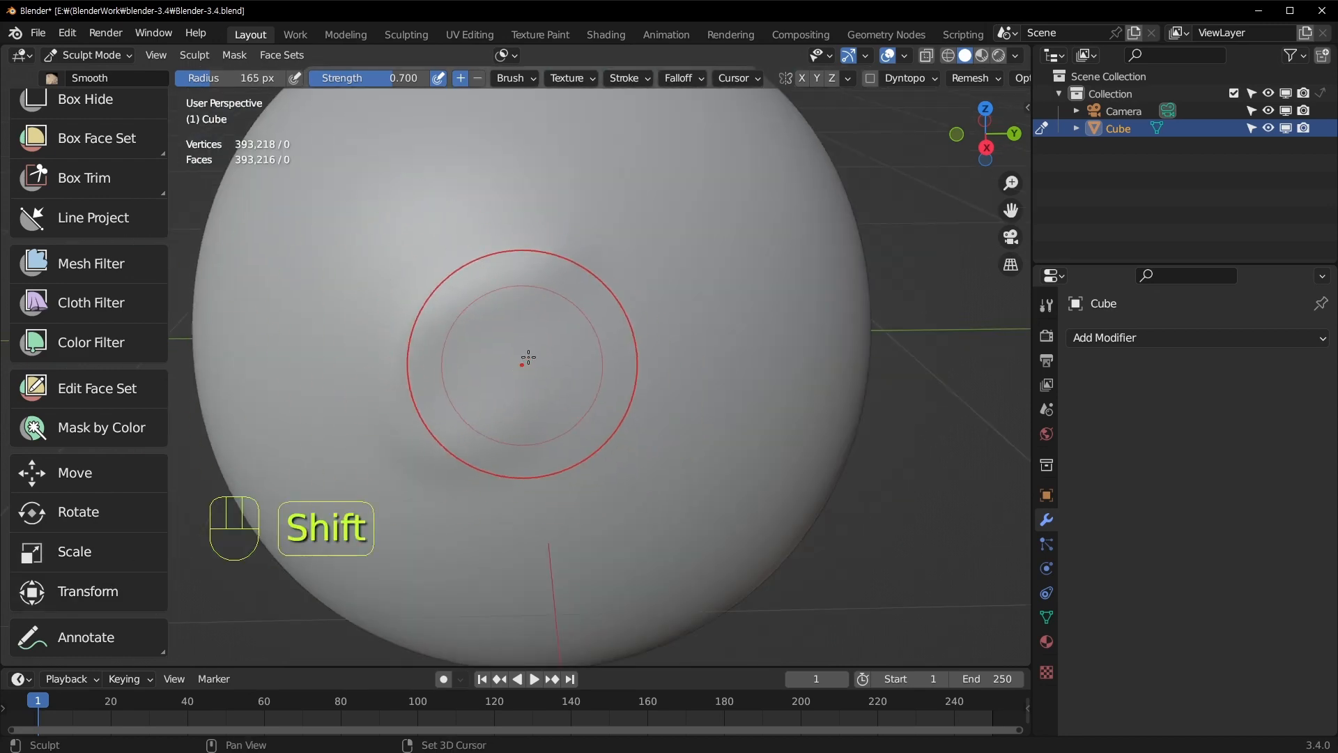
Smooth the remaining hook-shaped ridge further and switch to the Draw brush with a 144 px radius
{"action": "mouse_move", "coordinate": [526, 359]}
{"action": "left_mouse_down", "text": "shift"}
{"action": "mouse_move", "coordinate": [446, 350]}
{"action": "mouse_move", "coordinate": [405, 366]}
{"action": "left_mouse_up", "text": "shift"}
{"action": "scroll", "coordinate": [59, 353], "scroll_direction": "up", "scroll_amount": 20}
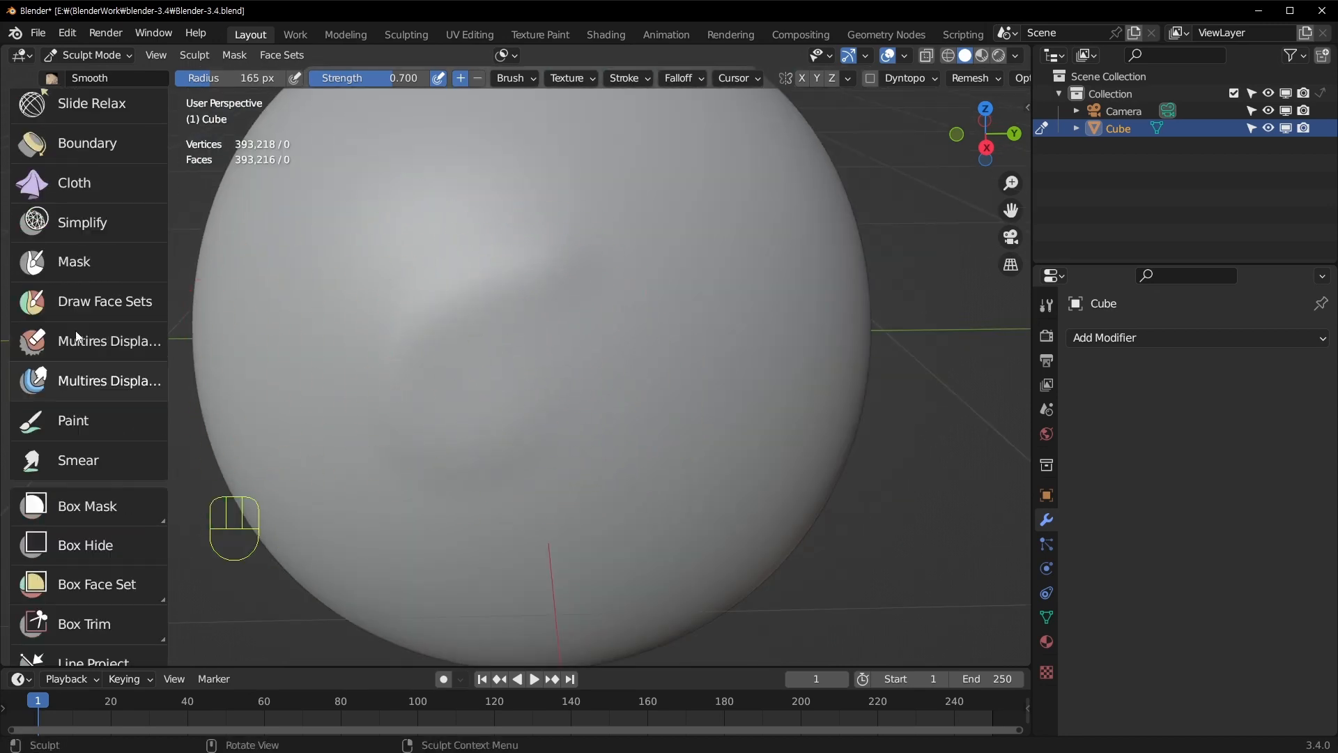
{"action": "scroll", "coordinate": [72, 328], "scroll_direction": "up", "scroll_amount": 8}
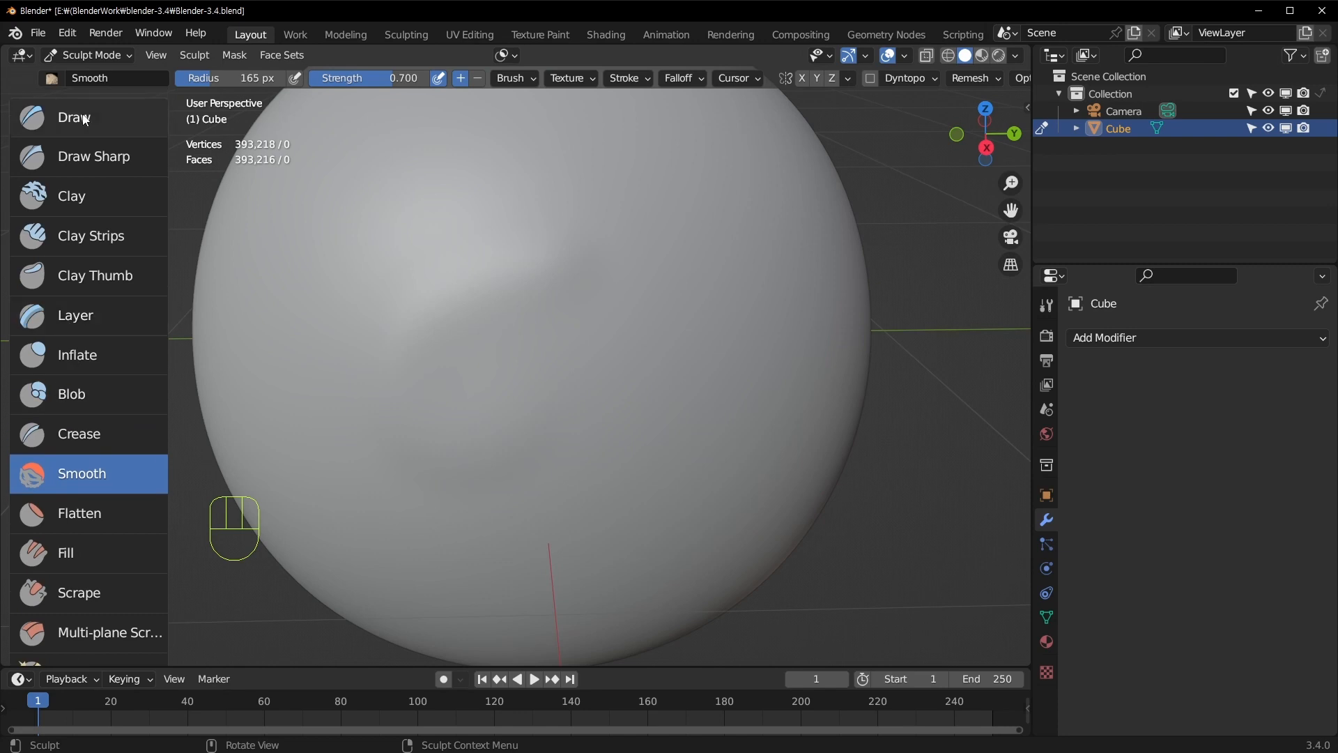
{"action": "left_click", "coordinate": [73, 119]}
{"action": "key", "text": "f"}
{"action": "left_click", "coordinate": [544, 239]}
Reduce the brush radius to 129 px, smooth the raised area on the sphere's front, and switch to the Smooth brush
{"action": "scroll", "coordinate": [64, 375], "scroll_direction": "down", "scroll_amount": 4}
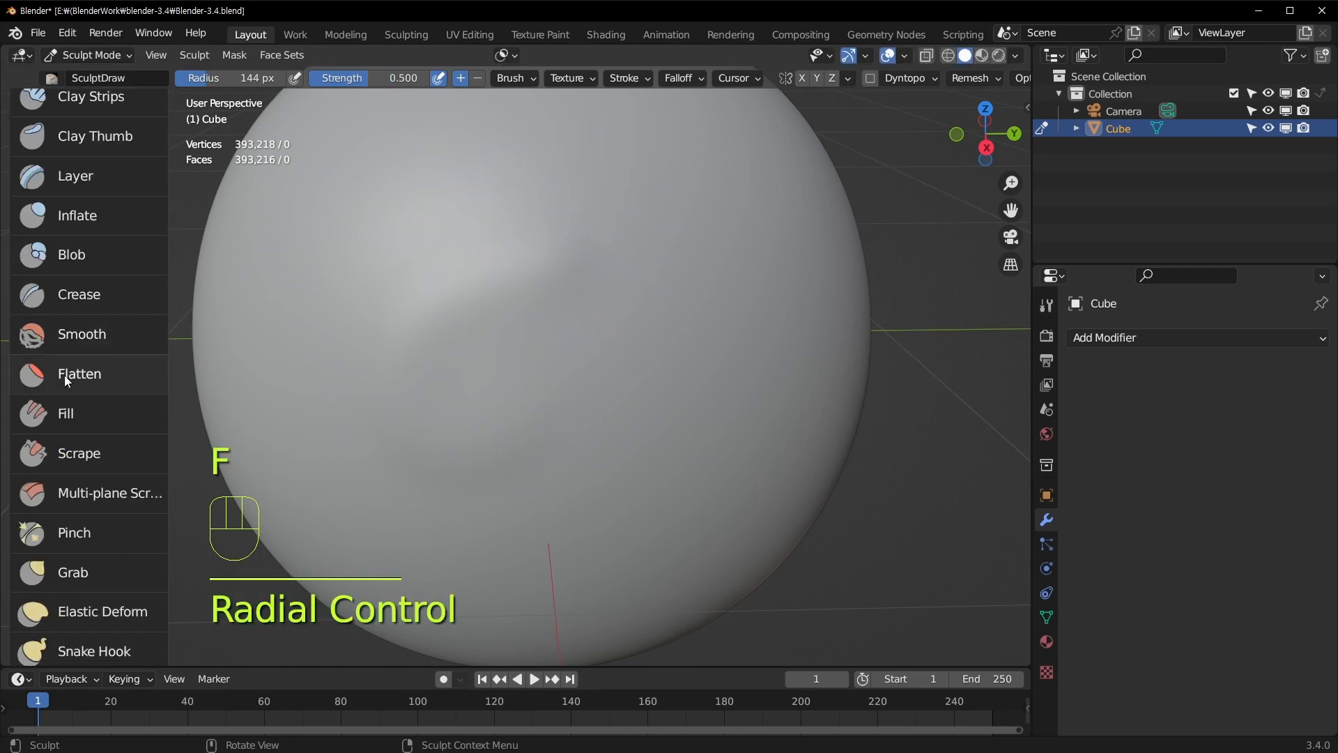
{"action": "middle_click_drag", "start_coordinate": [497, 325], "coordinate": [520, 311]}
{"action": "key", "text": "f"}
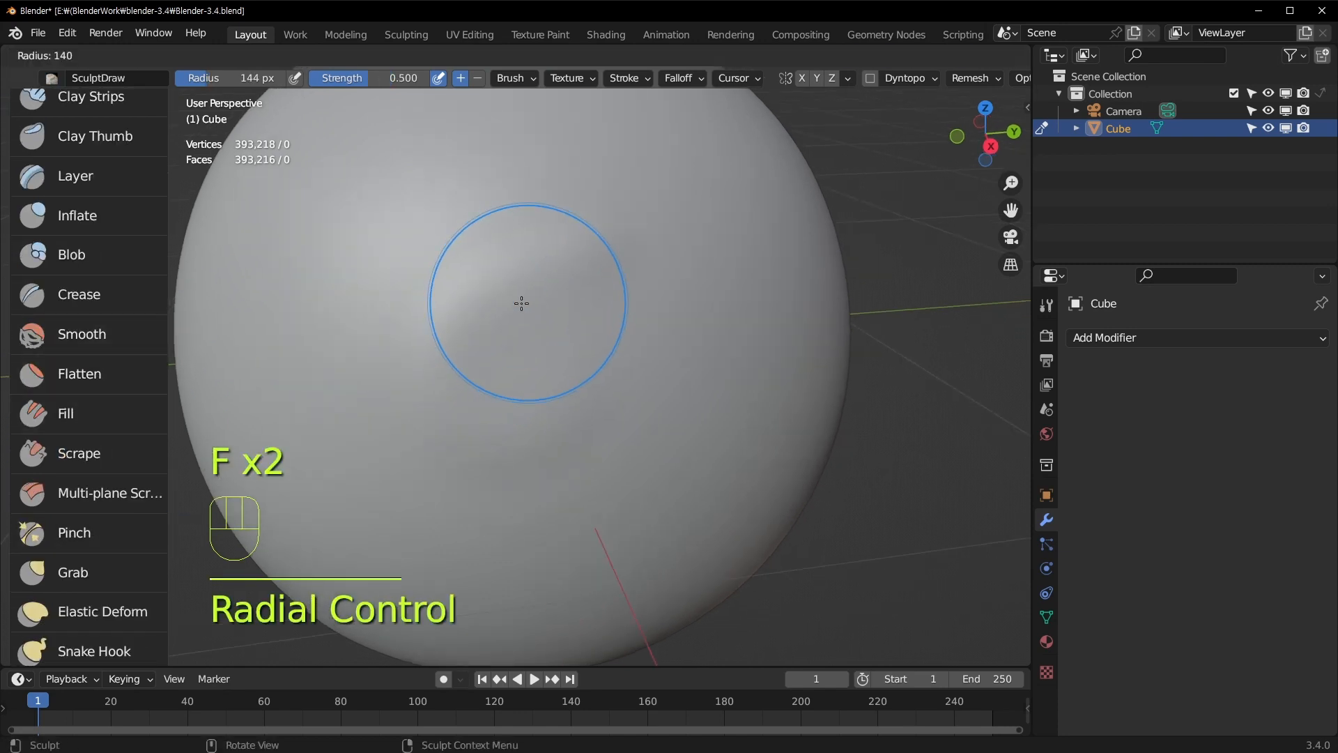
{"action": "left_click", "coordinate": [518, 302]}
{"action": "left_click_drag", "start_coordinate": [605, 198], "coordinate": [606, 198], "text": "shift"}
{"action": "mouse_move", "coordinate": [509, 296]}
{"action": "left_mouse_down", "text": "shift"}
{"action": "mouse_move", "coordinate": [425, 332]}
{"action": "mouse_move", "coordinate": [514, 316]}
{"action": "mouse_move", "coordinate": [505, 310]}
{"action": "mouse_move", "coordinate": [572, 346]}
{"action": "left_mouse_up", "text": "shift"}
{"action": "middle_click_drag", "start_coordinate": [571, 345], "coordinate": [551, 360]}
{"action": "left_click", "coordinate": [67, 343]}
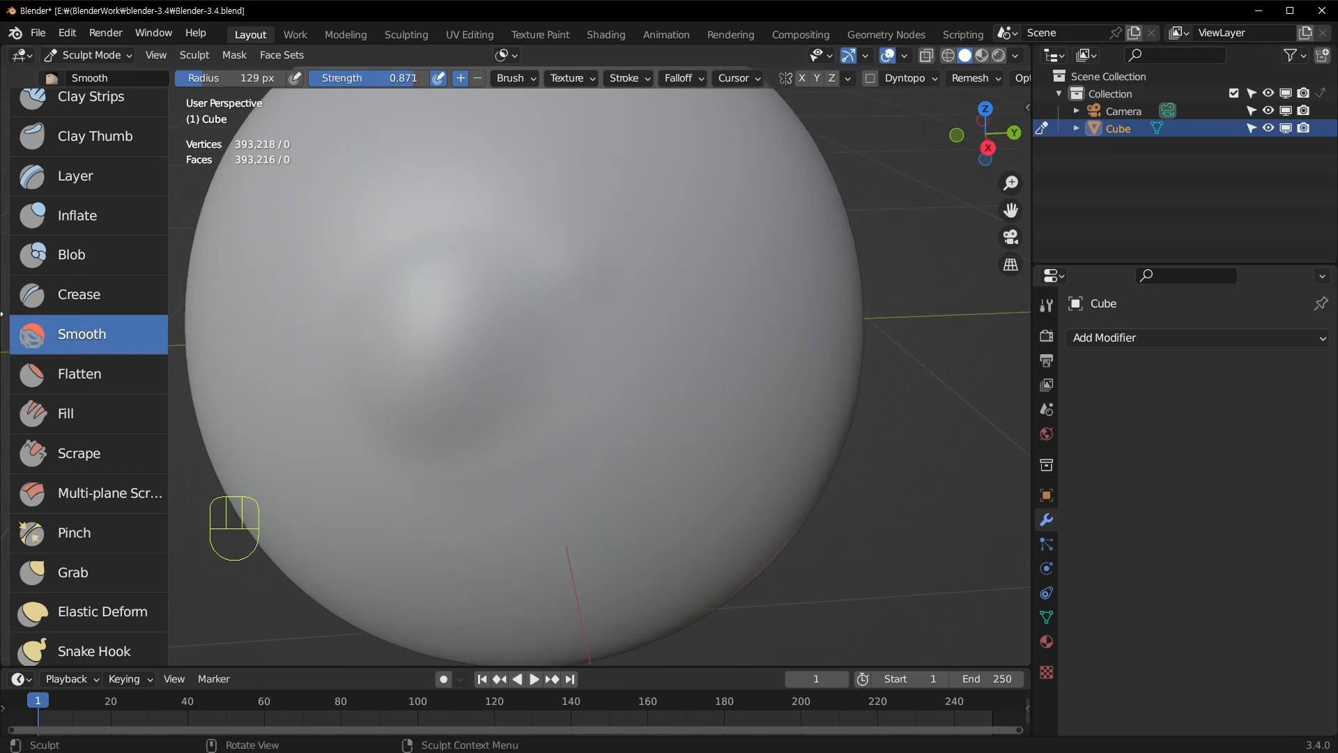
Switch back to the Draw brush with a radius of 49 px
{"action": "scroll", "coordinate": [70, 314], "scroll_direction": "up", "scroll_amount": 5}
{"action": "left_click", "coordinate": [73, 117]}
{"action": "key", "text": "f"}
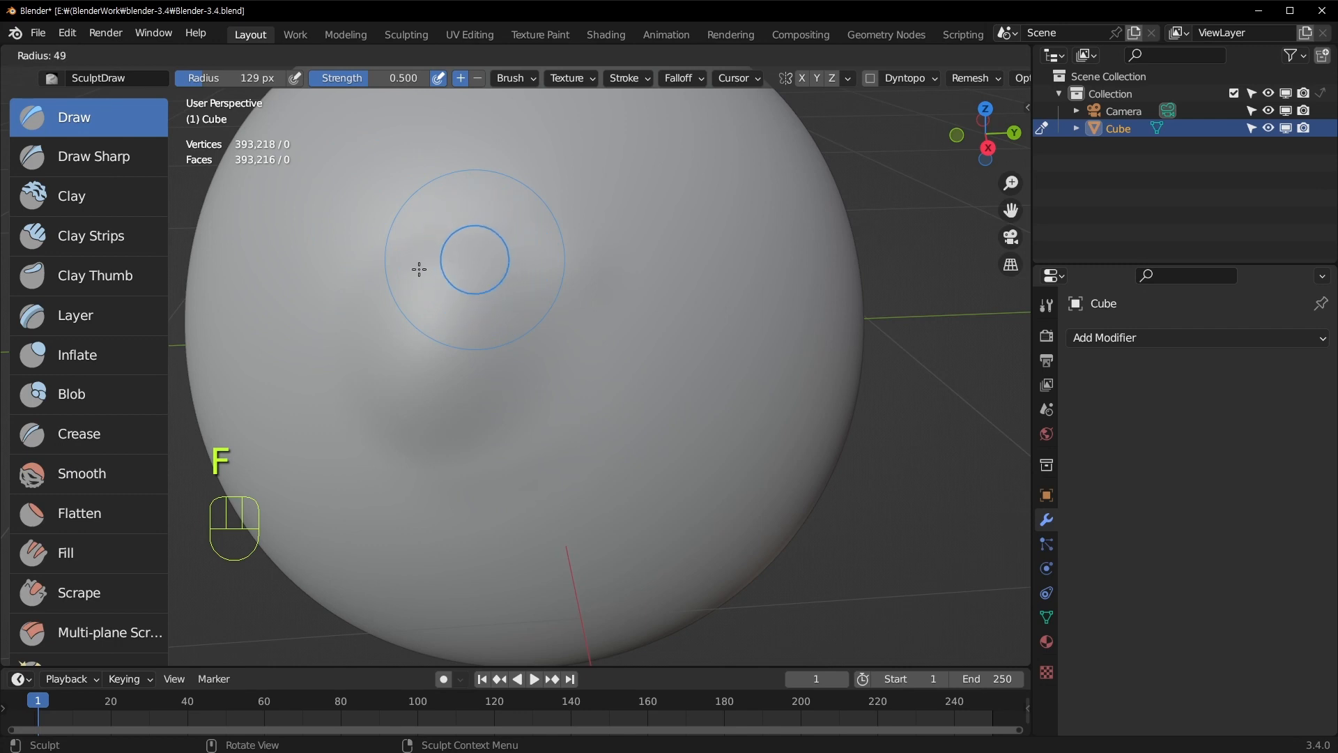
{"action": "left_click", "coordinate": [419, 269]}
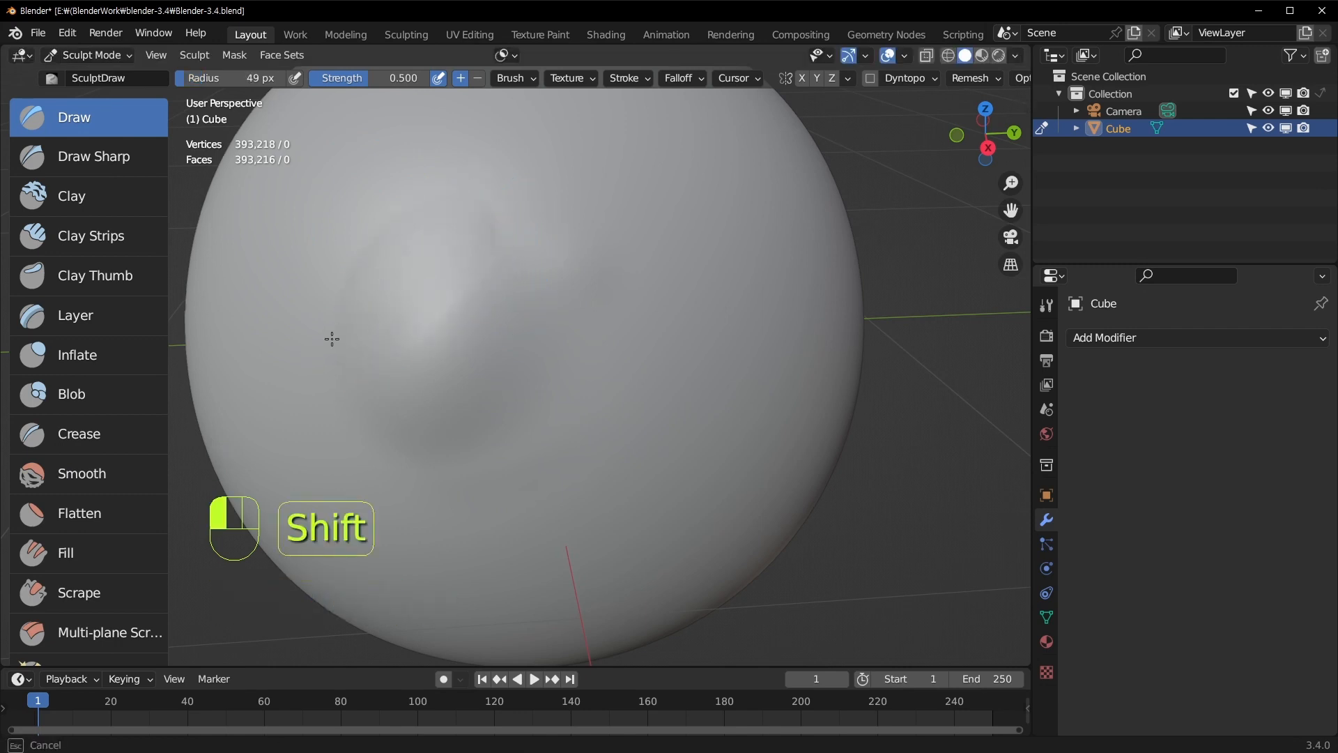
Set the brush radius to 66 px and smooth the uneven areas around the bump on the sphere's front
{"action": "key", "text": "f"}
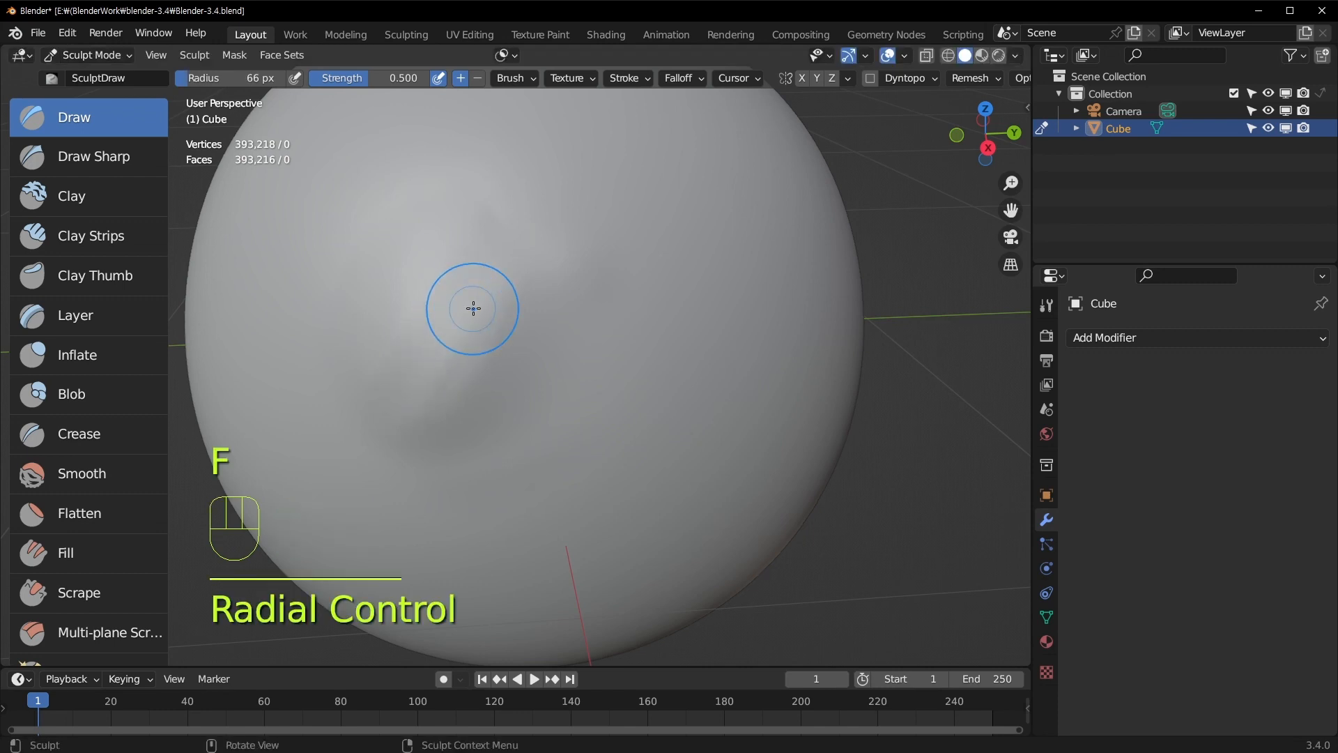
{"action": "left_click", "coordinate": [482, 281]}
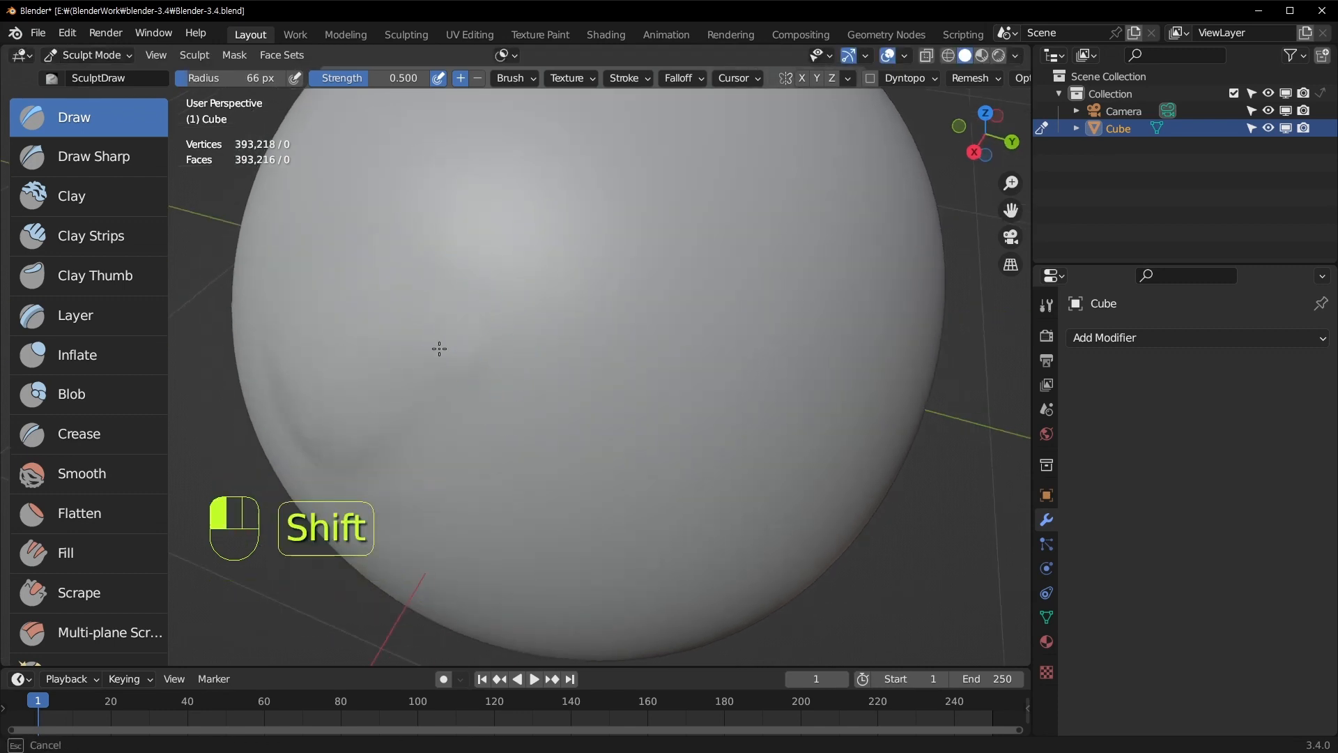
{"action": "left_click_drag", "start_coordinate": [439, 348], "coordinate": [391, 400], "text": "shift"}
{"action": "middle_click_drag", "start_coordinate": [398, 397], "coordinate": [474, 348]}
{"action": "scroll", "coordinate": [467, 354], "scroll_direction": "down", "scroll_amount": 3}
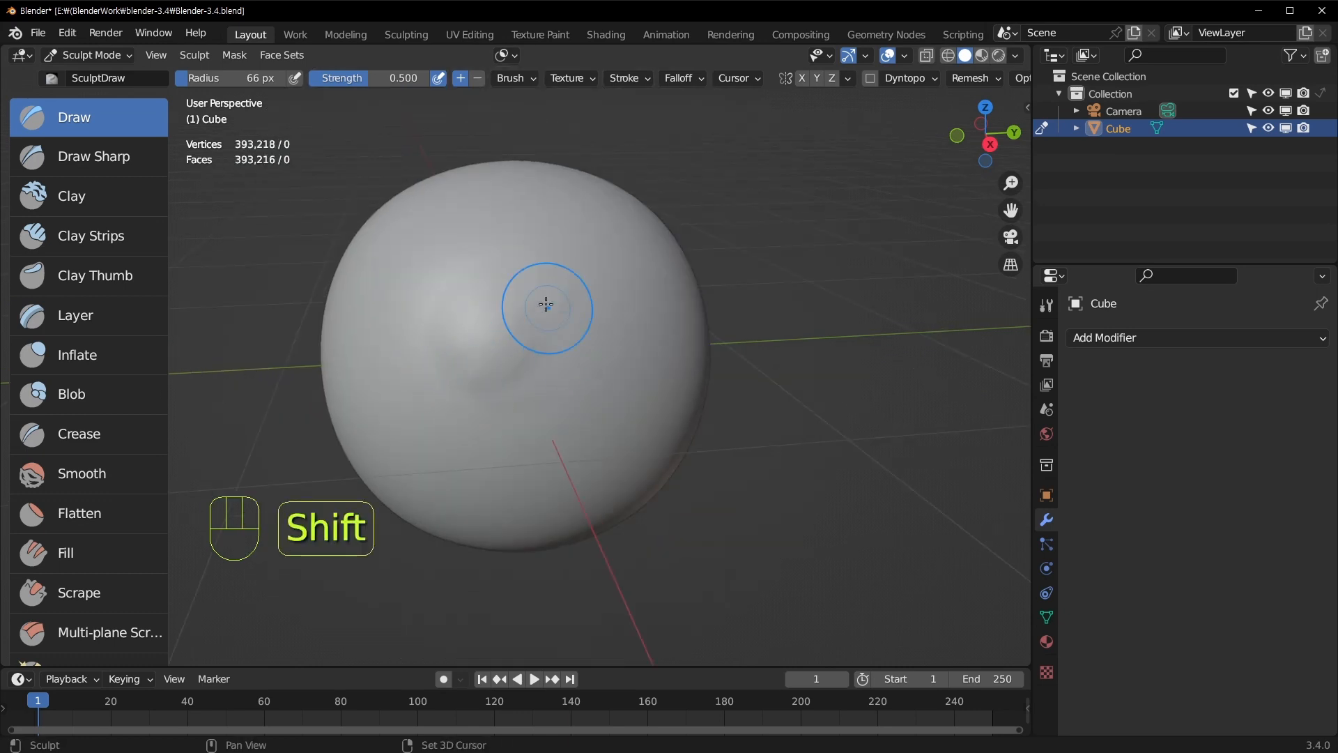
{"action": "left_click_drag", "start_coordinate": [537, 299], "coordinate": [511, 374], "text": "shift"}
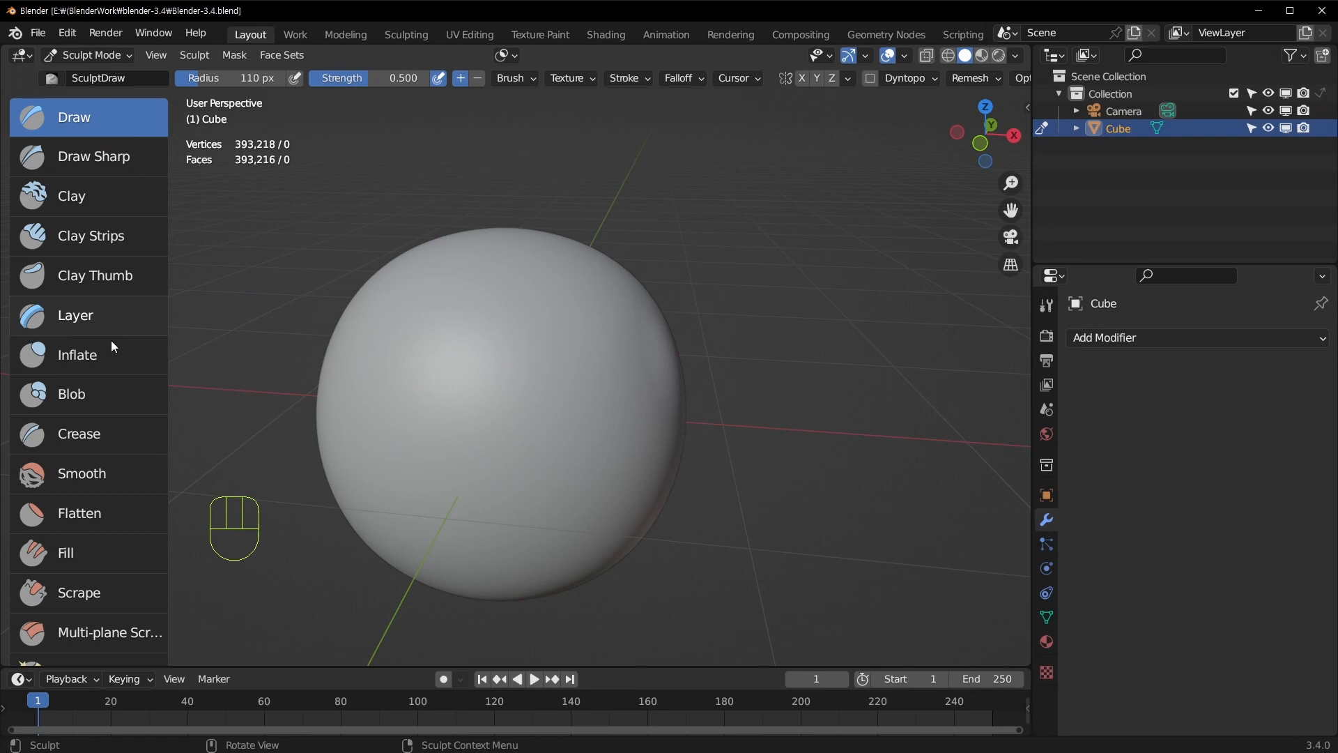
Examine the clean sphere's shape from several sides and distances
{"action": "middle_click_drag", "start_coordinate": [534, 368], "coordinate": [712, 380], "text": "shift"}
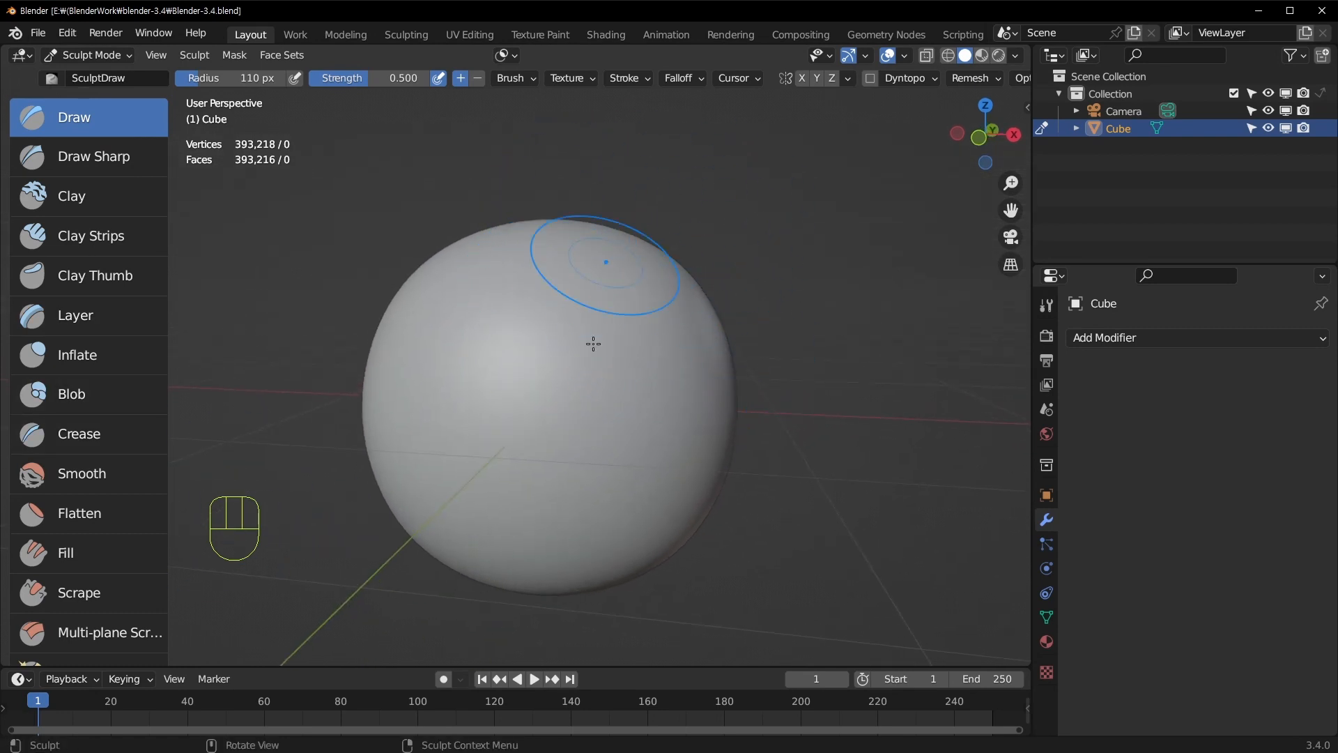
{"action": "middle_click_drag", "start_coordinate": [594, 343], "coordinate": [421, 511]}
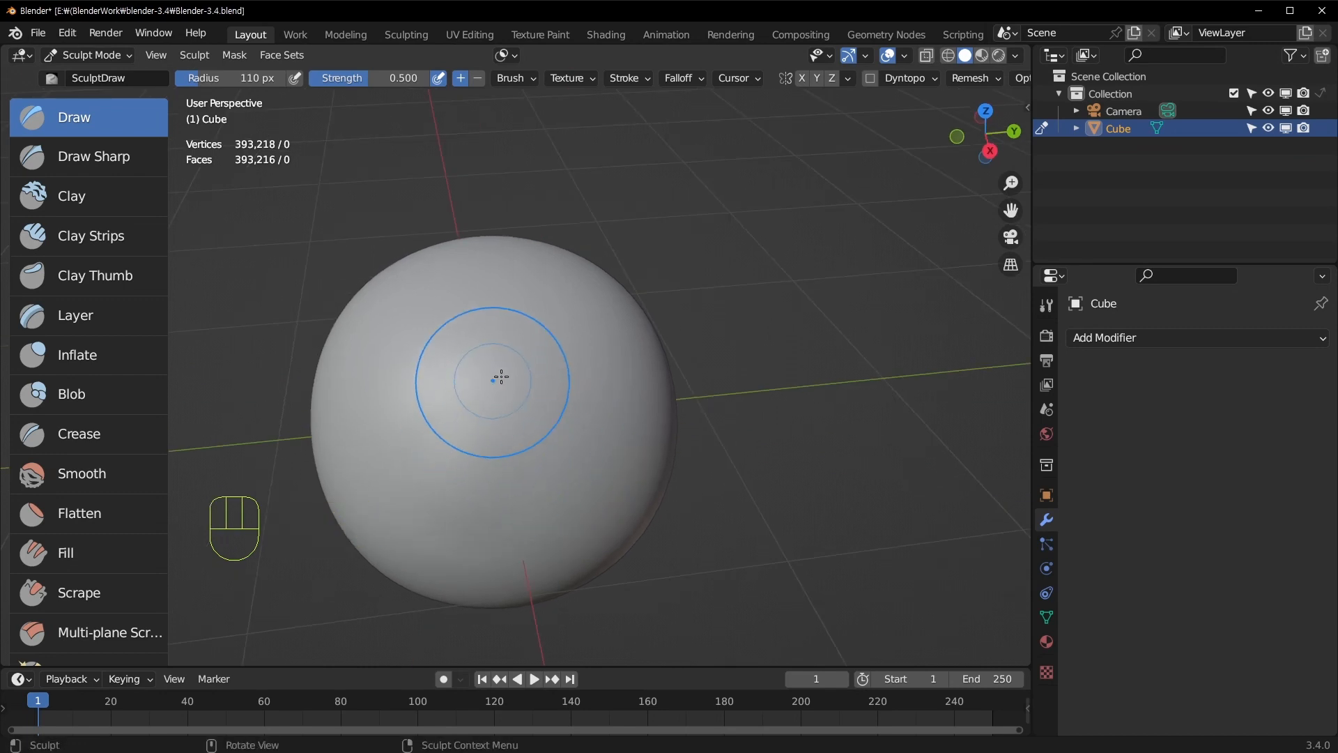
{"action": "middle_click_drag", "start_coordinate": [501, 376], "coordinate": [741, 284]}
{"action": "mouse_move", "coordinate": [637, 322]}
{"action": "middle_mouse_down"}
{"action": "mouse_move", "coordinate": [633, 430]}
{"action": "mouse_move", "coordinate": [636, 336]}
{"action": "mouse_move", "coordinate": [592, 398]}
{"action": "mouse_move", "coordinate": [621, 275]}
{"action": "mouse_move", "coordinate": [624, 312]}
{"action": "mouse_move", "coordinate": [633, 299]}
{"action": "mouse_move", "coordinate": [621, 332]}
{"action": "mouse_move", "coordinate": [567, 283]}
{"action": "middle_mouse_up"}
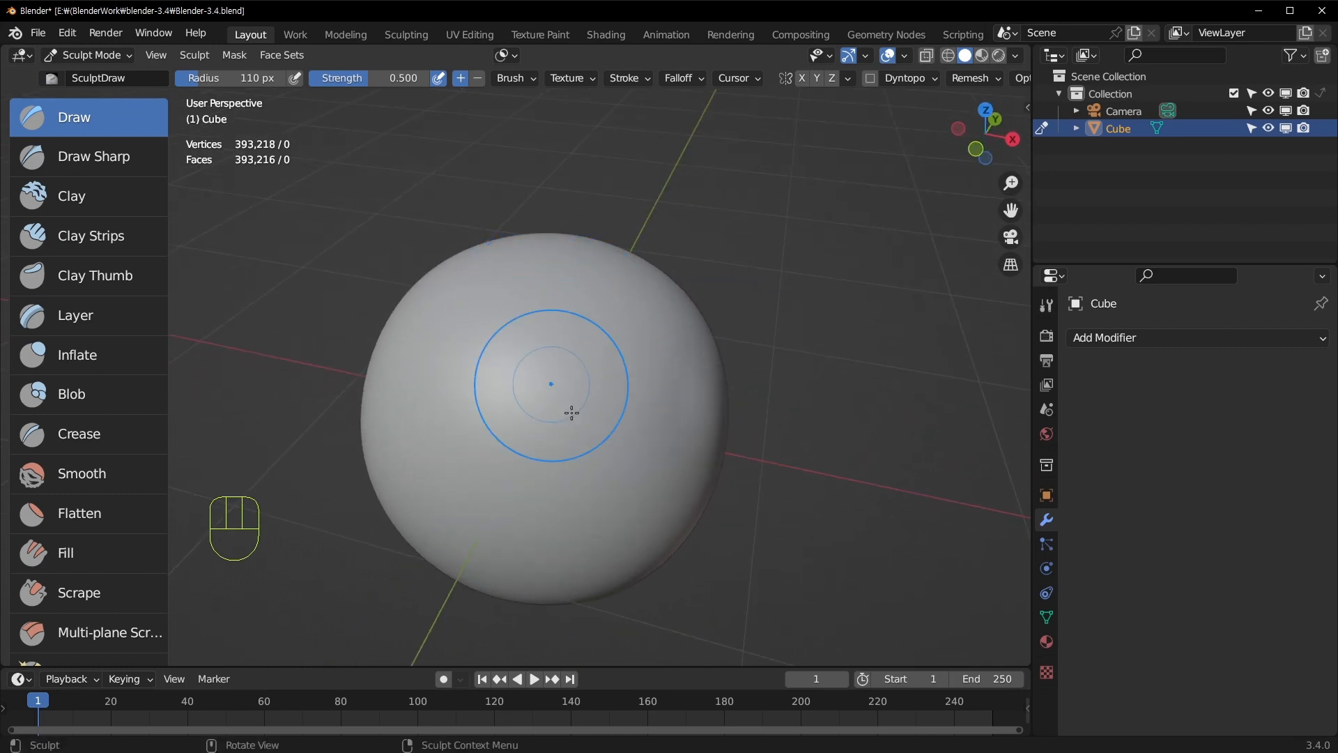
{"action": "middle_click_drag", "start_coordinate": [571, 409], "coordinate": [475, 356]}
{"action": "mouse_move", "coordinate": [651, 397]}
{"action": "middle_mouse_down"}
{"action": "mouse_move", "coordinate": [664, 556]}
{"action": "mouse_move", "coordinate": [639, 436]}
{"action": "mouse_move", "coordinate": [662, 418]}
{"action": "mouse_move", "coordinate": [632, 377]}
{"action": "middle_mouse_up"}
{"action": "scroll", "coordinate": [632, 377], "scroll_direction": "up", "scroll_amount": 1}
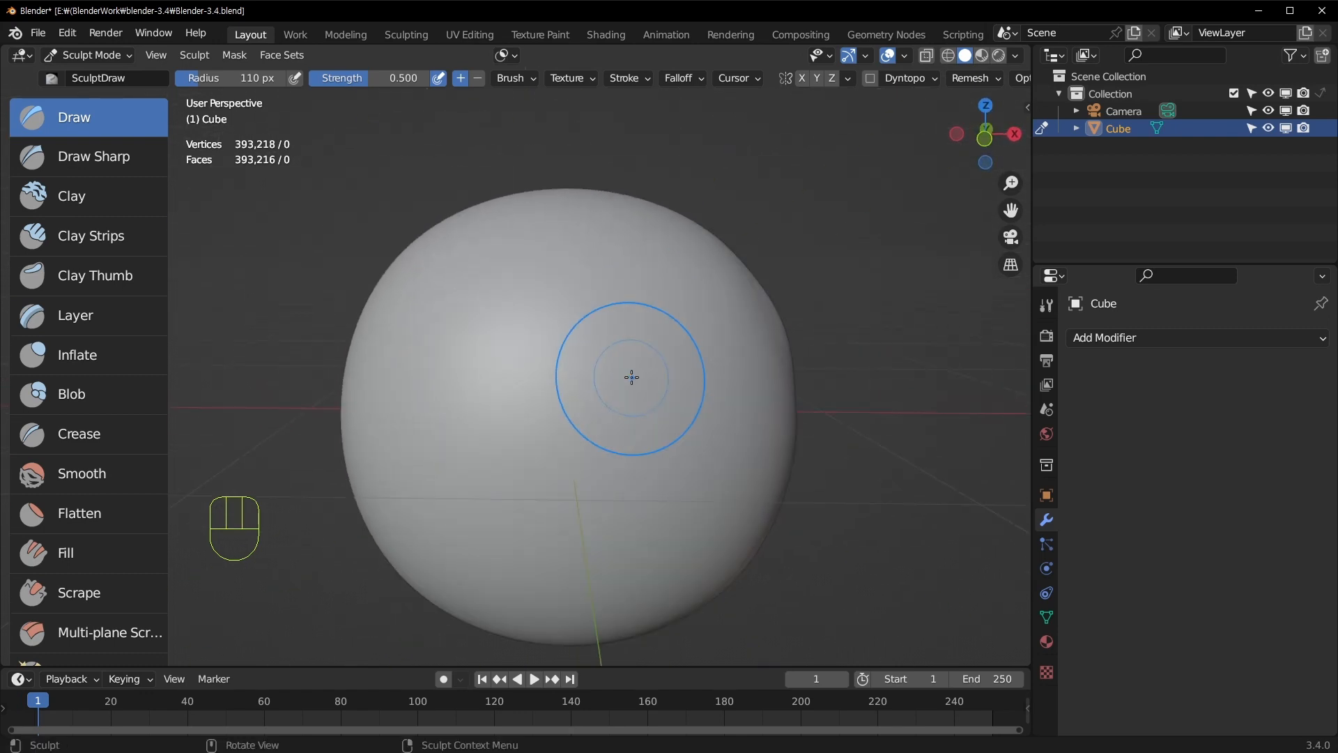
{"action": "middle_click_drag", "start_coordinate": [764, 314], "coordinate": [747, 323]}
{"action": "scroll", "coordinate": [747, 323], "scroll_direction": "up", "scroll_amount": 1}
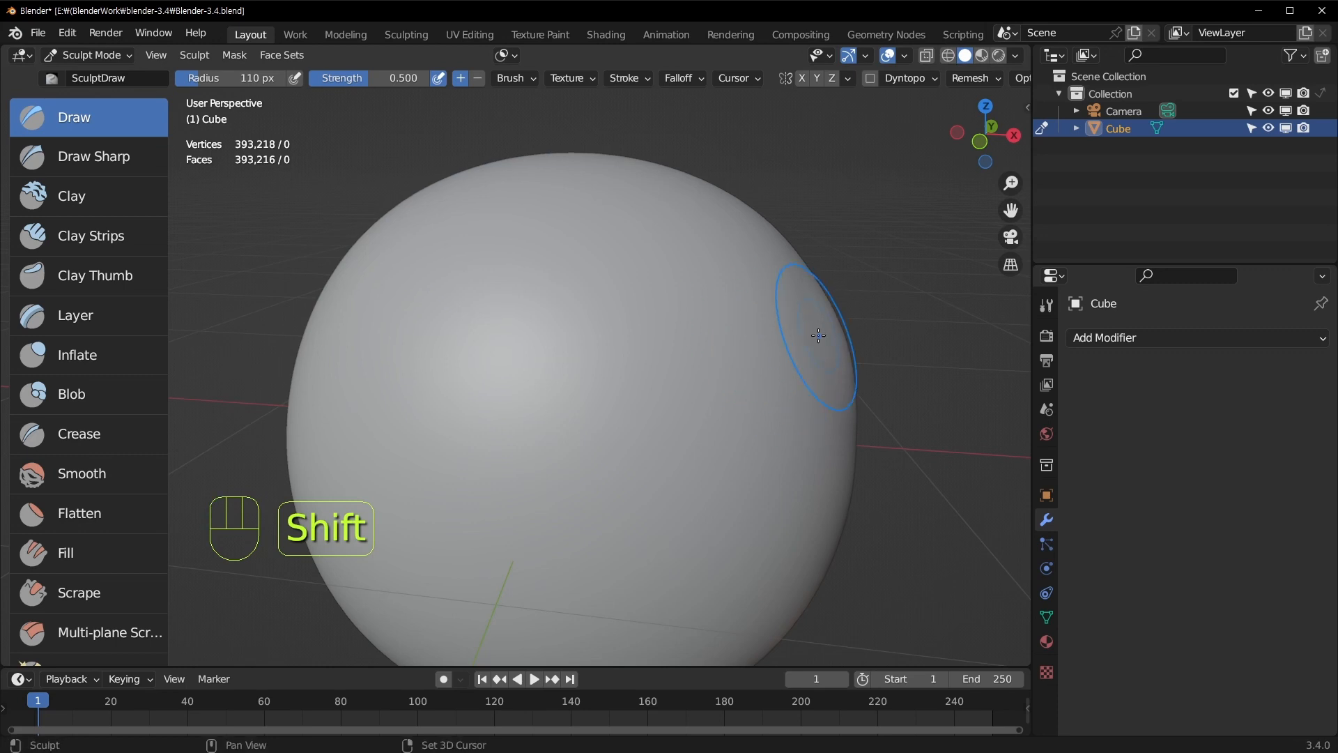
{"action": "scroll", "coordinate": [579, 391], "scroll_direction": "down", "scroll_amount": 3}
{"action": "scroll", "coordinate": [594, 370], "scroll_direction": "up", "scroll_amount": 2}
Test two downward Draw strokes on the sphere's right side with a 135 px radius and undo both
{"action": "key", "text": "f"}
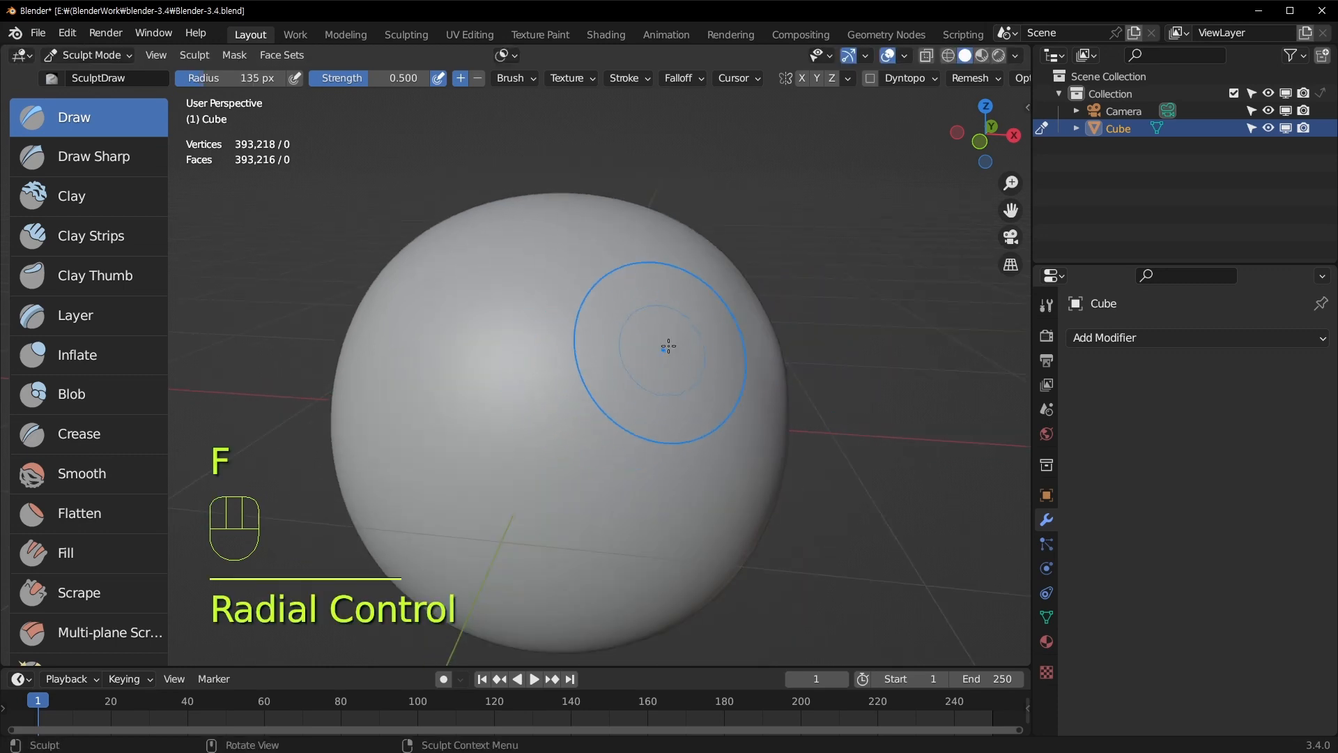
{"action": "middle_click_drag", "start_coordinate": [680, 329], "coordinate": [672, 341]}
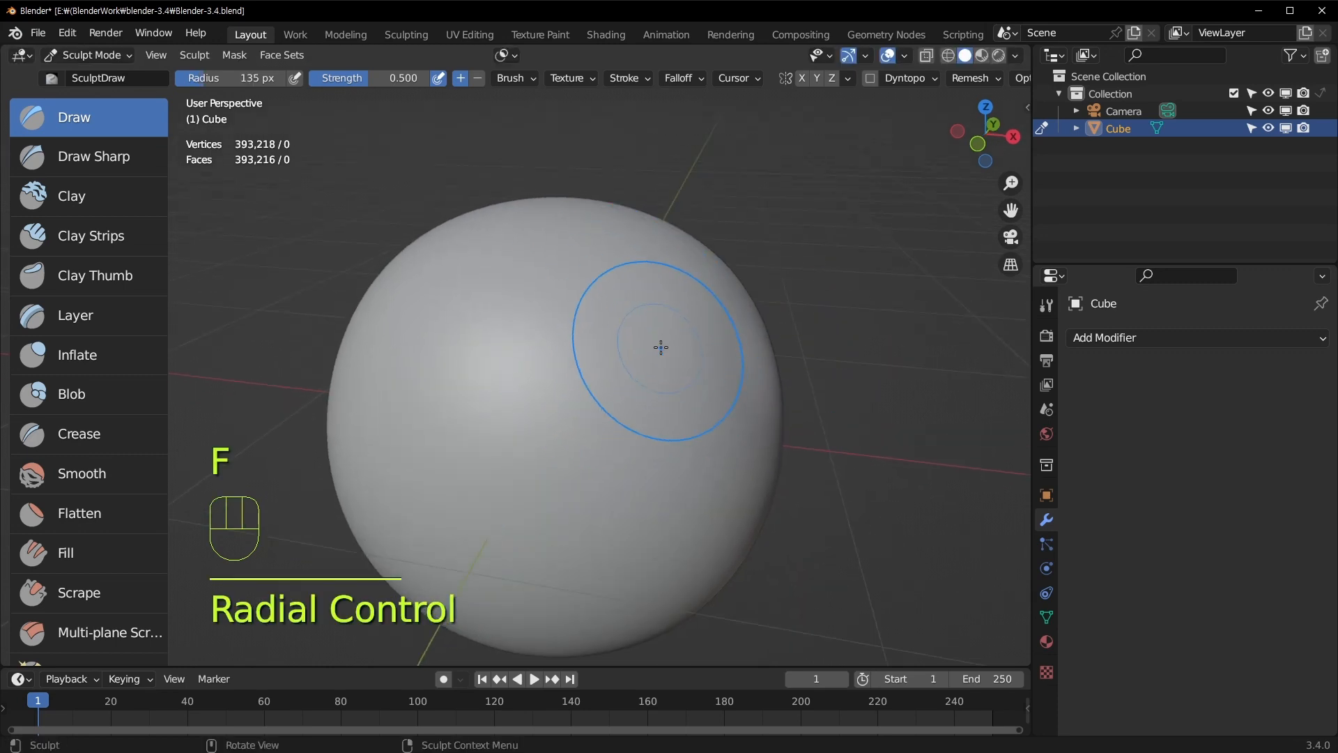
{"action": "left_click_drag", "start_coordinate": [697, 364], "coordinate": [712, 450]}
{"action": "left_click_drag", "start_coordinate": [608, 311], "coordinate": [623, 442]}
{"action": "key", "text": "ctrl+z"}
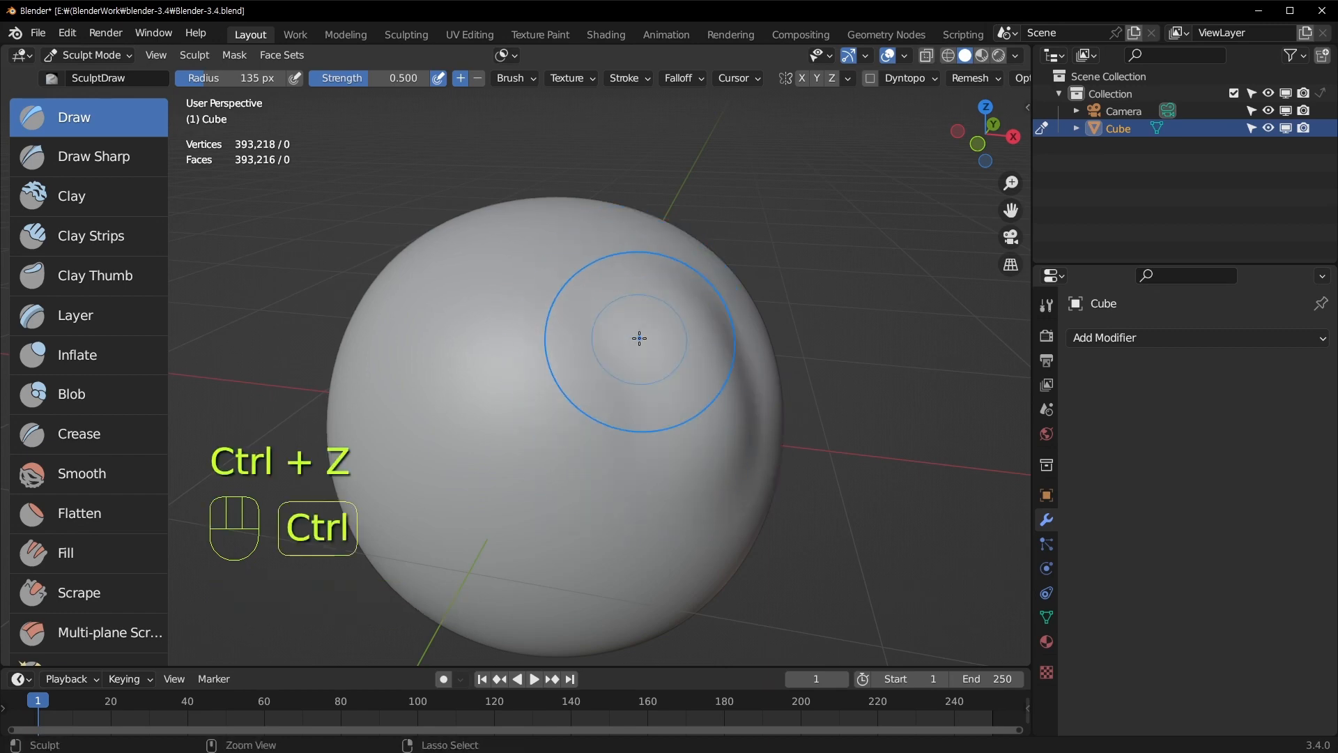
{"action": "key", "text": "ctrl+z"}
Switch to the front orthographic view of the sphere
{"action": "middle_click_drag", "start_coordinate": [702, 423], "coordinate": [748, 405]}
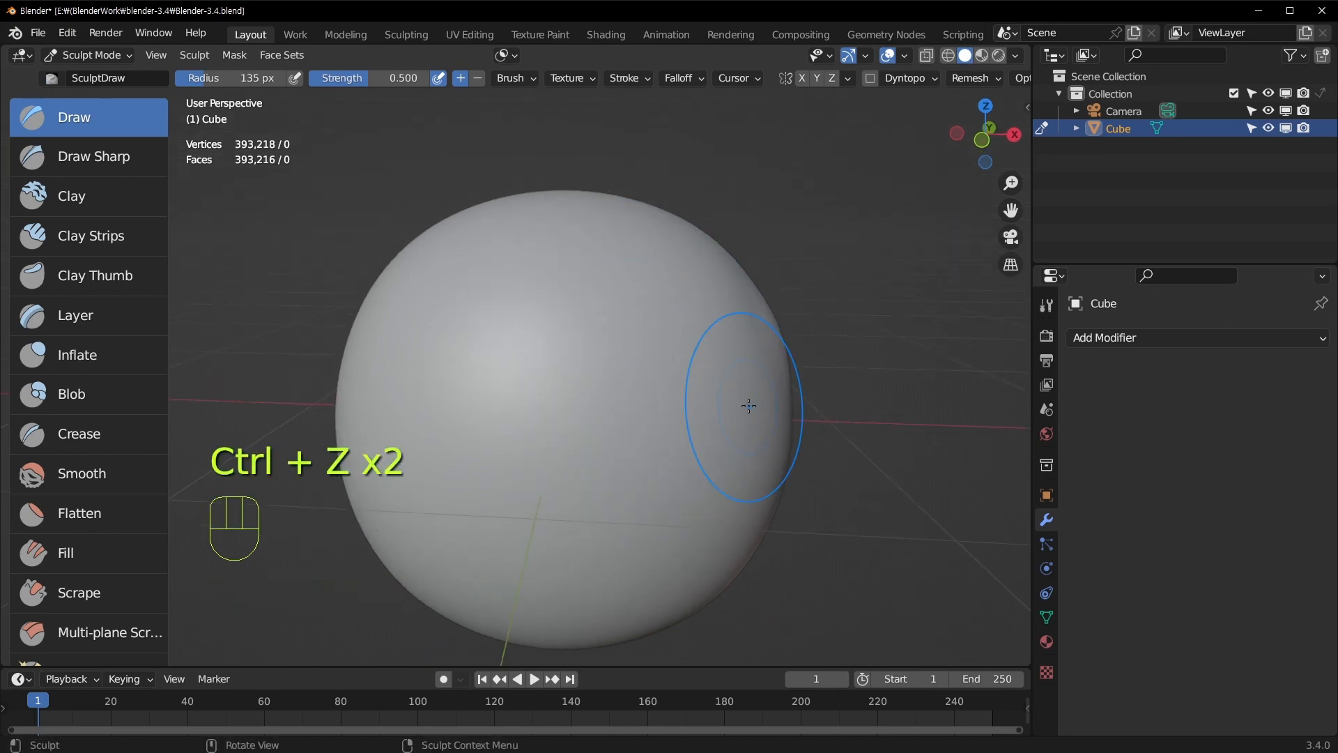
{"action": "scroll", "coordinate": [764, 408], "scroll_direction": "down", "scroll_amount": 1}
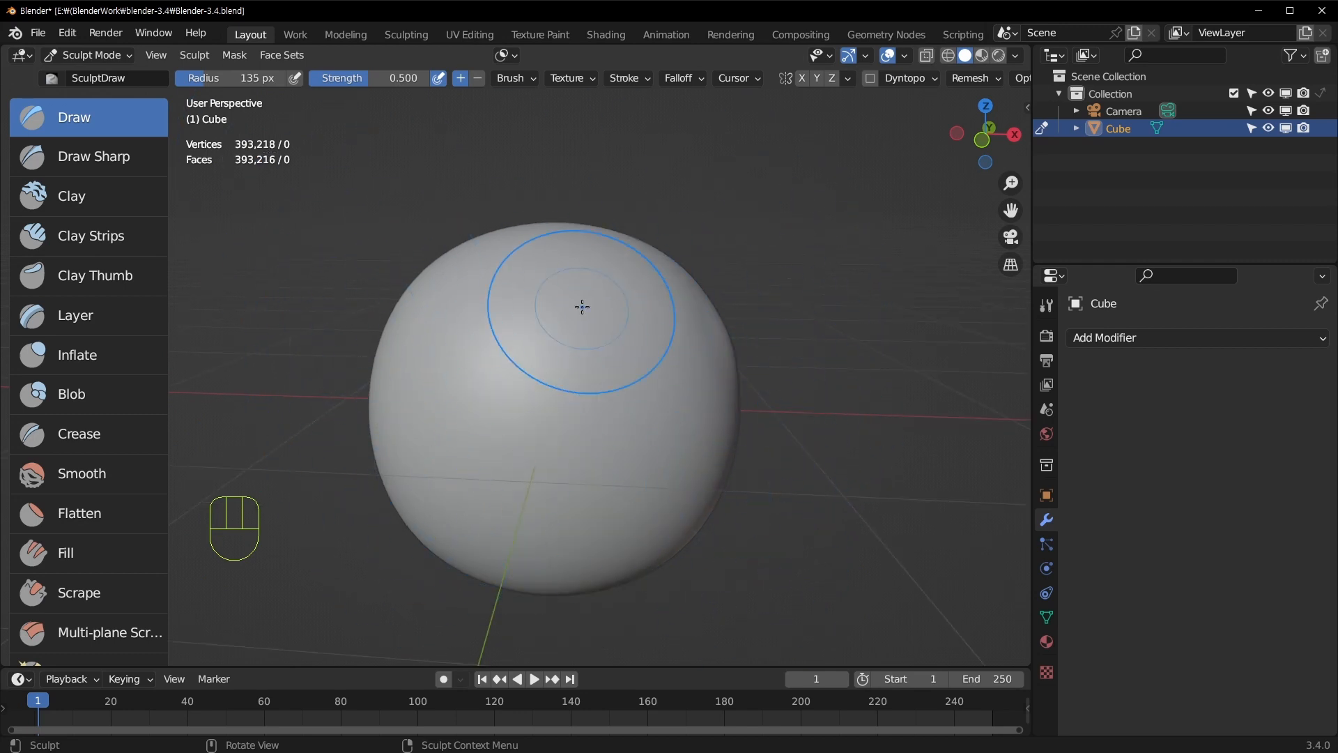
{"action": "scroll", "coordinate": [581, 307], "scroll_direction": "up", "scroll_amount": 1}
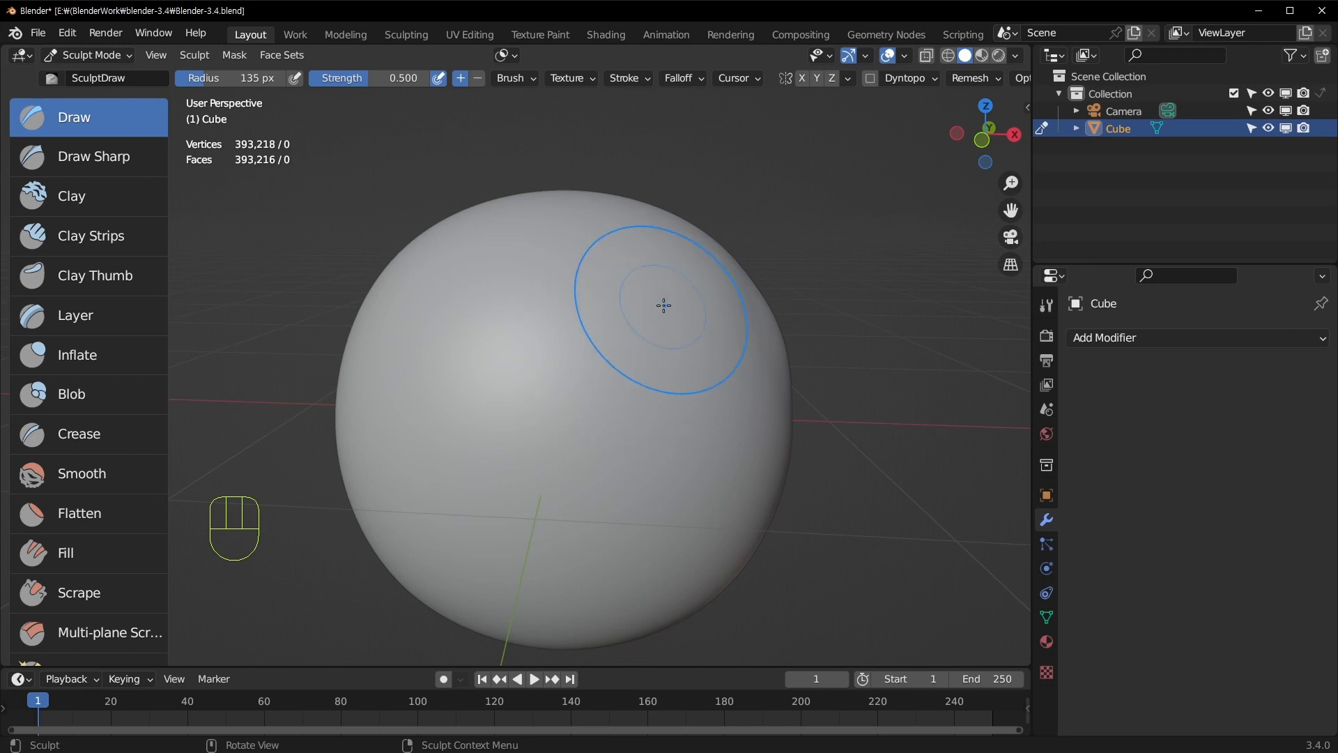
{"action": "scroll", "coordinate": [660, 300], "scroll_direction": "down", "scroll_amount": 1}
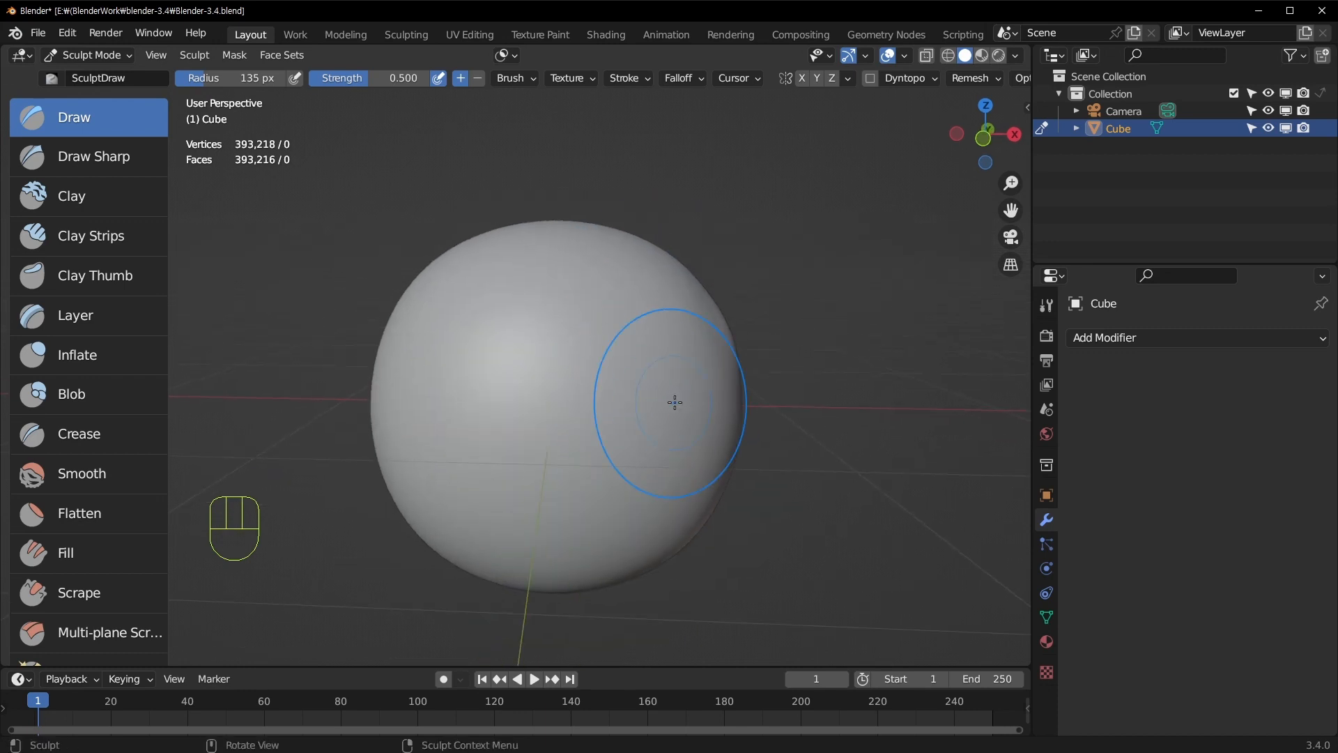
{"action": "key", "text": "KP_1"}
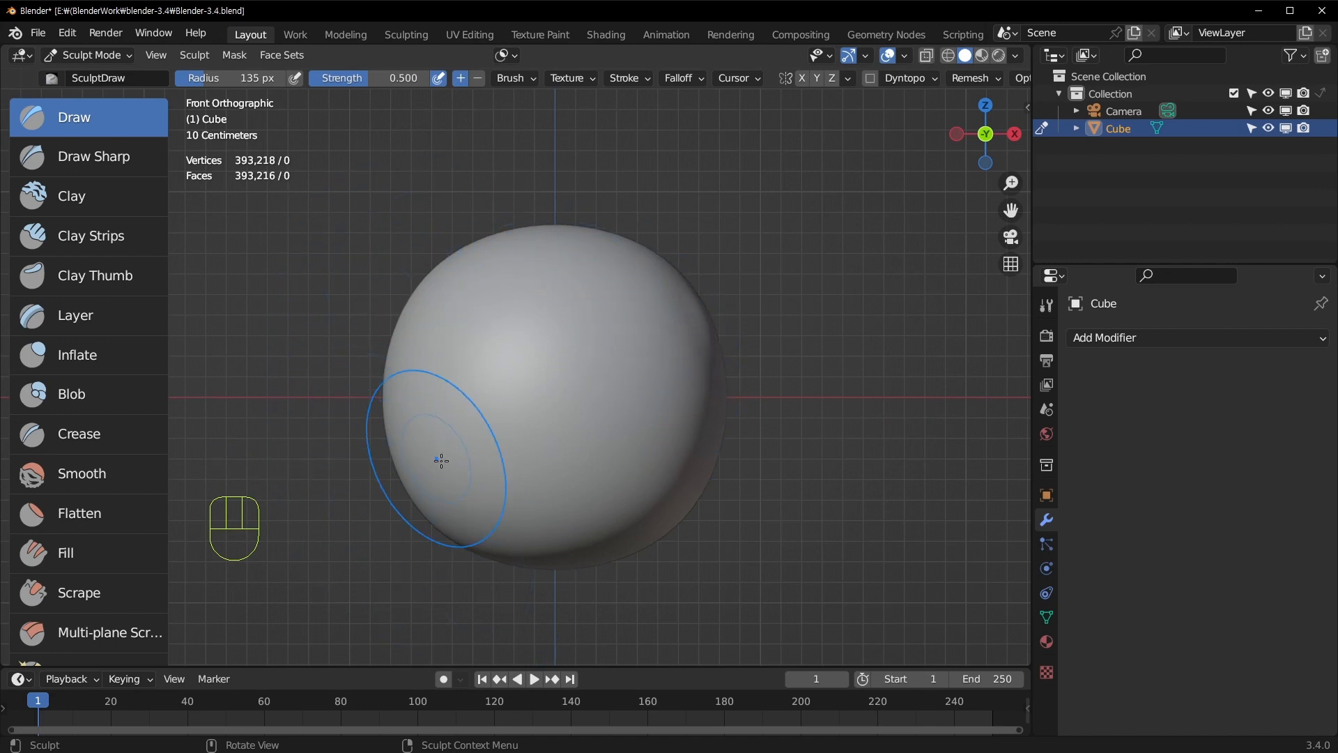
Look through the sculpting brushes and switch to the Grab brush
{"action": "scroll", "coordinate": [90, 369], "scroll_direction": "down", "scroll_amount": 6}
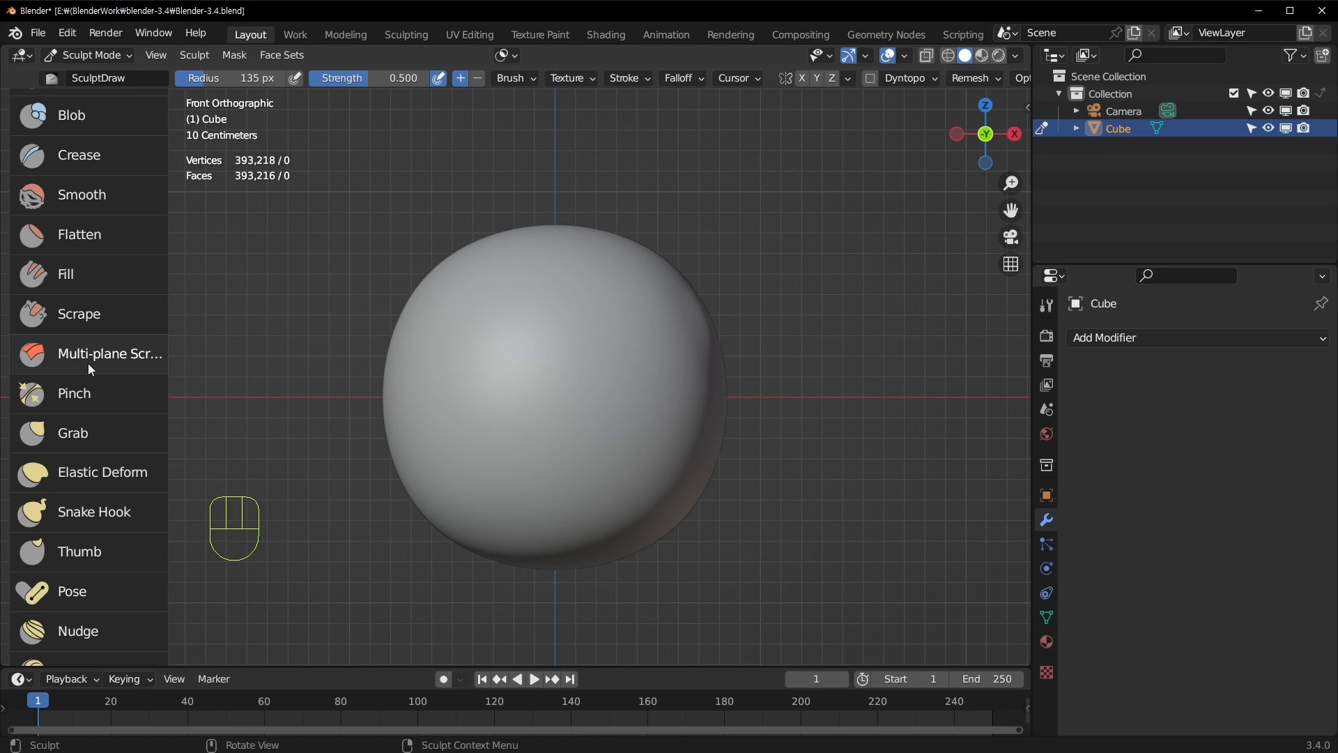
{"action": "scroll", "coordinate": [88, 362], "scroll_direction": "down", "scroll_amount": 2}
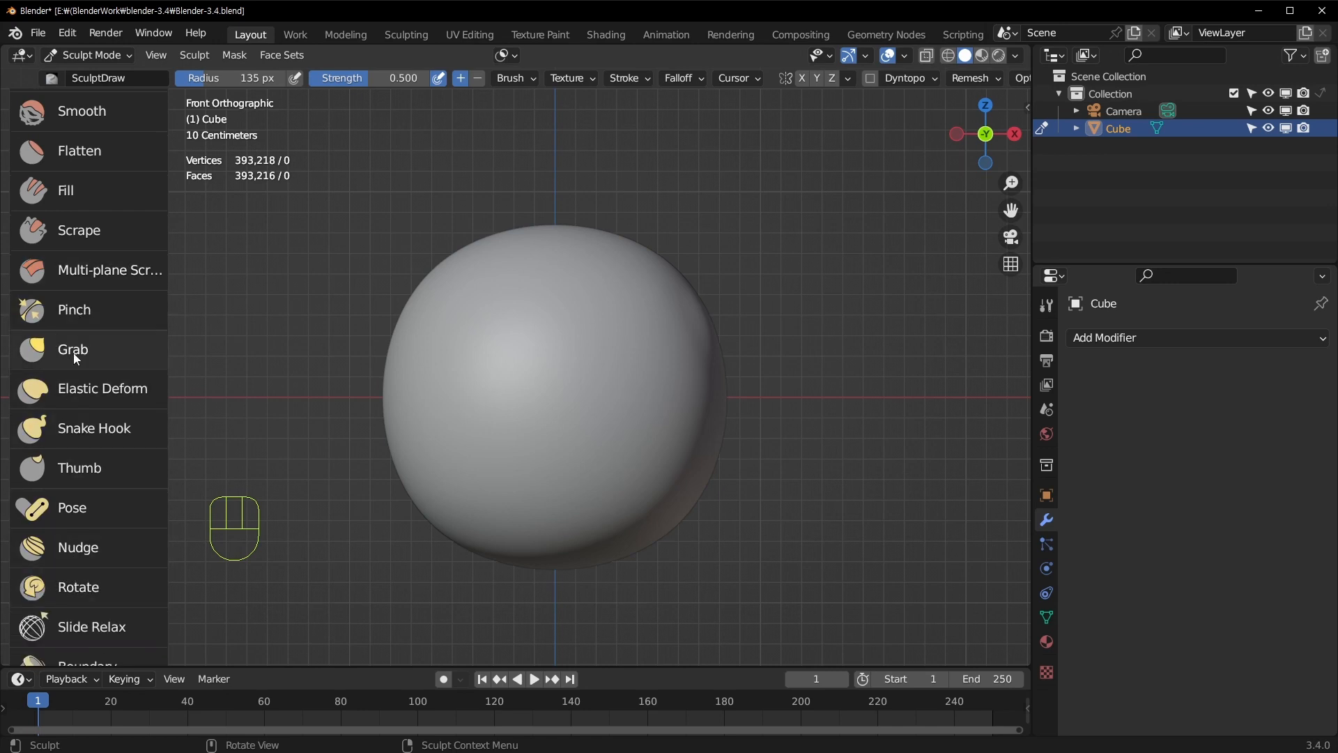
{"action": "scroll", "coordinate": [73, 352], "scroll_direction": "up", "scroll_amount": 2}
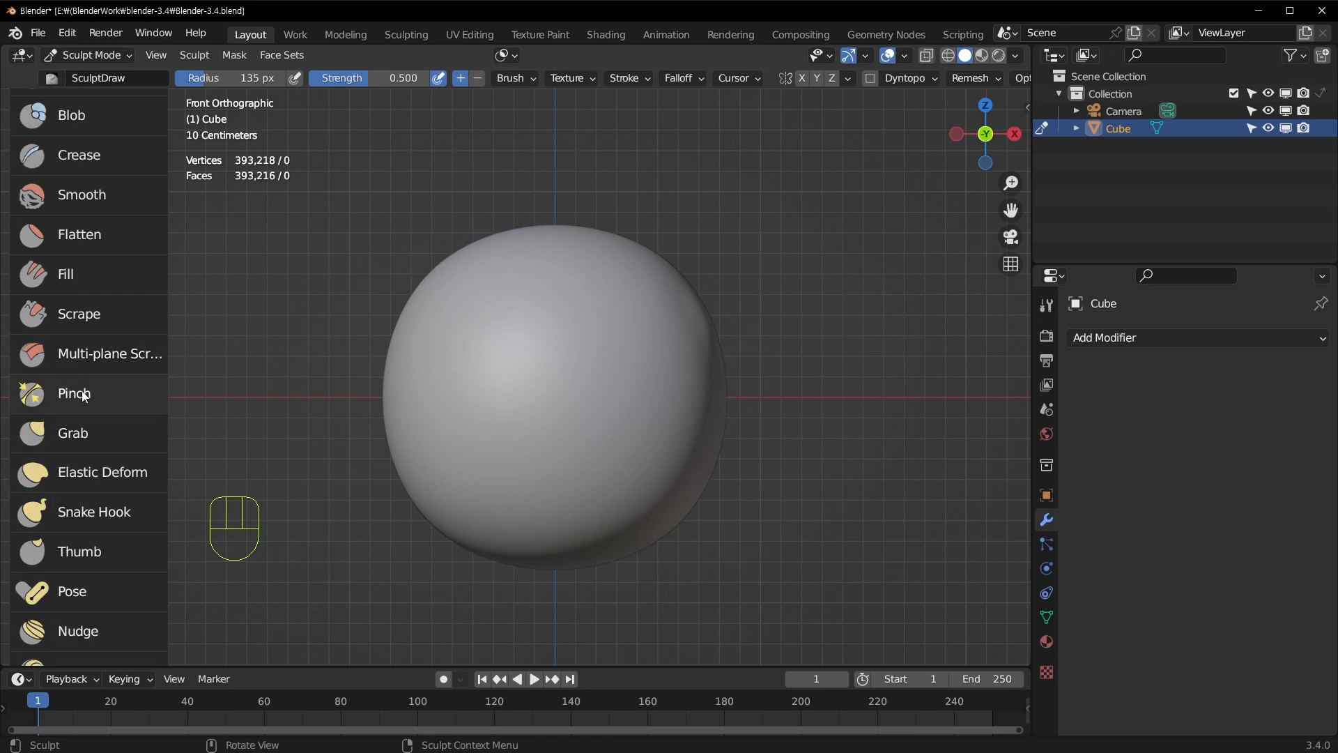
{"action": "left_click", "coordinate": [80, 438]}
Test a Grab stroke on the sphere's lower left with a 208 px radius and undo it
{"action": "key", "text": "f"}
{"action": "left_click", "coordinate": [478, 402]}
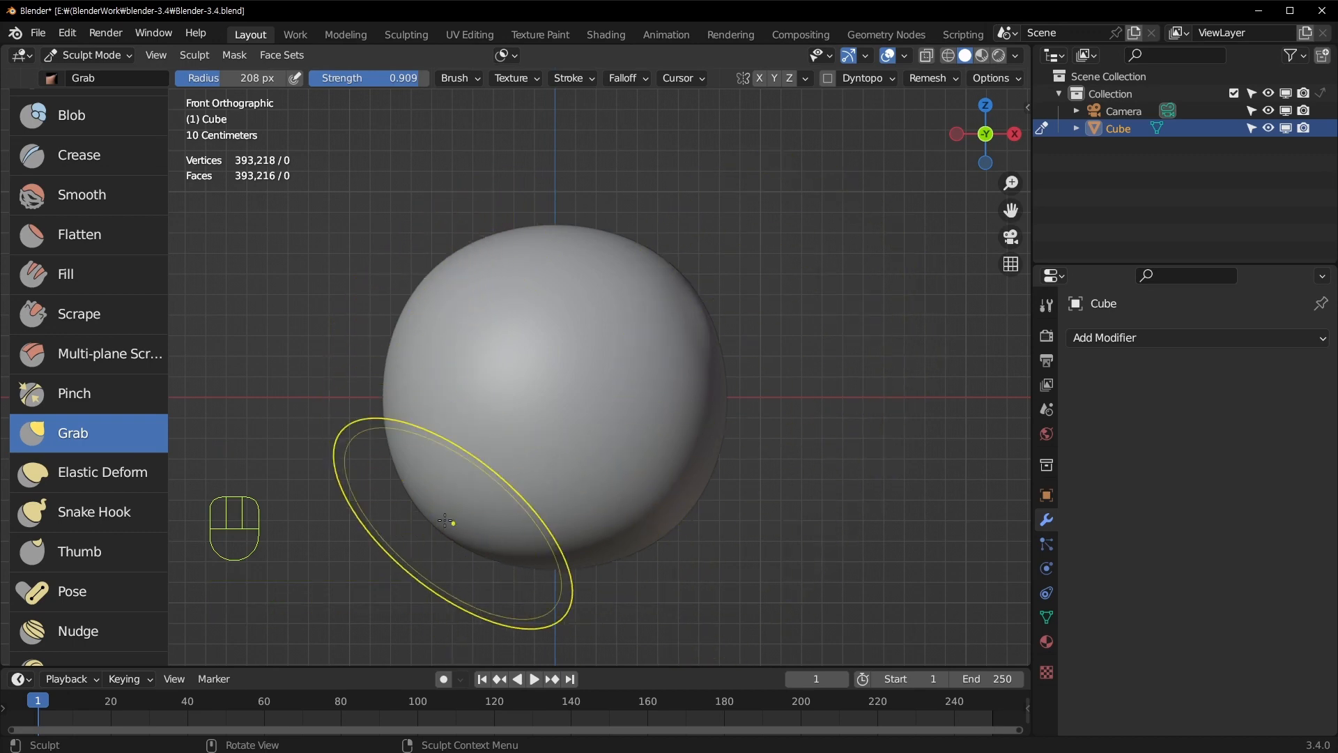
{"action": "mouse_move", "coordinate": [417, 498]}
{"action": "left_mouse_down"}
{"action": "mouse_move", "coordinate": [449, 504]}
{"action": "mouse_move", "coordinate": [388, 538]}
{"action": "left_mouse_up"}
{"action": "key", "text": "f"}
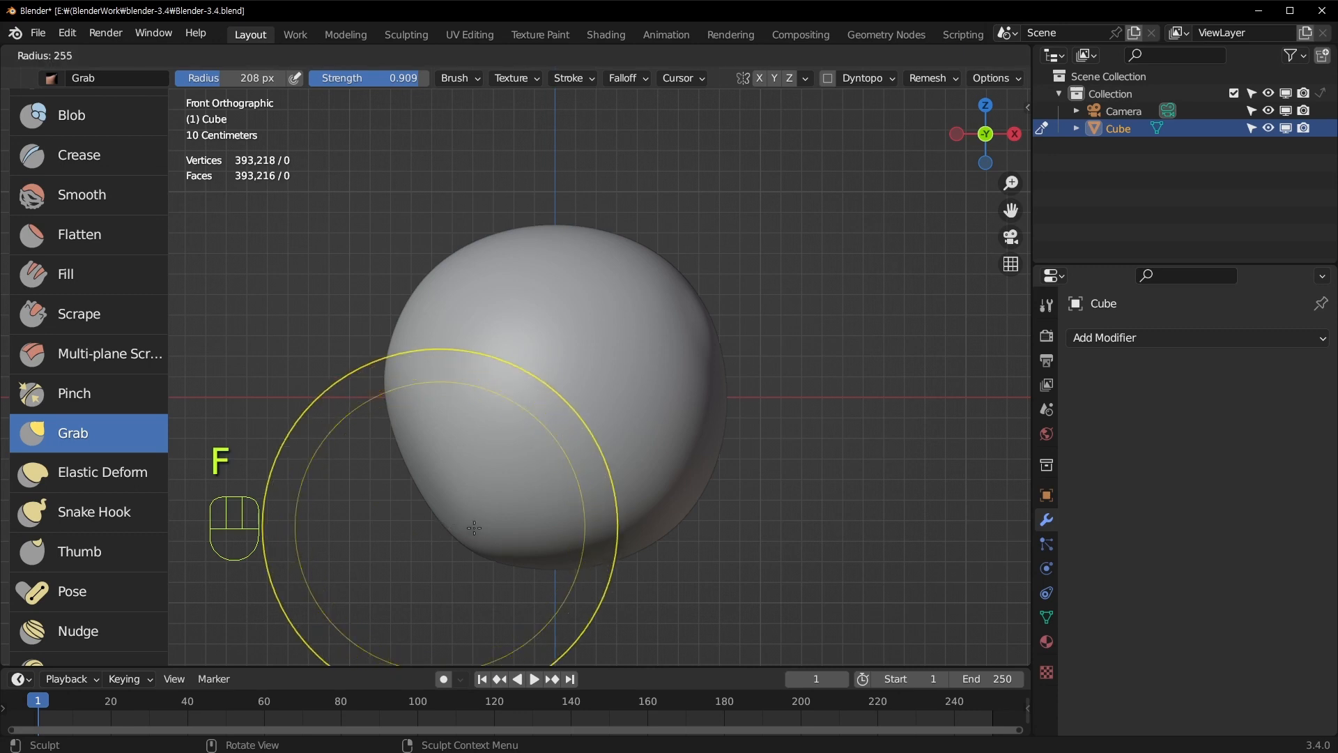
{"action": "key", "text": "ctrl+z"}
Set the Grab radius to 303 px and push the sphere's lower left and lower right sides inward
{"action": "key", "text": "f"}
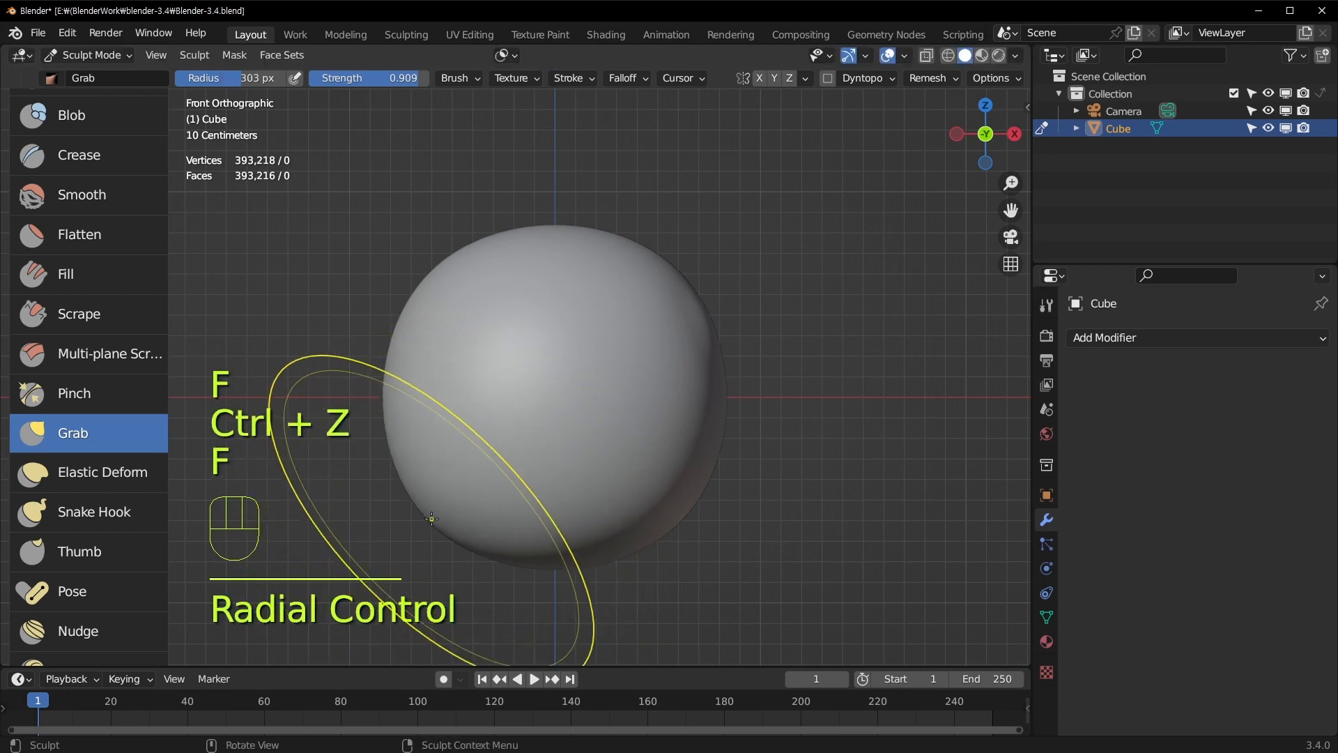
{"action": "left_click", "coordinate": [458, 522]}
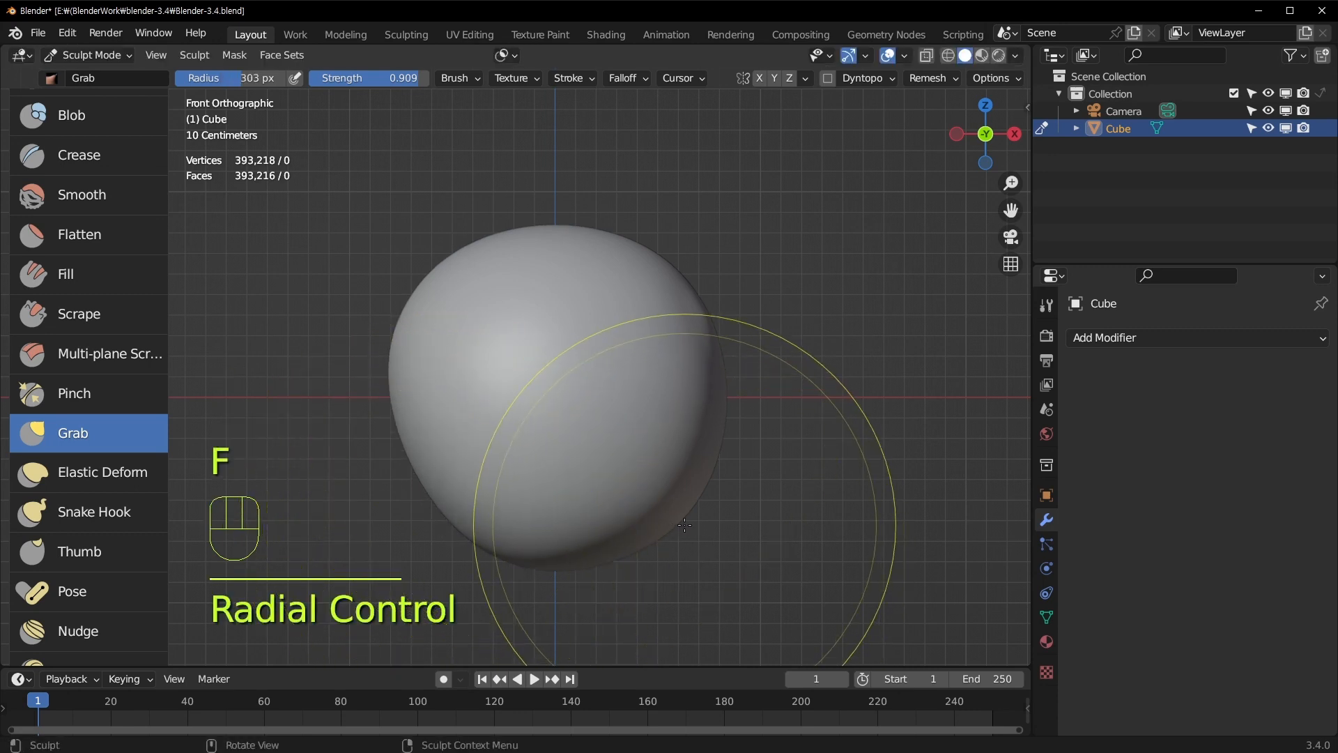
{"action": "left_click_drag", "start_coordinate": [678, 520], "coordinate": [642, 535]}
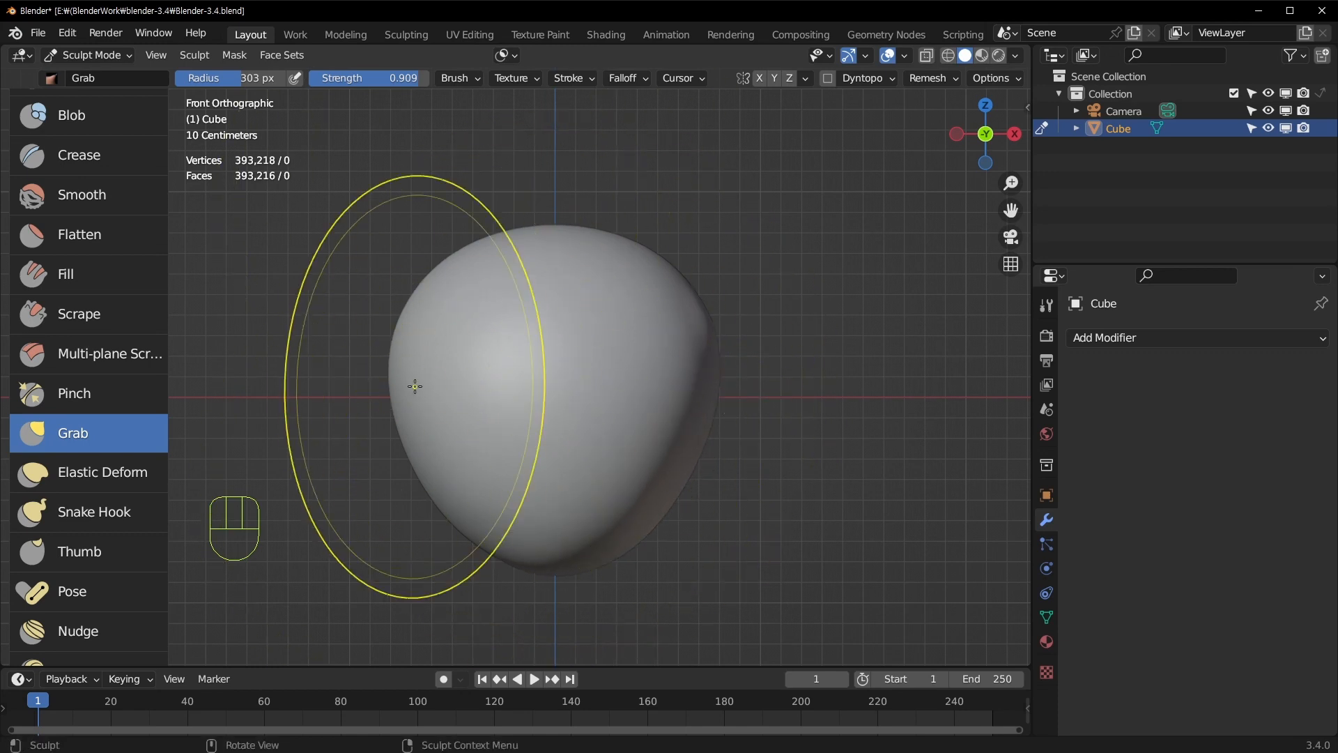
Switch to the Elastic Deform brush and set its strength to 0.683
{"action": "left_click", "coordinate": [96, 477]}
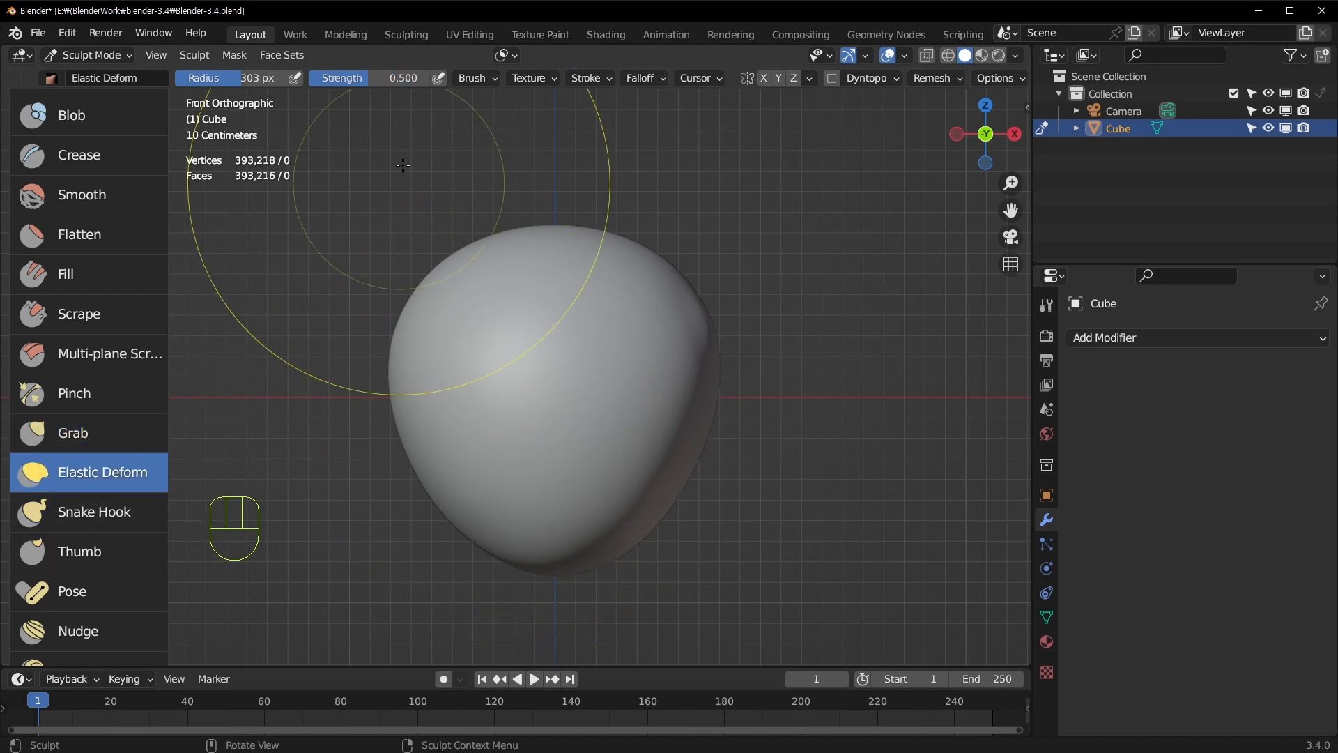
{"action": "left_click_drag", "start_coordinate": [383, 78], "coordinate": [411, 78]}
Test an Elastic Deform stroke on the shape's lower left with a 366 px radius and undo it
{"action": "key", "text": "f"}
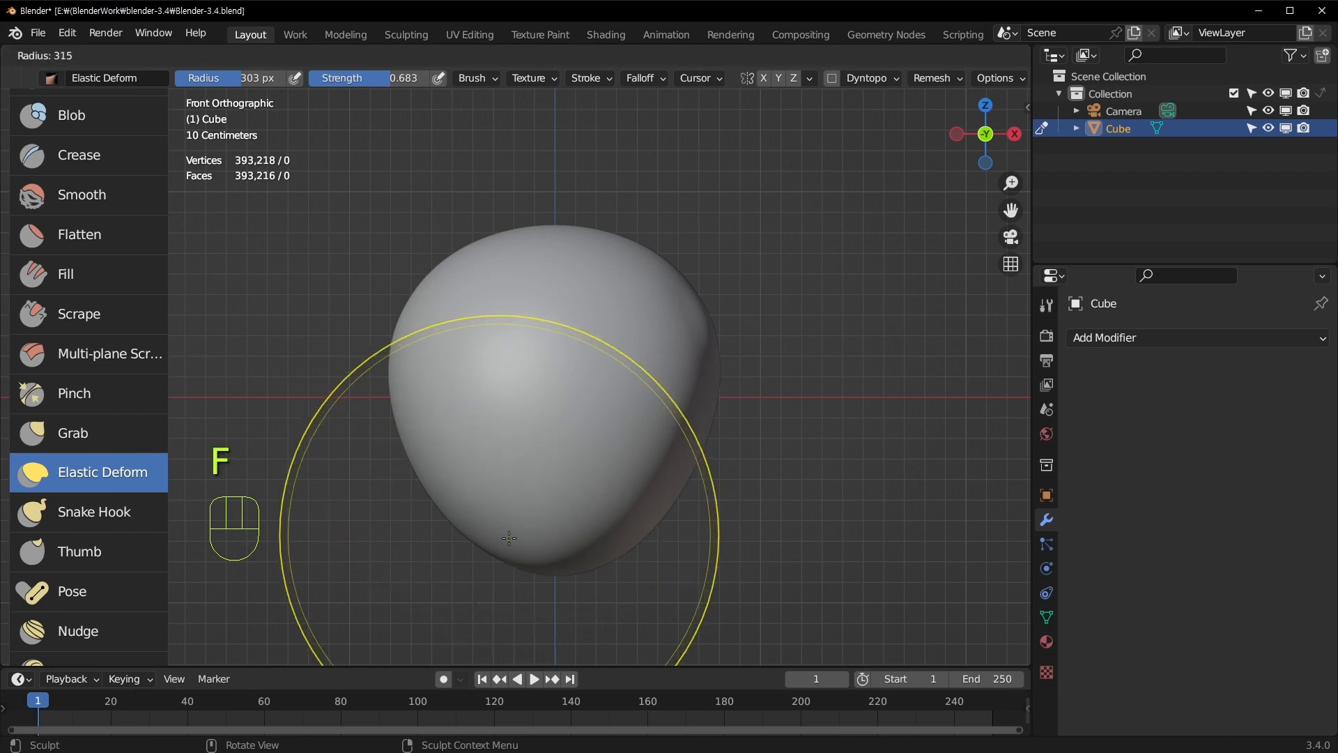
{"action": "left_click", "coordinate": [464, 534]}
{"action": "key", "text": "ctrl+z"}
Set the brush radius to 209 px and nudge the lower left and lower right sides inward in the front view
{"action": "key", "text": "f"}
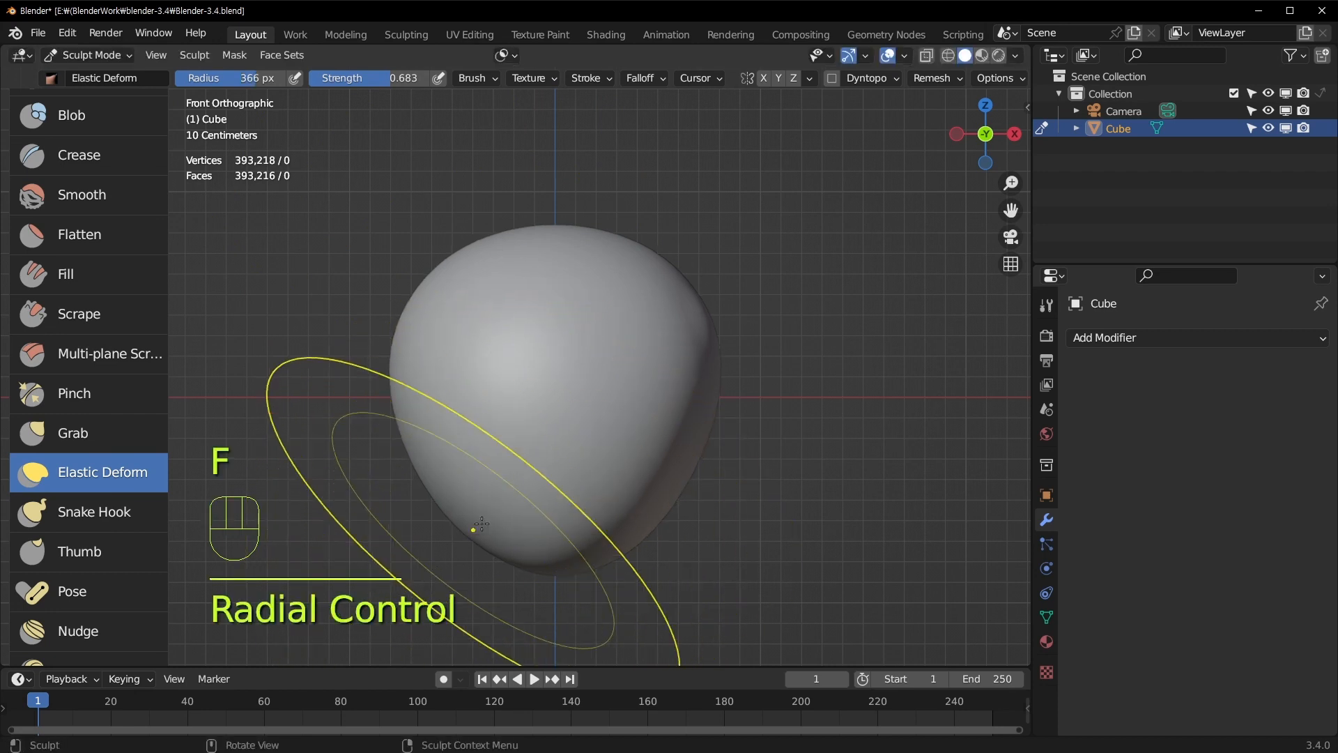
{"action": "left_click", "coordinate": [407, 505]}
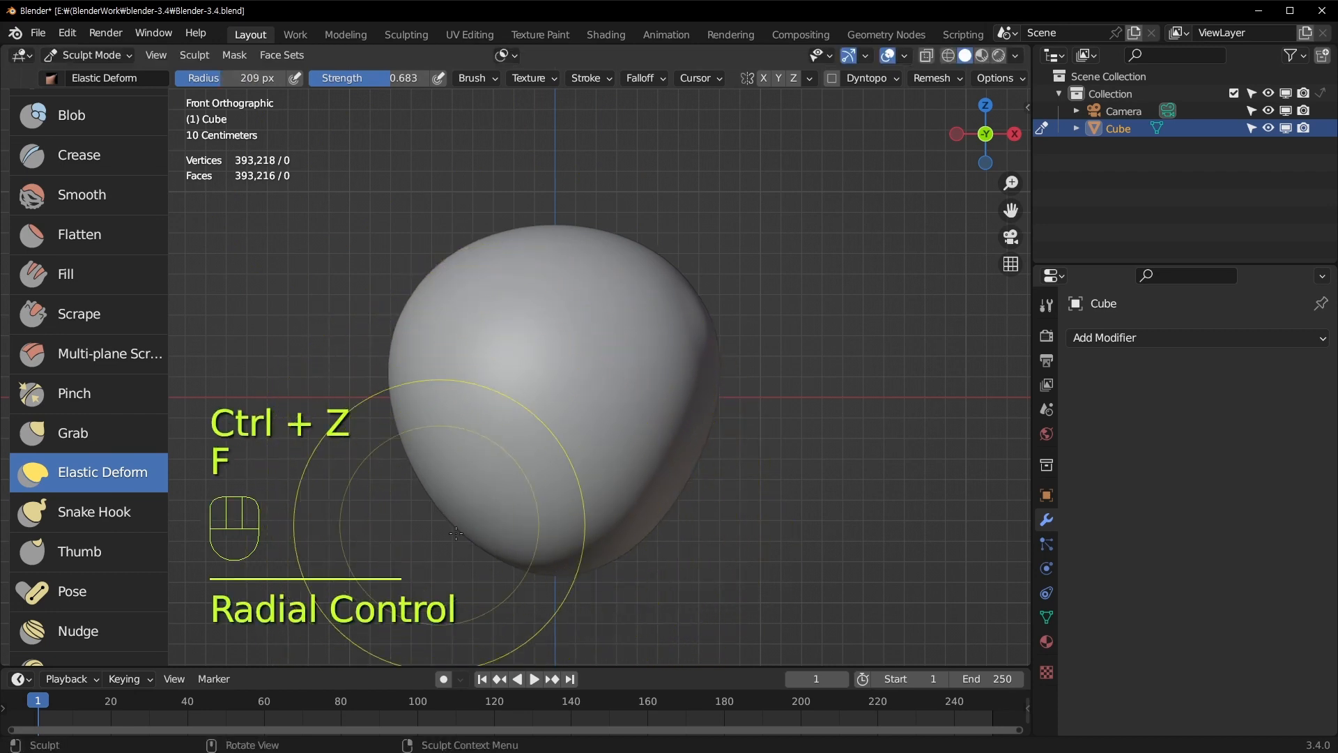
{"action": "left_click_drag", "start_coordinate": [464, 523], "coordinate": [465, 524]}
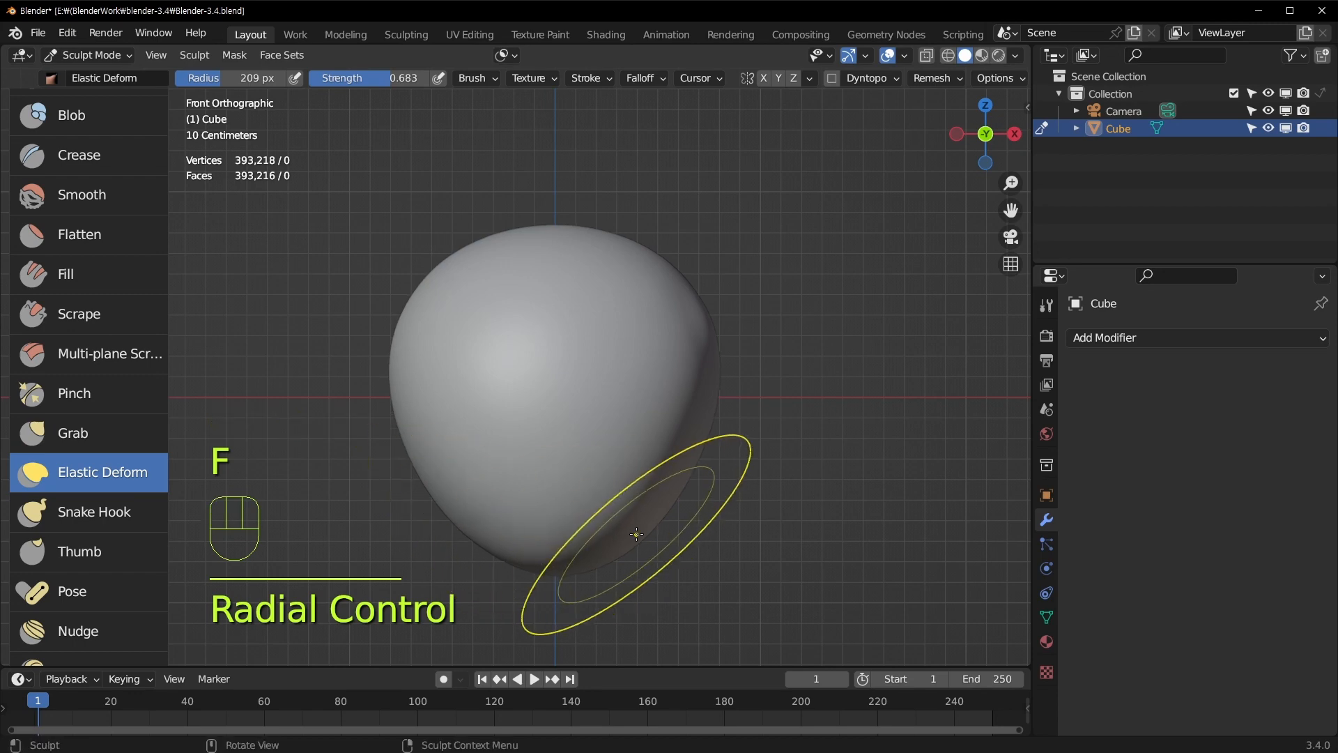
{"action": "key", "text": "KP_1"}
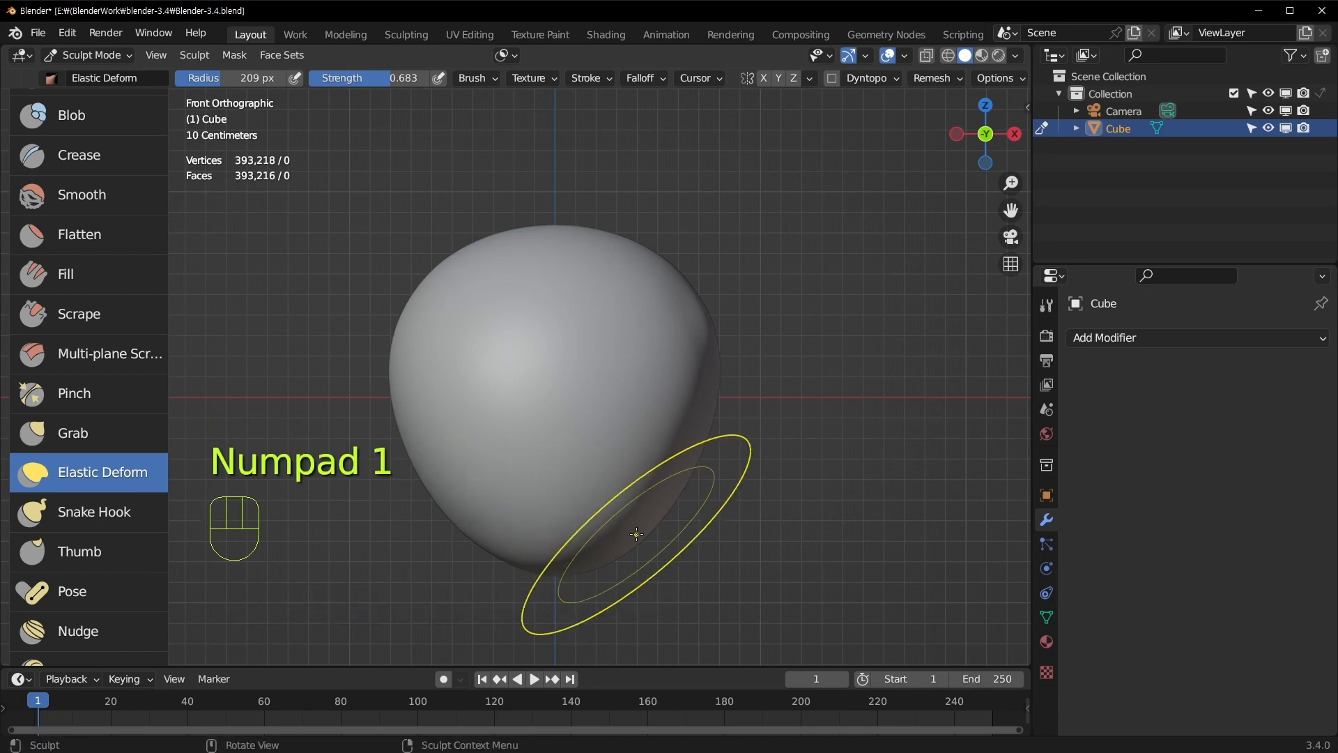
In the right orthographic view, set the radius to 216 px and push the shape's lower sides inward, undoing the last stroke
{"action": "key", "text": "KP_3"}
{"action": "key", "text": "f"}
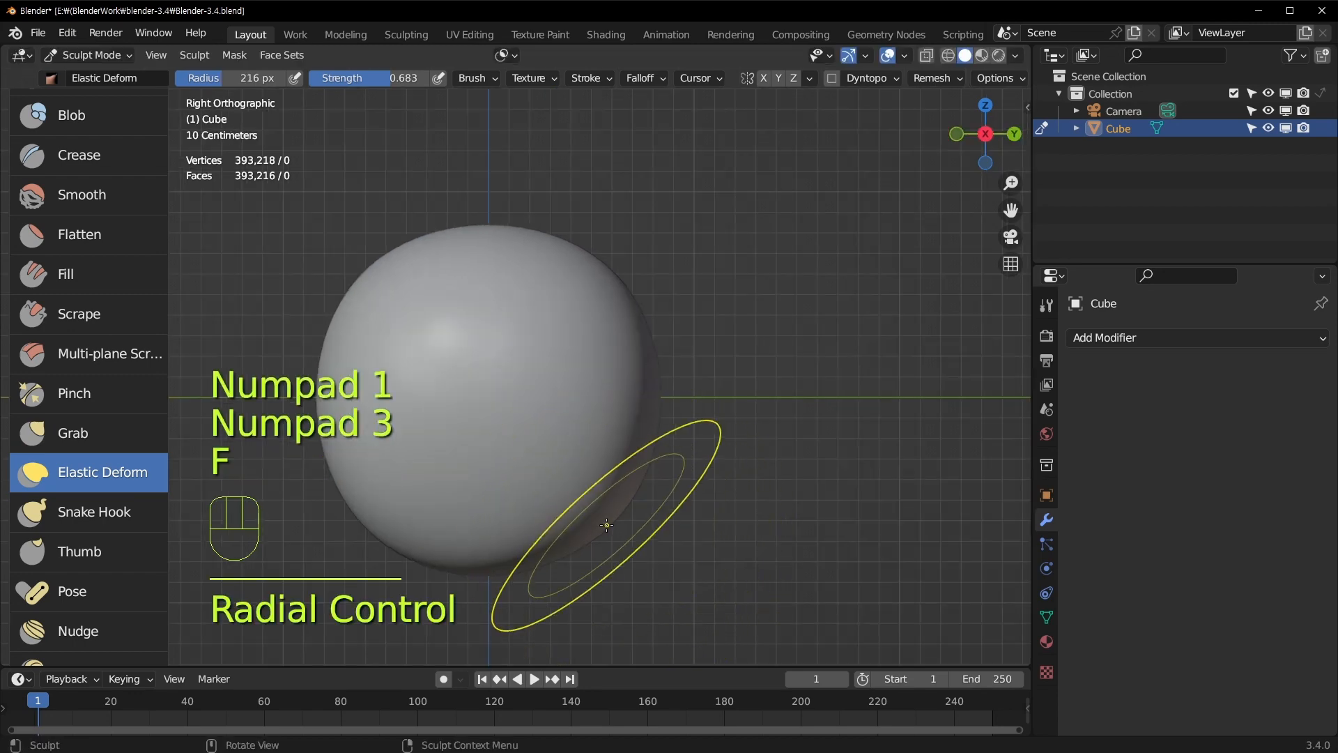
{"action": "left_click", "coordinate": [591, 534]}
{"action": "mouse_move", "coordinate": [591, 533]}
{"action": "left_mouse_down"}
{"action": "mouse_move", "coordinate": [576, 544]}
{"action": "mouse_move", "coordinate": [605, 517]}
{"action": "mouse_move", "coordinate": [460, 531]}
{"action": "mouse_move", "coordinate": [421, 516]}
{"action": "mouse_move", "coordinate": [439, 548]}
{"action": "left_mouse_up"}
{"action": "key", "text": "ctrl+z"}
Set the radius to 150 px and refine the taper of the lower sides in the right orthographic view
{"action": "key", "text": "f"}
{"action": "left_click", "coordinate": [550, 538]}
{"action": "key", "text": "ctrl+z"}
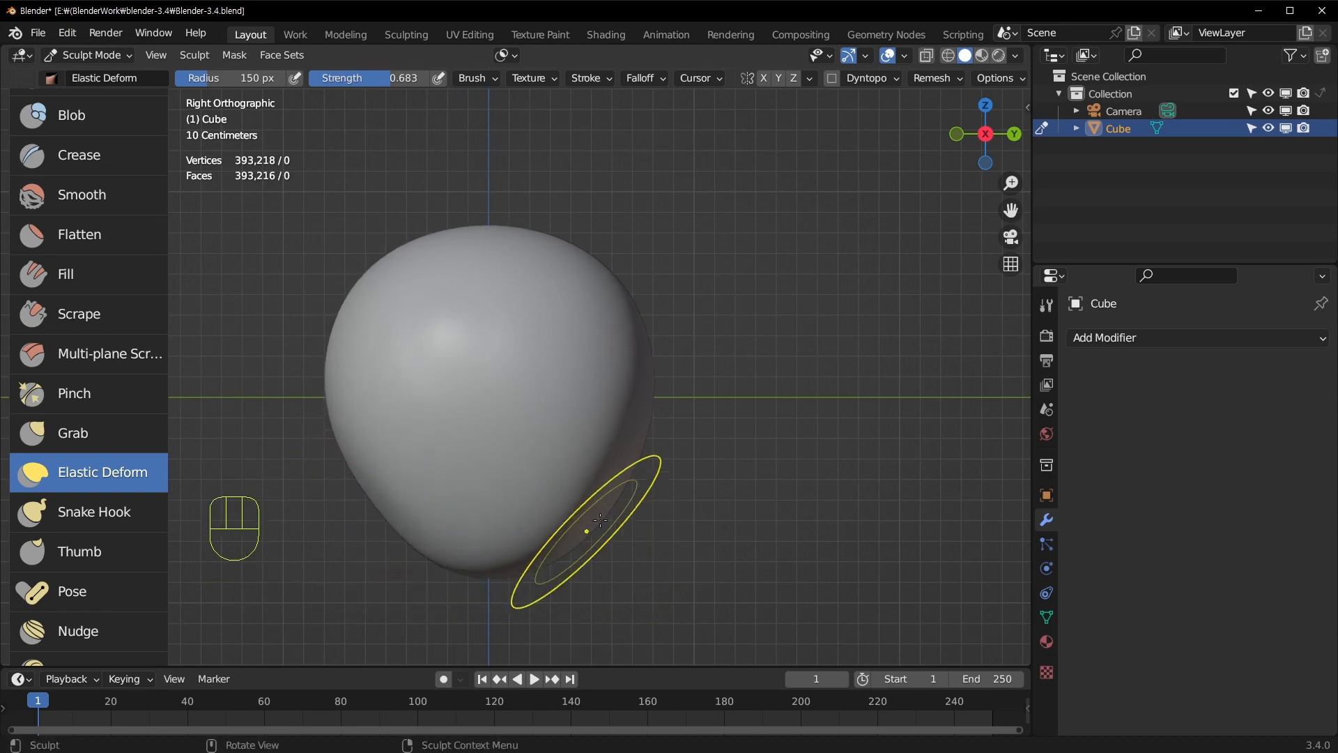
{"action": "mouse_move", "coordinate": [584, 486]}
{"action": "left_mouse_down"}
{"action": "mouse_move", "coordinate": [608, 498]}
{"action": "mouse_move", "coordinate": [592, 504]}
{"action": "left_mouse_up"}
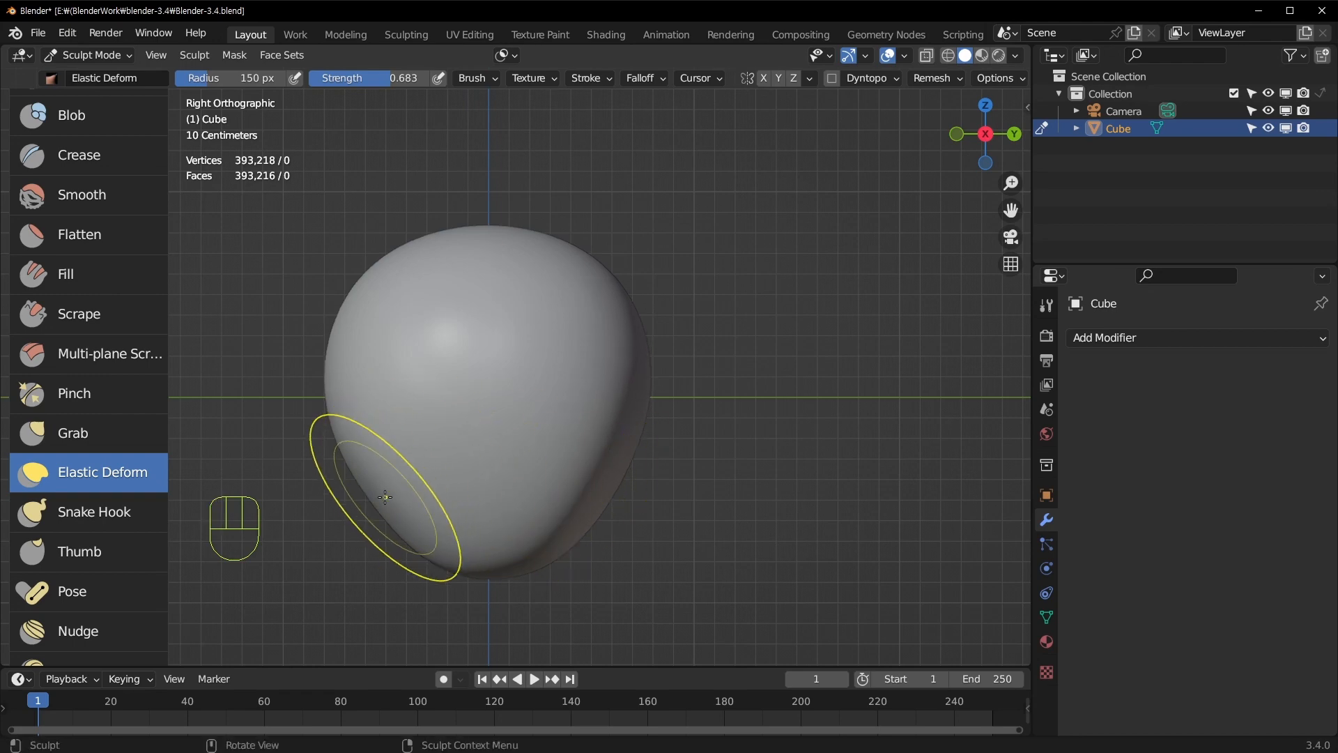
{"action": "left_click_drag", "start_coordinate": [329, 493], "coordinate": [508, 508]}
Push in the lower edge from an angled view with the 150 px Elastic Deform brush, undoing the last stroke
{"action": "mouse_move", "coordinate": [508, 508]}
{"action": "middle_mouse_down"}
{"action": "mouse_move", "coordinate": [561, 505]}
{"action": "mouse_move", "coordinate": [621, 567]}
{"action": "middle_mouse_up"}
{"action": "mouse_move", "coordinate": [652, 542]}
{"action": "left_mouse_down"}
{"action": "mouse_move", "coordinate": [661, 532]}
{"action": "mouse_move", "coordinate": [648, 533]}
{"action": "left_mouse_up"}
{"action": "mouse_move", "coordinate": [648, 533]}
{"action": "middle_mouse_down"}
{"action": "mouse_move", "coordinate": [576, 552]}
{"action": "mouse_move", "coordinate": [338, 552]}
{"action": "middle_mouse_up"}
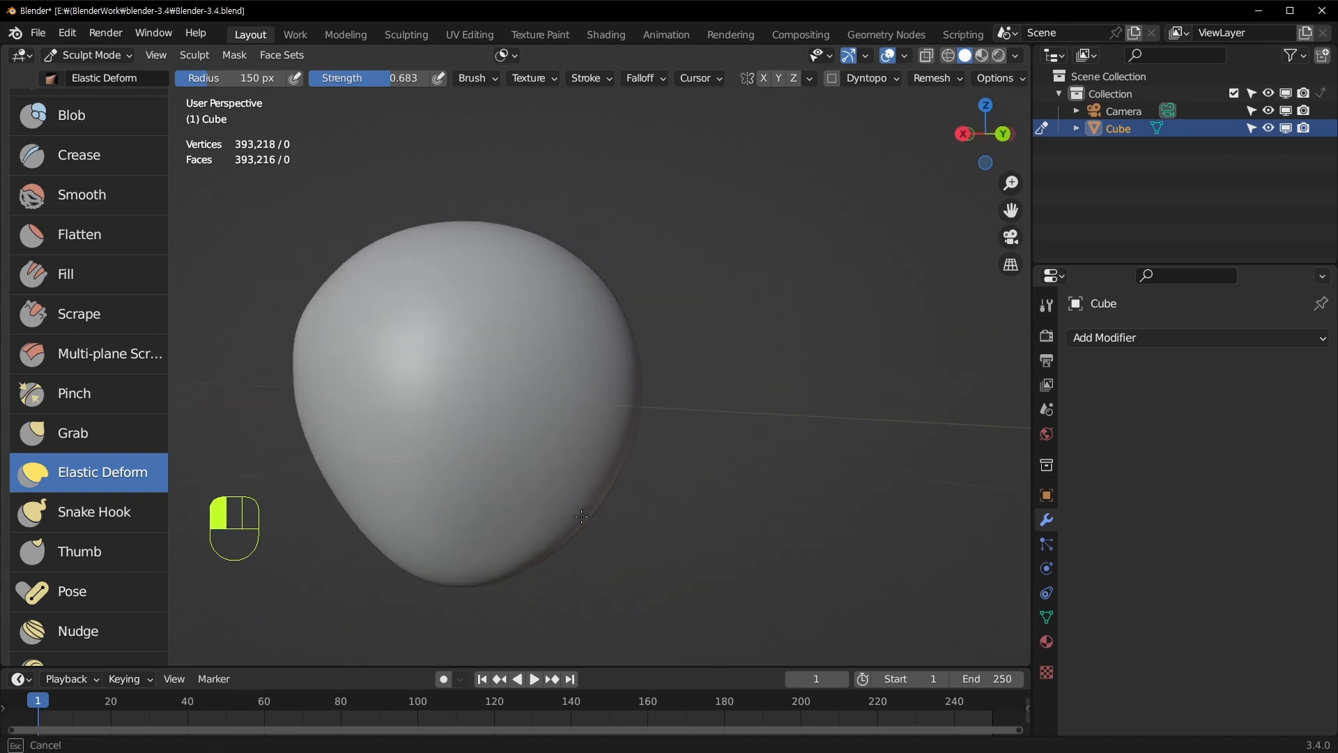
{"action": "left_click_drag", "start_coordinate": [594, 515], "coordinate": [595, 515]}
{"action": "key", "text": "ctrl+z"}
Set the radius to 112 px and push the bulging lower right edge inward from two angles
{"action": "key", "text": "f"}
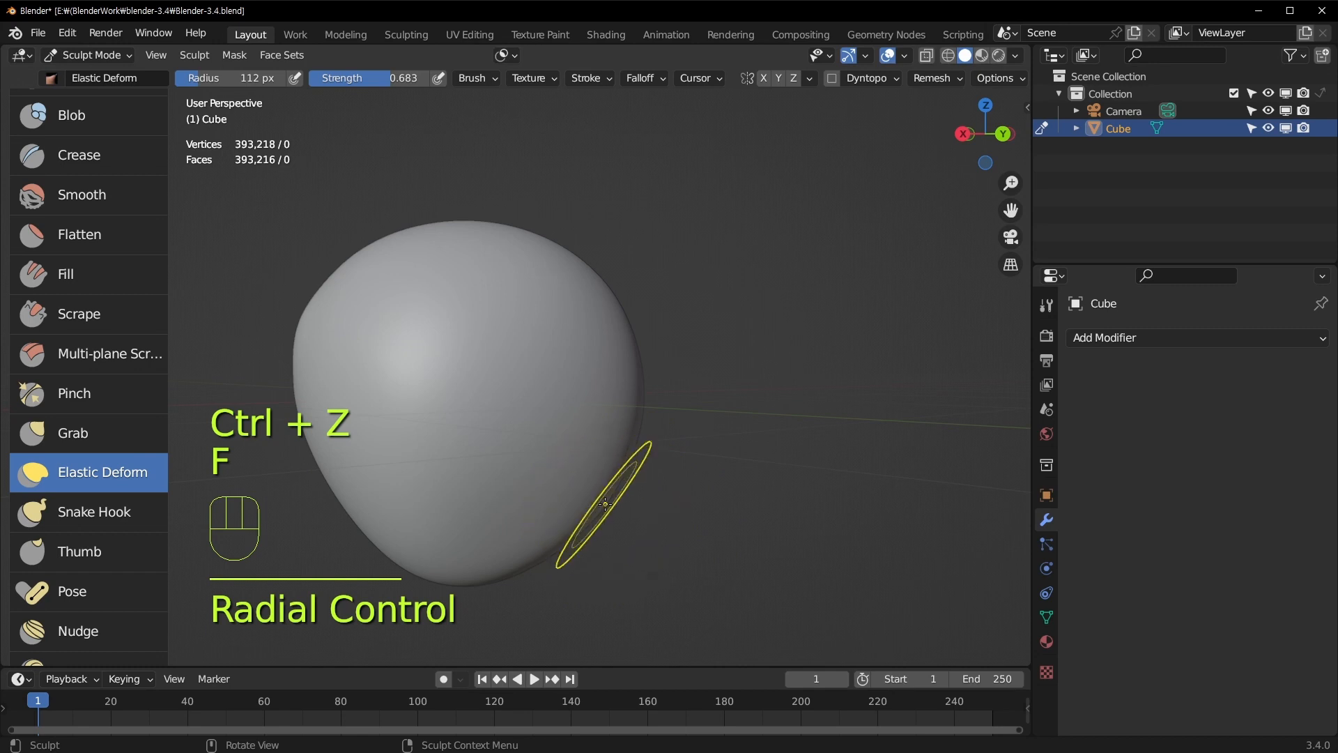
{"action": "left_click_drag", "start_coordinate": [586, 515], "coordinate": [588, 516]}
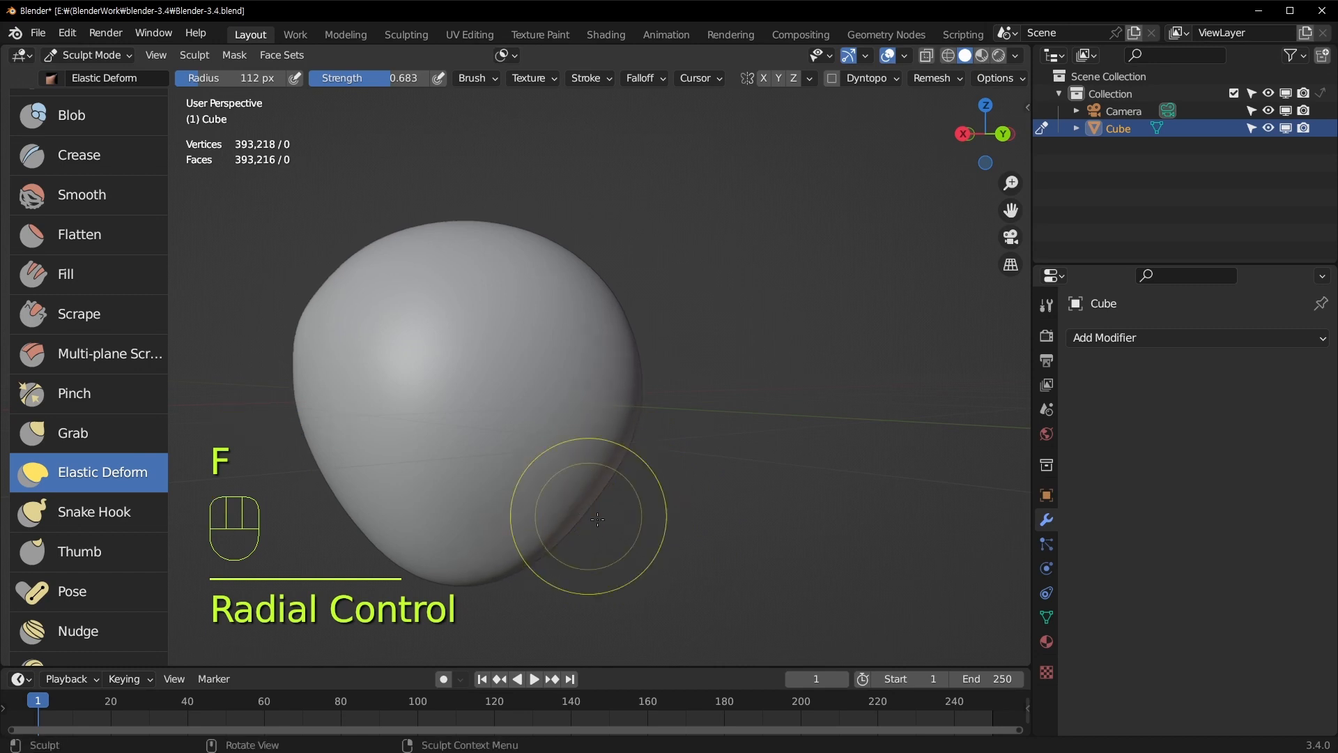
{"action": "middle_click_drag", "start_coordinate": [588, 517], "coordinate": [512, 523]}
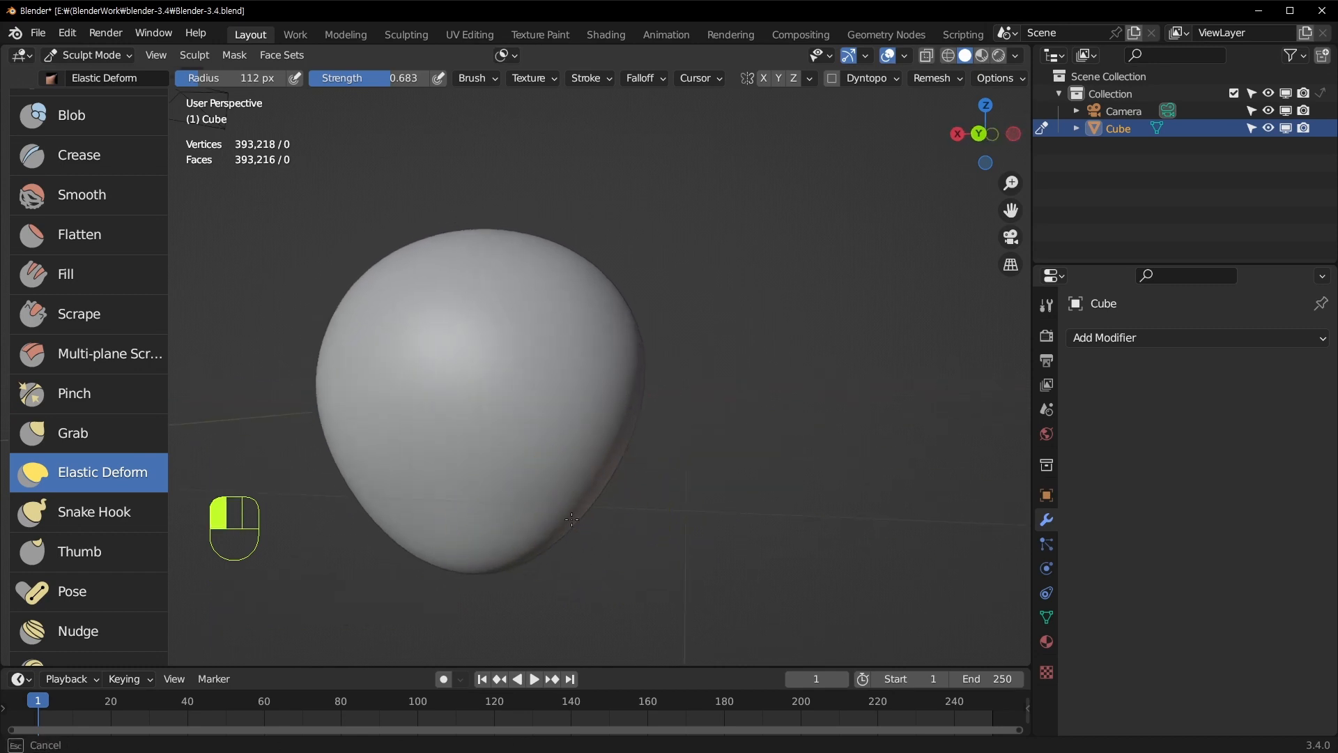
{"action": "left_click_drag", "start_coordinate": [572, 519], "coordinate": [570, 521]}
Set the radius to 154 px and even out the shape's lower sides from several surrounding angles
{"action": "mouse_move", "coordinate": [397, 535]}
{"action": "middle_mouse_down"}
{"action": "mouse_move", "coordinate": [635, 453]}
{"action": "mouse_move", "coordinate": [620, 481]}
{"action": "mouse_move", "coordinate": [593, 487]}
{"action": "mouse_move", "coordinate": [526, 378]}
{"action": "mouse_move", "coordinate": [492, 478]}
{"action": "mouse_move", "coordinate": [460, 446]}
{"action": "middle_mouse_up"}
{"action": "key", "text": "f"}
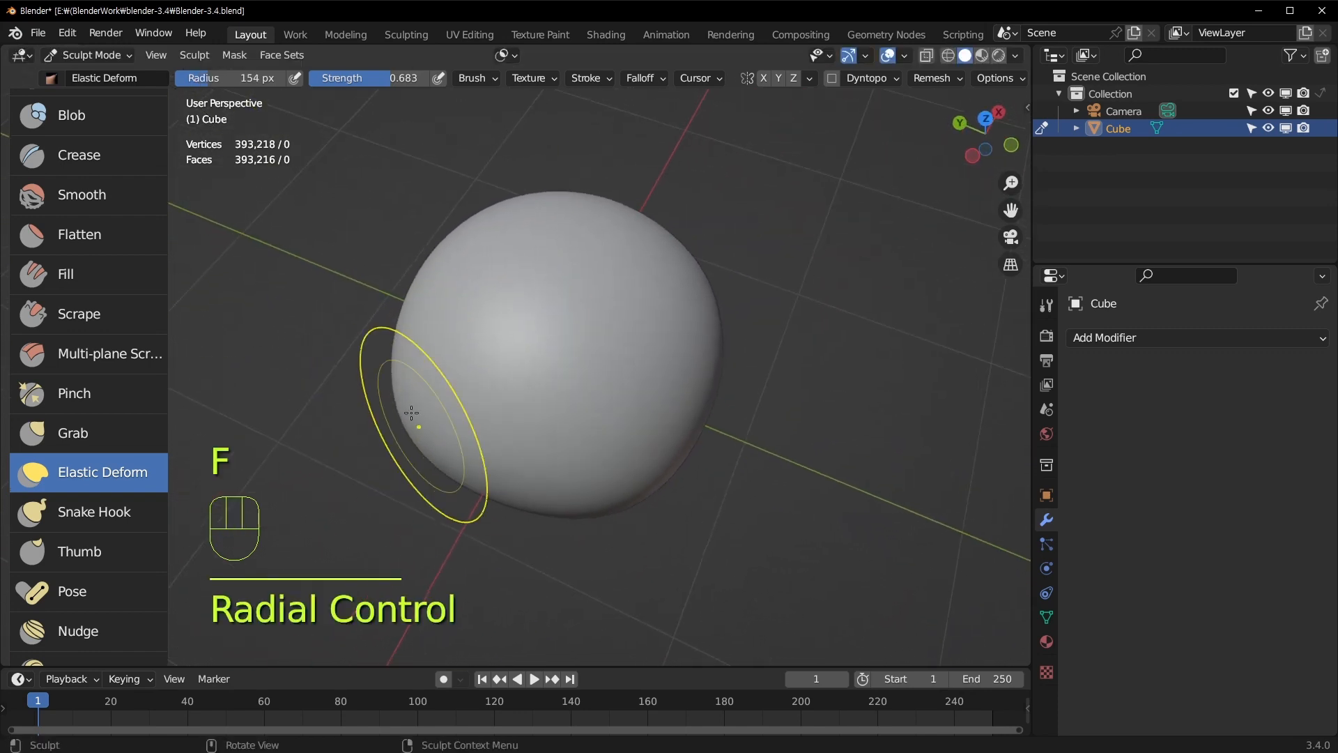
{"action": "left_click_drag", "start_coordinate": [411, 413], "coordinate": [432, 460]}
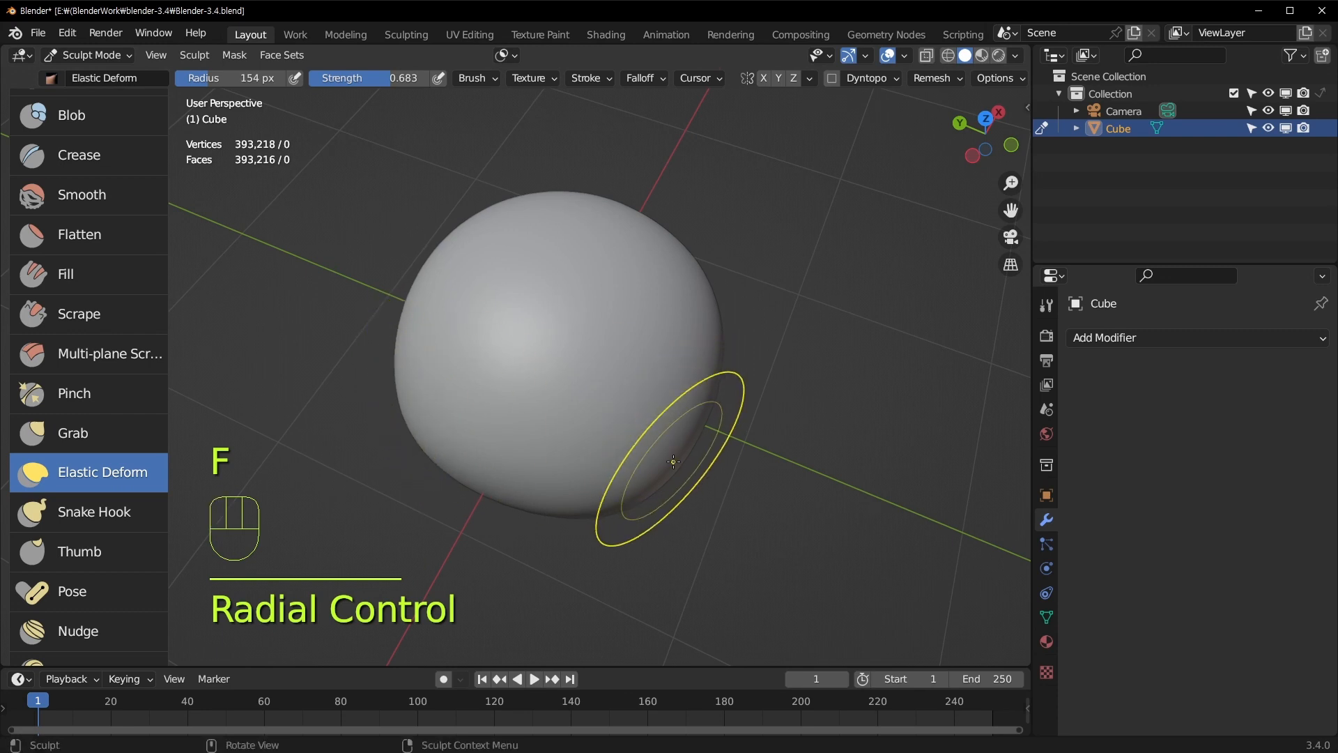
{"action": "mouse_move", "coordinate": [717, 329]}
{"action": "middle_mouse_down"}
{"action": "mouse_move", "coordinate": [537, 263]}
{"action": "mouse_move", "coordinate": [598, 358]}
{"action": "mouse_move", "coordinate": [627, 364]}
{"action": "mouse_move", "coordinate": [670, 489]}
{"action": "middle_mouse_up"}
{"action": "left_click_drag", "start_coordinate": [672, 493], "coordinate": [685, 511]}
{"action": "middle_click_drag", "start_coordinate": [453, 488], "coordinate": [491, 517]}
{"action": "left_click_drag", "start_coordinate": [441, 493], "coordinate": [434, 498]}
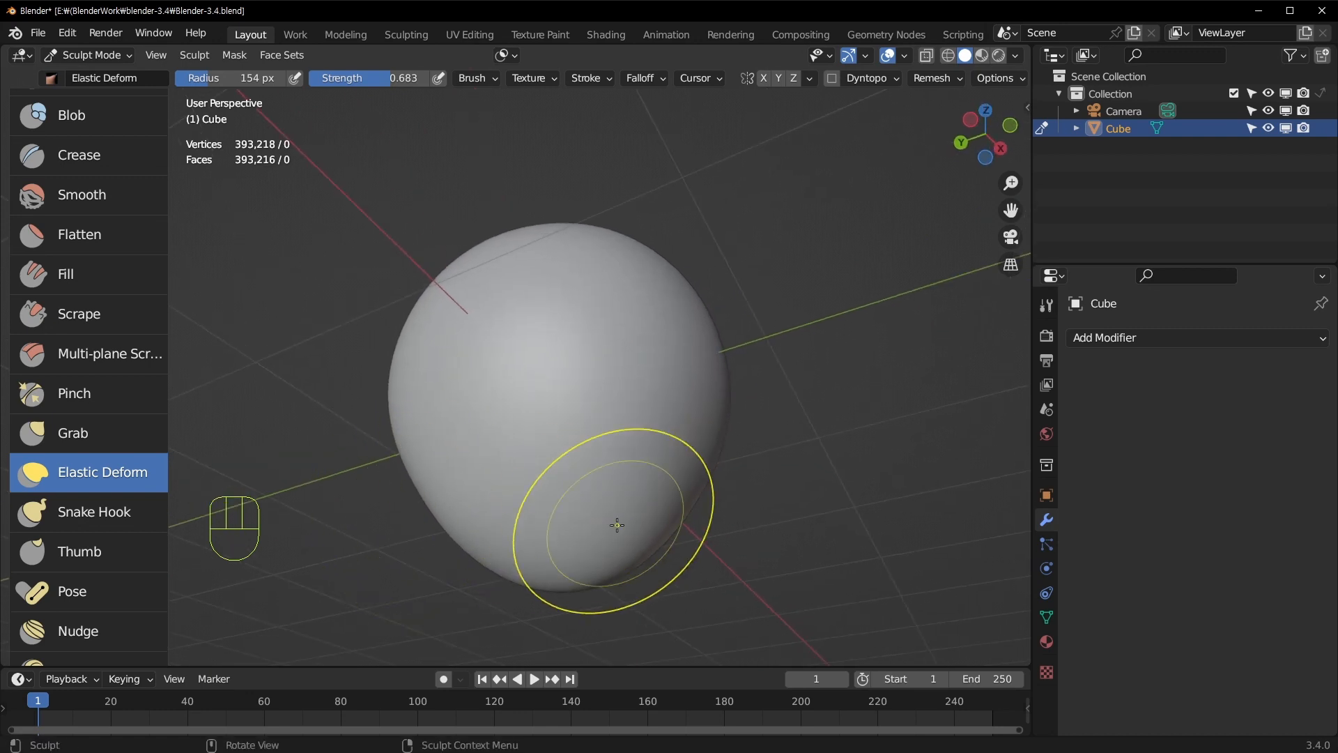
In the front orthographic view, flatten the shape's bottom upward with Elastic Deform, using radii of 96 px and 134 px
{"action": "middle_click_drag", "start_coordinate": [617, 524], "coordinate": [568, 574]}
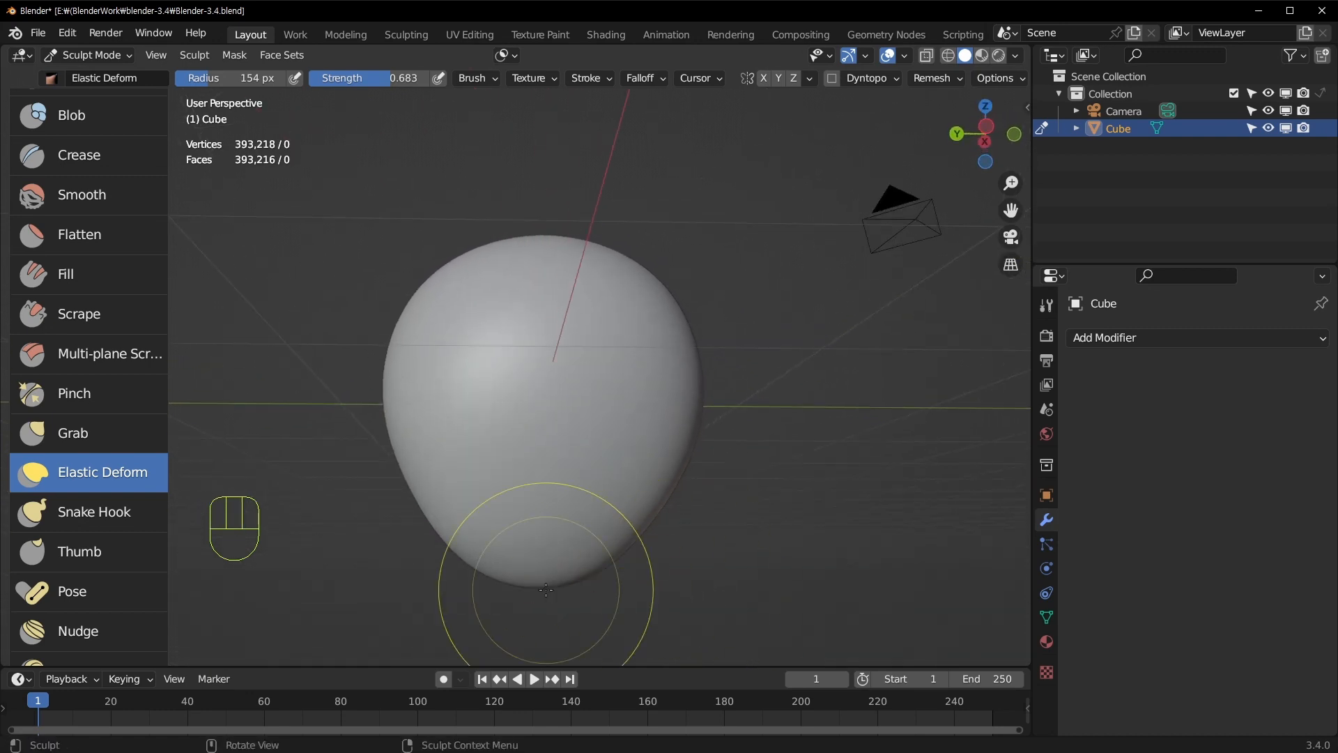
{"action": "key", "text": "KP_1"}
{"action": "key", "text": "f"}
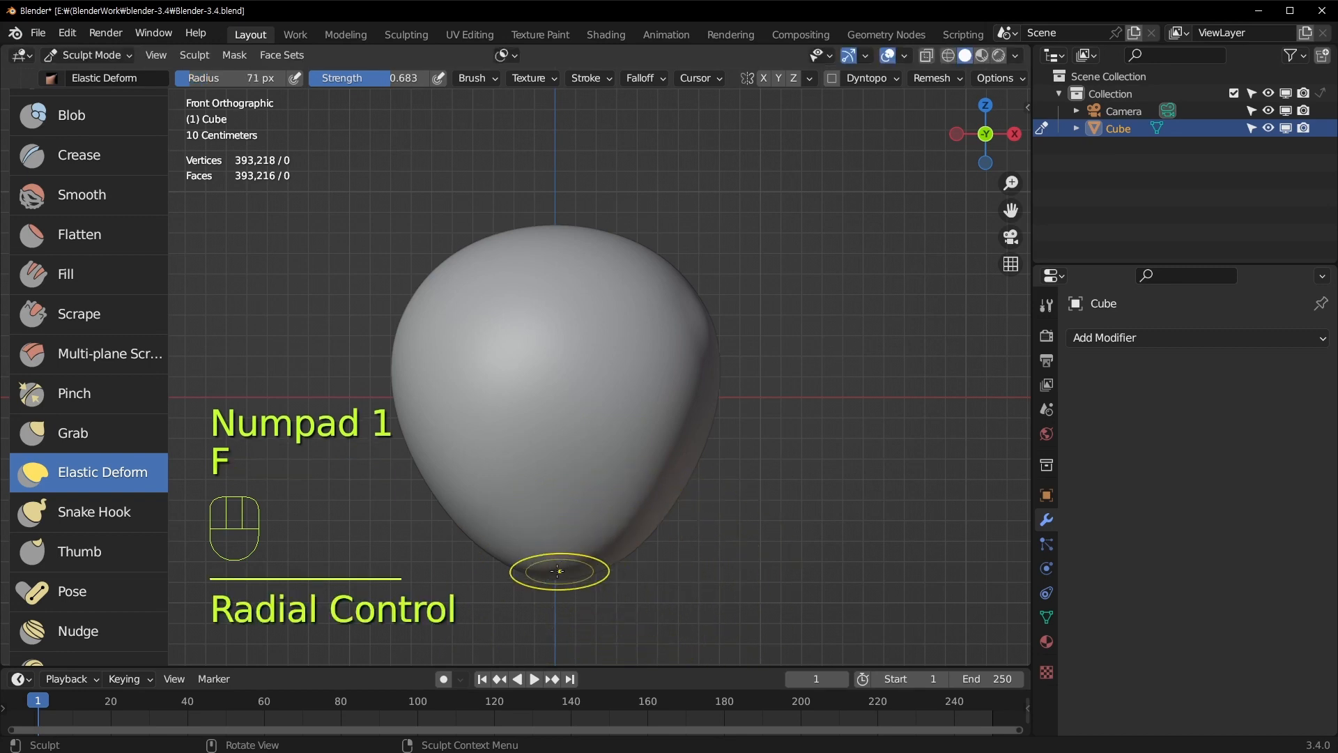
{"action": "key", "text": "f"}
{"action": "left_click", "coordinate": [566, 575]}
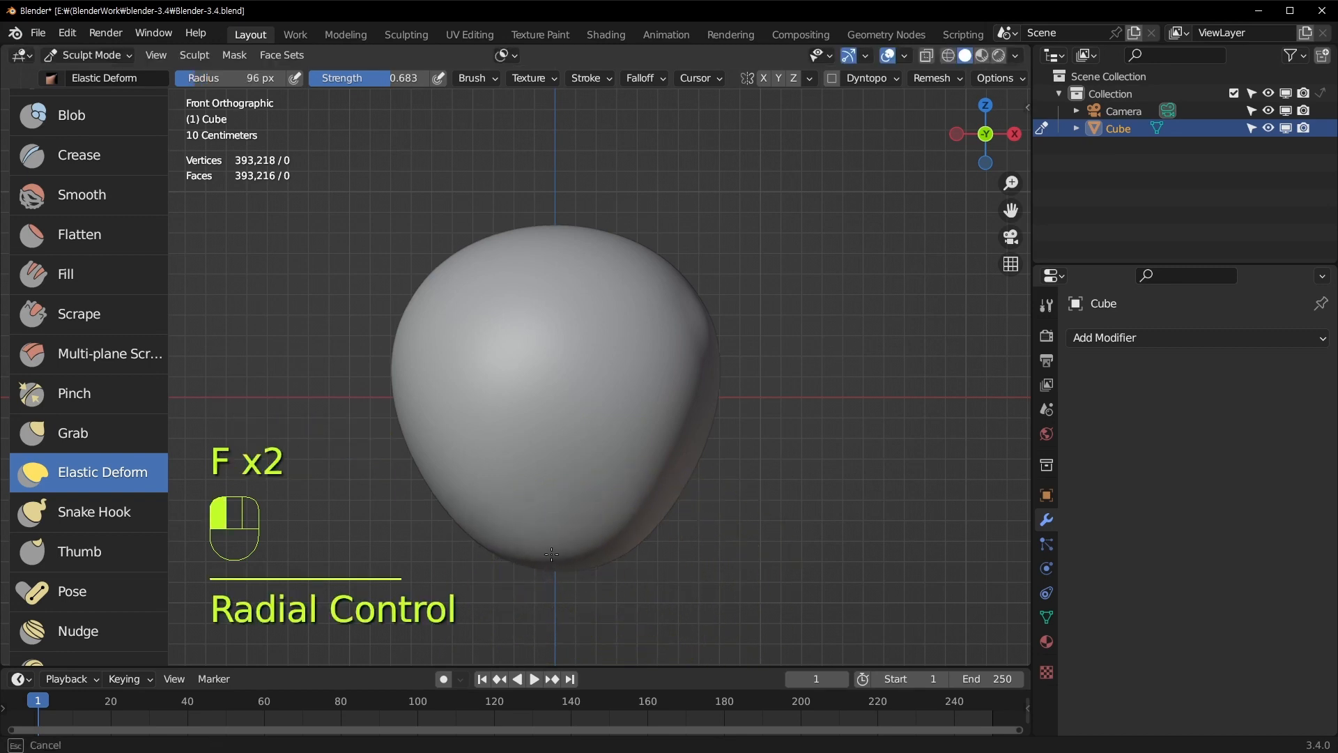
{"action": "key", "text": "f"}
{"action": "left_click", "coordinate": [597, 557]}
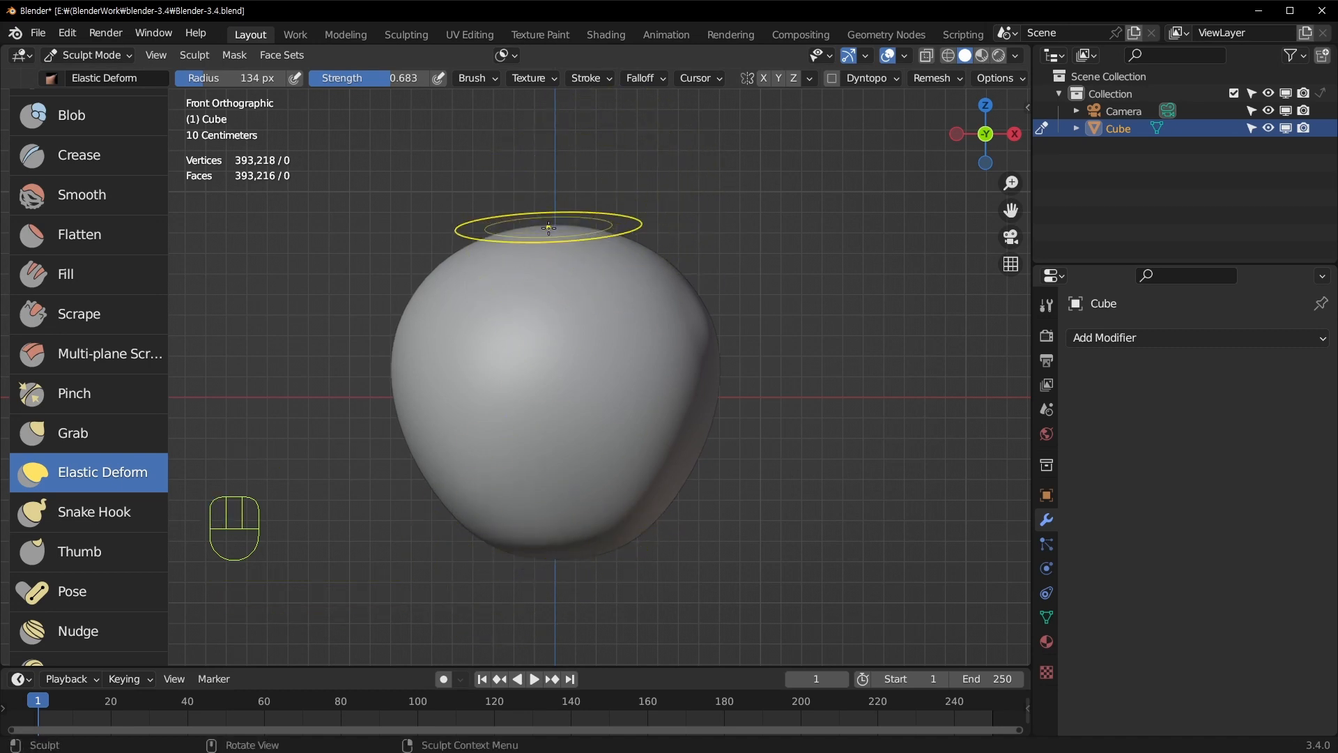
Check the shape's top, return to the front orthographic view and switch to the Grab brush
{"action": "middle_click_drag", "start_coordinate": [528, 224], "coordinate": [354, 360]}
{"action": "key", "text": "KP_1"}
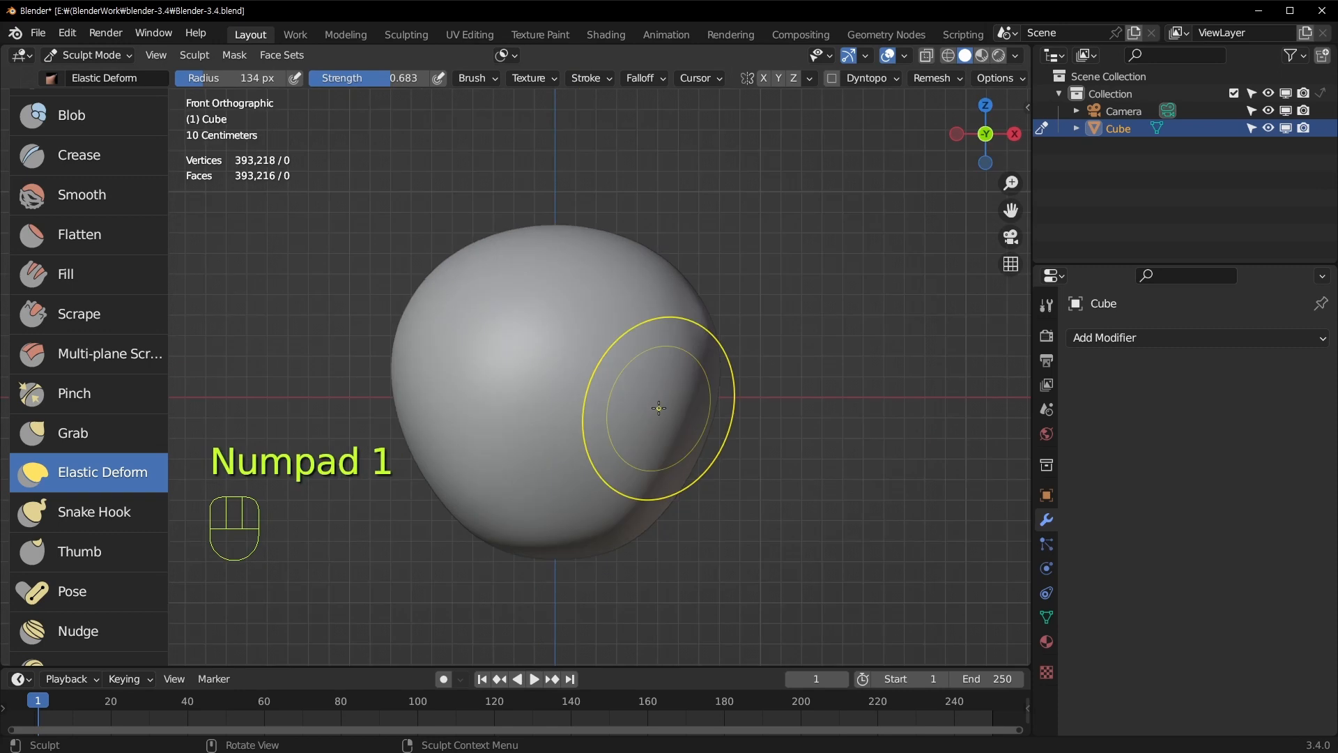
{"action": "left_click", "coordinate": [89, 443]}
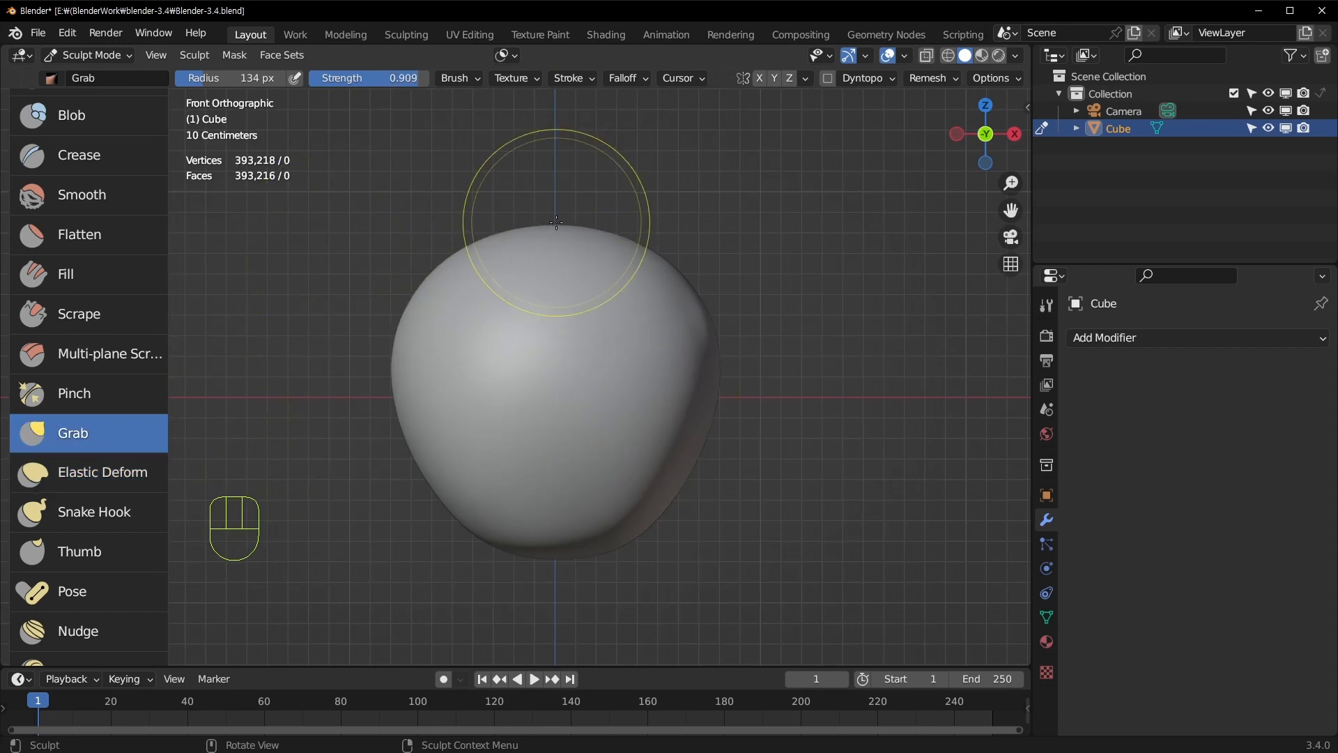
Try pulling the shape's top down into a hollow with the Grab brush at 134 px, inspect it and undo it
{"action": "left_click_drag", "start_coordinate": [554, 225], "coordinate": [556, 225]}
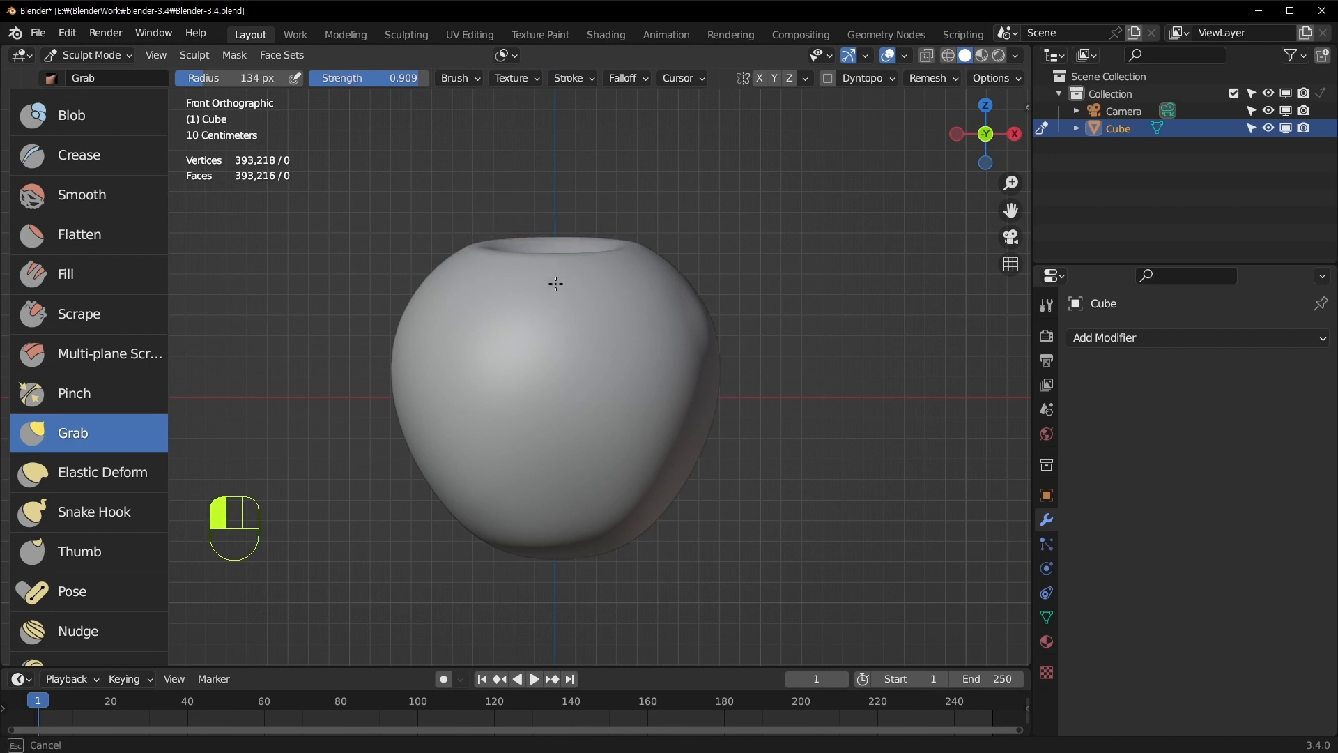
{"action": "left_click_drag", "start_coordinate": [554, 290], "coordinate": [554, 290]}
{"action": "mouse_move", "coordinate": [554, 290]}
{"action": "middle_mouse_down"}
{"action": "mouse_move", "coordinate": [621, 290]}
{"action": "mouse_move", "coordinate": [618, 352]}
{"action": "middle_mouse_up"}
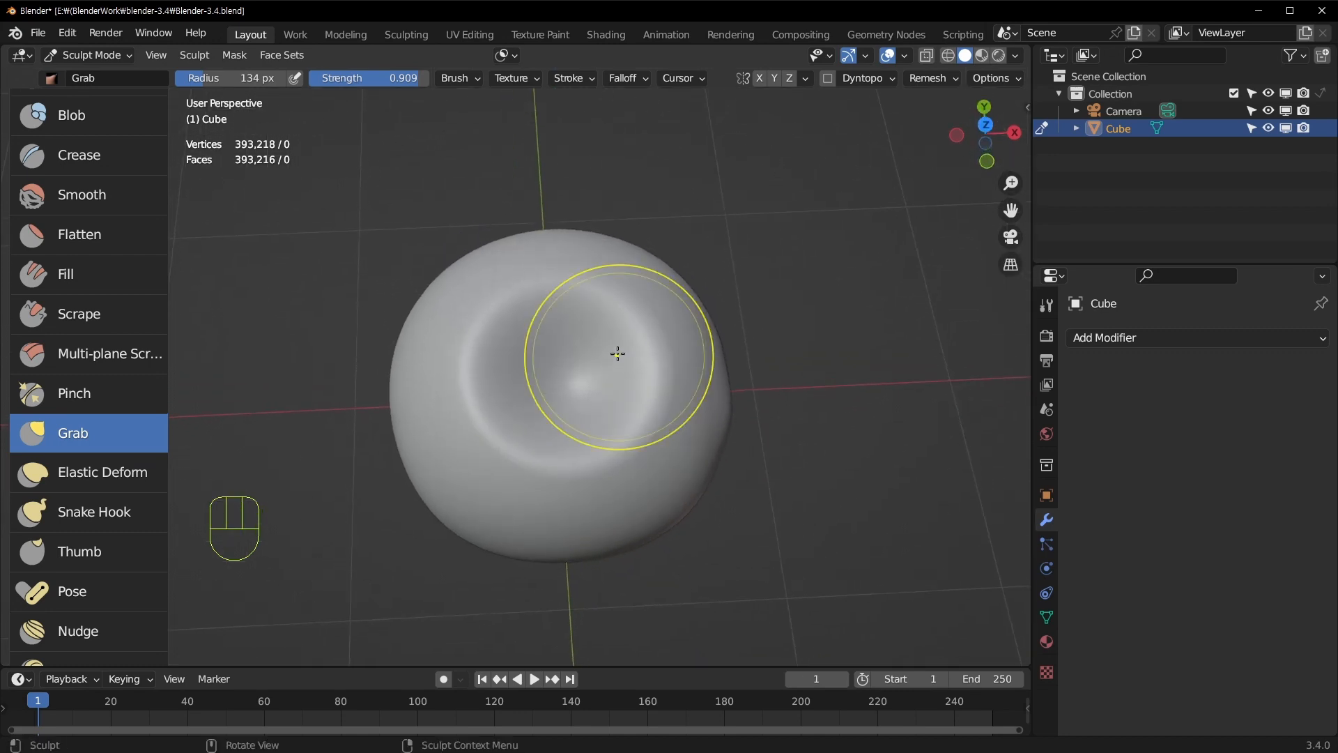
{"action": "scroll", "coordinate": [653, 330], "scroll_direction": "up", "scroll_amount": 4}
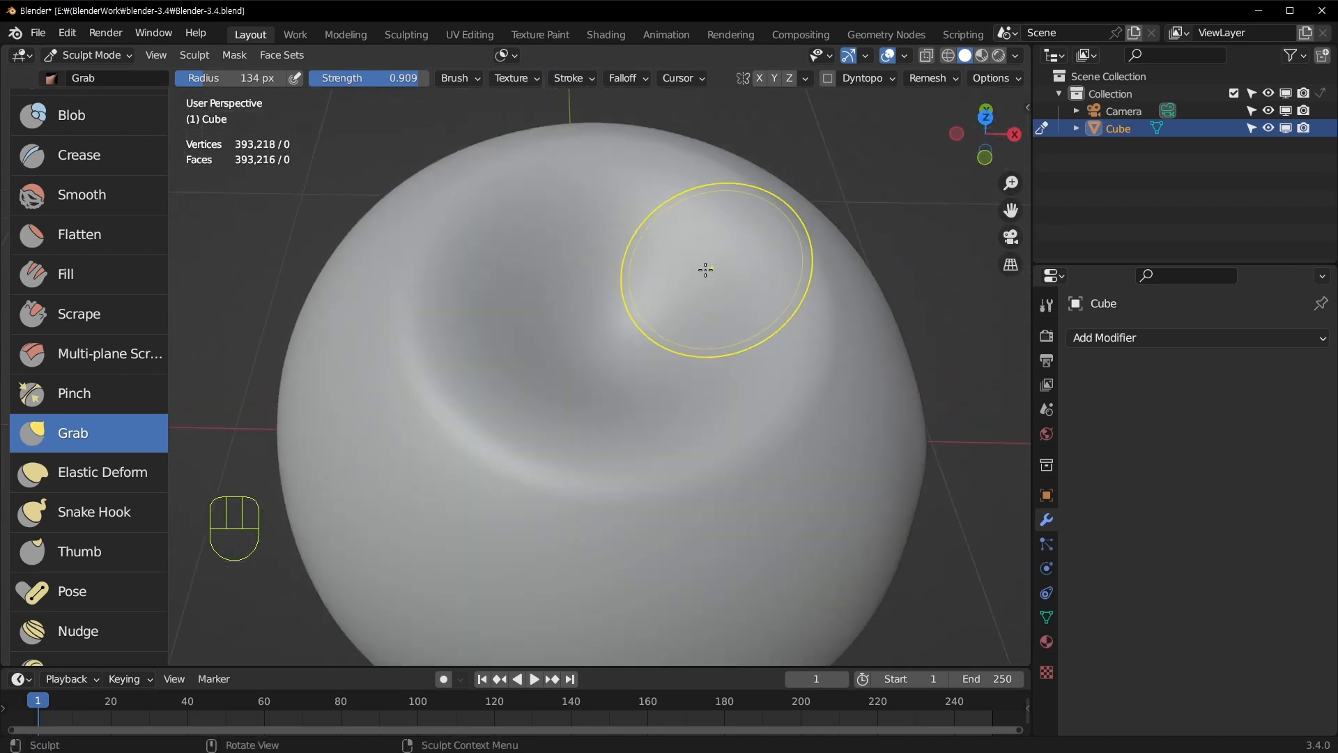
{"action": "scroll", "coordinate": [618, 349], "scroll_direction": "up", "scroll_amount": 2}
{"action": "scroll", "coordinate": [672, 306], "scroll_direction": "down", "scroll_amount": 5}
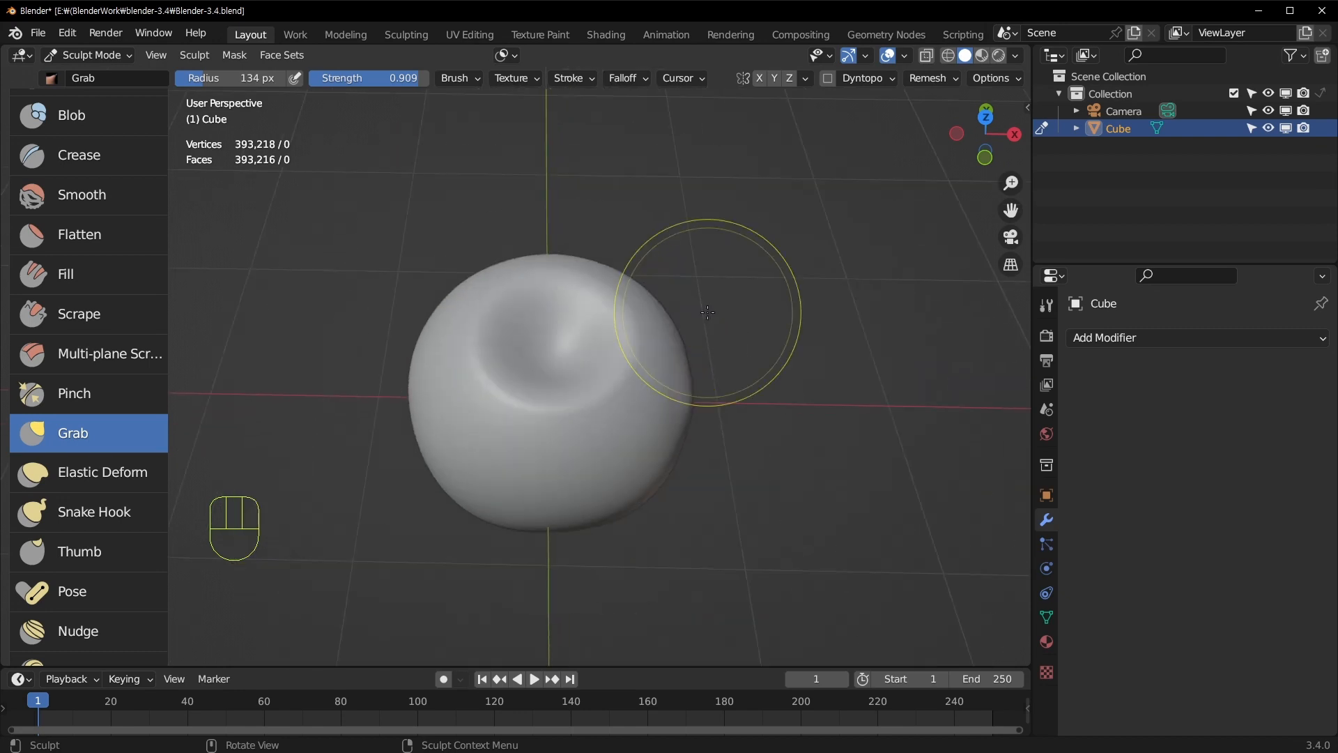
{"action": "key", "text": "ctrl+z"}
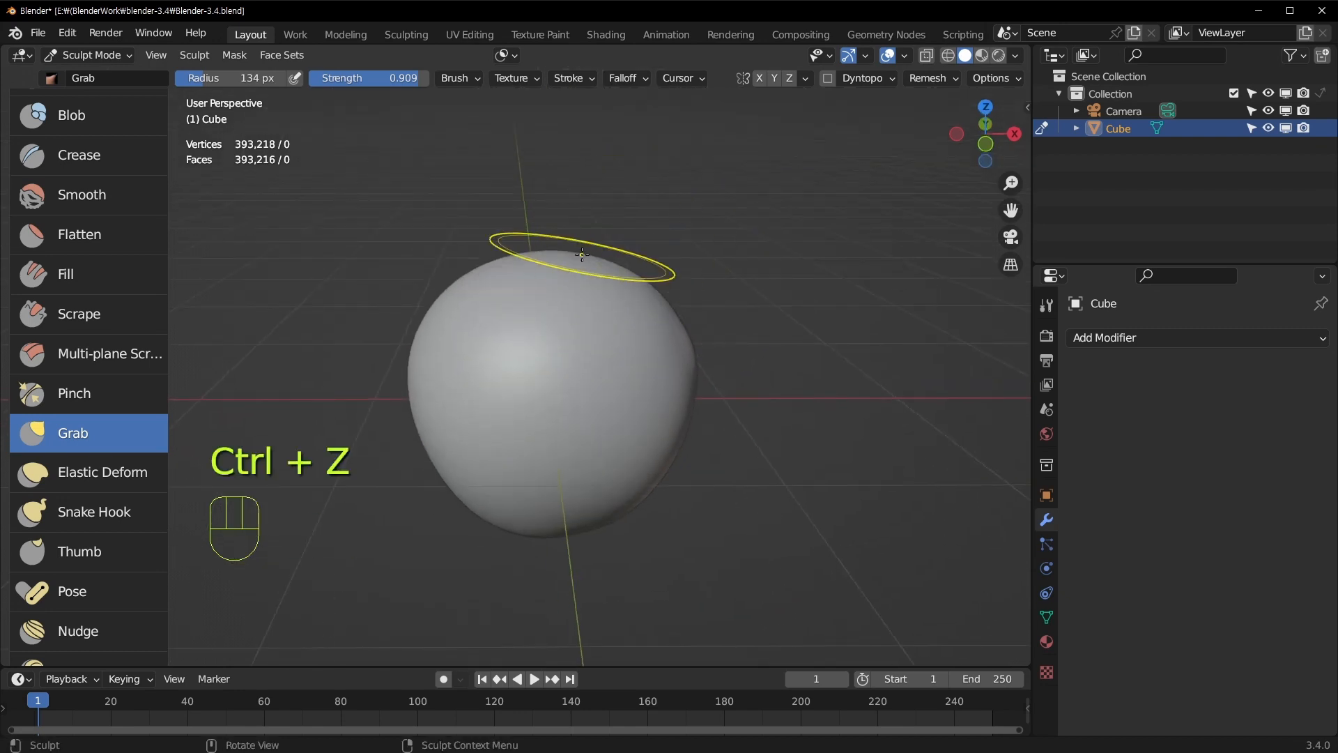
Return to the front orthographic view, check the Grab brush's falloff settings and switch to the Draw brush
{"action": "key", "text": "KP_1"}
{"action": "scroll", "coordinate": [582, 255], "scroll_direction": "up", "scroll_amount": 3}
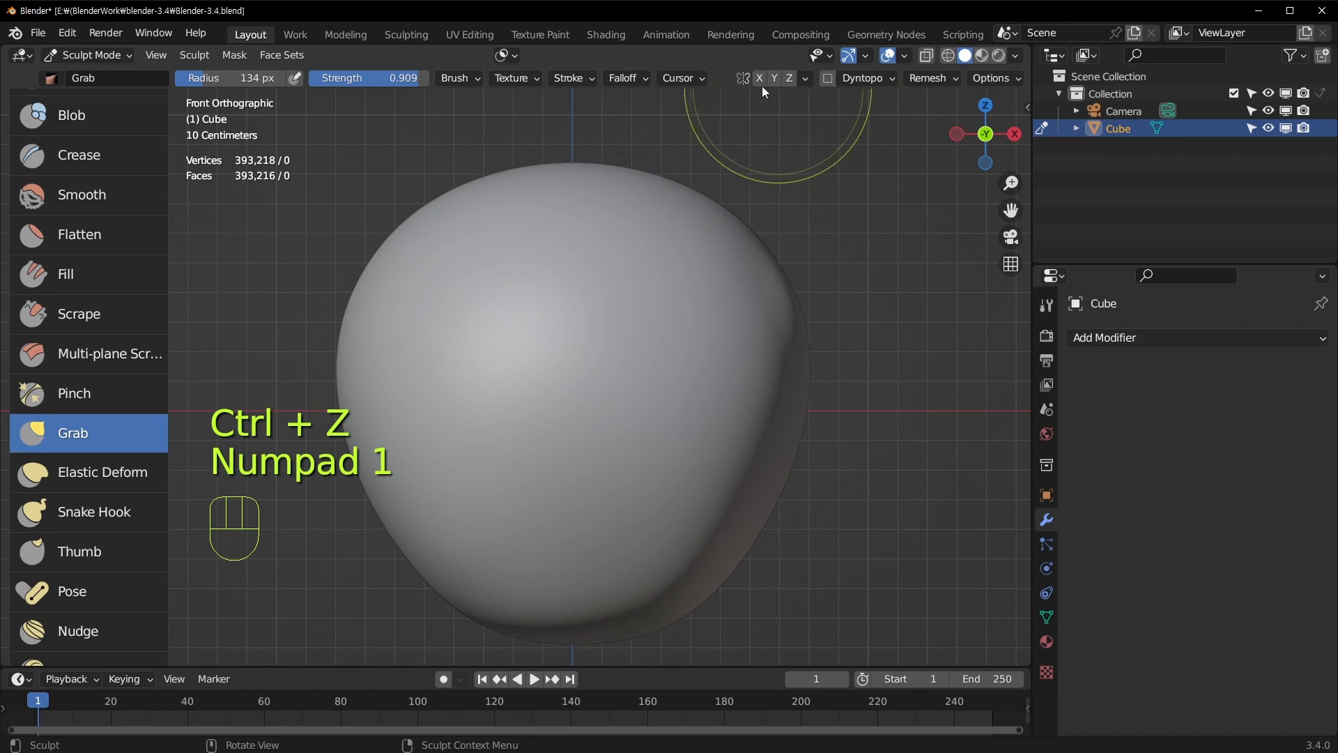
{"action": "left_click", "coordinate": [617, 78]}
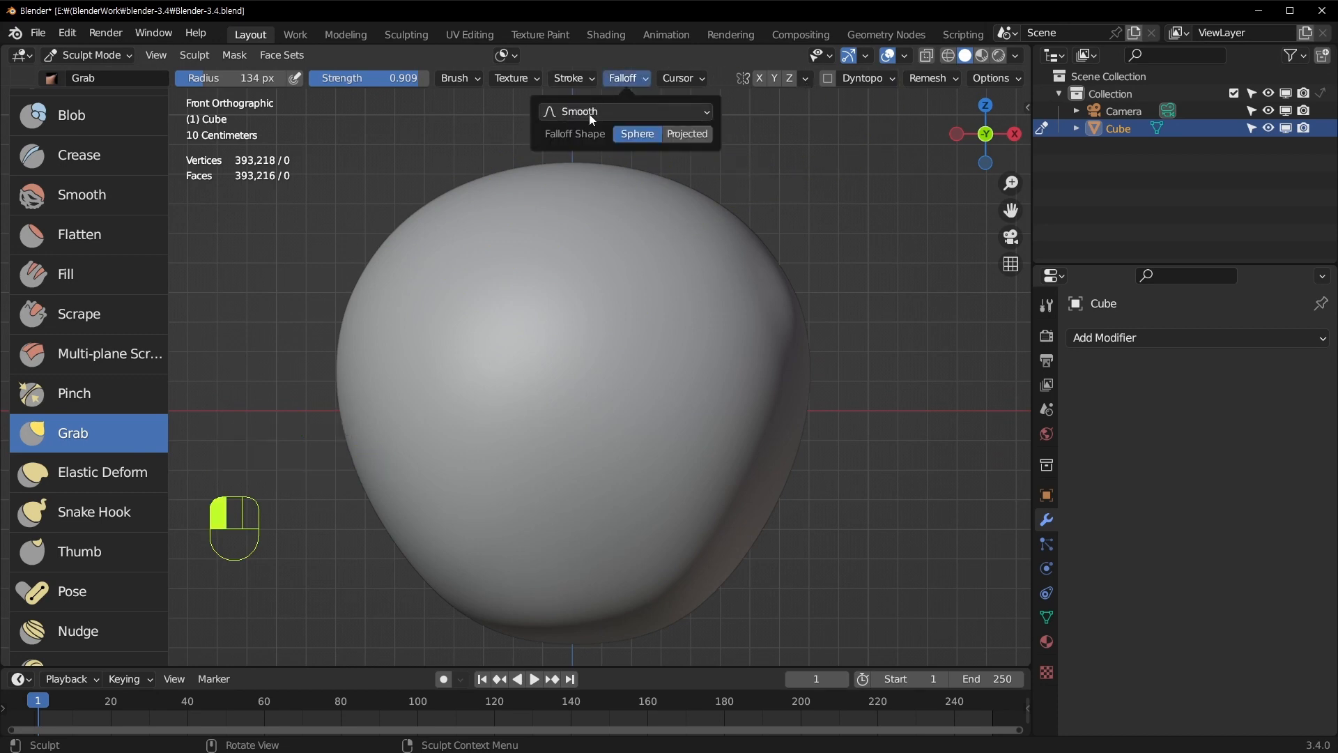
{"action": "scroll", "coordinate": [98, 157], "scroll_direction": "up", "scroll_amount": 10}
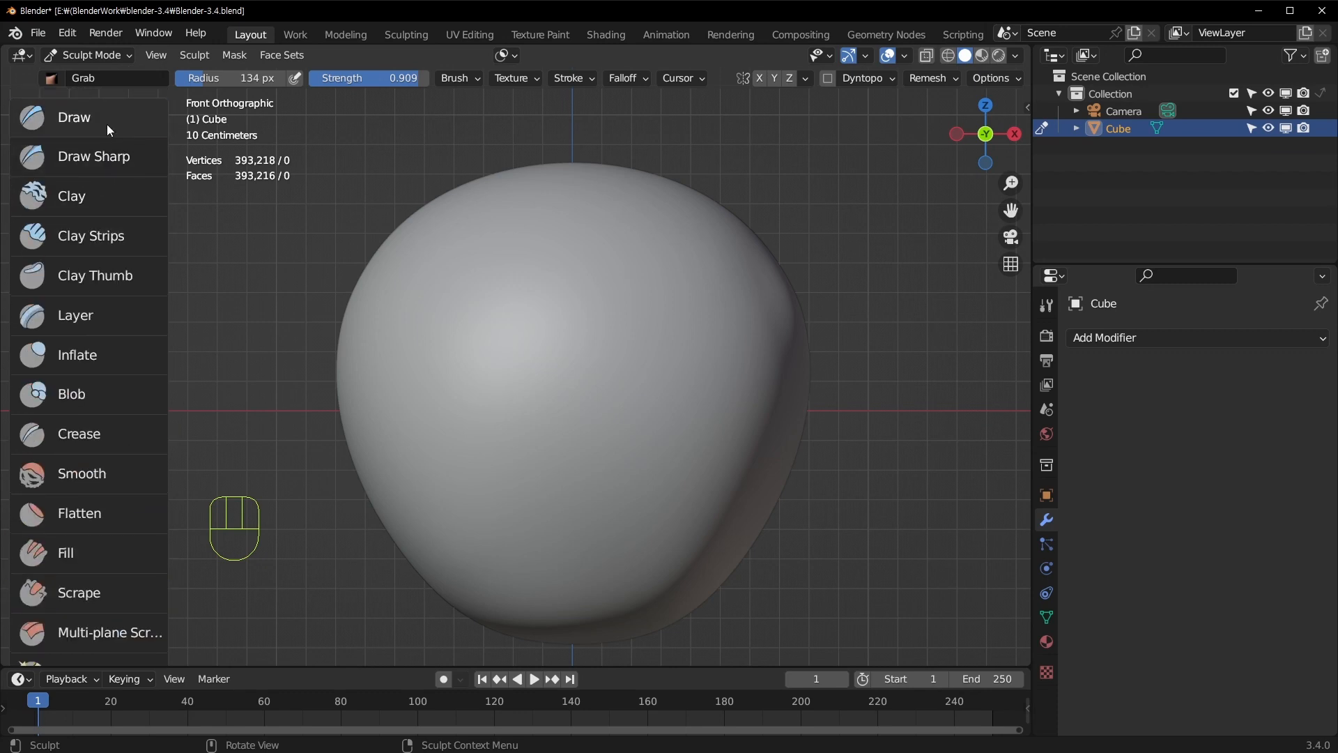
{"action": "left_click", "coordinate": [107, 124]}
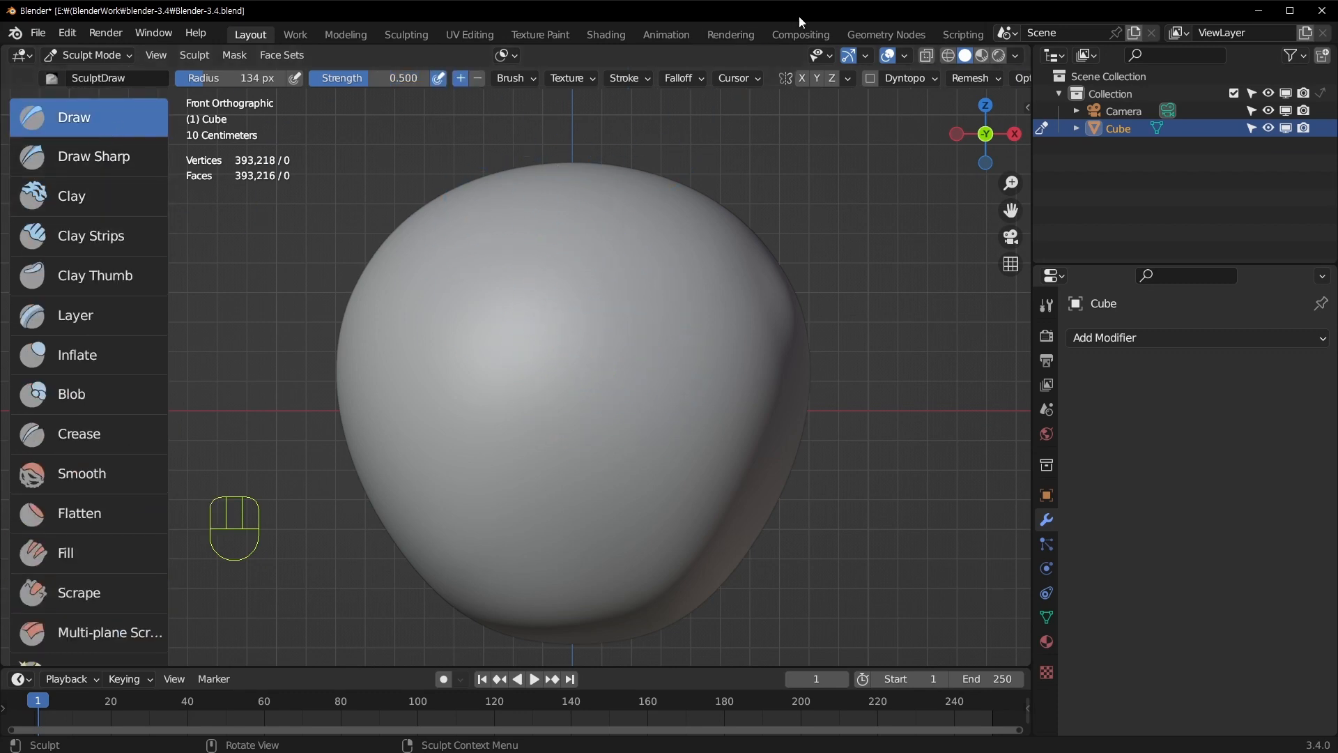
Try a diagonal Draw stroke across the shape's front at a 54 px radius, inspect it from the side and undo it
{"action": "scroll", "coordinate": [603, 412], "scroll_direction": "up", "scroll_amount": 1}
{"action": "key", "text": "f"}
{"action": "left_click", "coordinate": [574, 373]}
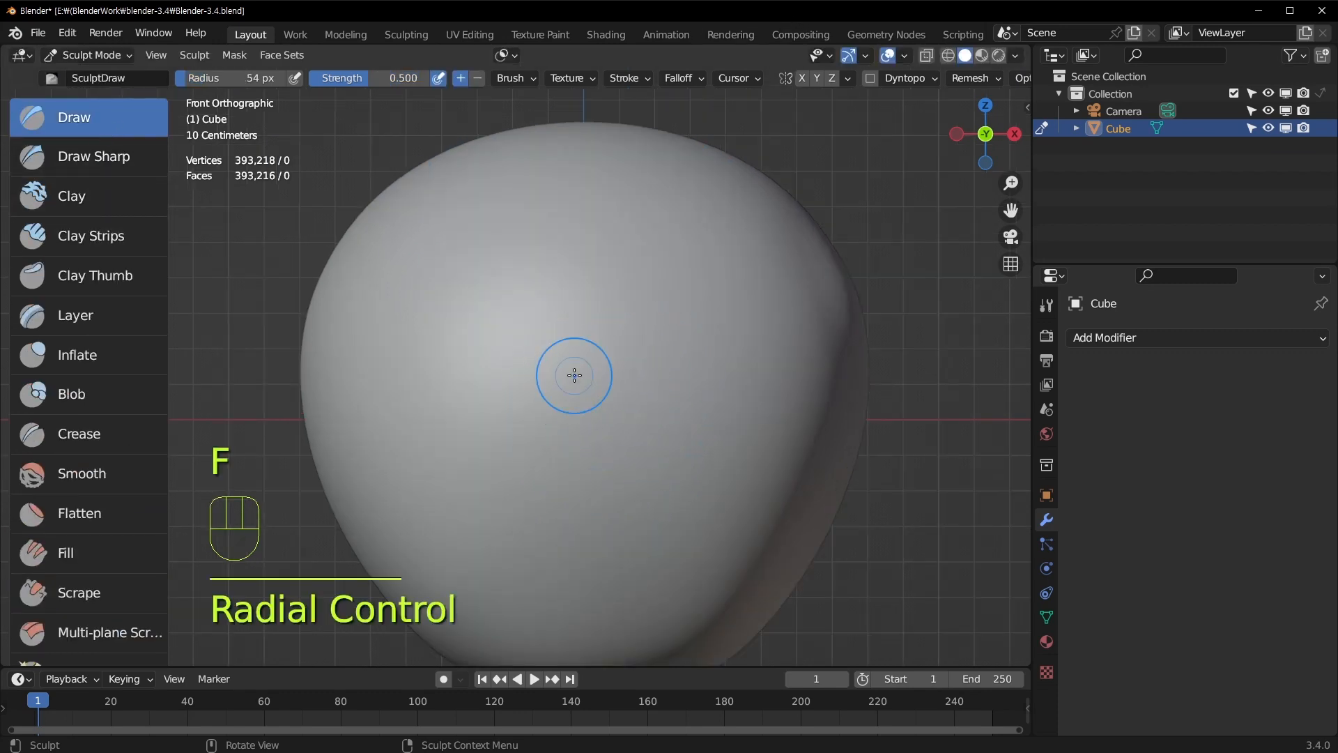
{"action": "mouse_move", "coordinate": [703, 338]}
{"action": "left_mouse_down"}
{"action": "mouse_move", "coordinate": [663, 393]}
{"action": "mouse_move", "coordinate": [552, 446]}
{"action": "left_mouse_up"}
{"action": "scroll", "coordinate": [699, 380], "scroll_direction": "up", "scroll_amount": 3}
{"action": "middle_click_drag", "start_coordinate": [699, 379], "coordinate": [770, 329]}
{"action": "scroll", "coordinate": [771, 353], "scroll_direction": "down", "scroll_amount": 4}
{"action": "scroll", "coordinate": [681, 313], "scroll_direction": "up", "scroll_amount": 2}
{"action": "middle_click_drag", "start_coordinate": [681, 314], "coordinate": [708, 239]}
{"action": "key", "text": "ctrl+z"}
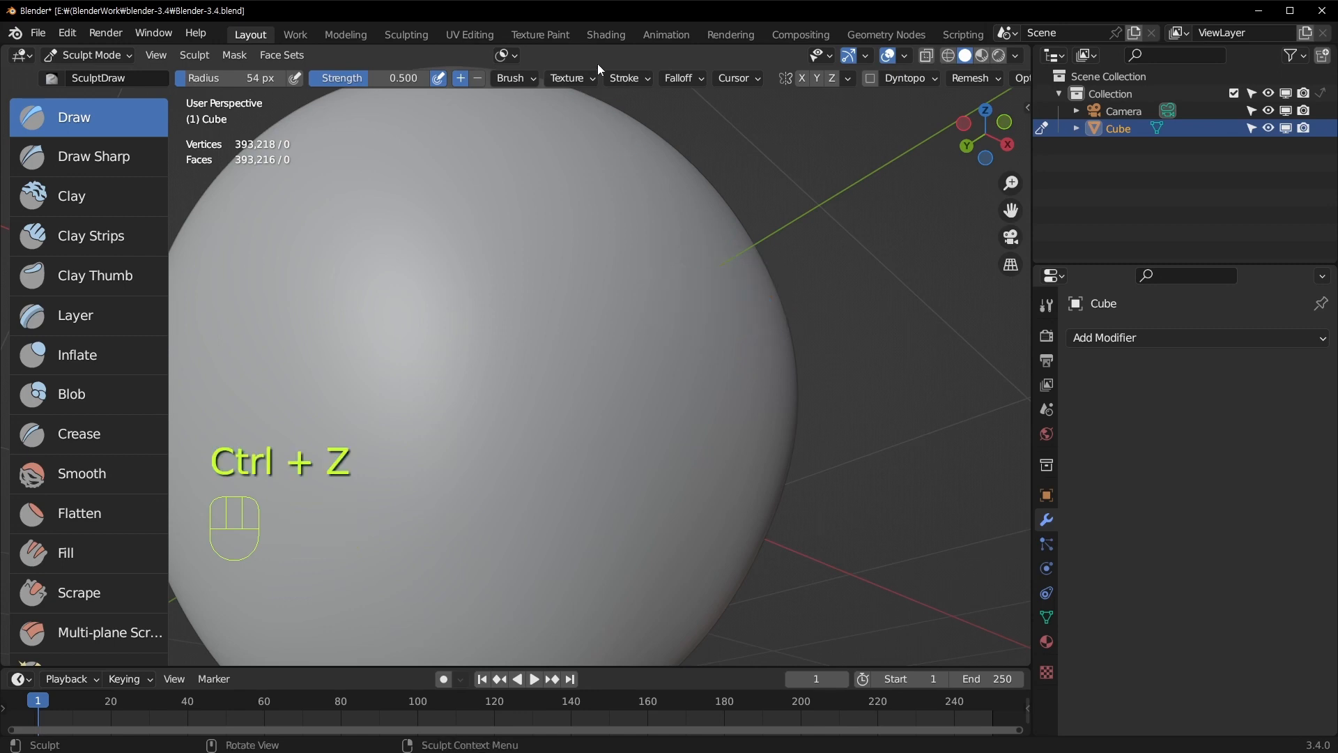
Set the Draw brush's falloff to Constant, try a horizontal stroke at a 112 px radius, then undo it
{"action": "left_click", "coordinate": [674, 78]}
{"action": "left_click", "coordinate": [652, 111]}
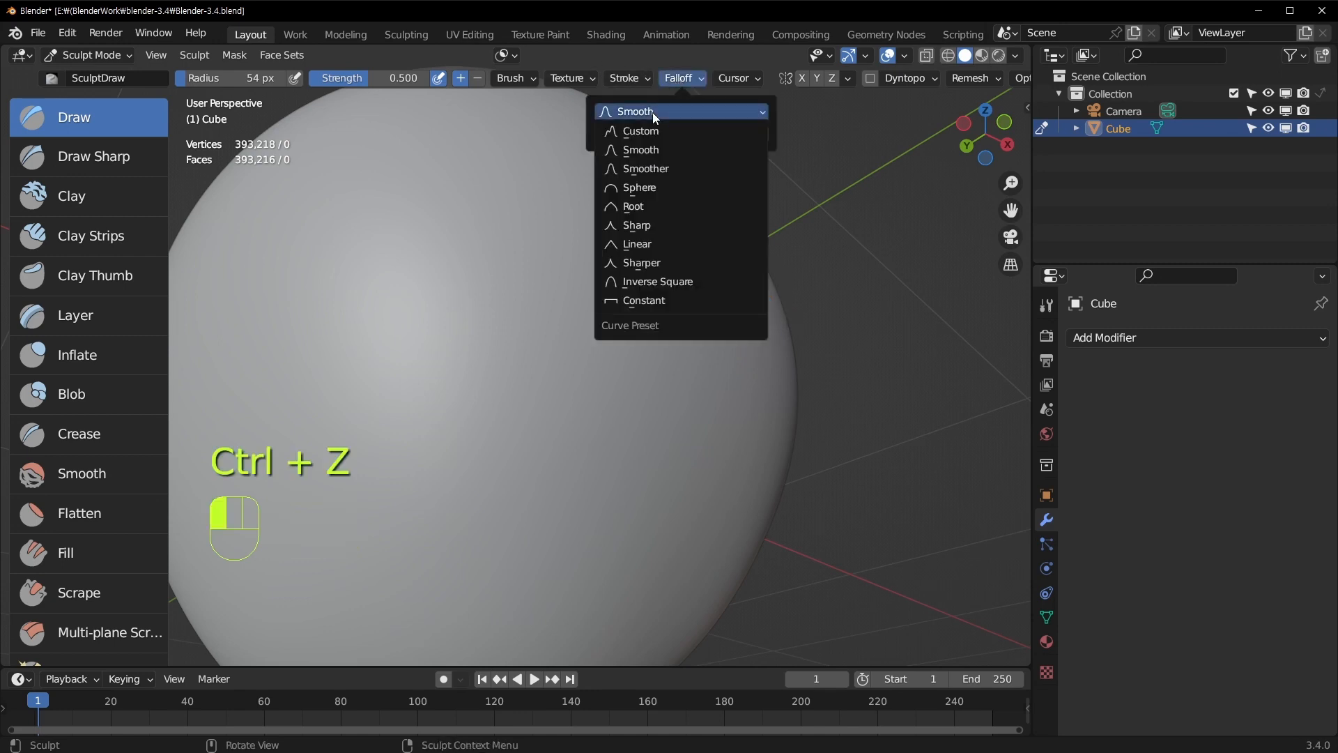
{"action": "left_click", "coordinate": [645, 301]}
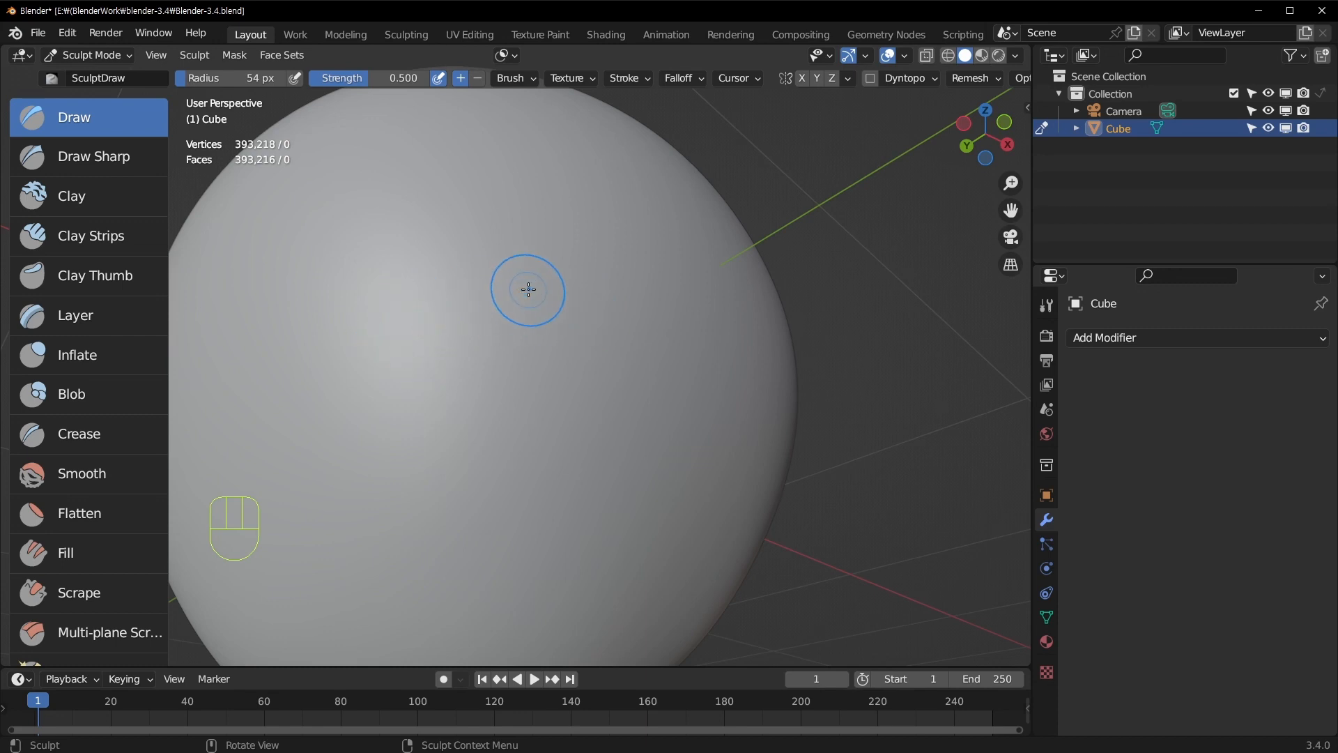
{"action": "key", "text": "f"}
{"action": "left_click", "coordinate": [615, 328]}
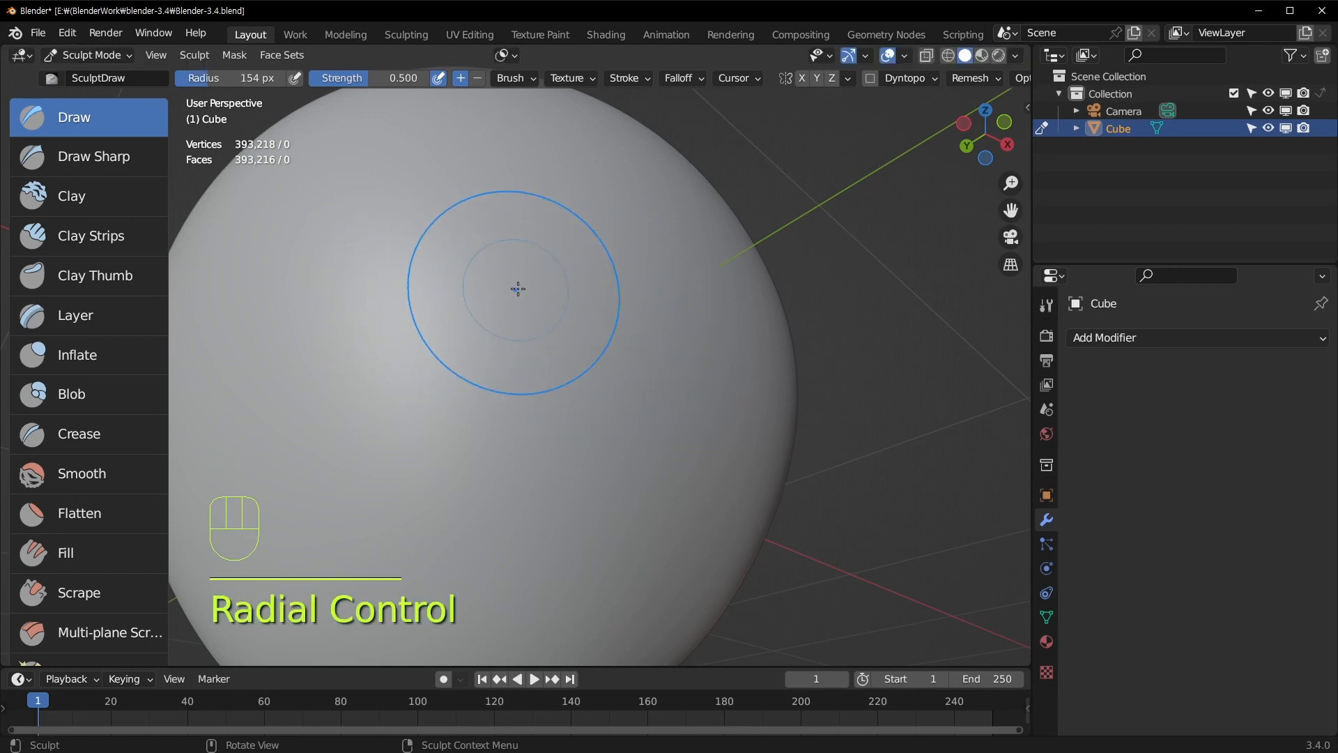
{"action": "key", "text": "f"}
{"action": "left_click", "coordinate": [486, 286]}
{"action": "left_click_drag", "start_coordinate": [467, 281], "coordinate": [655, 285]}
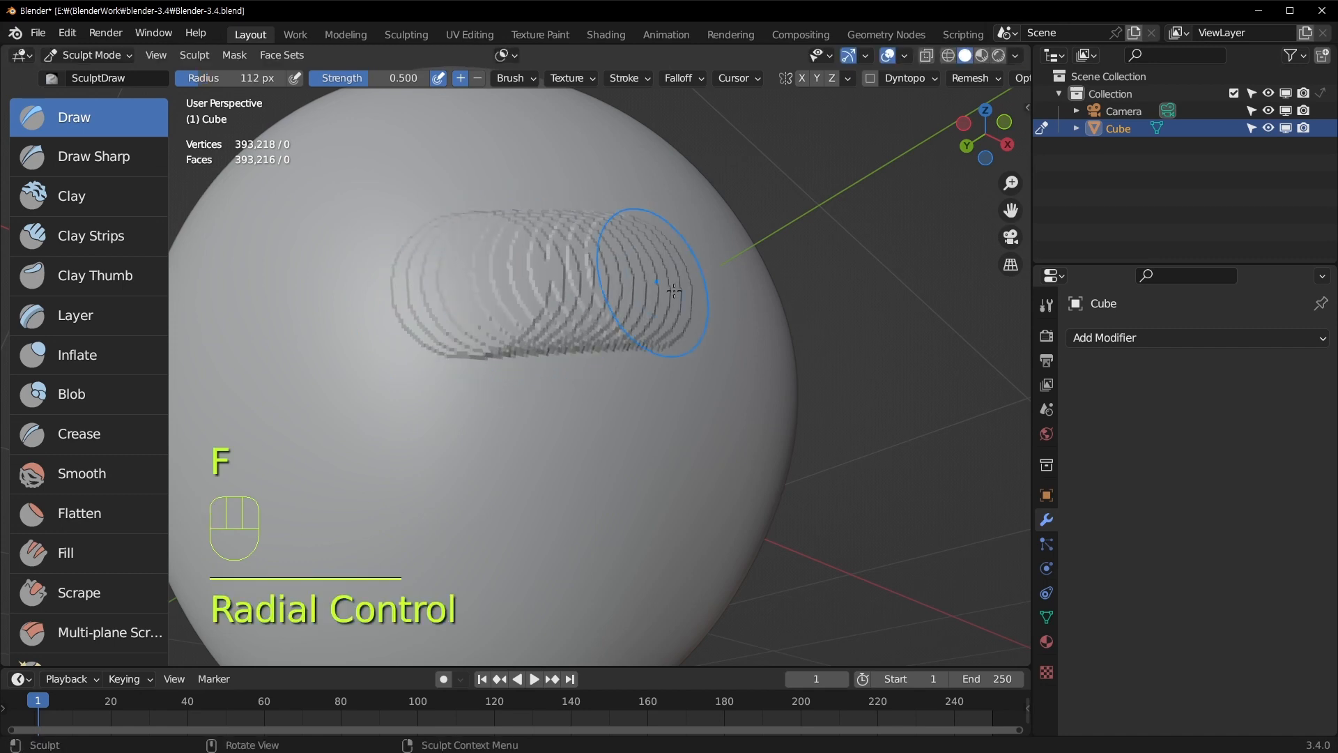
{"action": "middle_click_drag", "start_coordinate": [777, 331], "coordinate": [744, 361]}
{"action": "key", "text": "ctrl+z"}
Reduce the radius to 61 px, examine the circular Constant-falloff mark up close and undo it
{"action": "key", "text": "f"}
{"action": "left_click", "coordinate": [641, 373]}
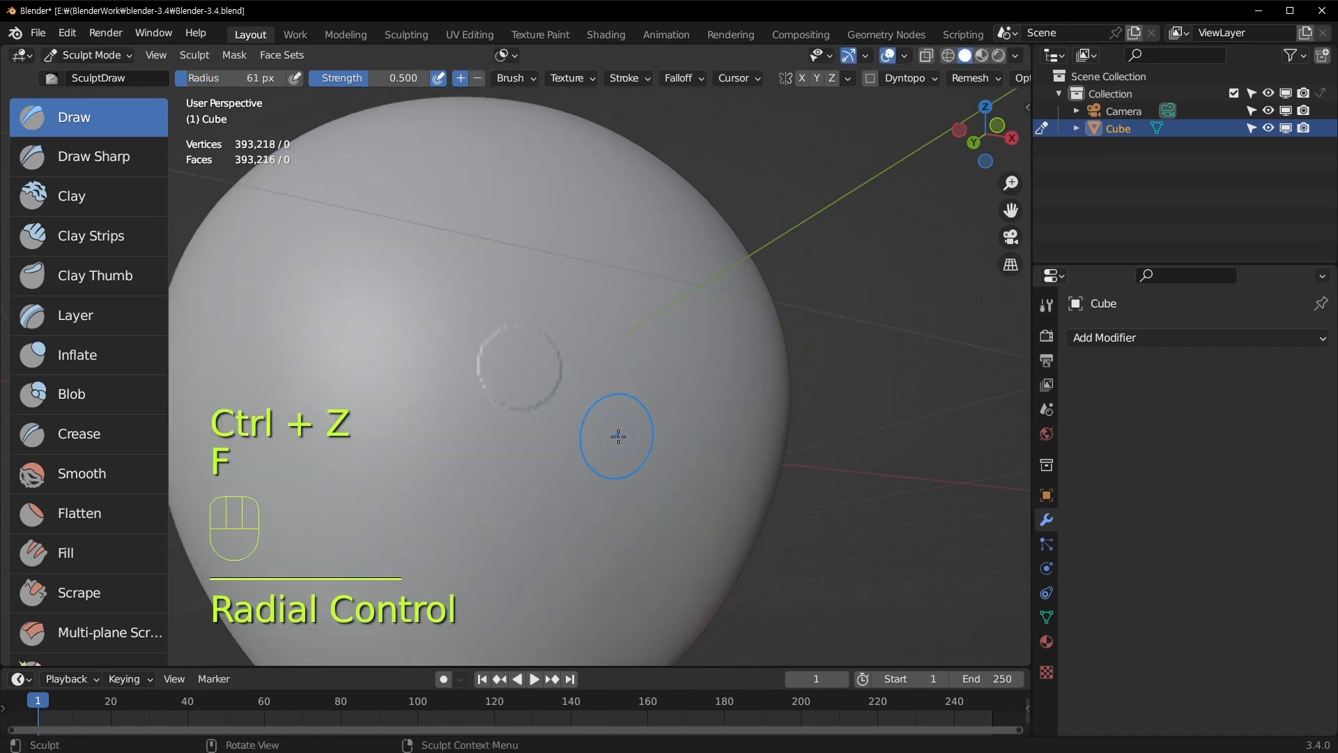
{"action": "scroll", "coordinate": [553, 388], "scroll_direction": "up", "scroll_amount": 4}
{"action": "middle_click_drag", "start_coordinate": [466, 331], "coordinate": [614, 313]}
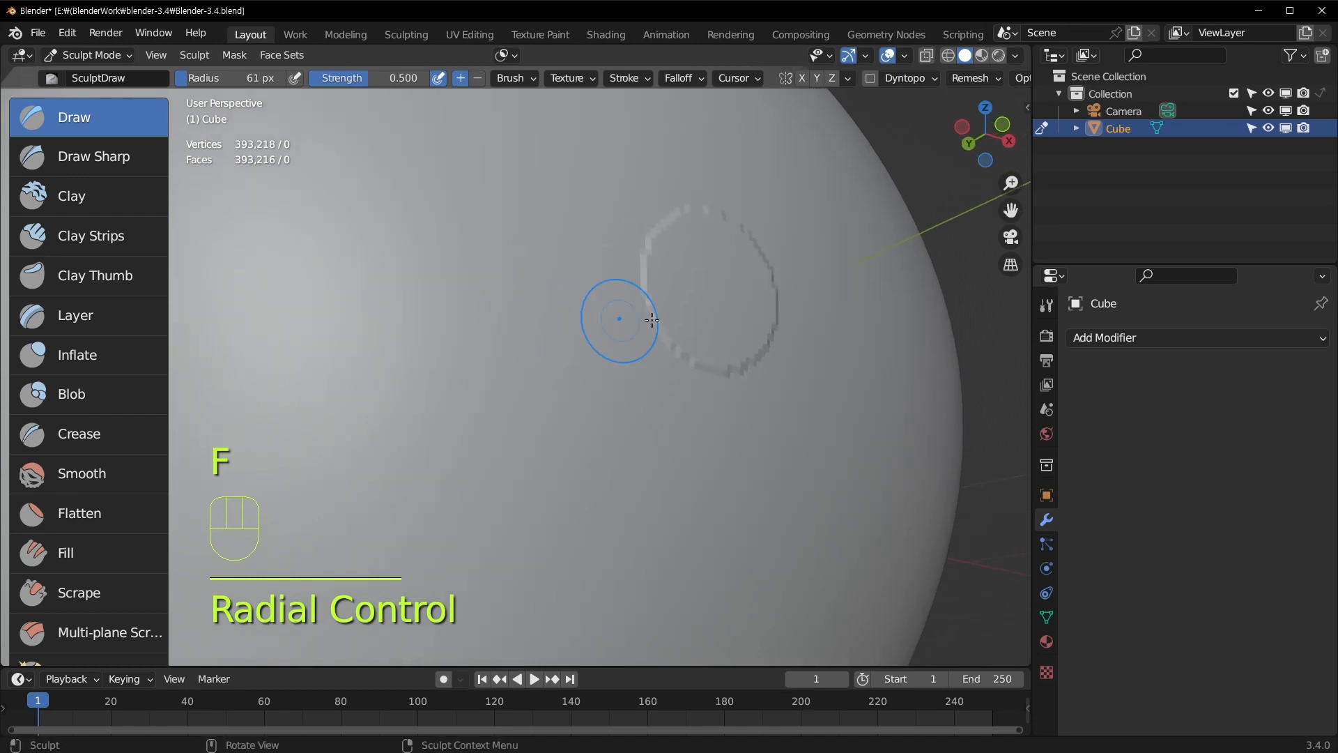
{"action": "key", "text": "ctrl+z"}
Check the Draw brush's stroke settings and try a Custom falloff curve
{"action": "left_click", "coordinate": [631, 78]}
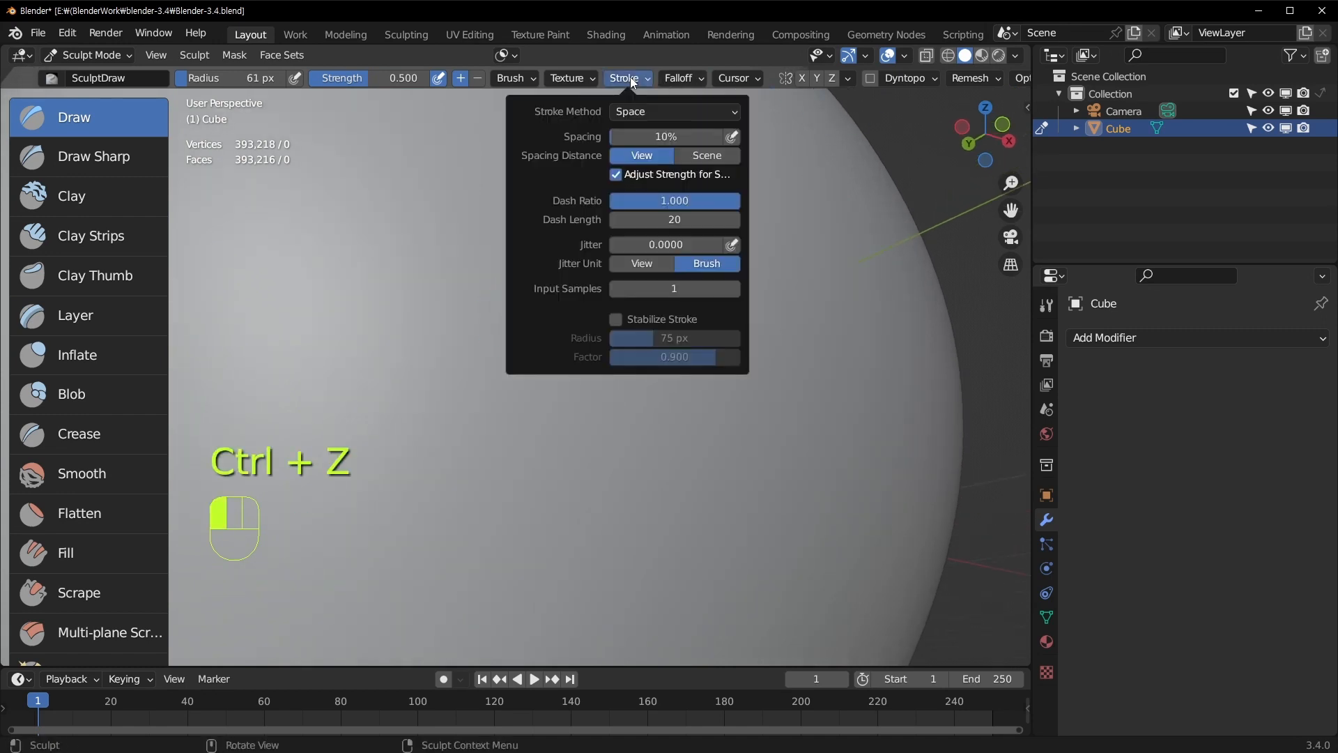
{"action": "left_click", "coordinate": [680, 78]}
{"action": "left_click", "coordinate": [661, 112]}
{"action": "left_click", "coordinate": [647, 207]}
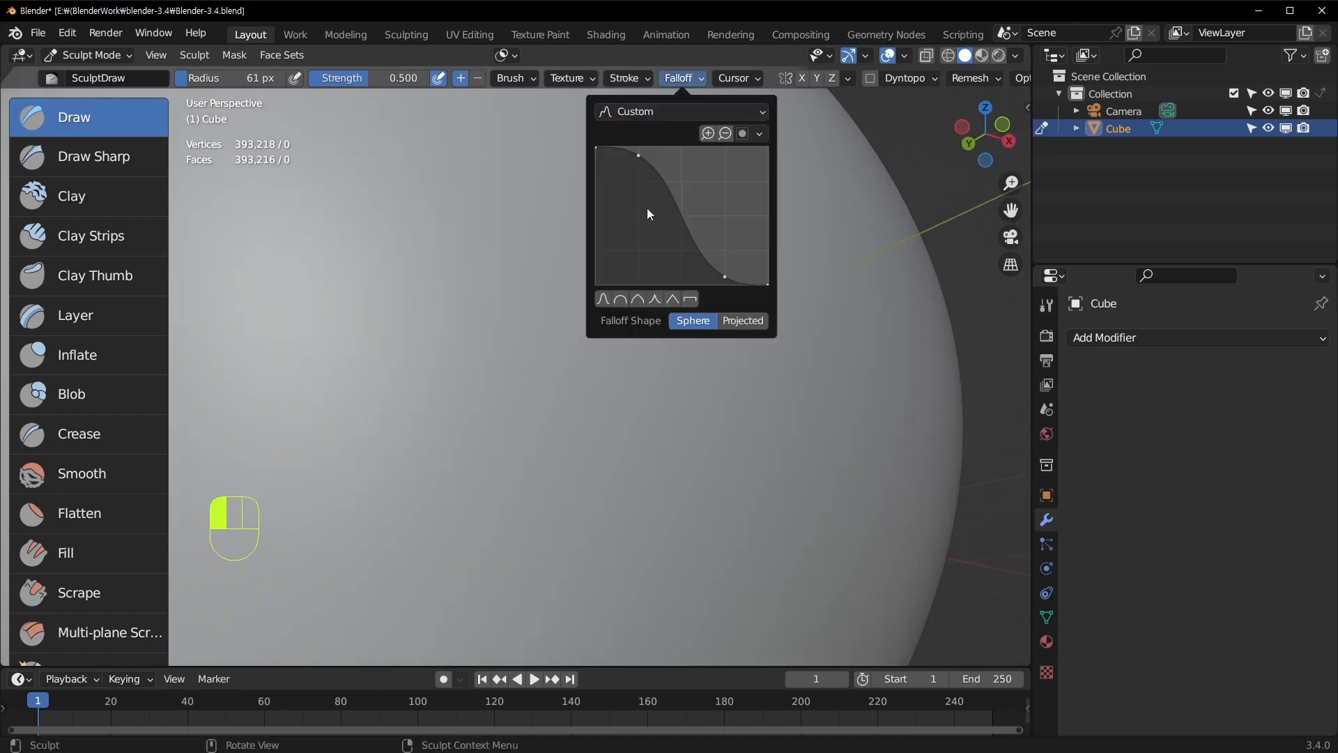
Set the Draw brush's falloff back to Smooth, try a mark at an 89 px radius and undo it
{"action": "left_click", "coordinate": [685, 81]}
{"action": "left_click", "coordinate": [661, 112]}
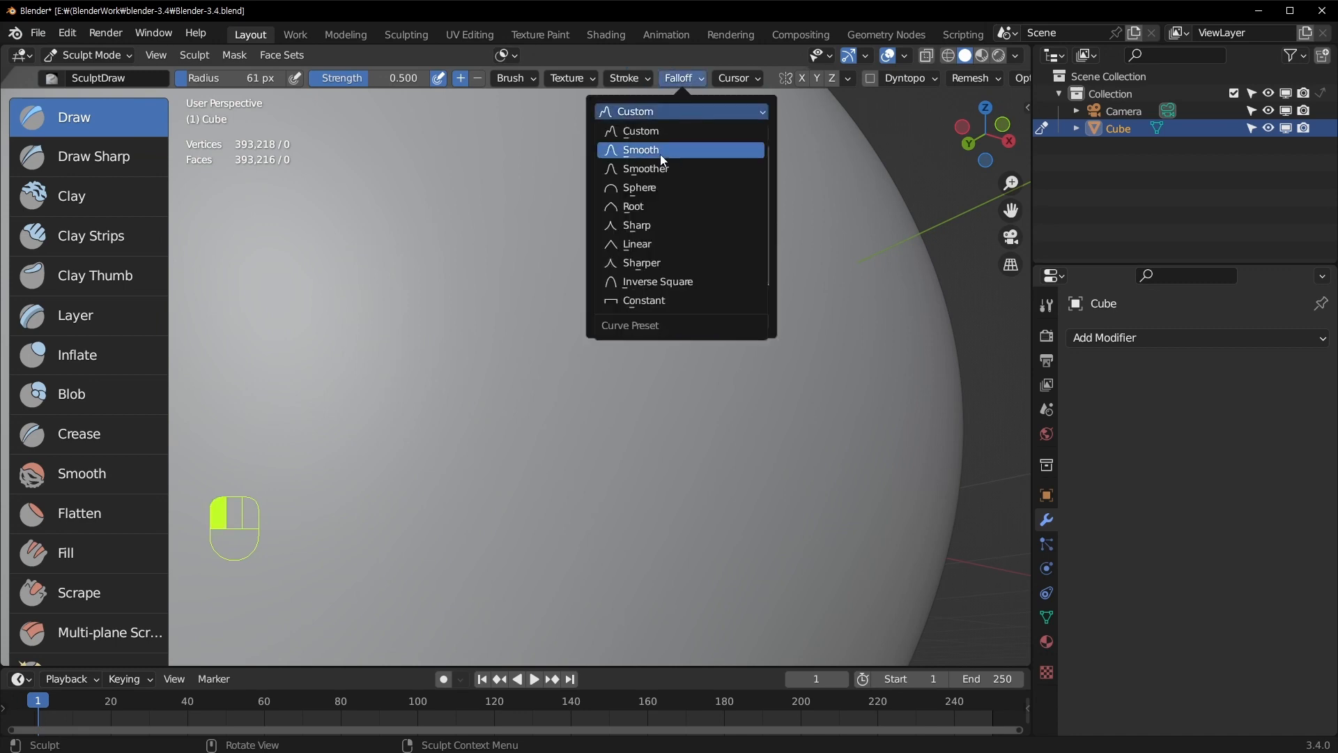
{"action": "left_click", "coordinate": [659, 153]}
{"action": "key", "text": "f"}
{"action": "left_click", "coordinate": [831, 366]}
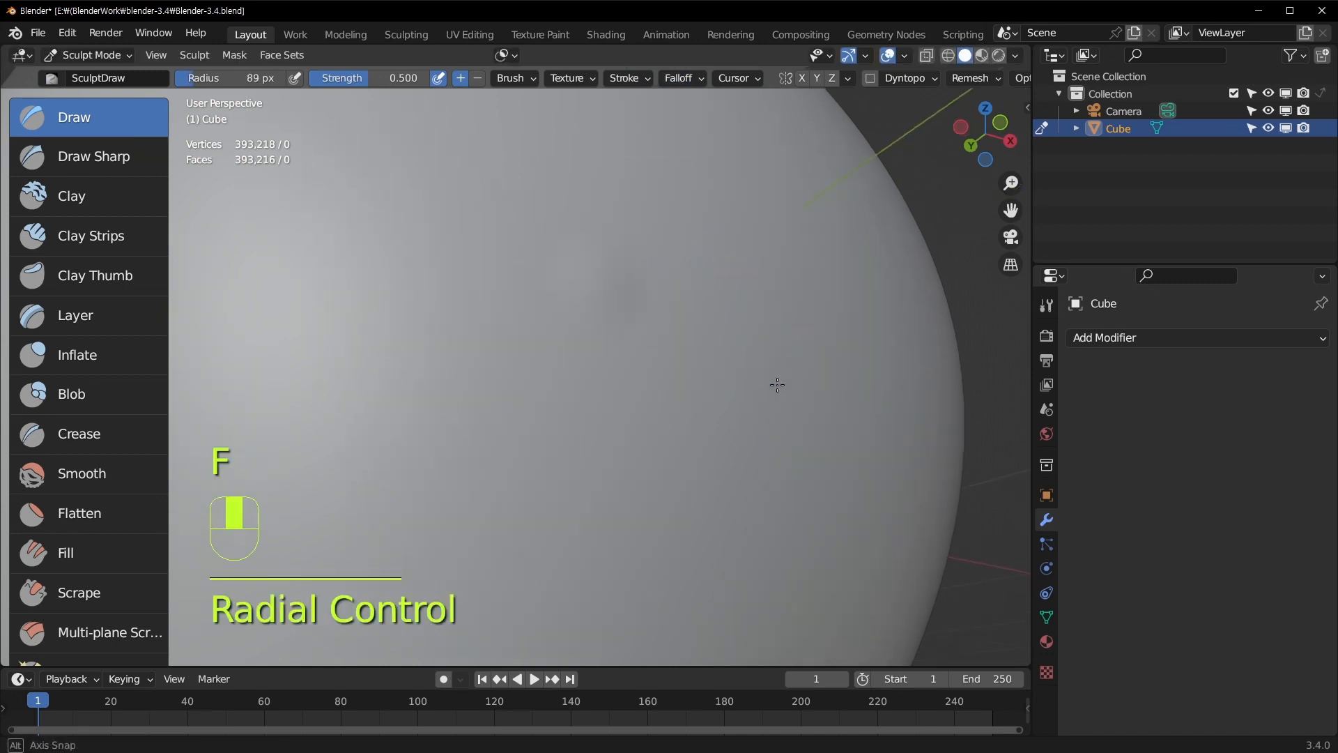
{"action": "key", "text": "ctrl+z"}
Set the Draw brush's falloff to Sharp, try a mark at a 172 px radius and undo it
{"action": "left_click", "coordinate": [683, 79]}
{"action": "left_click", "coordinate": [667, 110]}
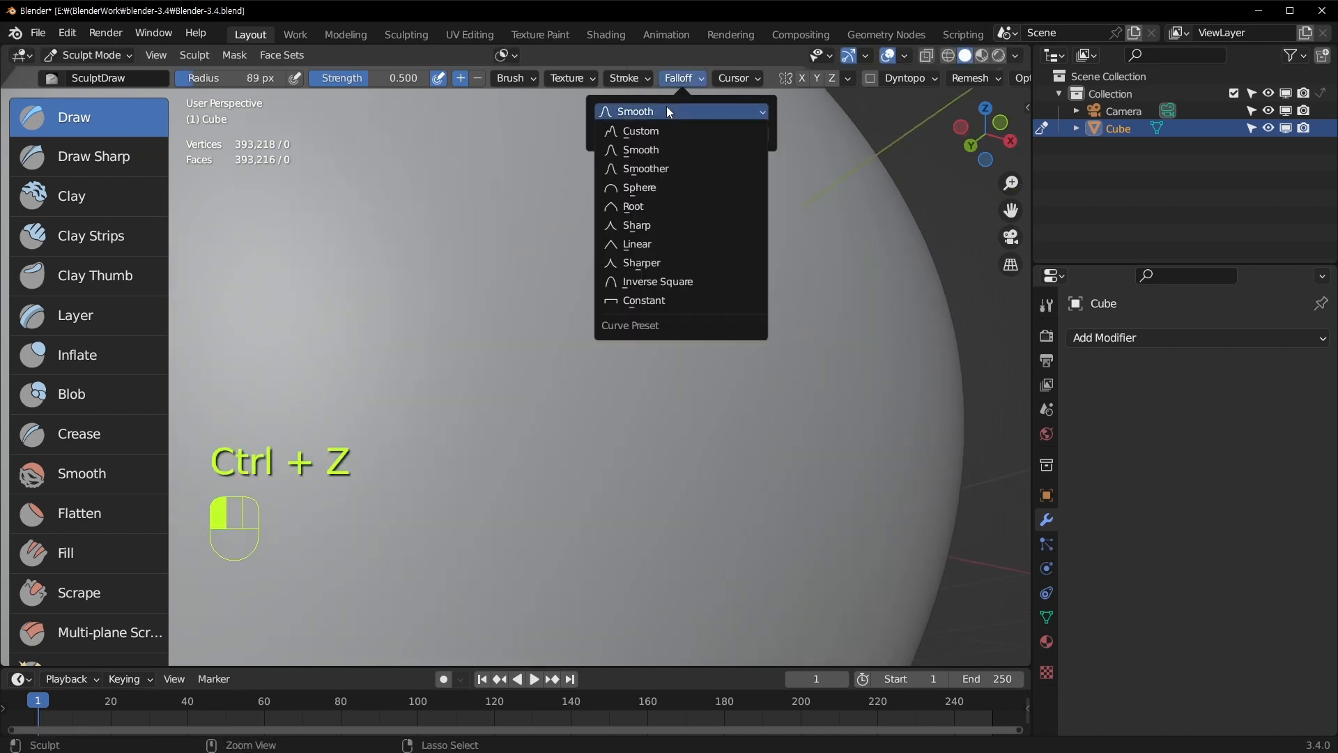
{"action": "left_click", "coordinate": [653, 226]}
{"action": "key", "text": "f"}
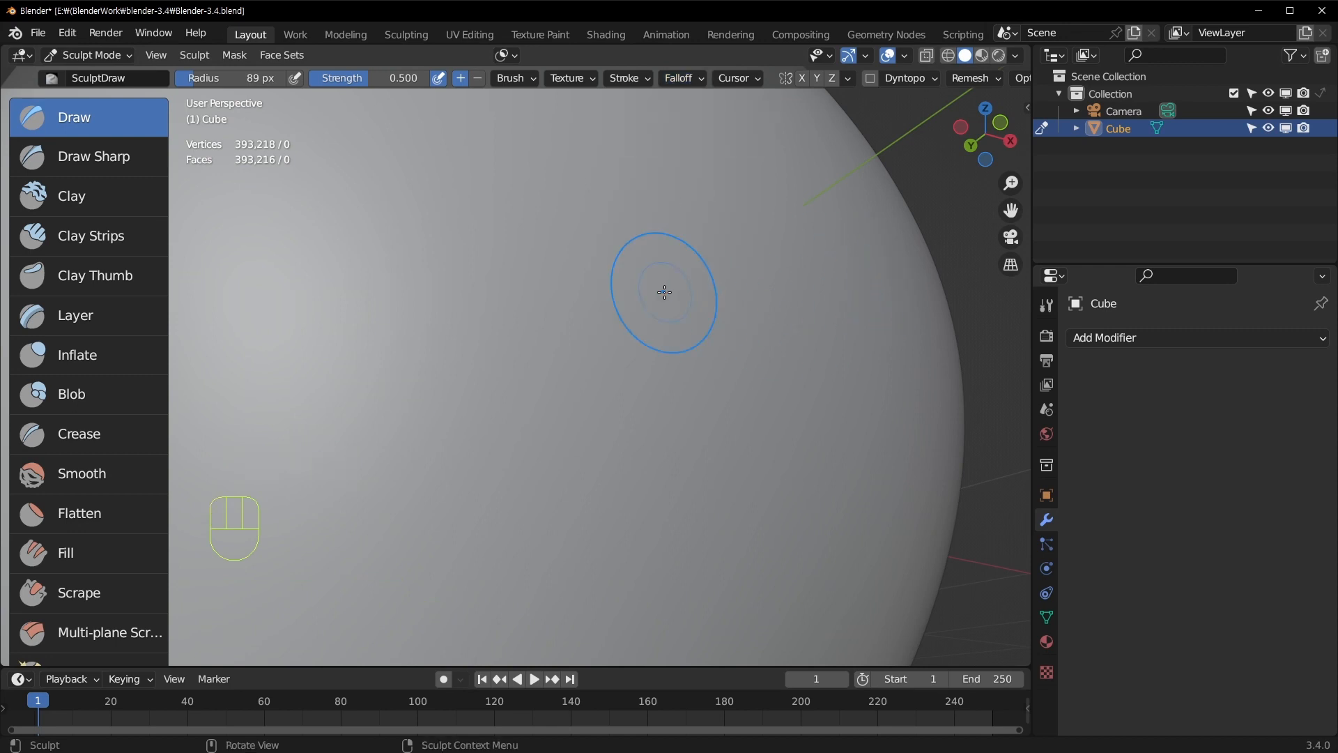
{"action": "left_click", "coordinate": [685, 301]}
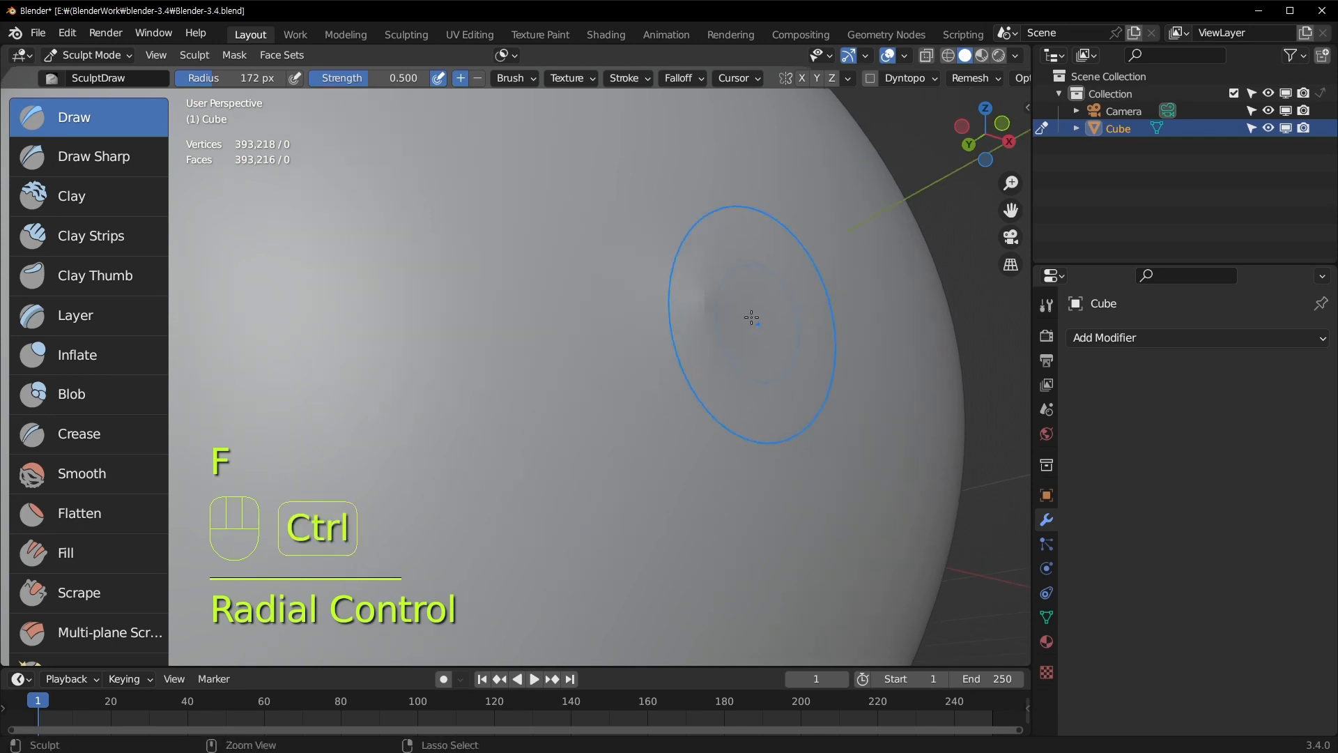
{"action": "key", "text": "ctrl+z"}
Try a Sharp-falloff Draw mark at a 153 px radius and strength 1.000, inspect it and undo it
{"action": "key", "text": "f"}
{"action": "left_click", "coordinate": [703, 274]}
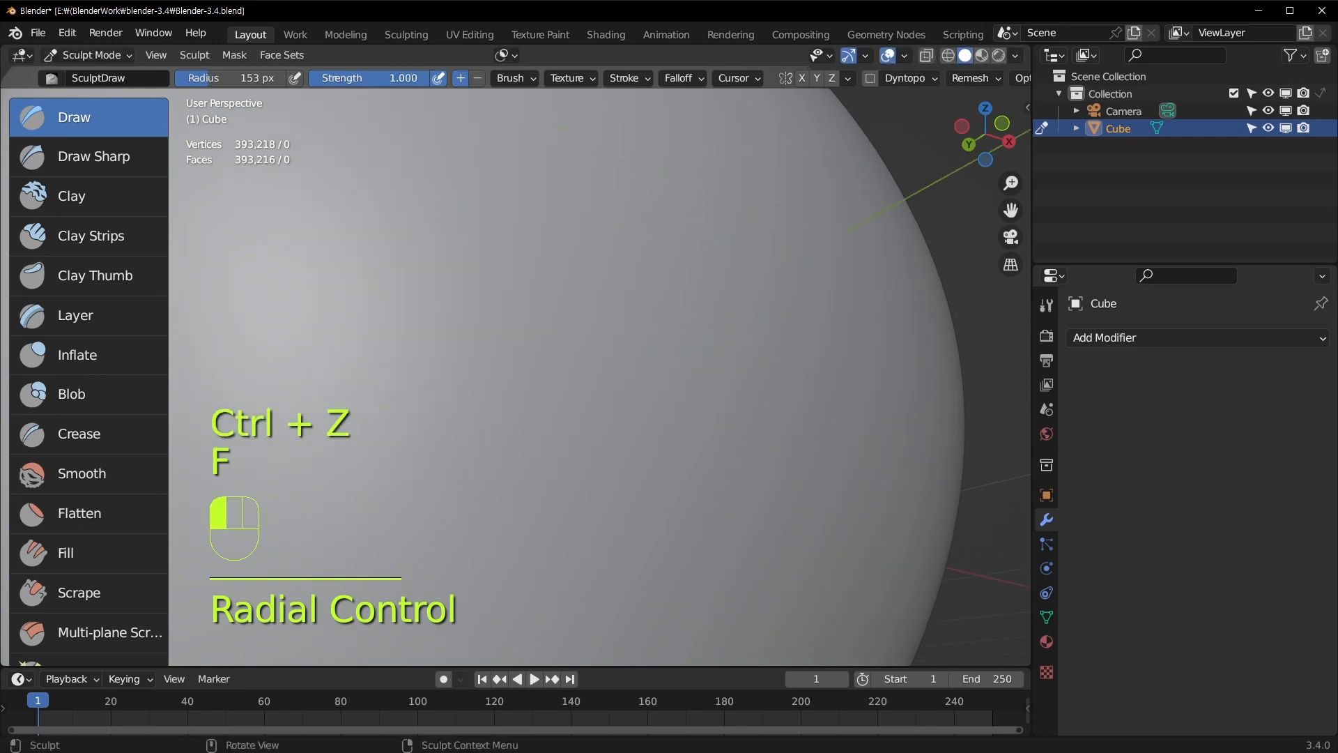
{"action": "left_click", "coordinate": [646, 277]}
{"action": "middle_click_drag", "start_coordinate": [806, 328], "coordinate": [851, 329]}
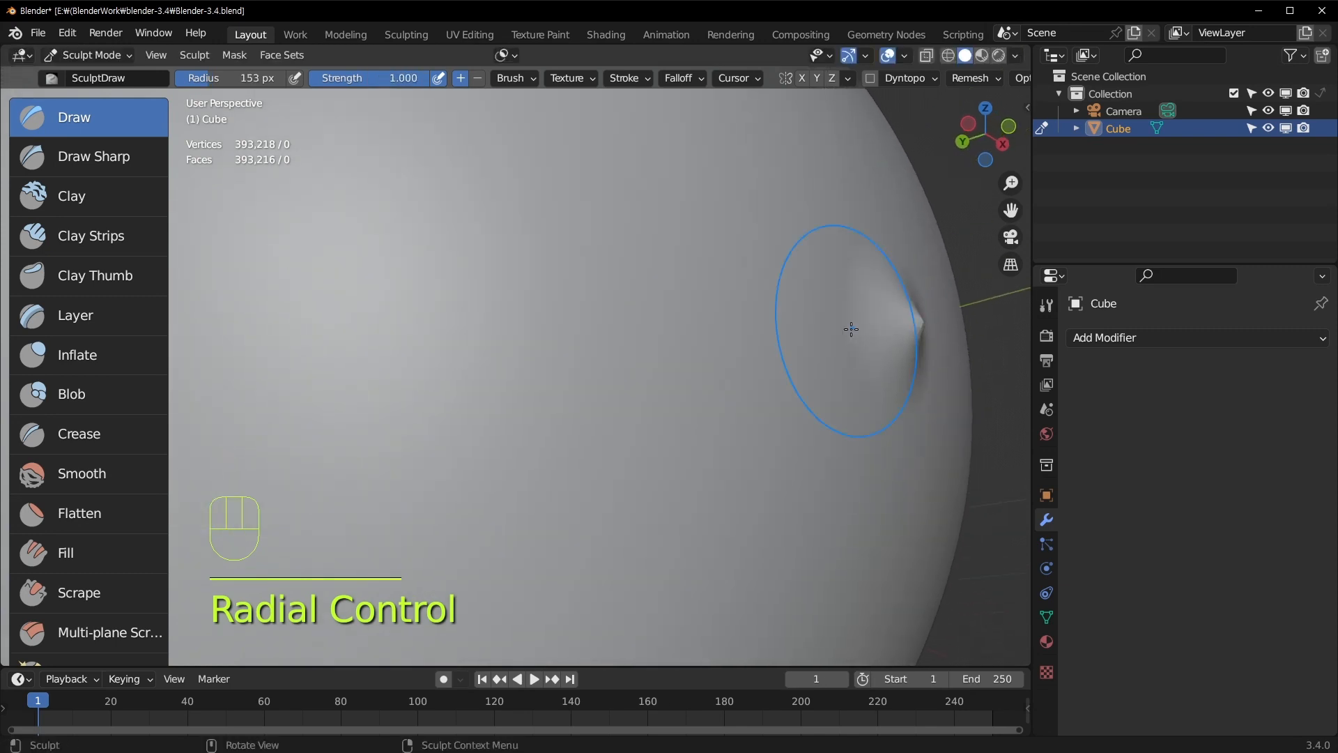
{"action": "key", "text": "ctrl+z"}
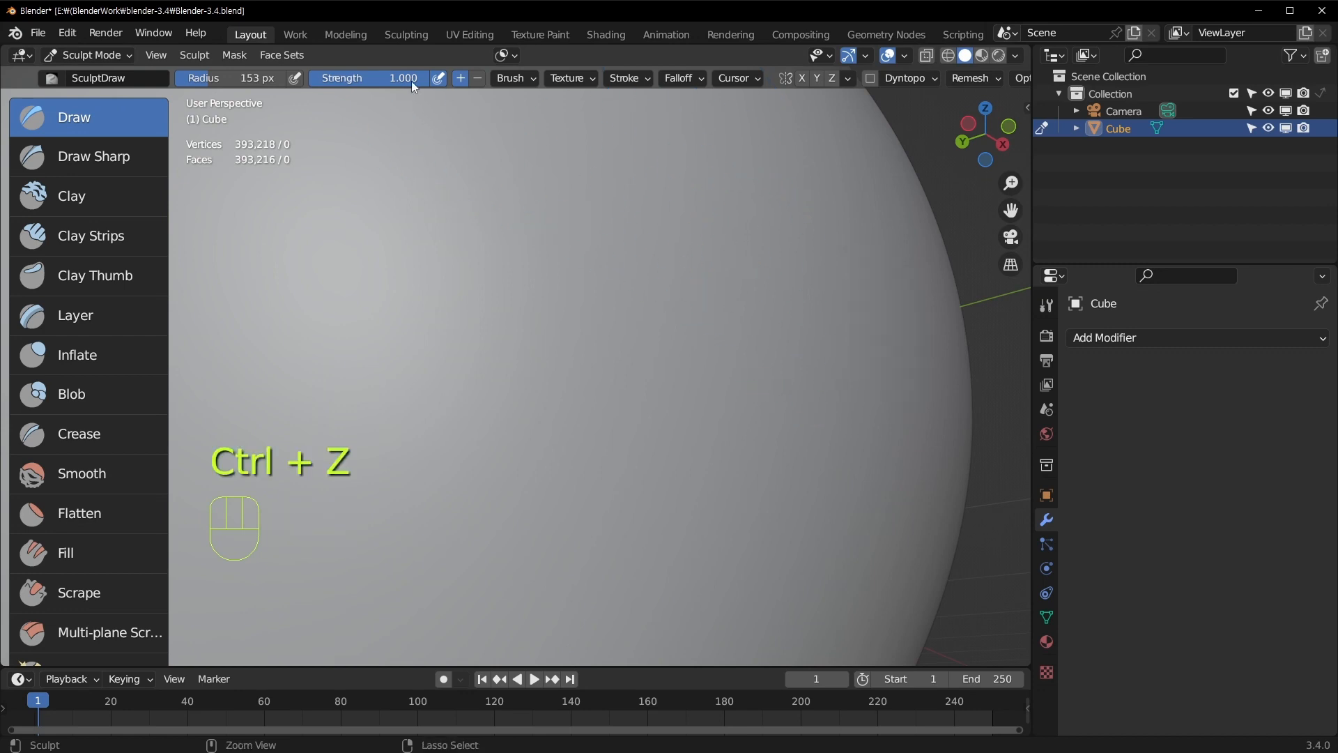
Switch to the Grab brush in the front orthographic view and set its falloff to Sharp
{"action": "scroll", "coordinate": [20, 488], "scroll_direction": "down", "scroll_amount": 5}
{"action": "left_click", "coordinate": [31, 487]}
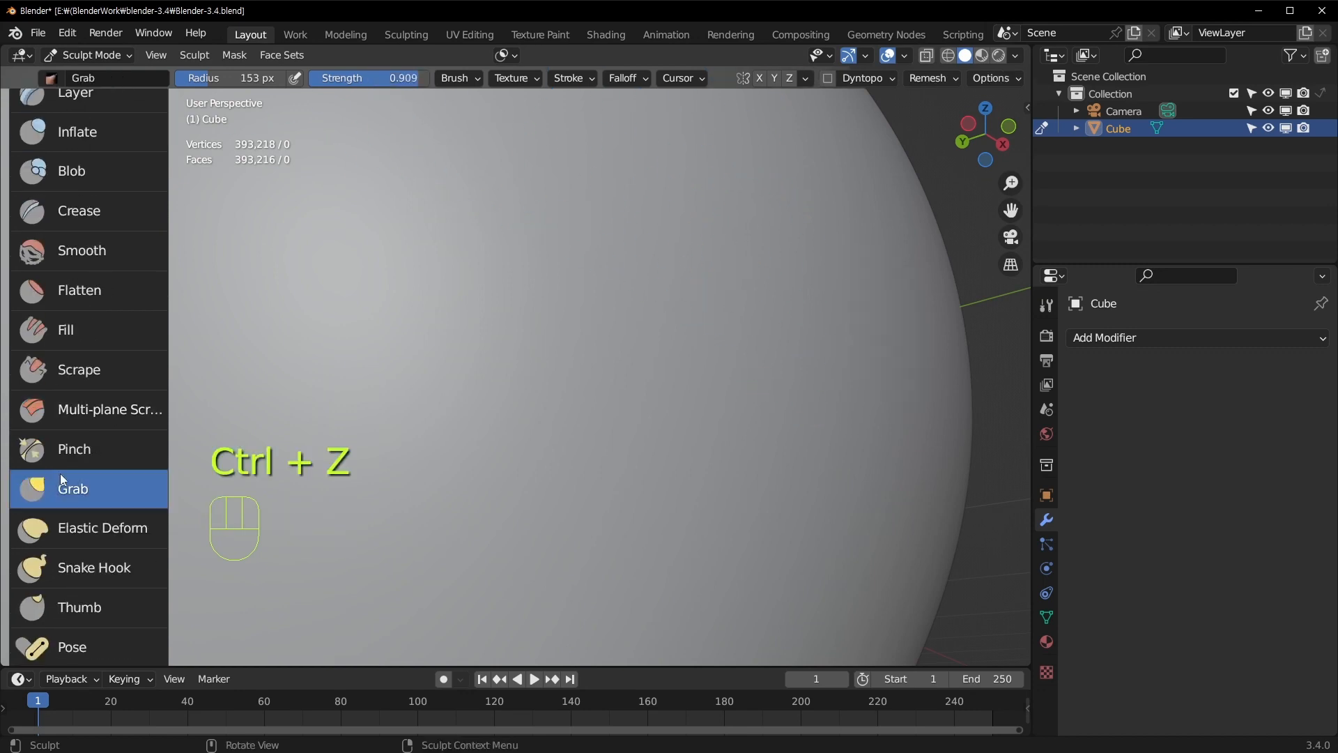
{"action": "key", "text": "KP_1"}
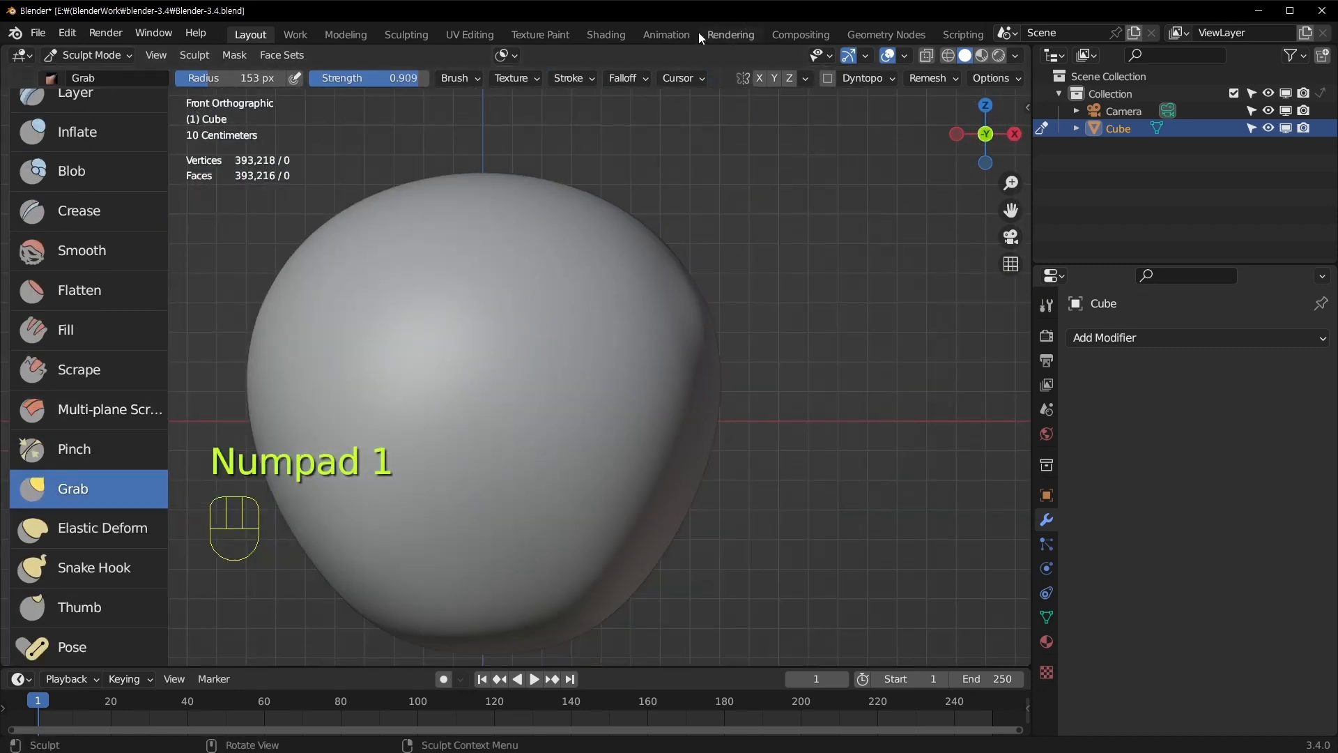
{"action": "left_click", "coordinate": [625, 77]}
{"action": "left_click", "coordinate": [609, 104]}
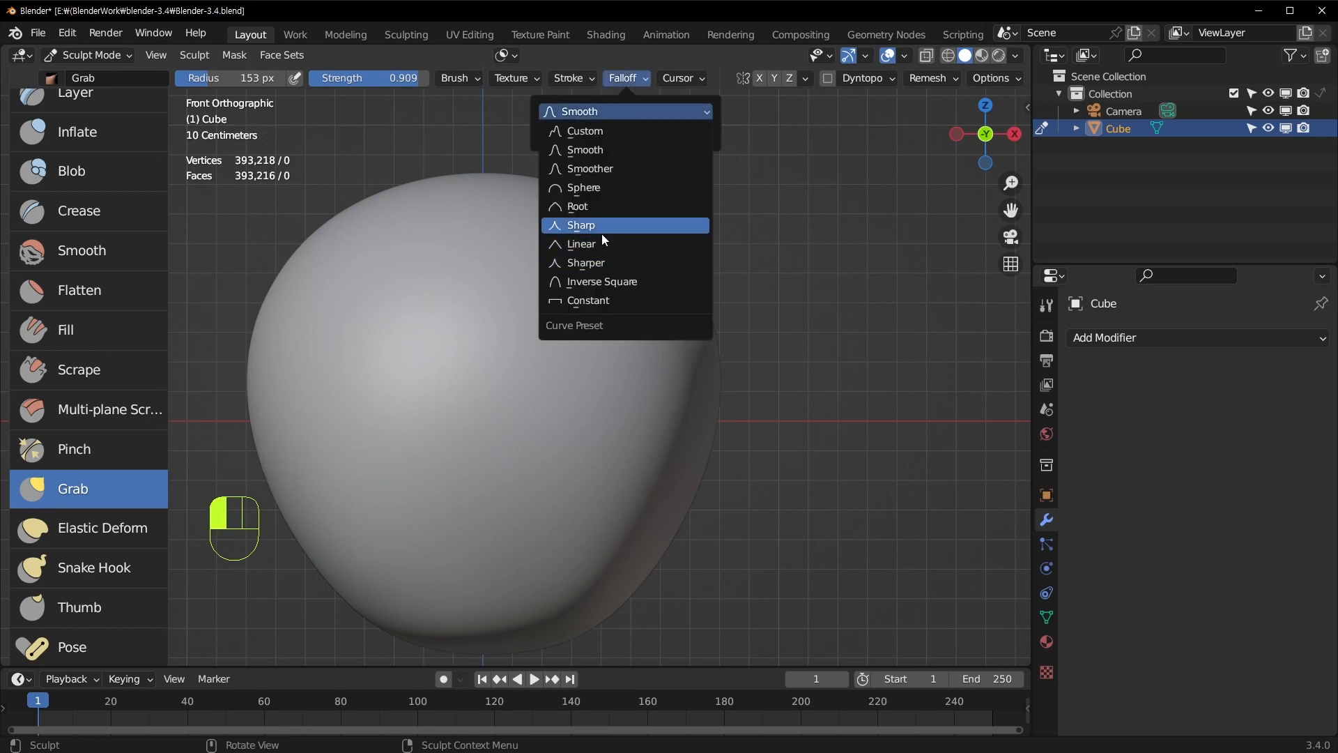
{"action": "left_click", "coordinate": [601, 232]}
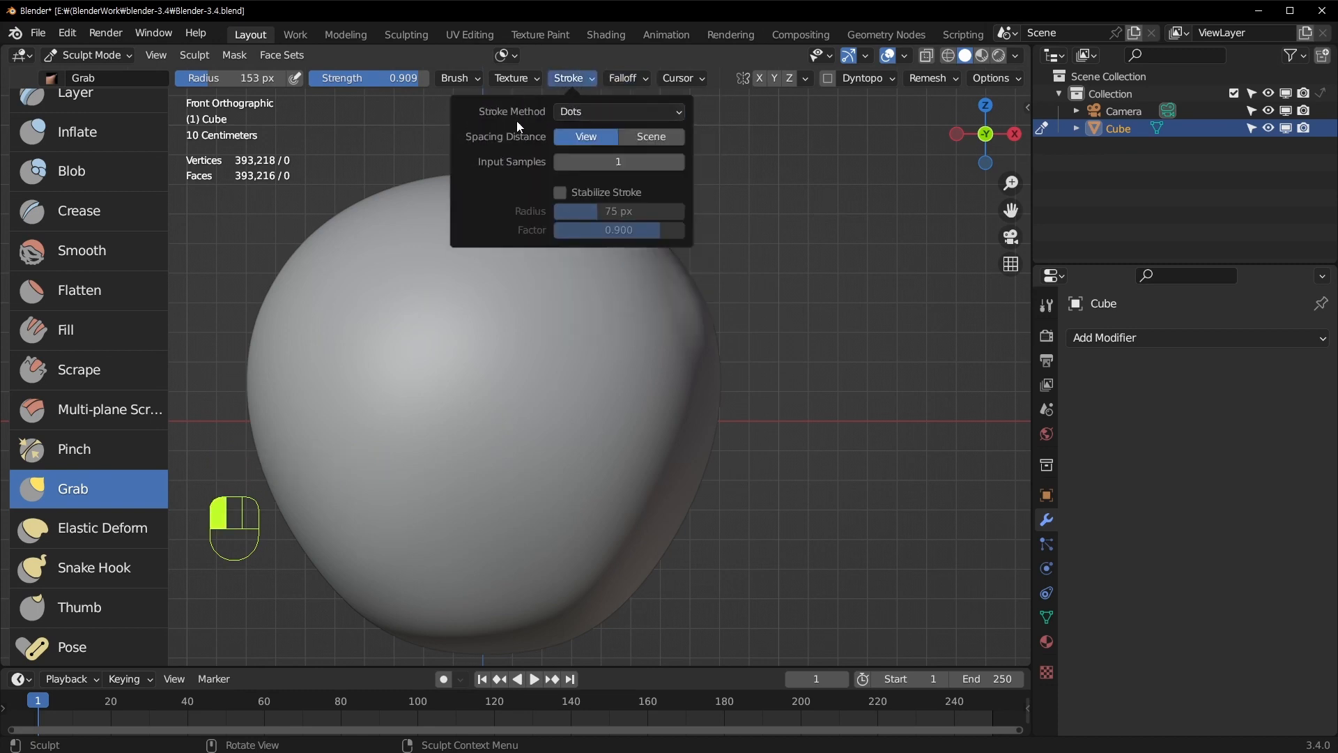
Try pulling the shape's top centre straight down with Grab at a 122 px radius, inspect the hollow and undo it
{"action": "key", "text": "f"}
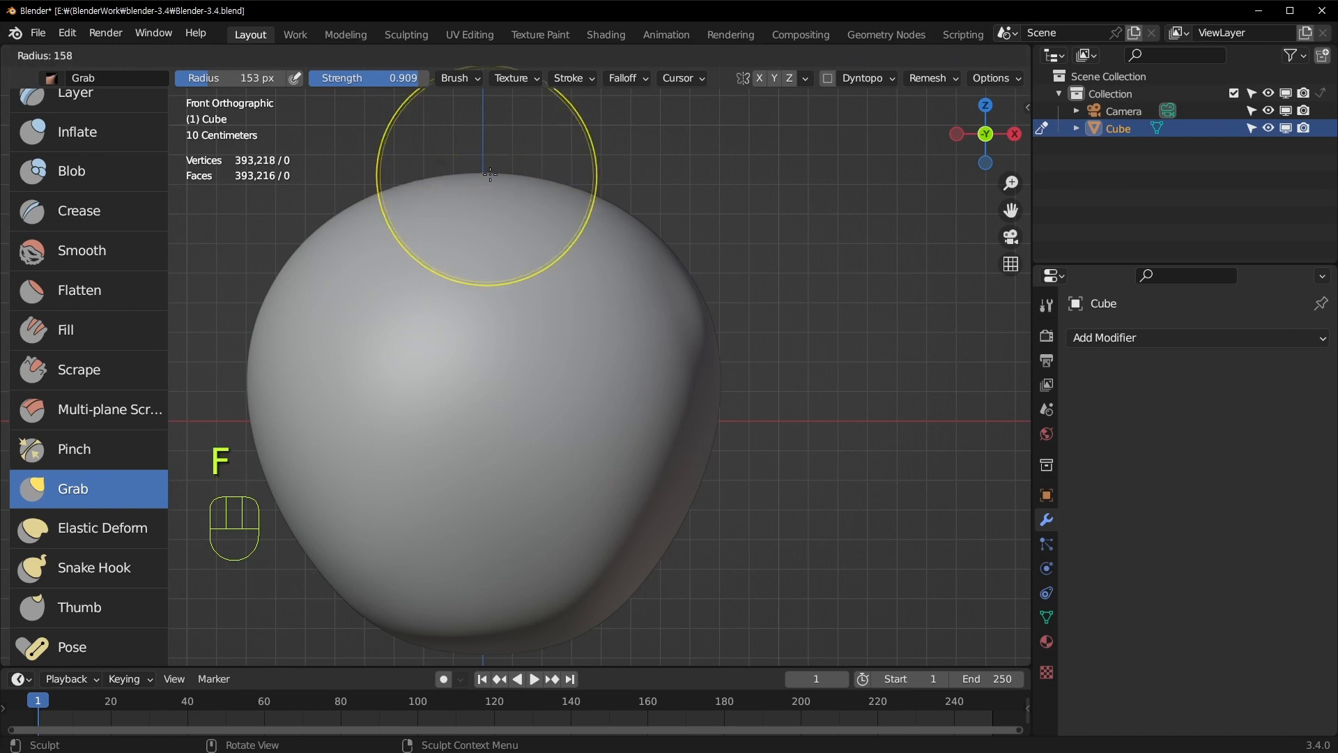
{"action": "left_click", "coordinate": [487, 174]}
{"action": "key", "text": "f"}
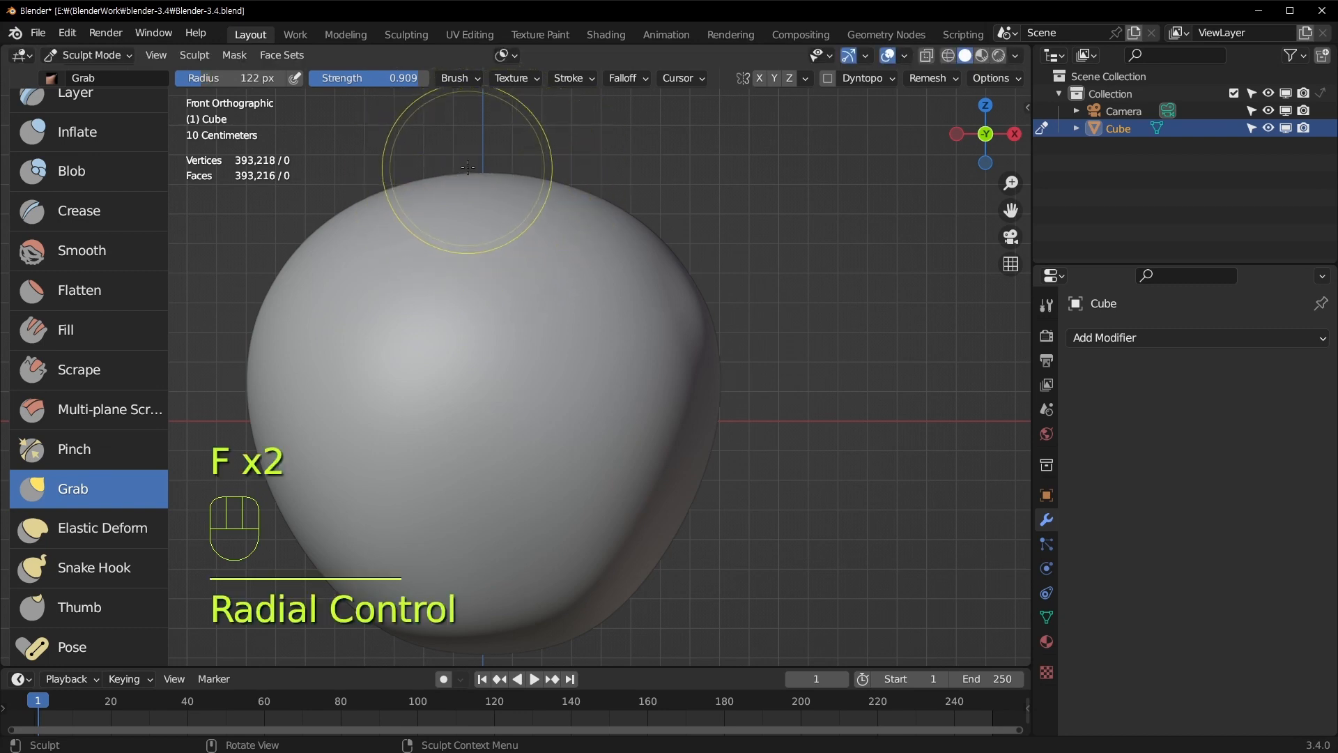
{"action": "left_click", "coordinate": [486, 175]}
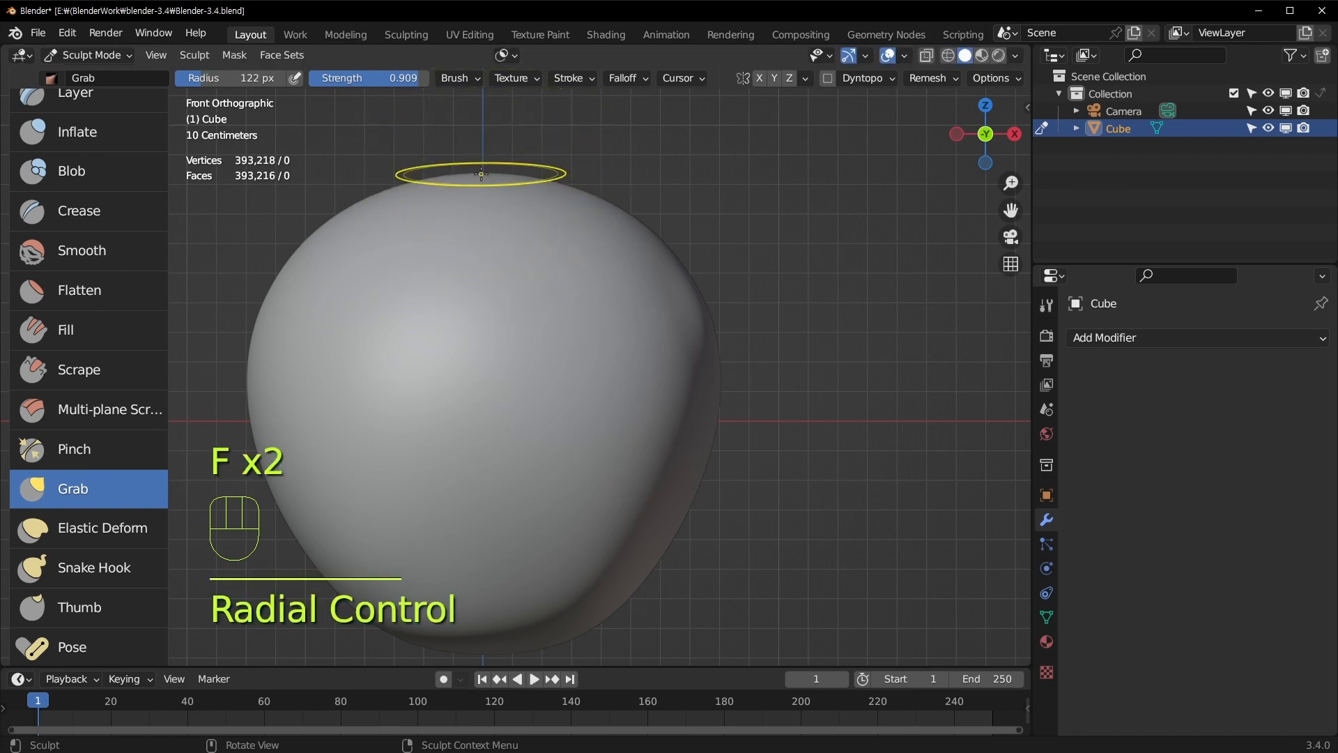
{"action": "left_click_drag", "start_coordinate": [481, 174], "coordinate": [482, 257]}
{"action": "mouse_move", "coordinate": [481, 257]}
{"action": "middle_mouse_down"}
{"action": "mouse_move", "coordinate": [597, 203]}
{"action": "mouse_move", "coordinate": [613, 307]}
{"action": "mouse_move", "coordinate": [582, 313]}
{"action": "mouse_move", "coordinate": [360, 253]}
{"action": "mouse_move", "coordinate": [597, 307]}
{"action": "mouse_move", "coordinate": [556, 230]}
{"action": "middle_mouse_up"}
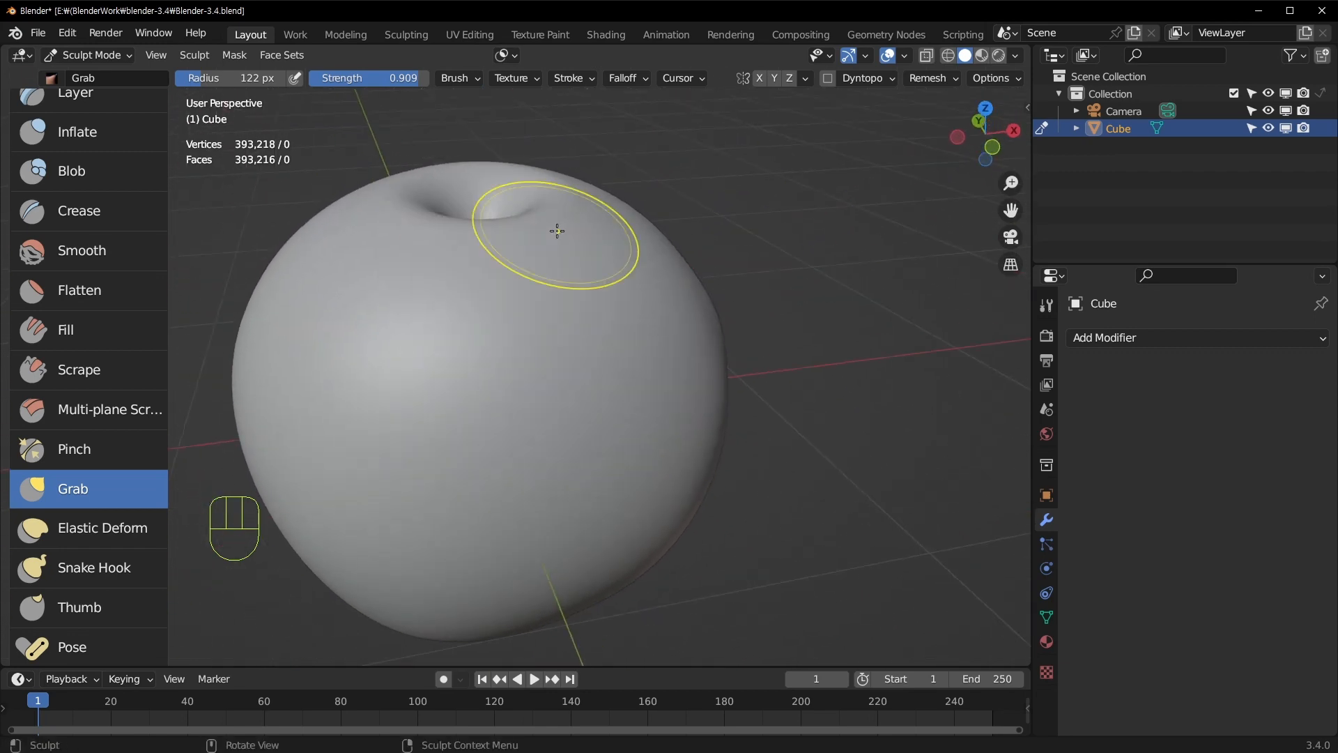
{"action": "key", "text": "ctrl+z"}
Back in the front orthographic view, try pulling the top down with Grab at a 175 px radius, then undo it
{"action": "key", "text": "KP_1"}
{"action": "key", "text": "f"}
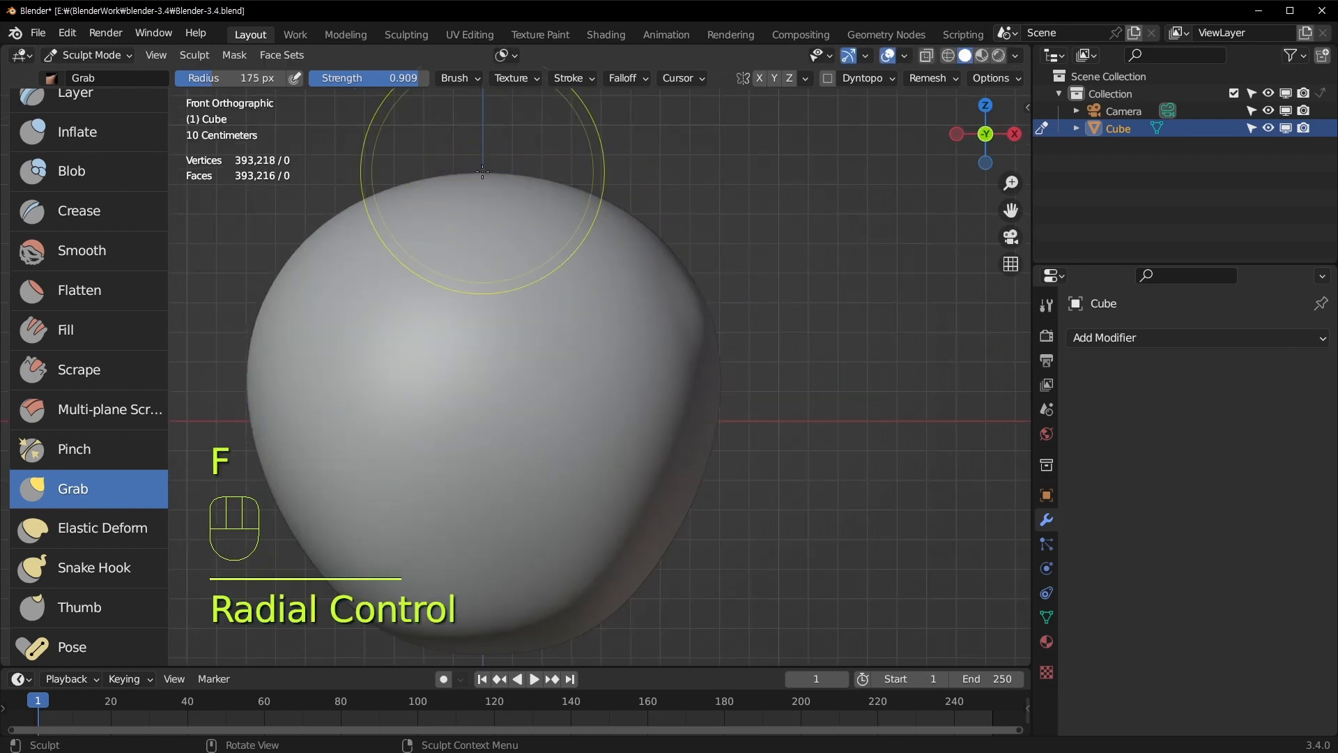
{"action": "left_click_drag", "start_coordinate": [482, 172], "coordinate": [482, 174]}
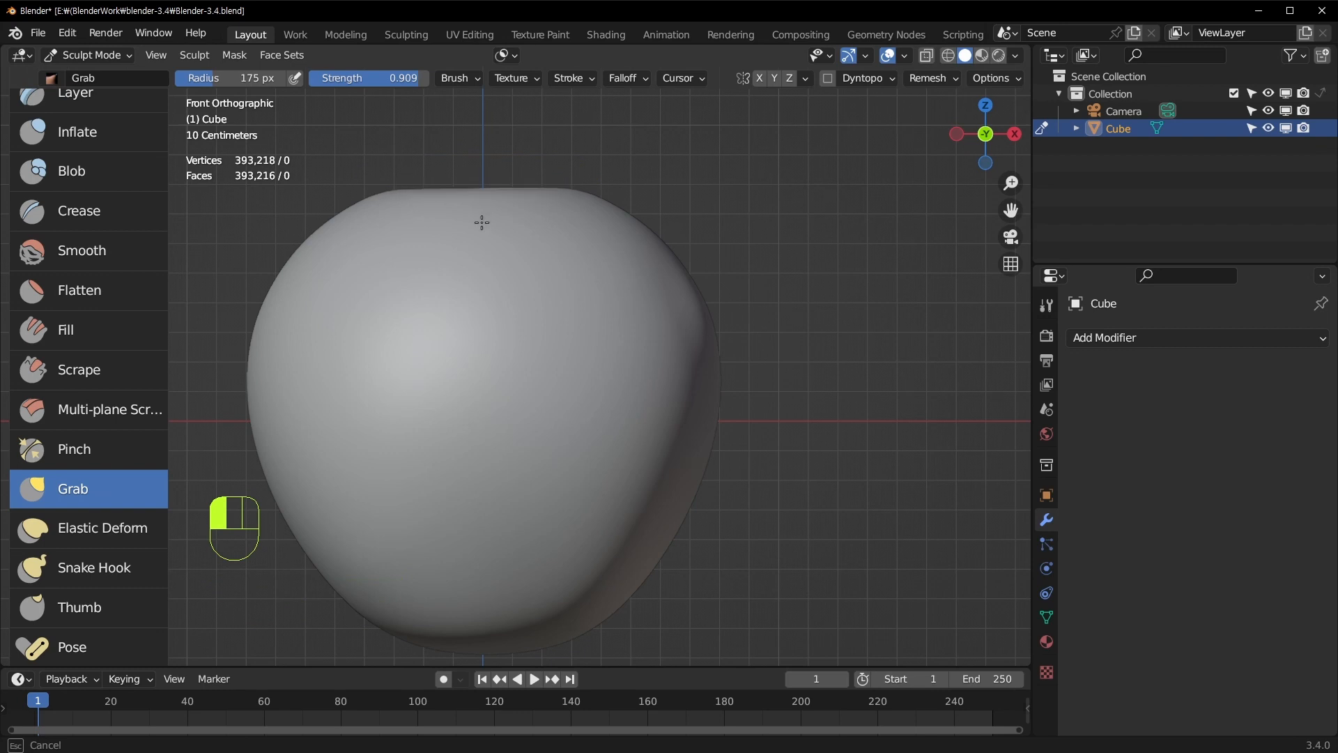
{"action": "left_click_drag", "start_coordinate": [482, 251], "coordinate": [482, 250]}
{"action": "mouse_move", "coordinate": [538, 164]}
{"action": "middle_mouse_down"}
{"action": "mouse_move", "coordinate": [600, 346]}
{"action": "mouse_move", "coordinate": [549, 248]}
{"action": "mouse_move", "coordinate": [606, 397]}
{"action": "mouse_move", "coordinate": [655, 199]}
{"action": "middle_mouse_up"}
{"action": "key", "text": "ctrl+z"}
In the front orthographic view, pull the top centre down into a hollow with Grab at a 215 px radius and inspect it
{"action": "key", "text": "KP_1"}
{"action": "key", "text": "f"}
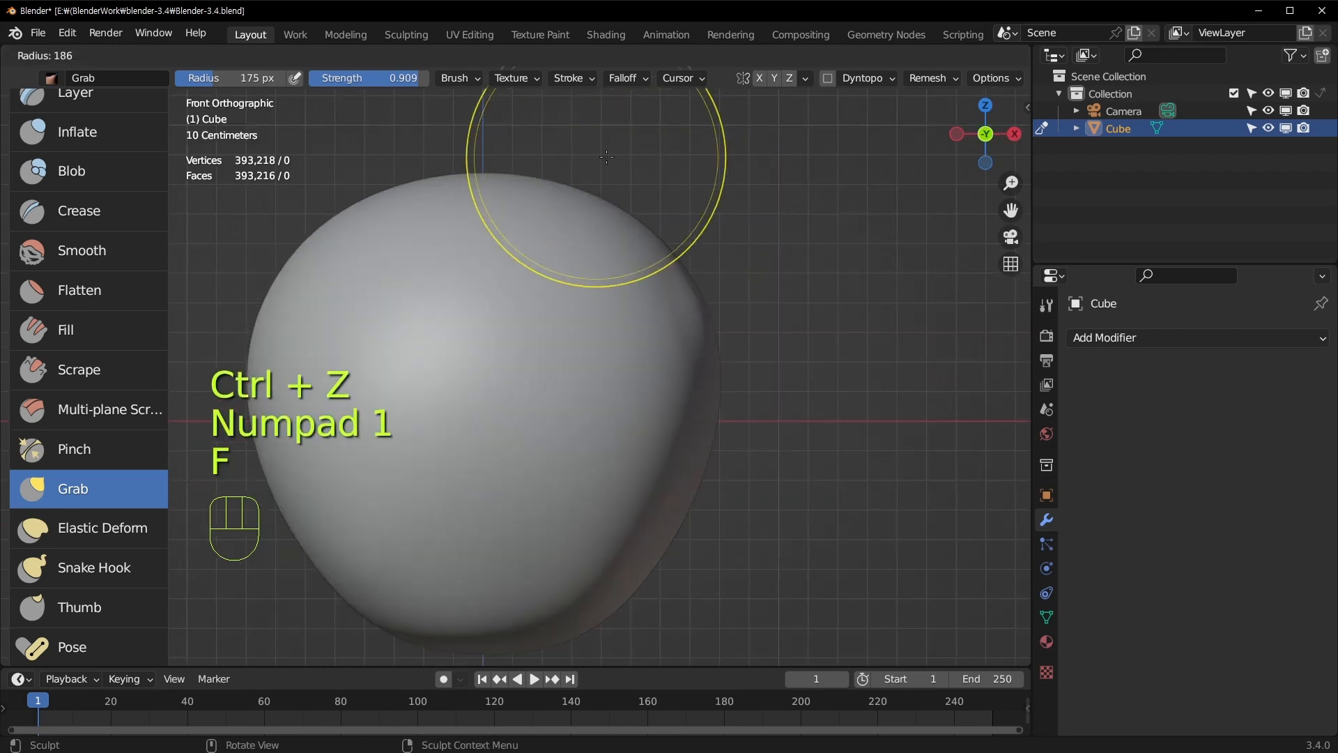
{"action": "left_click", "coordinate": [683, 199]}
{"action": "left_click_drag", "start_coordinate": [487, 170], "coordinate": [482, 279]}
{"action": "mouse_move", "coordinate": [588, 212]}
{"action": "middle_mouse_down"}
{"action": "mouse_move", "coordinate": [394, 314]}
{"action": "mouse_move", "coordinate": [442, 266]}
{"action": "mouse_move", "coordinate": [360, 316]}
{"action": "mouse_move", "coordinate": [448, 263]}
{"action": "mouse_move", "coordinate": [529, 403]}
{"action": "middle_mouse_up"}
{"action": "scroll", "coordinate": [442, 266], "scroll_direction": "down", "scroll_amount": 3}
{"action": "scroll", "coordinate": [92, 203], "scroll_direction": "up", "scroll_amount": 4}
{"action": "scroll", "coordinate": [92, 203], "scroll_direction": "up", "scroll_amount": 3}
Switch to the Draw brush and set its radius to 118 px for work on the shape's side
{"action": "left_click", "coordinate": [99, 129]}
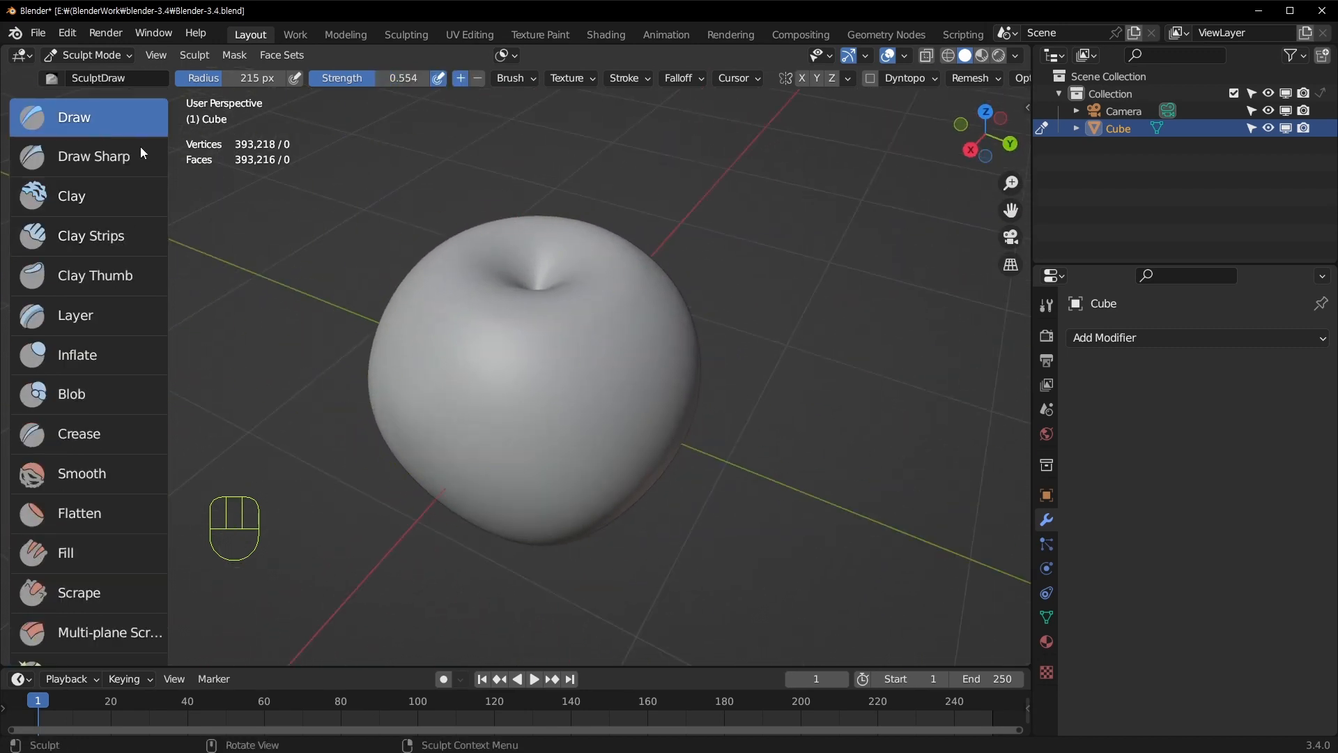
{"action": "key", "text": "f"}
{"action": "left_click", "coordinate": [512, 354]}
{"action": "mouse_move", "coordinate": [512, 354]}
{"action": "middle_mouse_down"}
{"action": "mouse_move", "coordinate": [576, 398]}
{"action": "mouse_move", "coordinate": [538, 391]}
{"action": "mouse_move", "coordinate": [558, 390]}
{"action": "middle_mouse_up"}
{"action": "key", "text": "f"}
{"action": "left_click", "coordinate": [546, 366]}
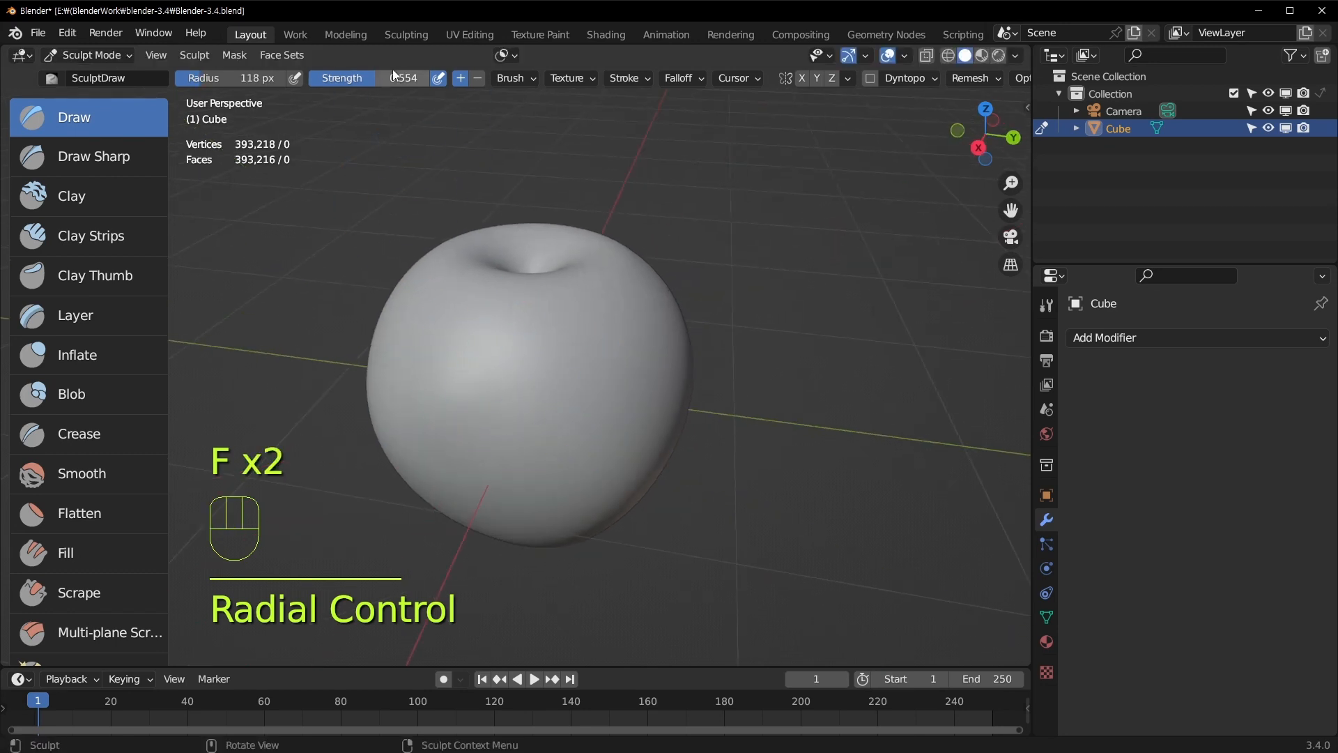
Set the Draw brush to a strength of 0.611 and a radius of 96 px for work below the hollow
{"action": "left_click_drag", "start_coordinate": [388, 78], "coordinate": [382, 78]}
{"action": "middle_click_drag", "start_coordinate": [412, 418], "coordinate": [470, 404]}
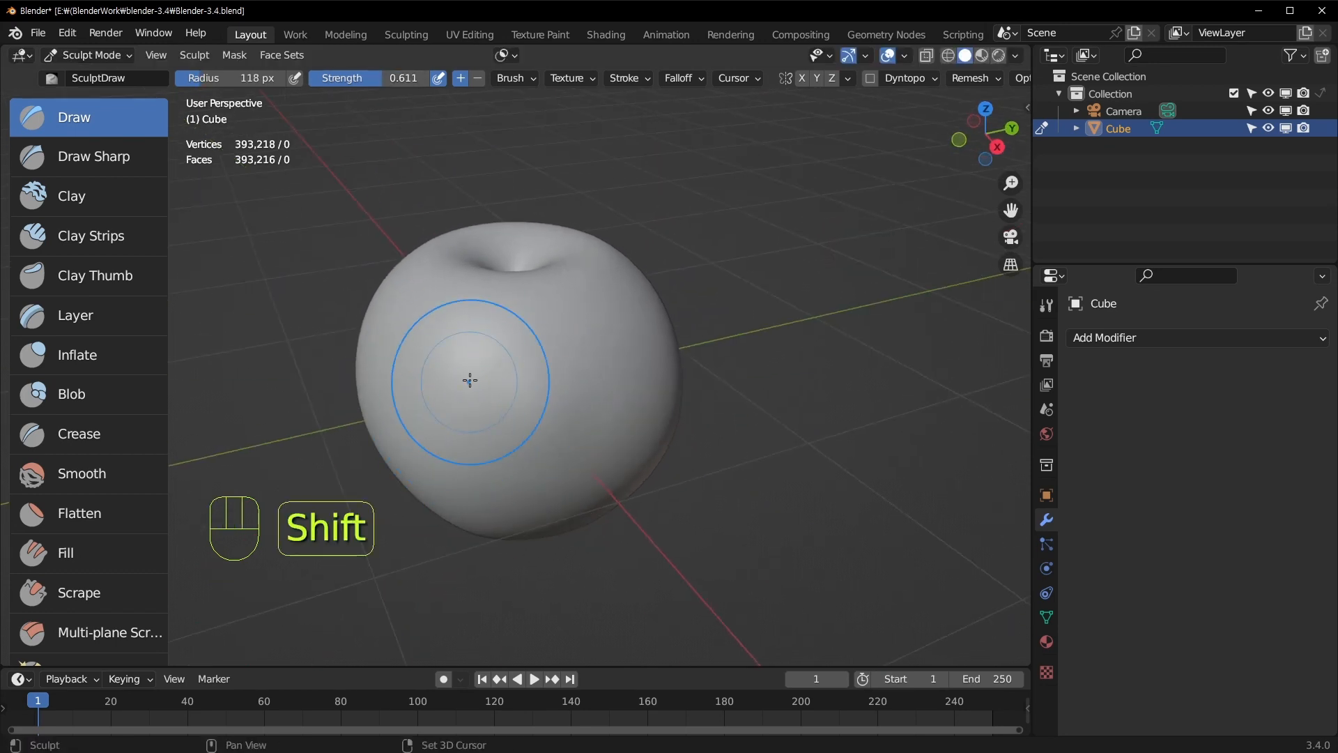
{"action": "middle_click_drag", "start_coordinate": [571, 409], "coordinate": [508, 302]}
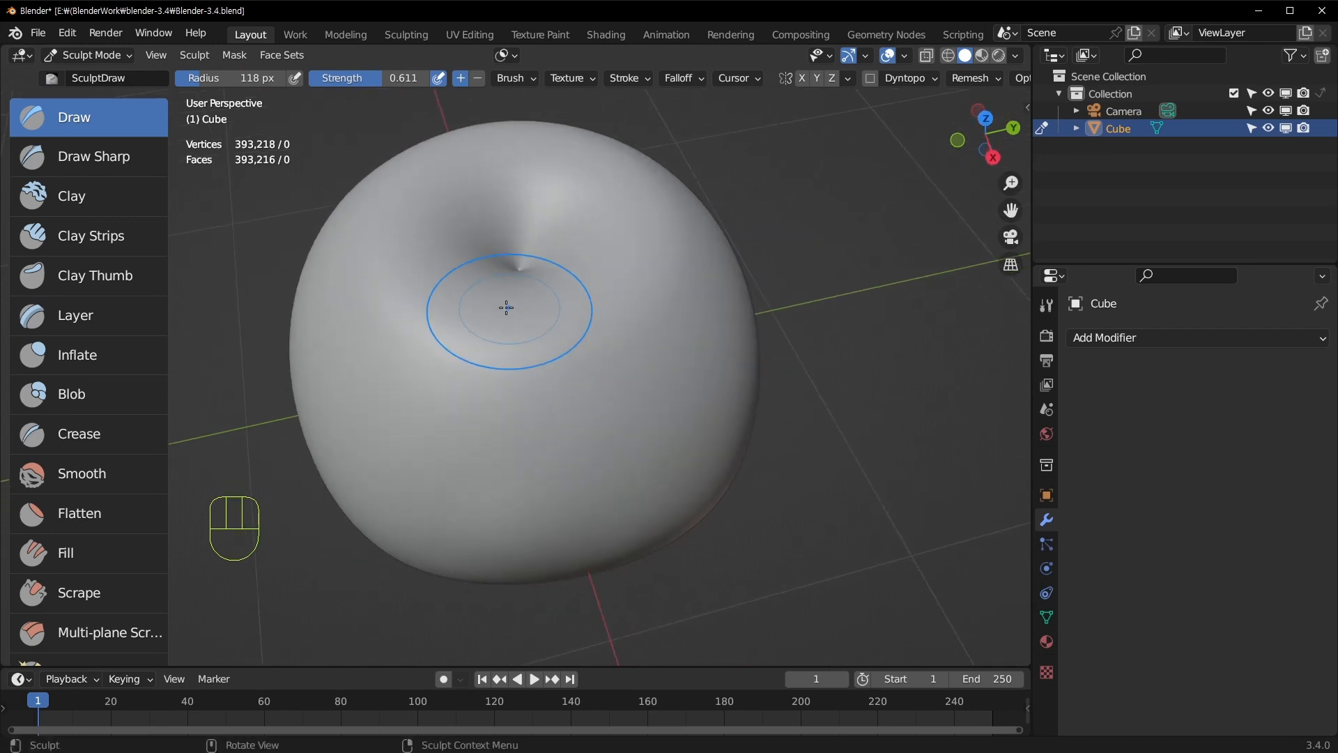
{"action": "key", "text": "f"}
{"action": "key", "text": "f"}
{"action": "left_click", "coordinate": [498, 301]}
{"action": "key", "text": "f"}
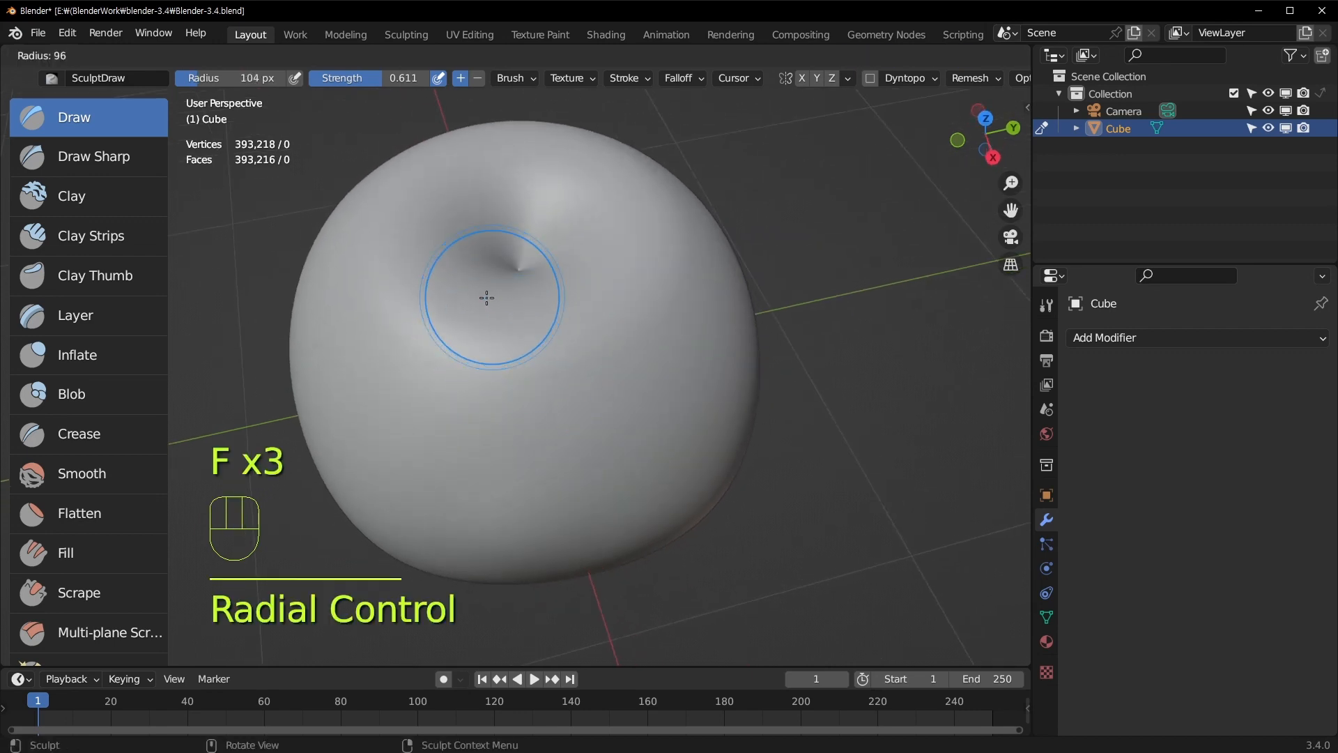
{"action": "left_click", "coordinate": [371, 325]}
Try a Draw stroke from the hollow's rim down the front of the shape, then undo it
{"action": "left_click_drag", "start_coordinate": [507, 296], "coordinate": [447, 394]}
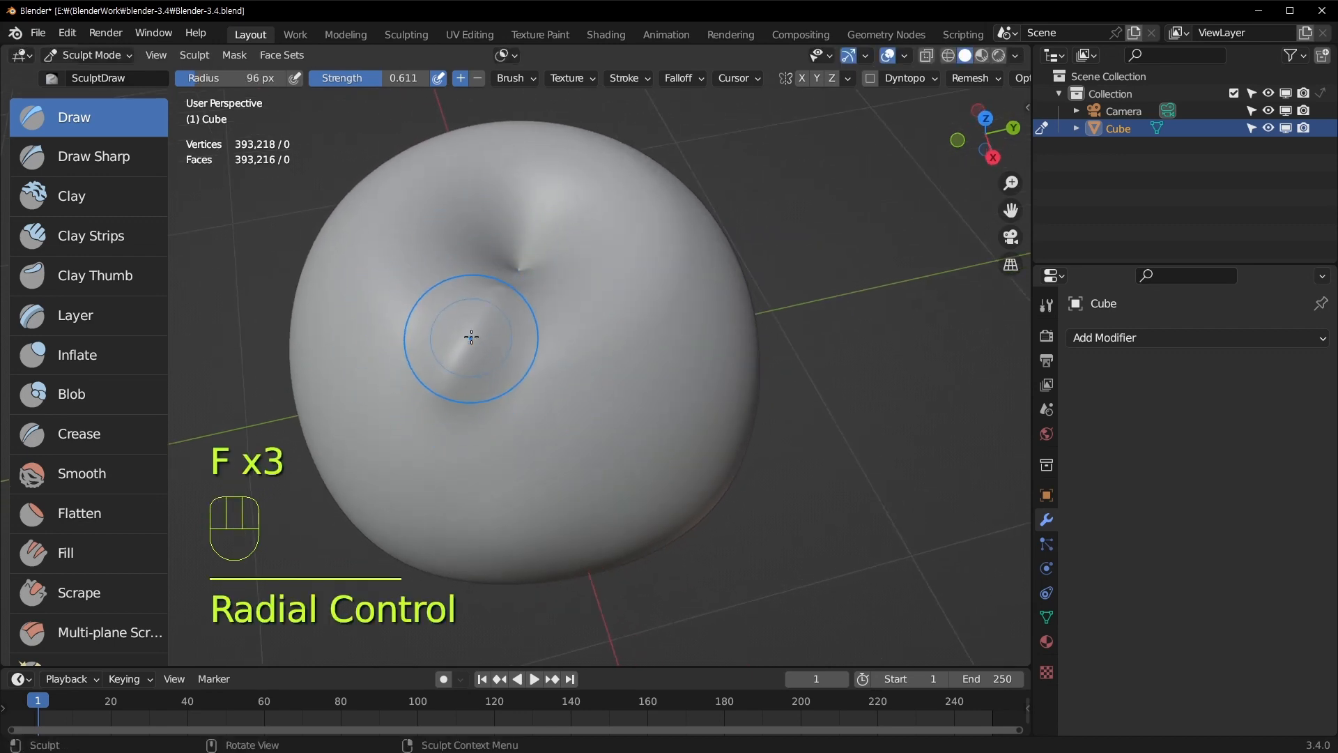
{"action": "key", "text": "ctrl+z"}
{"action": "middle_click_drag", "start_coordinate": [471, 314], "coordinate": [471, 282]}
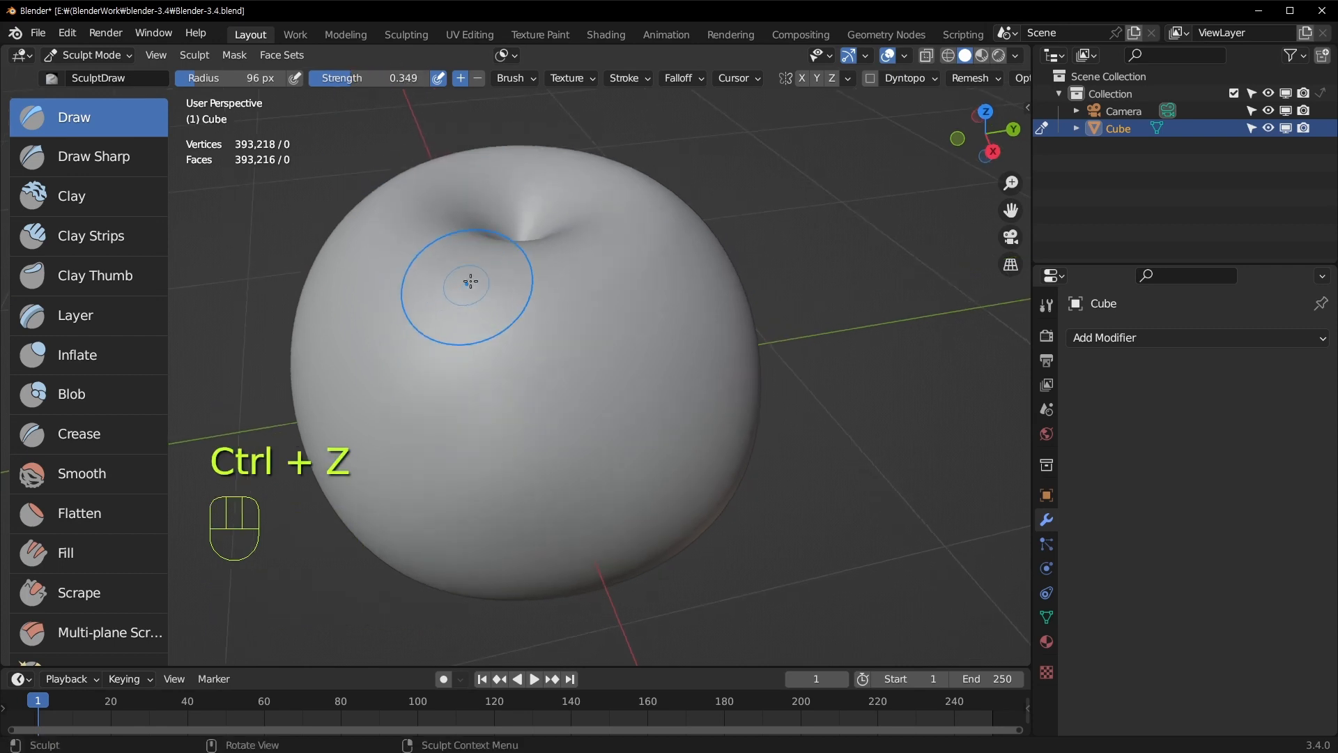
Set the Draw brush's falloff to Smooth and build up the surface just below the hollow at strength 0.349
{"action": "left_click", "coordinate": [641, 81]}
{"action": "left_click", "coordinate": [681, 79]}
{"action": "left_click", "coordinate": [687, 113]}
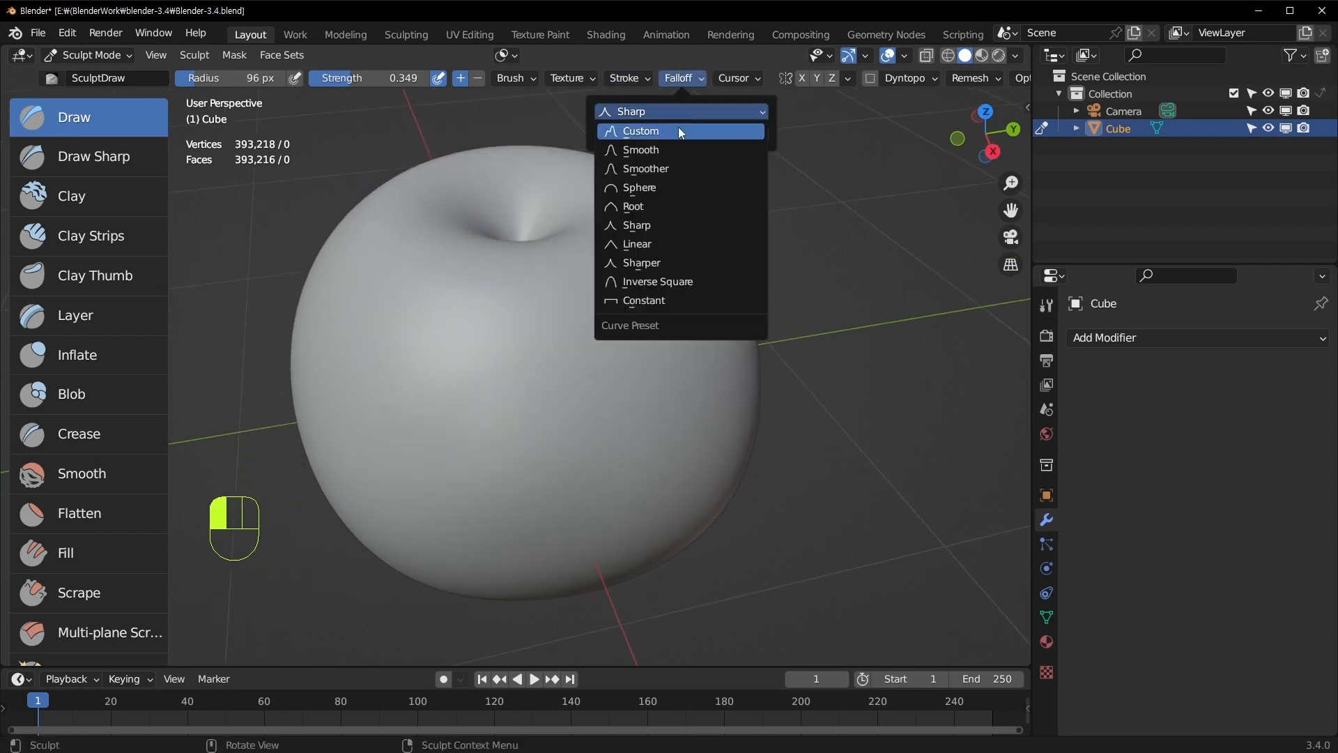
{"action": "left_click", "coordinate": [666, 151]}
{"action": "left_click_drag", "start_coordinate": [493, 259], "coordinate": [446, 340]}
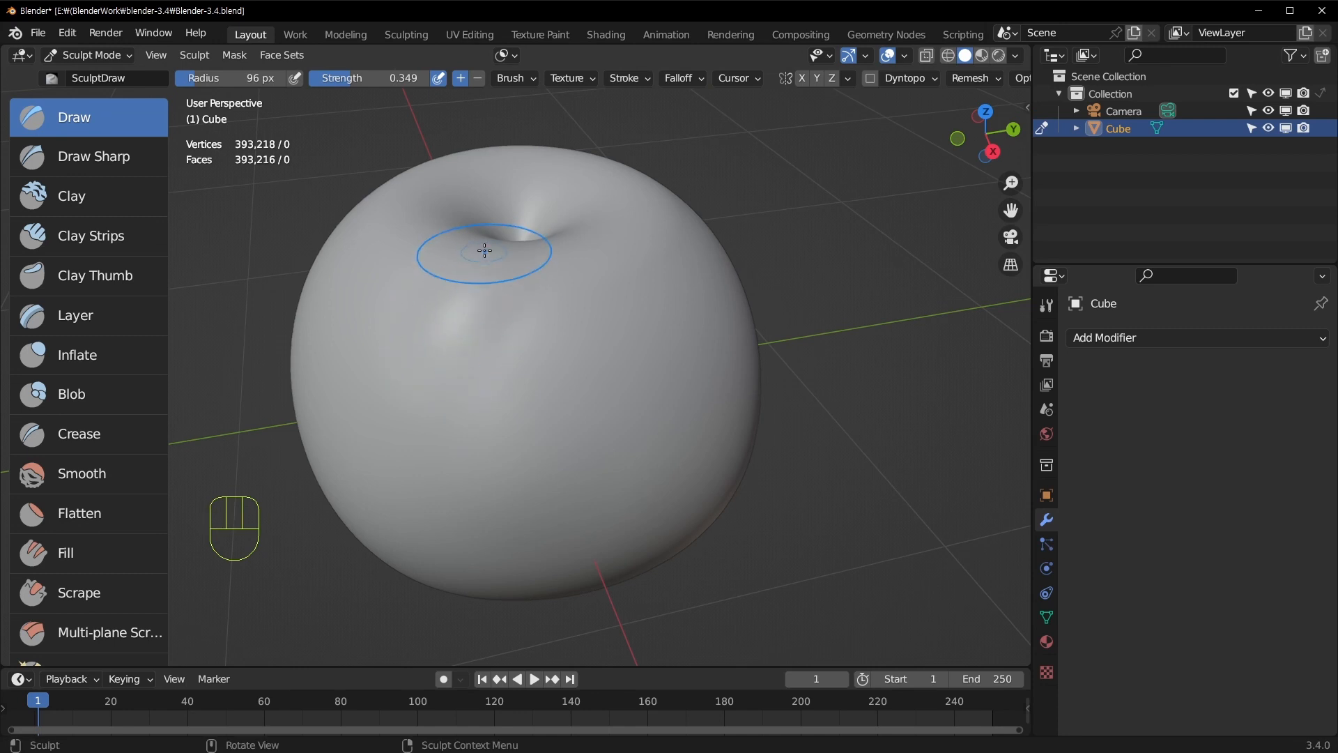
Carve shallow dips around the hollow's rim with inverted Draw strokes and smooth the surface below them
{"action": "middle_click_drag", "start_coordinate": [462, 234], "coordinate": [436, 264]}
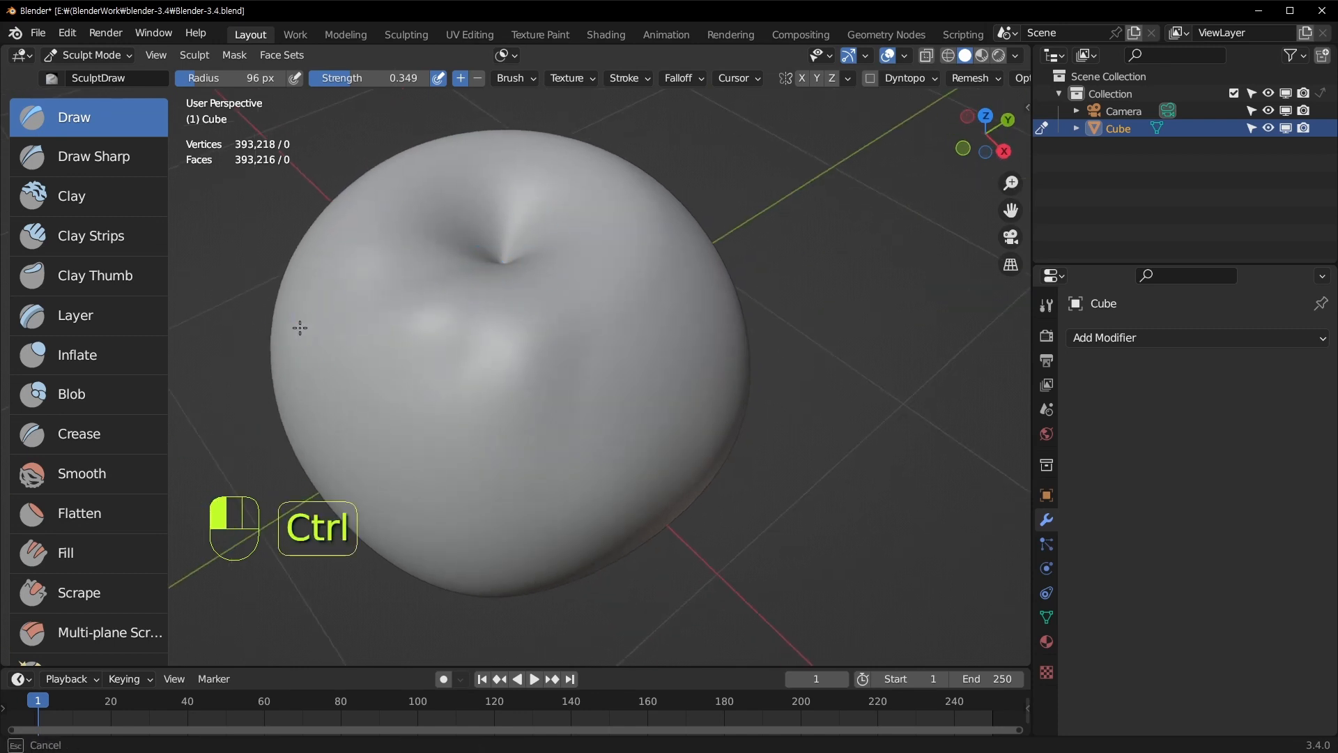
{"action": "left_click_drag", "start_coordinate": [299, 327], "coordinate": [293, 331], "text": "ctrl"}
{"action": "middle_click_drag", "start_coordinate": [383, 282], "coordinate": [440, 296]}
{"action": "left_click_drag", "start_coordinate": [463, 215], "coordinate": [550, 186], "text": "ctrl"}
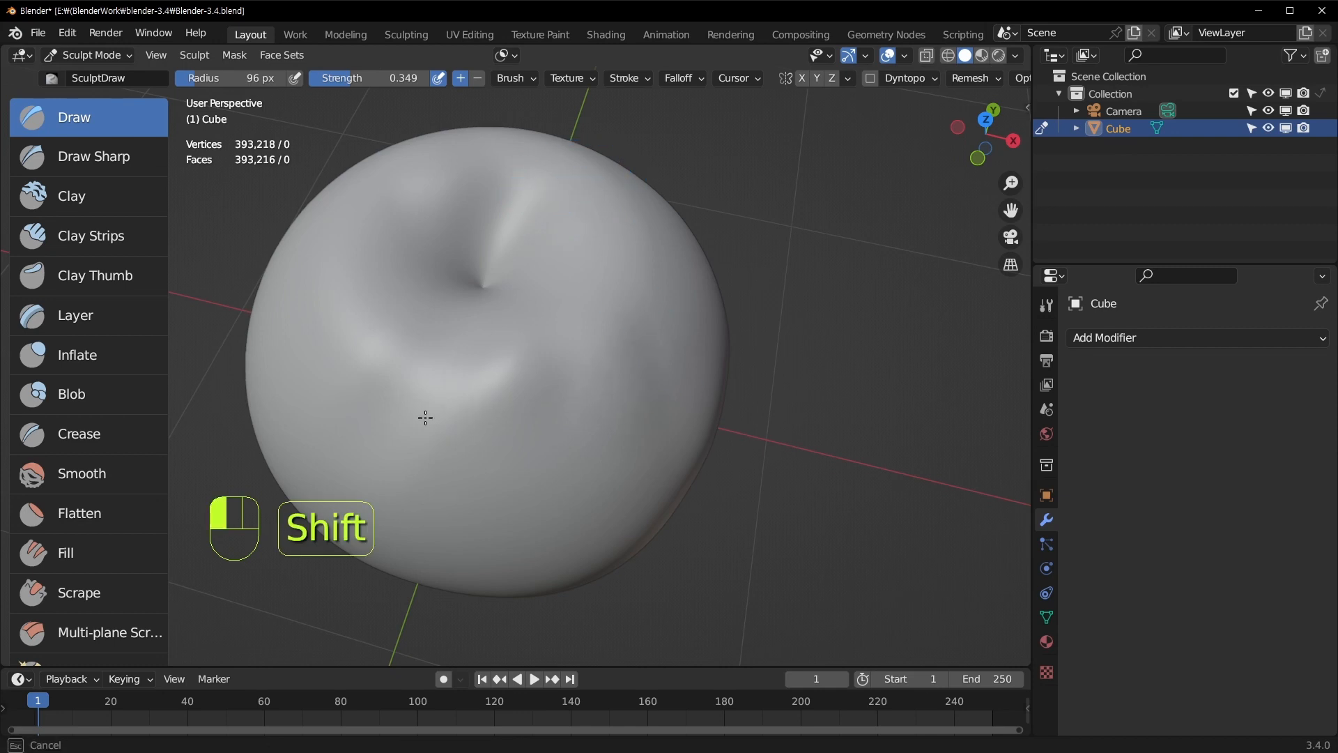
{"action": "left_click_drag", "start_coordinate": [425, 417], "coordinate": [561, 391], "text": "shift"}
Switch to the Clay brush at a 100 px radius and build up a raised lobe beside the hollow
{"action": "key", "text": "f"}
{"action": "left_click", "coordinate": [617, 329]}
{"action": "middle_click_drag", "start_coordinate": [709, 403], "coordinate": [578, 332]}
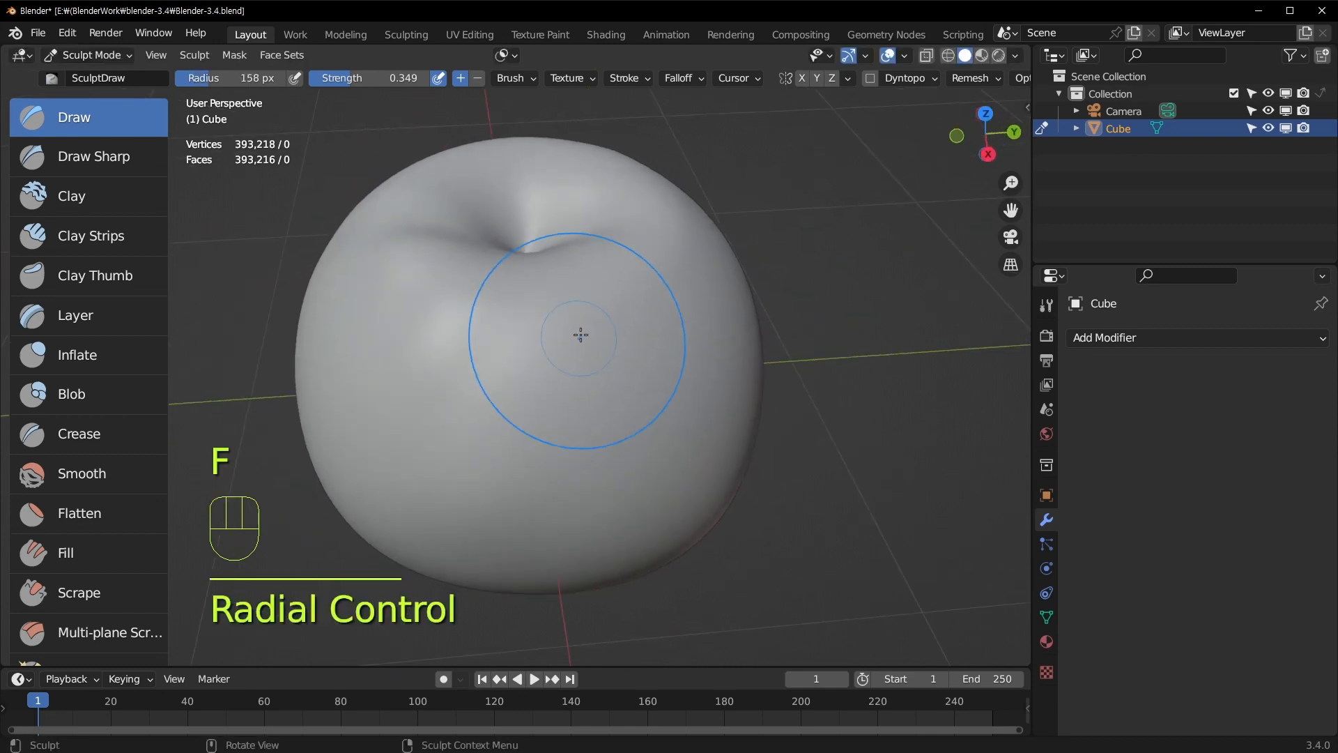
{"action": "key", "text": "f"}
{"action": "left_click", "coordinate": [551, 313]}
{"action": "key", "text": "f"}
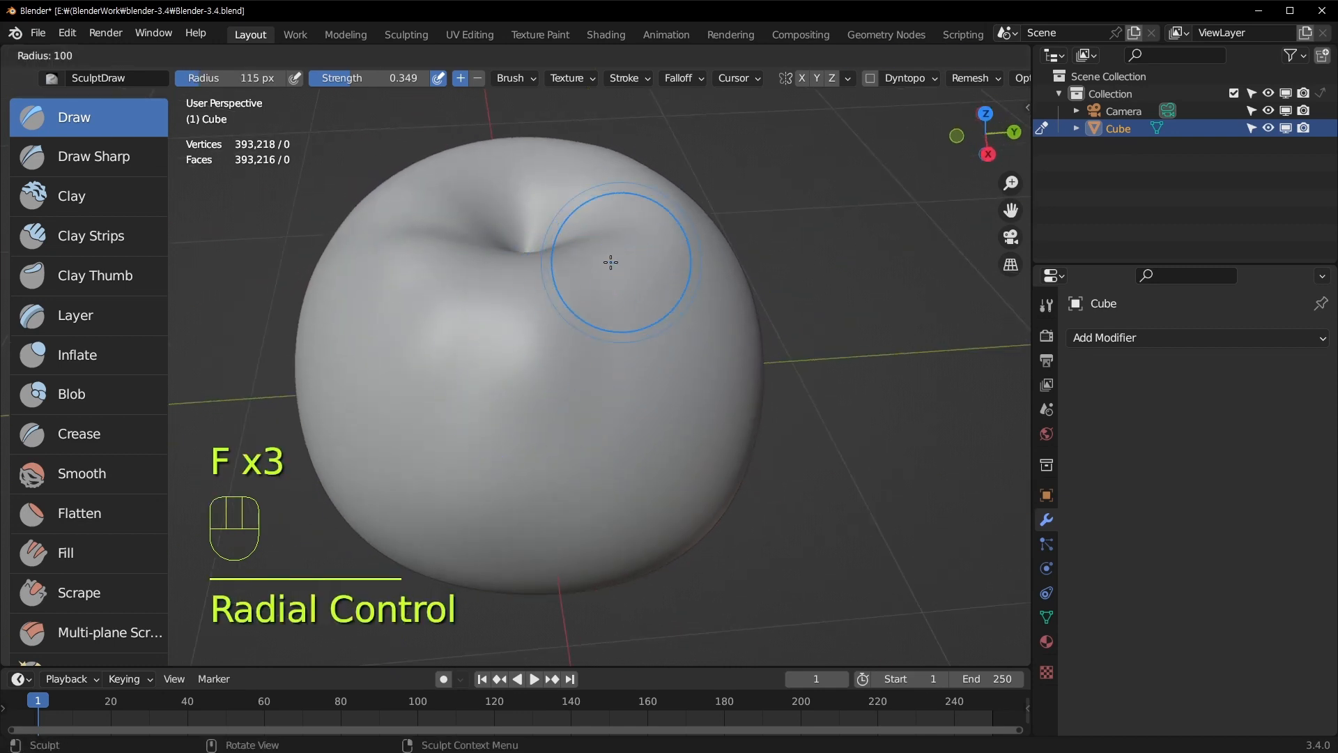
{"action": "left_click", "coordinate": [609, 262]}
{"action": "key", "text": "c"}
{"action": "mouse_move", "coordinate": [550, 263]}
{"action": "left_mouse_down"}
{"action": "mouse_move", "coordinate": [595, 273]}
{"action": "mouse_move", "coordinate": [643, 350]}
{"action": "mouse_move", "coordinate": [639, 251]}
{"action": "mouse_move", "coordinate": [623, 256]}
{"action": "left_mouse_up"}
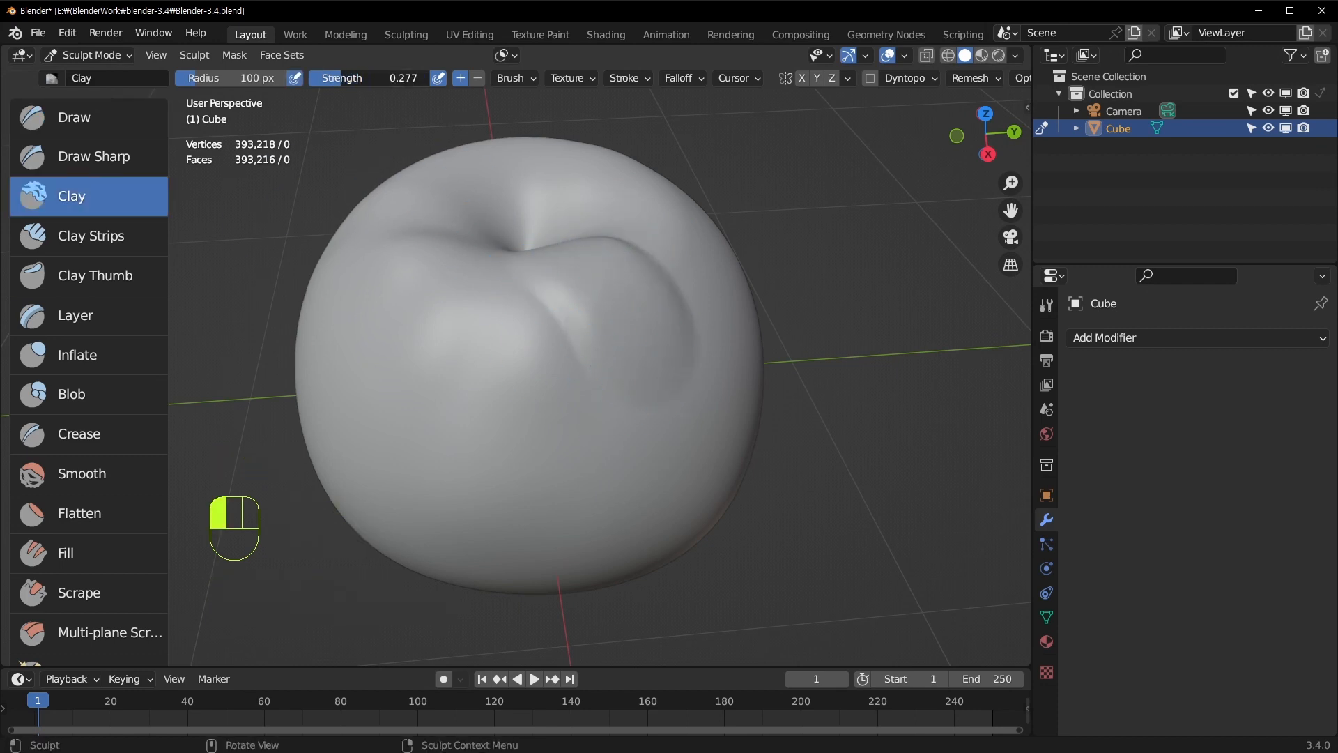
Reduce the Clay radius to 81 px, add another lobe along the rim and smooth the lobes' edges
{"action": "middle_click_drag", "start_coordinate": [554, 246], "coordinate": [573, 328]}
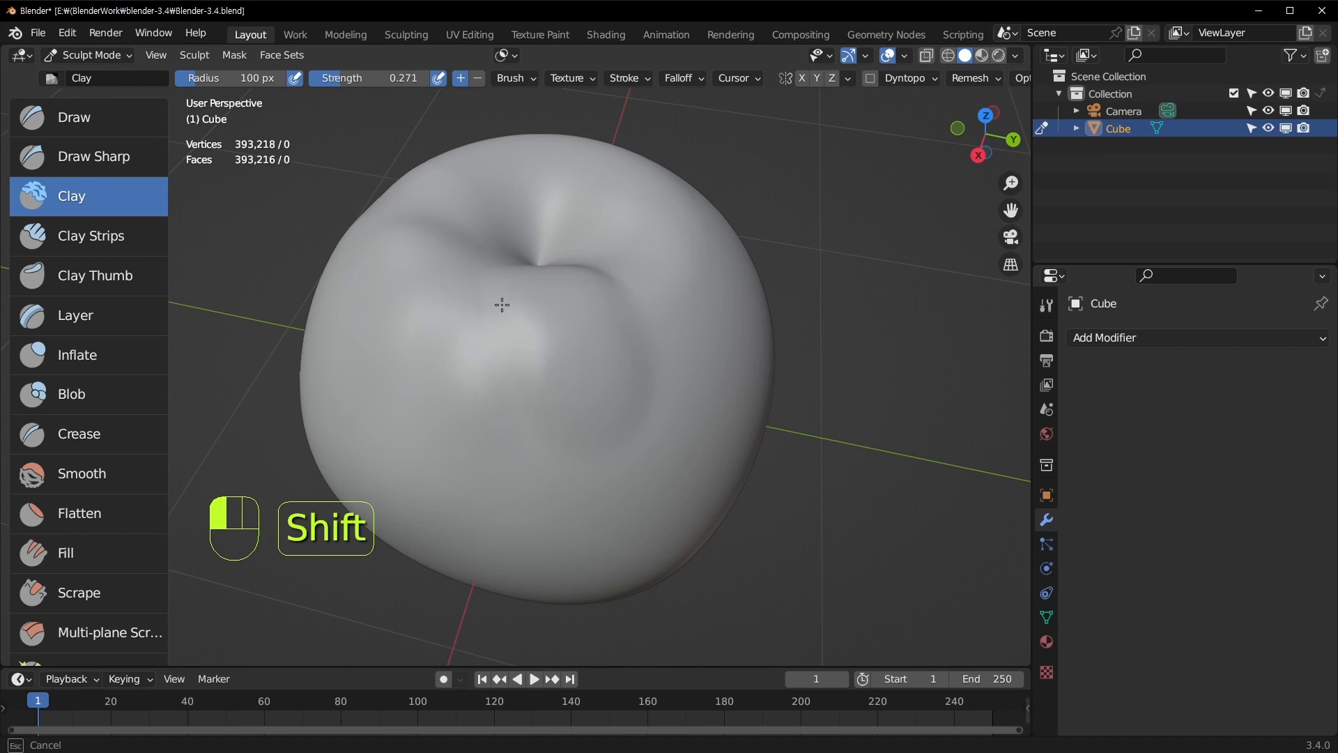
{"action": "key", "text": "f"}
{"action": "left_click", "coordinate": [469, 251]}
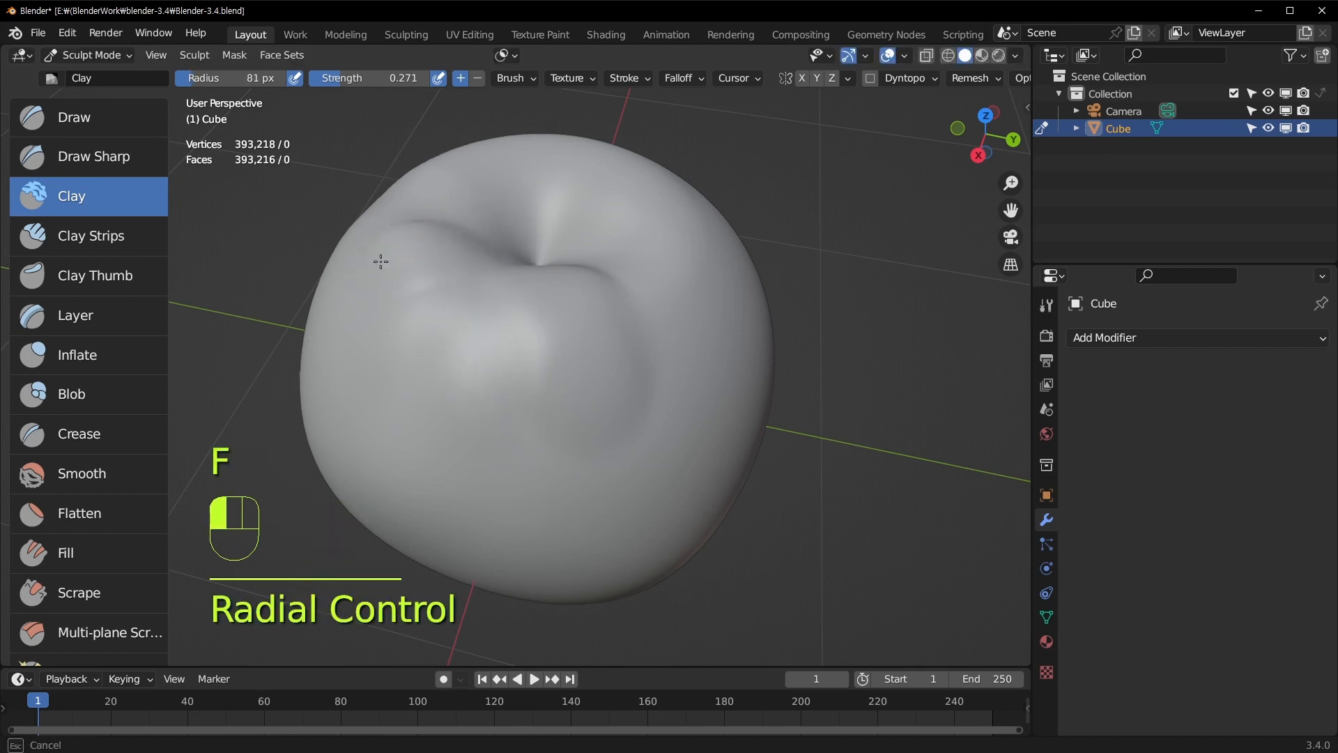
{"action": "key", "text": "shift"}
{"action": "middle_click_drag", "start_coordinate": [406, 237], "coordinate": [625, 325]}
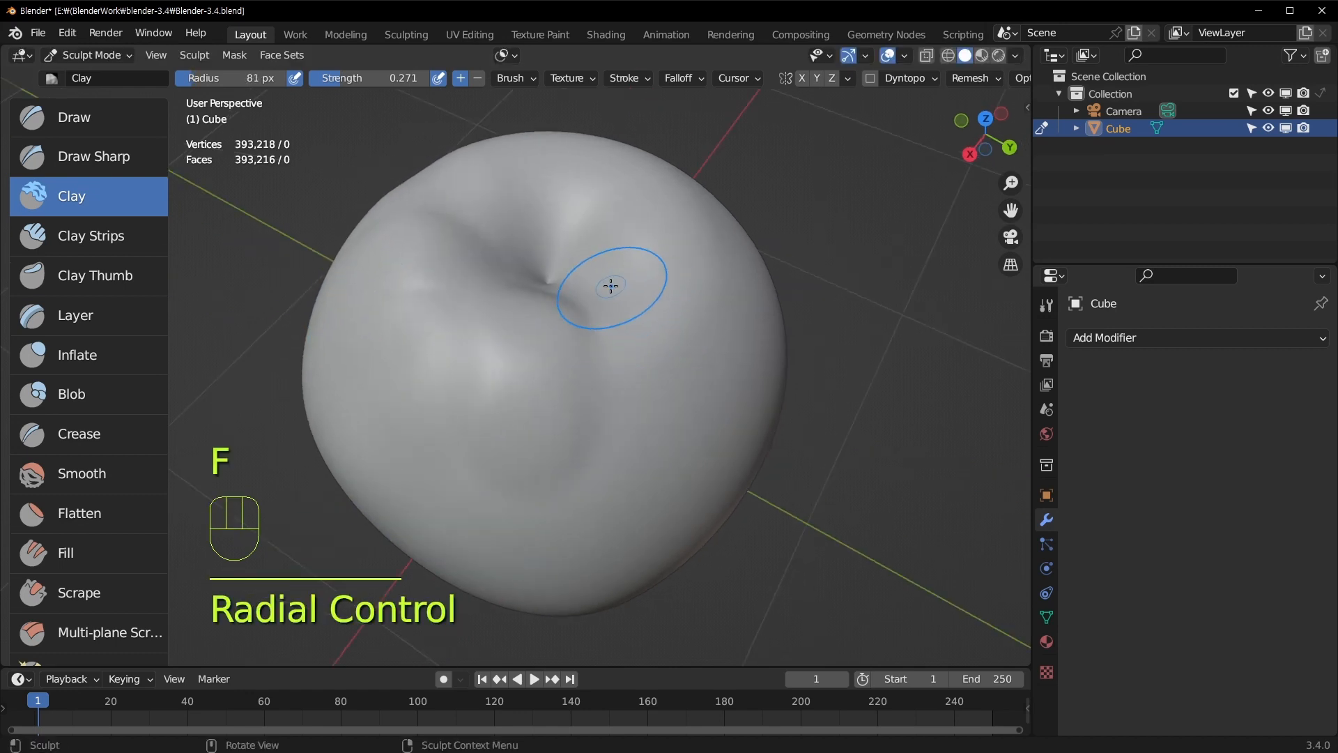
{"action": "mouse_move", "coordinate": [611, 286]}
{"action": "left_mouse_down"}
{"action": "mouse_move", "coordinate": [662, 329]}
{"action": "mouse_move", "coordinate": [619, 280]}
{"action": "left_mouse_up"}
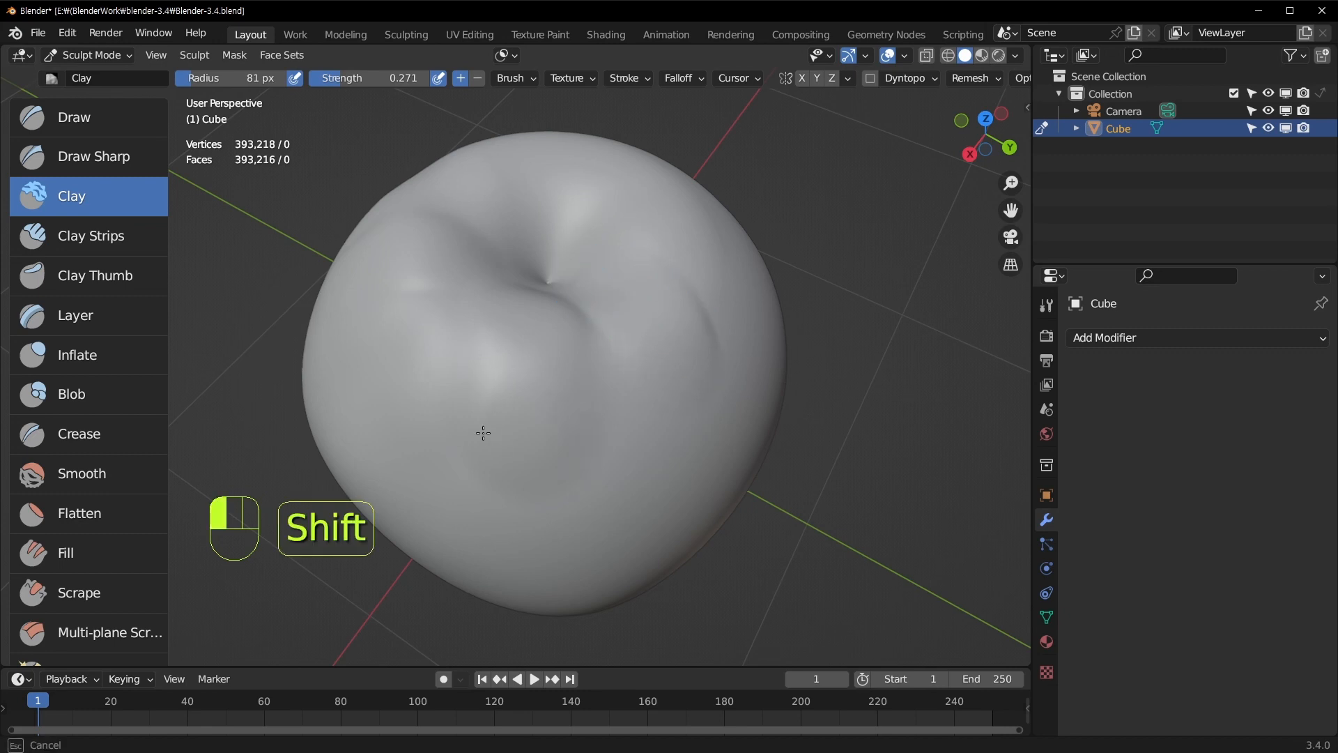
{"action": "left_click_drag", "start_coordinate": [483, 433], "coordinate": [485, 436], "text": "shift"}
{"action": "middle_click_drag", "start_coordinate": [633, 433], "coordinate": [552, 416]}
{"action": "mouse_move", "coordinate": [553, 416]}
{"action": "left_mouse_down", "text": "shift"}
{"action": "mouse_move", "coordinate": [412, 300]}
{"action": "mouse_move", "coordinate": [580, 380]}
{"action": "left_mouse_up", "text": "shift"}
Shape the next section of the rim with an inverted Clay stroke and smooth the surrounding surface
{"action": "mouse_move", "coordinate": [537, 331]}
{"action": "left_mouse_down", "text": "ctrl"}
{"action": "mouse_move", "coordinate": [577, 388]}
{"action": "mouse_move", "coordinate": [549, 312]}
{"action": "left_mouse_up", "text": "ctrl"}
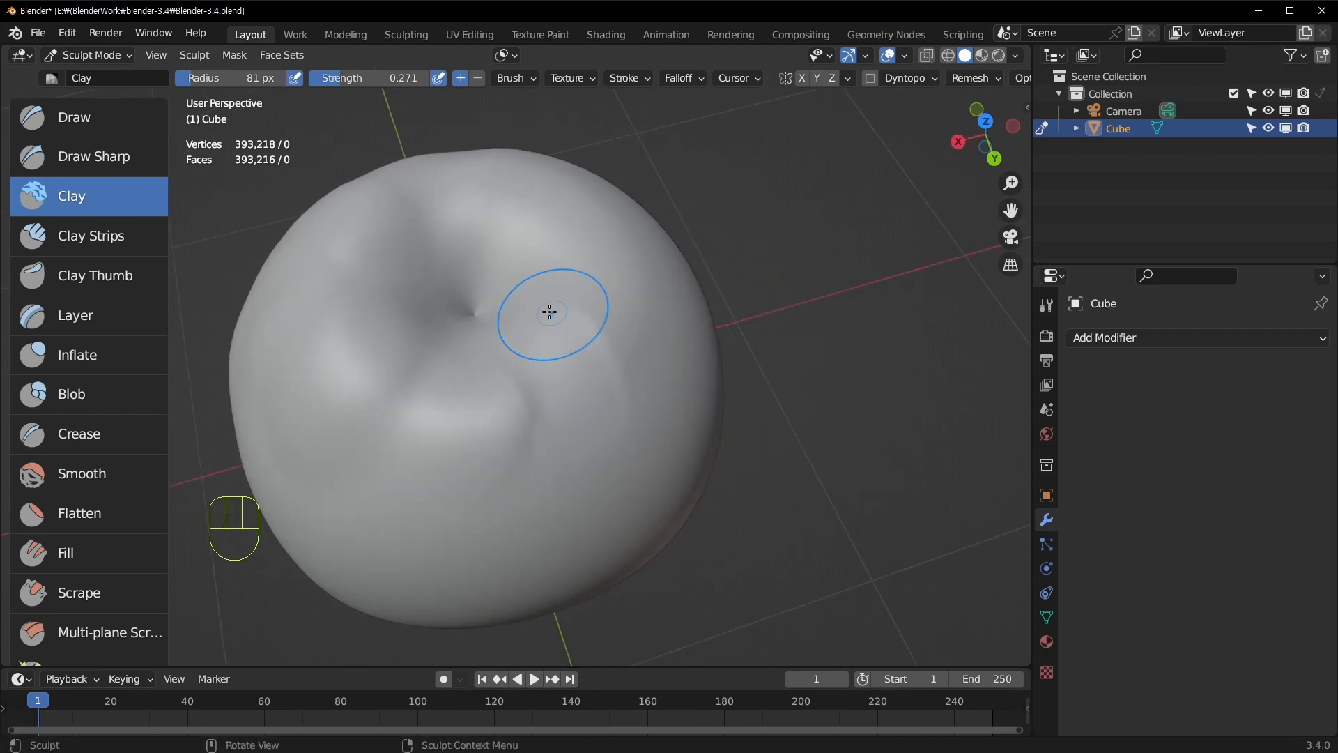
{"action": "left_click_drag", "start_coordinate": [645, 379], "coordinate": [587, 367], "text": "shift"}
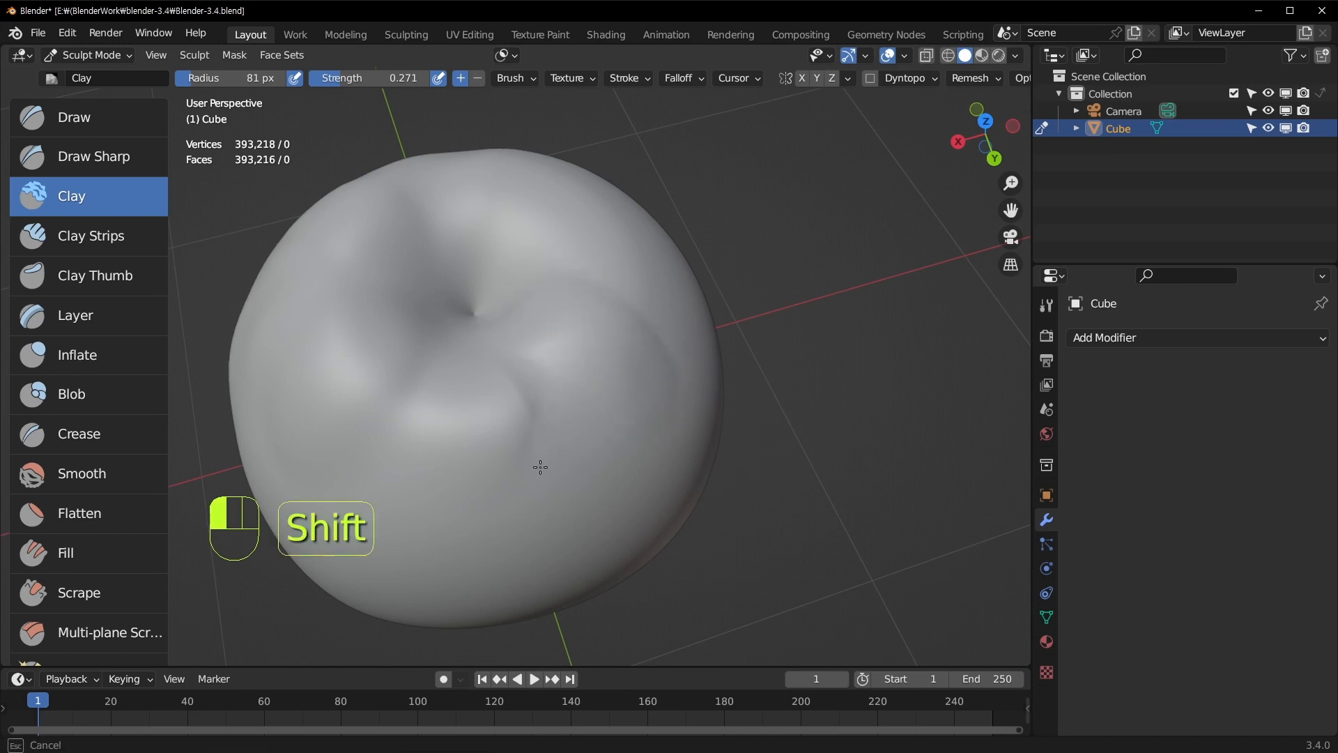
{"action": "left_click_drag", "start_coordinate": [540, 467], "coordinate": [586, 472], "text": "shift"}
{"action": "mouse_move", "coordinate": [585, 472]}
{"action": "middle_mouse_down"}
{"action": "mouse_move", "coordinate": [323, 361]}
{"action": "mouse_move", "coordinate": [564, 251]}
{"action": "mouse_move", "coordinate": [575, 368]}
{"action": "middle_mouse_up"}
{"action": "mouse_move", "coordinate": [496, 357]}
{"action": "left_mouse_down", "text": "shift"}
{"action": "mouse_move", "coordinate": [495, 412]}
{"action": "mouse_move", "coordinate": [447, 401]}
{"action": "left_mouse_up", "text": "shift"}
{"action": "mouse_move", "coordinate": [547, 442]}
{"action": "middle_mouse_down"}
{"action": "mouse_move", "coordinate": [565, 370]}
{"action": "mouse_move", "coordinate": [527, 359]}
{"action": "middle_mouse_up"}
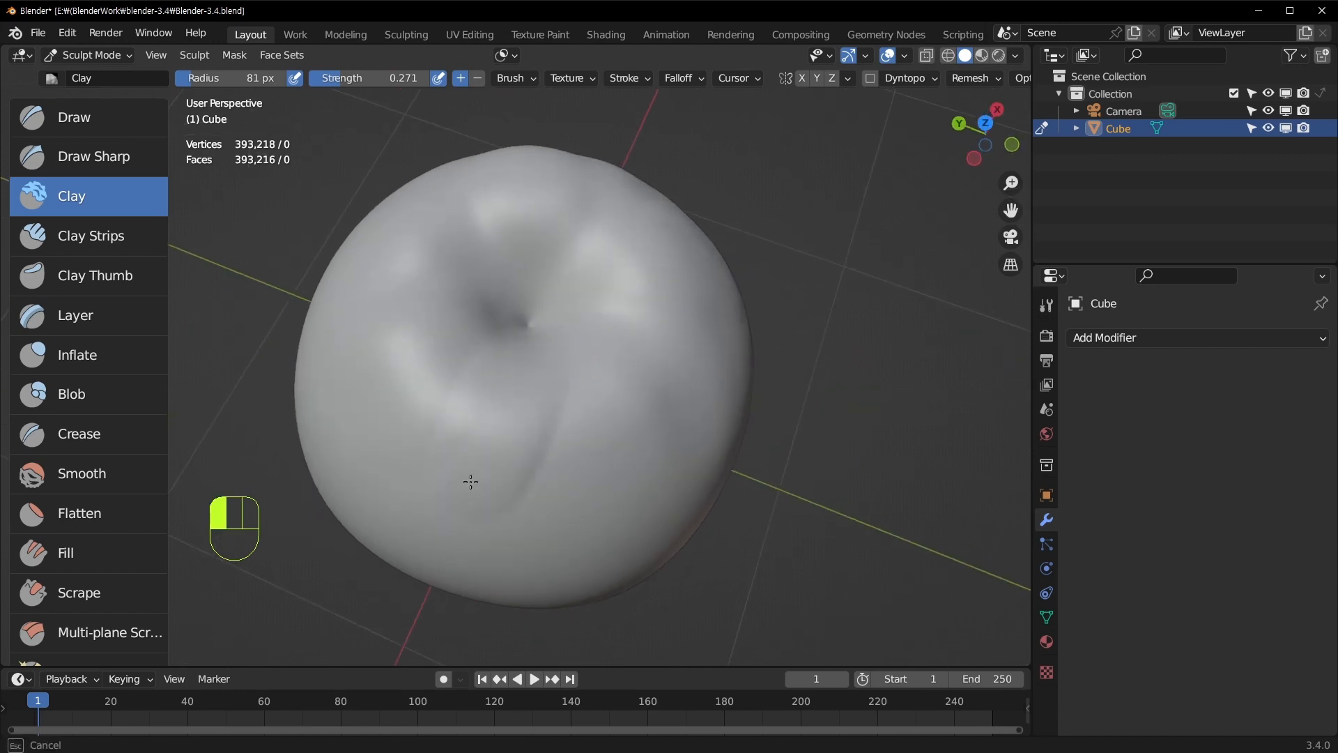
Build up the far side of the hollow's rim with Clay strokes and soften the crease between the lobes
{"action": "left_click_drag", "start_coordinate": [470, 481], "coordinate": [451, 392]}
{"action": "left_click_drag", "start_coordinate": [536, 438], "coordinate": [536, 438], "text": "shift"}
{"action": "middle_click_drag", "start_coordinate": [536, 437], "coordinate": [549, 488]}
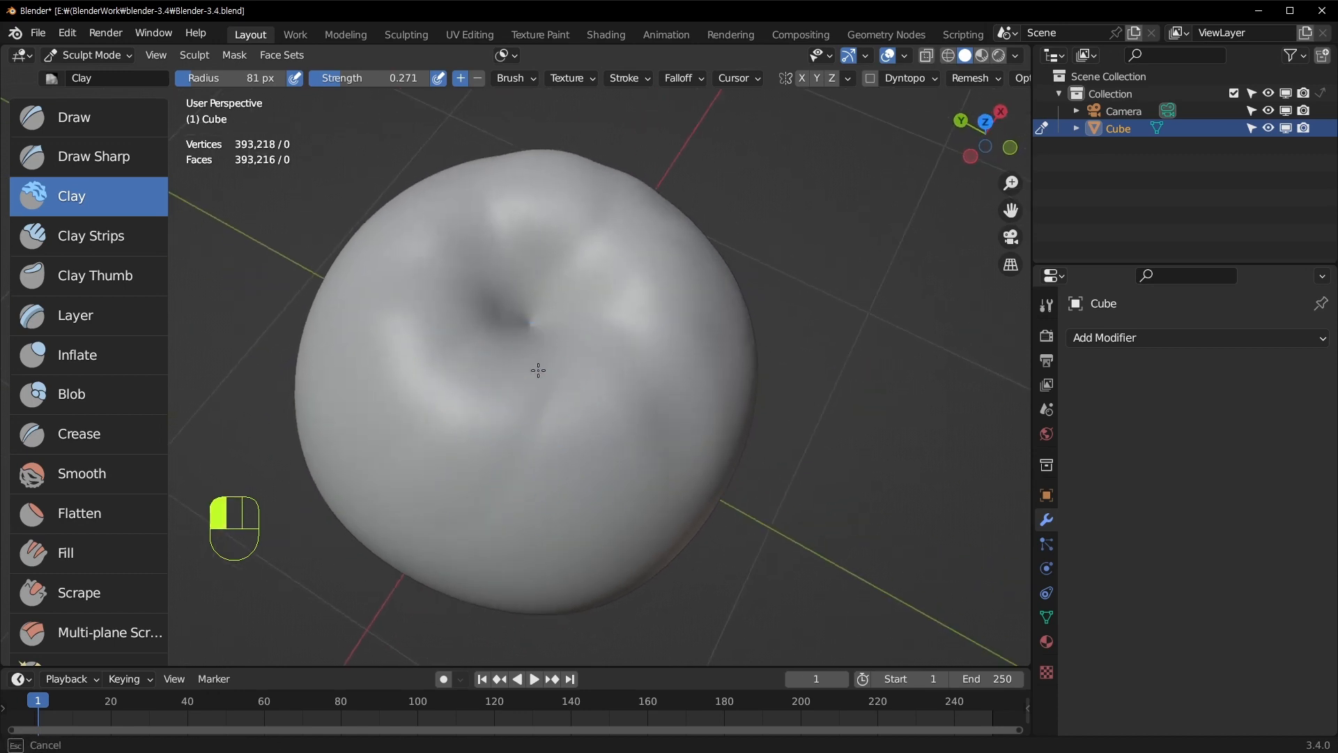
{"action": "left_click_drag", "start_coordinate": [538, 370], "coordinate": [543, 414]}
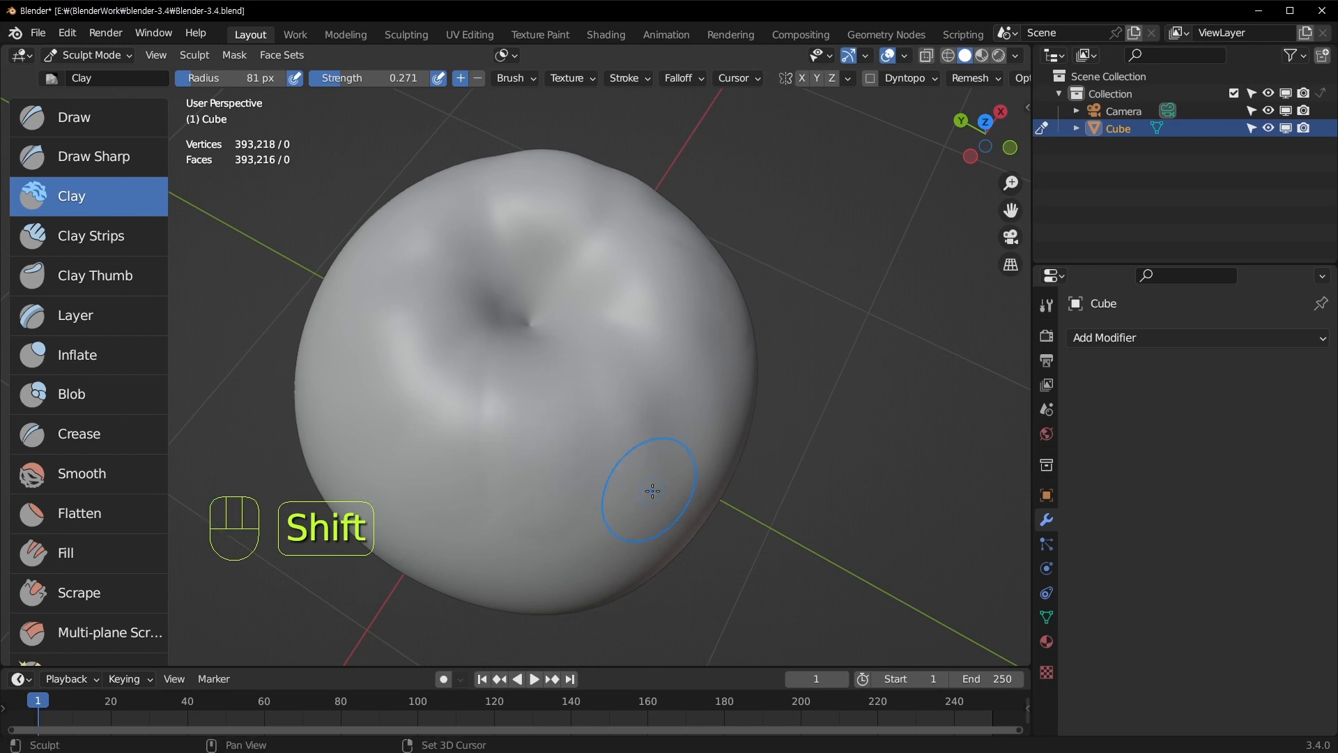
Enlarge the brush radius to 123 px and smooth the ridges running down the shape's side
{"action": "mouse_move", "coordinate": [652, 491]}
{"action": "middle_mouse_down"}
{"action": "mouse_move", "coordinate": [562, 343]}
{"action": "mouse_move", "coordinate": [555, 358]}
{"action": "middle_mouse_up"}
{"action": "middle_click_drag", "start_coordinate": [597, 390], "coordinate": [568, 333], "text": "shift"}
{"action": "key", "text": "f"}
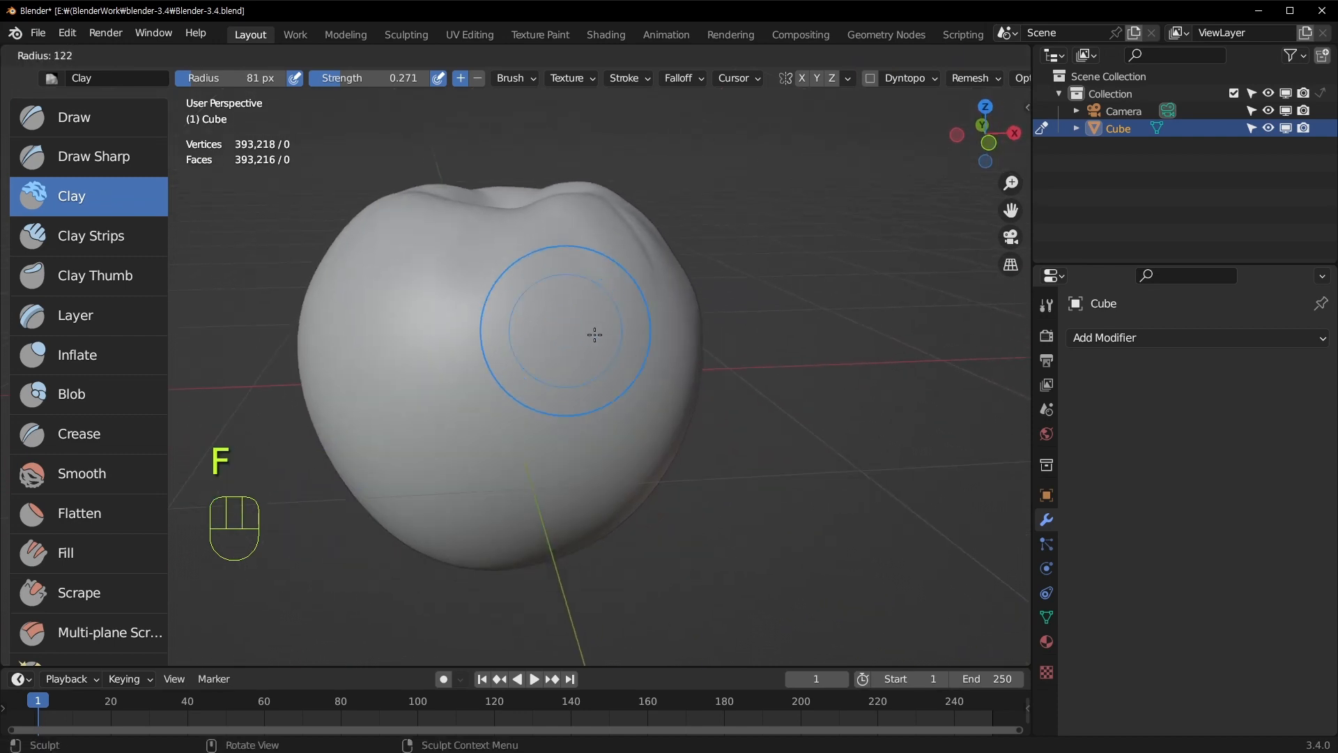
{"action": "left_click", "coordinate": [585, 279]}
{"action": "left_click_drag", "start_coordinate": [609, 389], "coordinate": [641, 320], "text": "shift"}
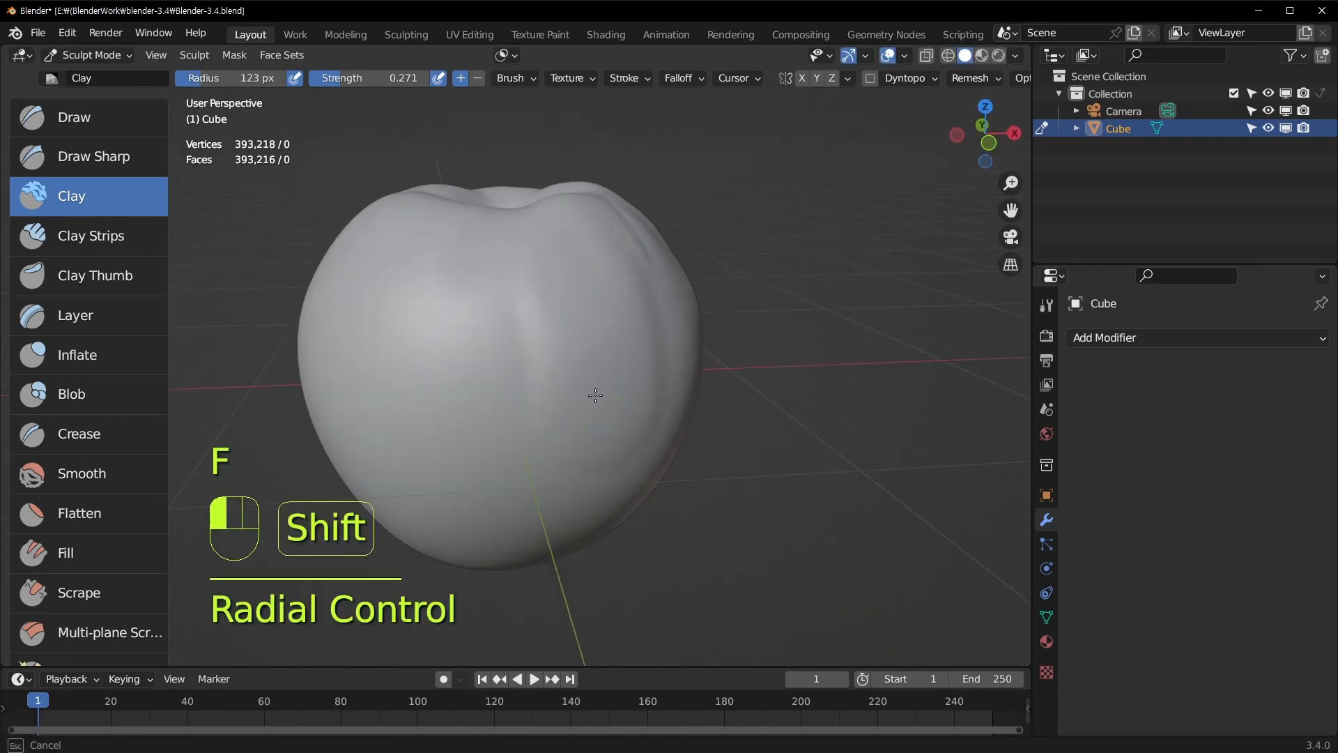
Set the brush radius to 99 px and smooth out the vertical creases on the adjacent side
{"action": "middle_click_drag", "start_coordinate": [442, 365], "coordinate": [448, 343]}
{"action": "key", "text": "f"}
{"action": "left_click", "coordinate": [433, 270]}
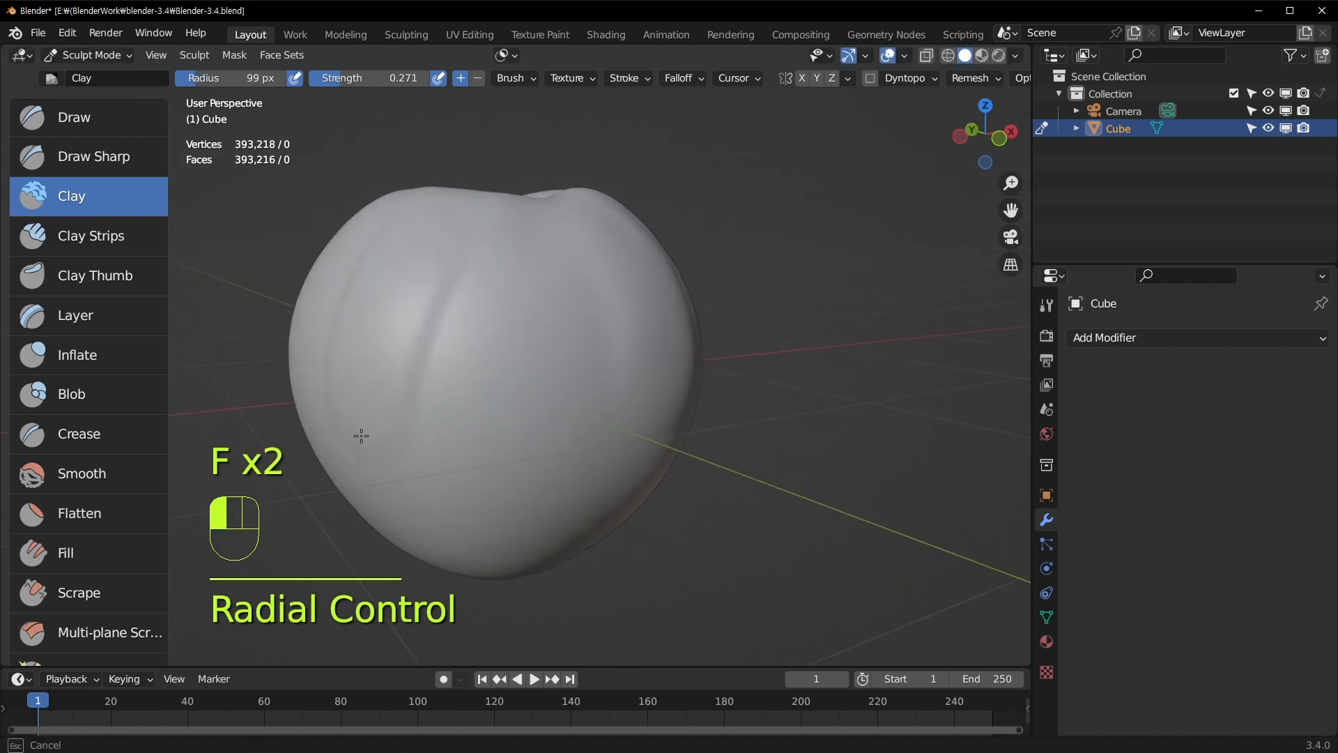
{"action": "left_click_drag", "start_coordinate": [361, 436], "coordinate": [342, 427], "text": "shift"}
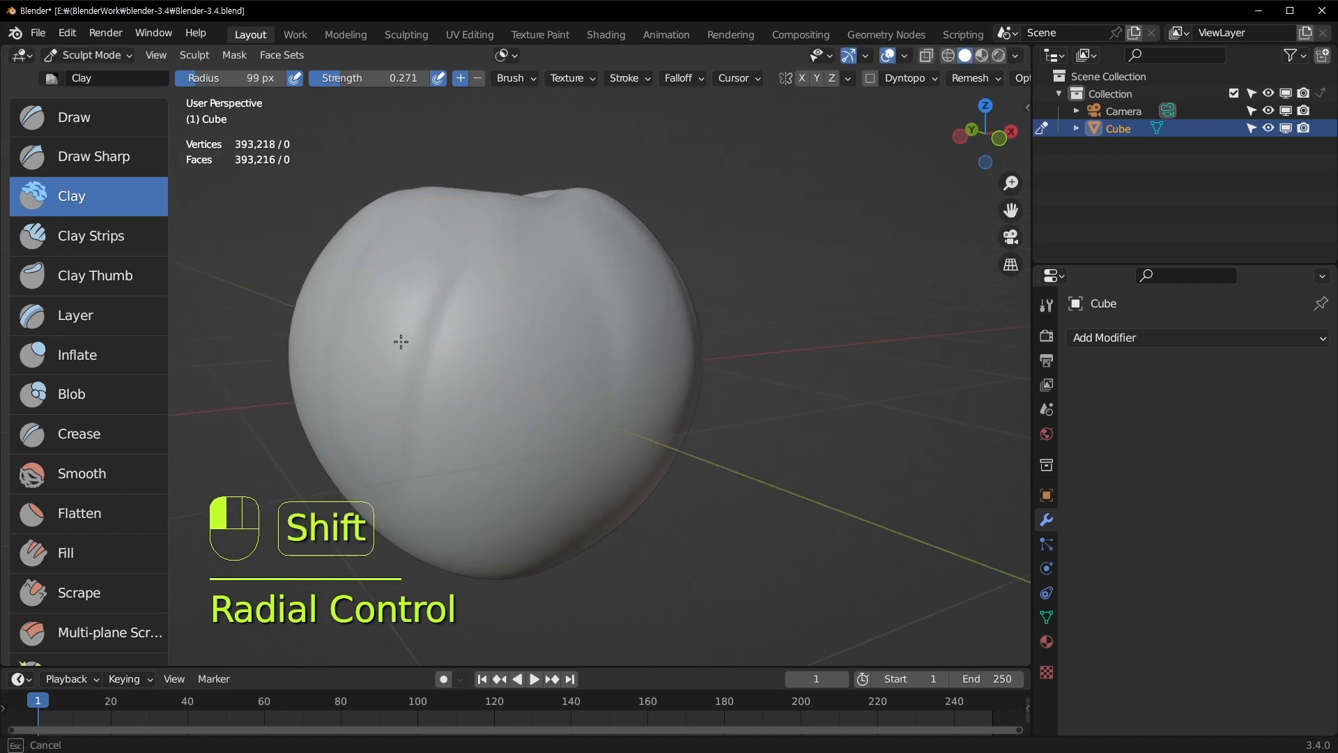
{"action": "left_click_drag", "start_coordinate": [401, 342], "coordinate": [389, 446], "text": "shift"}
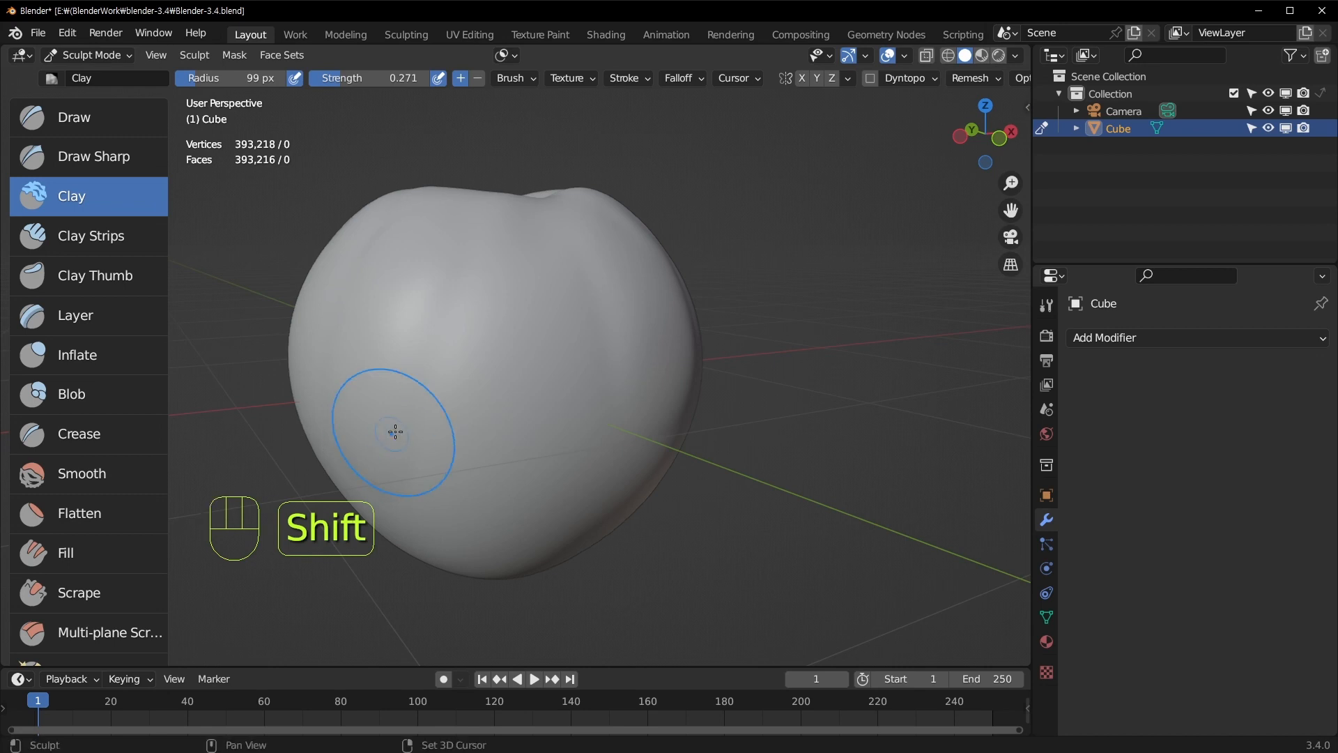
Set the Clay radius to 88 px, shape the front below the hollow and smooth it towards the base
{"action": "mouse_move", "coordinate": [395, 432]}
{"action": "middle_mouse_down"}
{"action": "mouse_move", "coordinate": [627, 432]}
{"action": "mouse_move", "coordinate": [537, 370]}
{"action": "mouse_move", "coordinate": [567, 314]}
{"action": "mouse_move", "coordinate": [593, 313]}
{"action": "mouse_move", "coordinate": [597, 286]}
{"action": "mouse_move", "coordinate": [551, 264]}
{"action": "middle_mouse_up"}
{"action": "key", "text": "f"}
{"action": "left_click", "coordinate": [517, 305]}
{"action": "mouse_move", "coordinate": [508, 324]}
{"action": "middle_mouse_down"}
{"action": "mouse_move", "coordinate": [588, 365]}
{"action": "mouse_move", "coordinate": [462, 391]}
{"action": "mouse_move", "coordinate": [567, 413]}
{"action": "mouse_move", "coordinate": [507, 298]}
{"action": "middle_mouse_up"}
{"action": "key", "text": "f"}
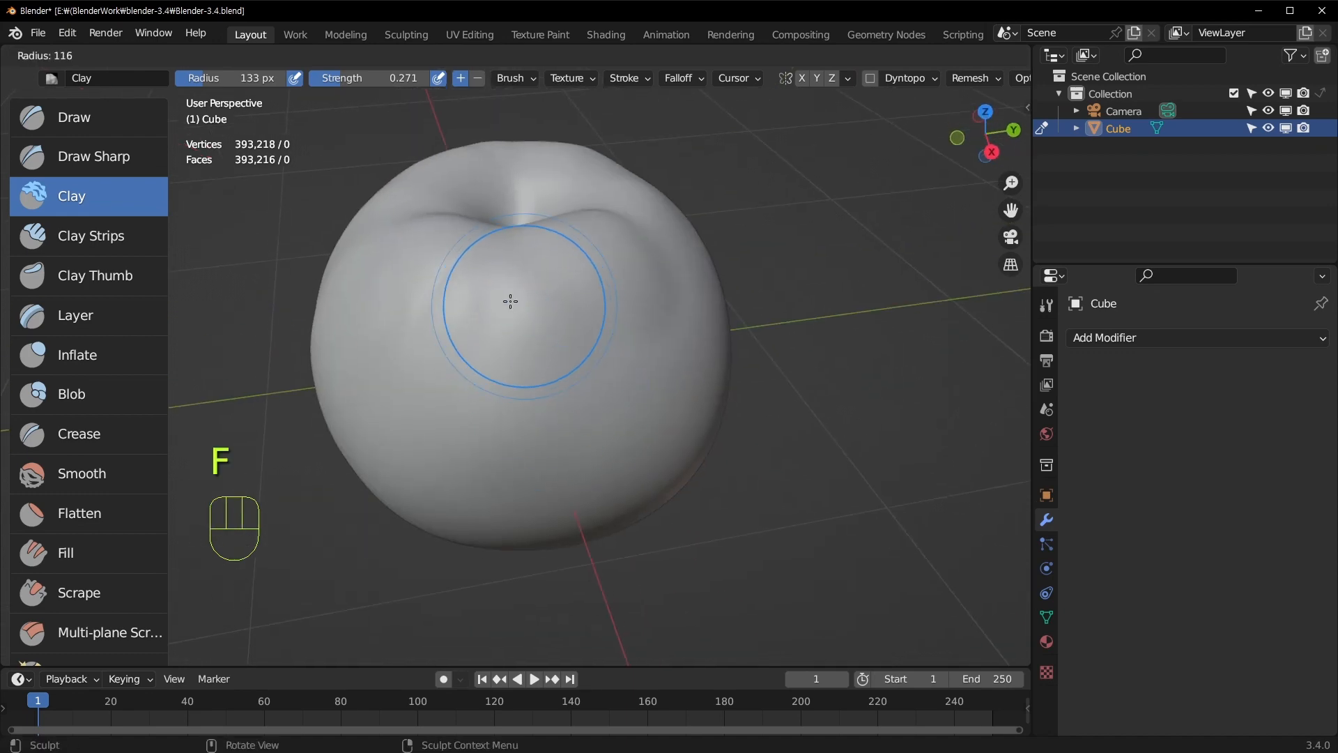
{"action": "left_click", "coordinate": [493, 283]}
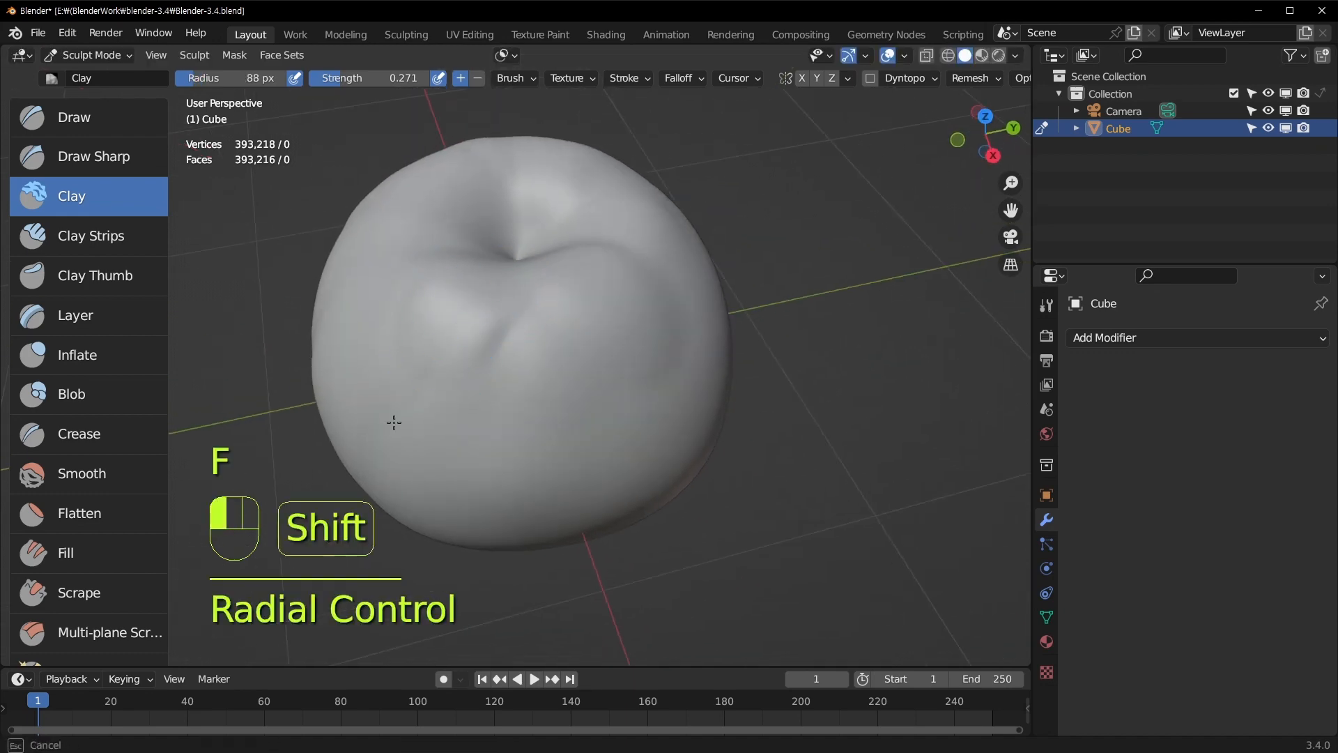
{"action": "left_click_drag", "start_coordinate": [546, 435], "coordinate": [558, 471], "text": "shift"}
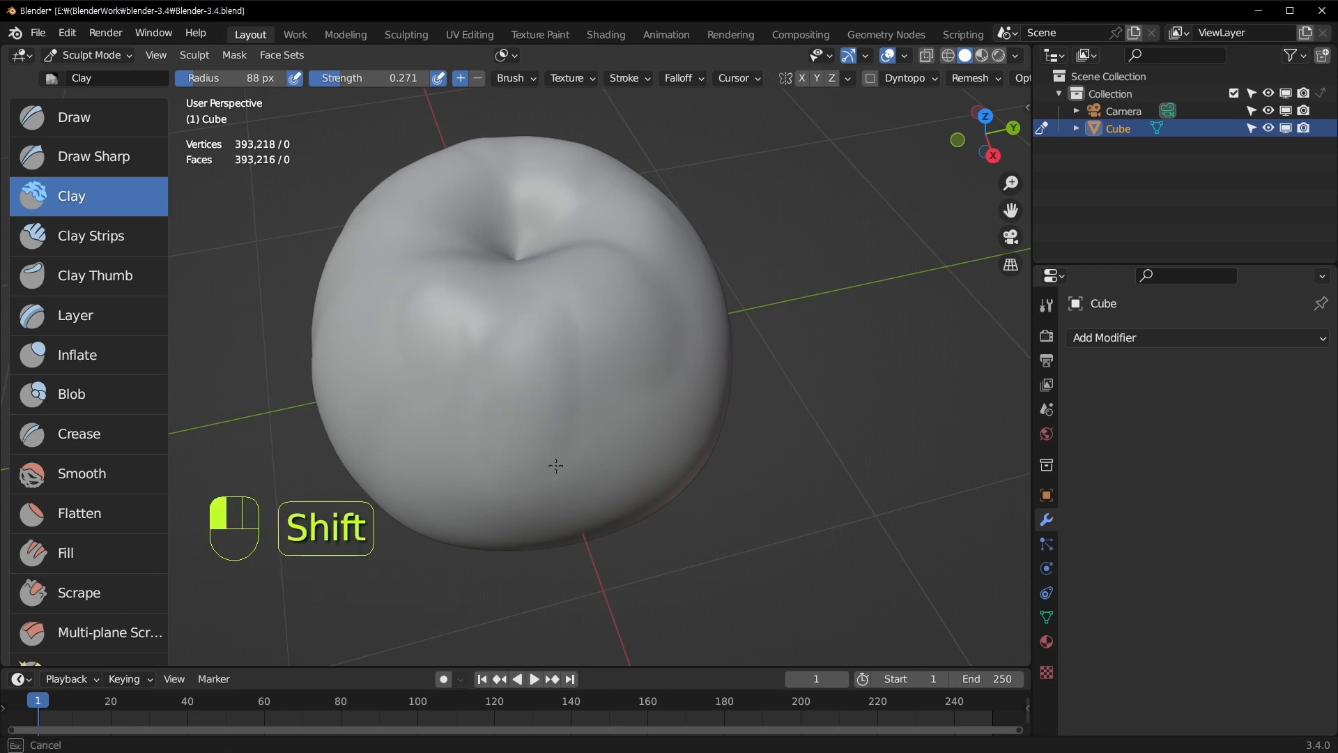
Add Clay strokes down the remaining sides from the rim and smooth the resulting ridges
{"action": "middle_click_drag", "start_coordinate": [439, 365], "coordinate": [556, 273]}
{"action": "left_click_drag", "start_coordinate": [578, 286], "coordinate": [588, 288]}
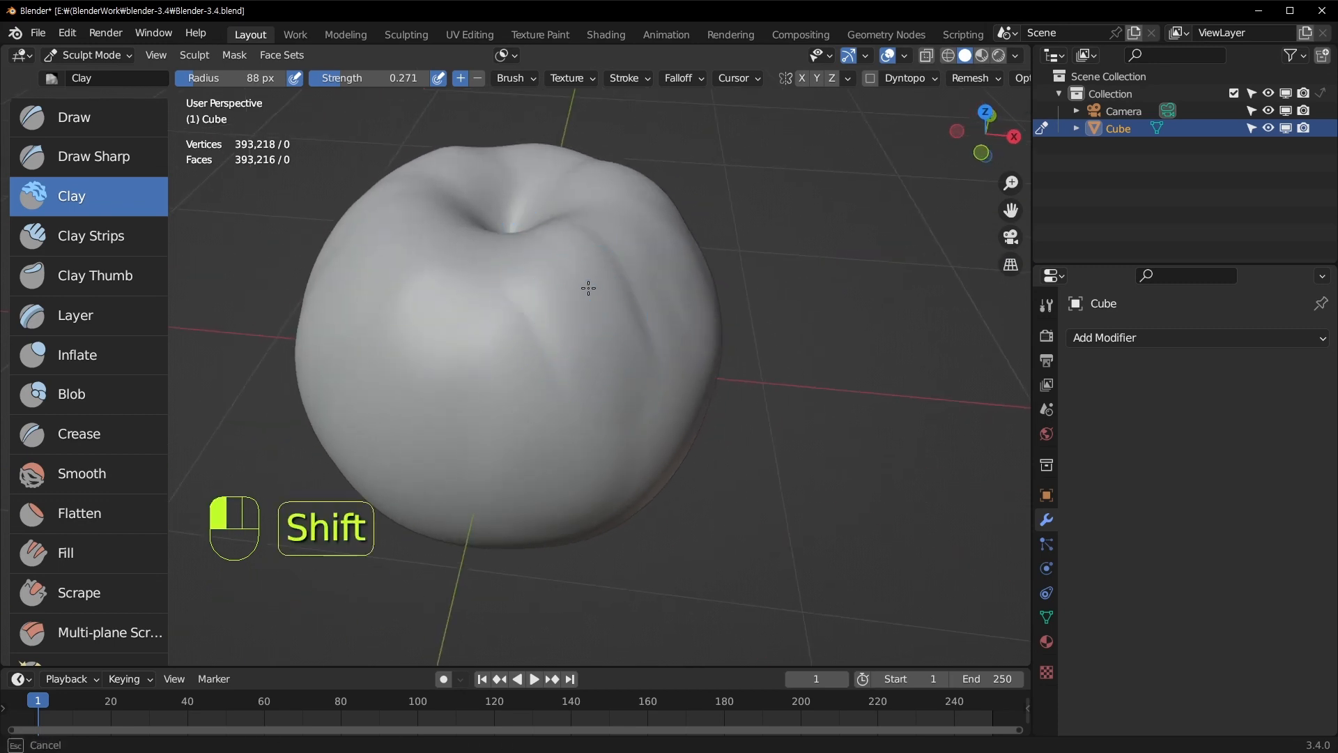
{"action": "left_click_drag", "start_coordinate": [670, 345], "coordinate": [671, 350], "text": "shift"}
{"action": "middle_click_drag", "start_coordinate": [671, 345], "coordinate": [627, 347]}
{"action": "left_click_drag", "start_coordinate": [597, 284], "coordinate": [624, 394]}
{"action": "left_click_drag", "start_coordinate": [600, 299], "coordinate": [597, 309], "text": "shift"}
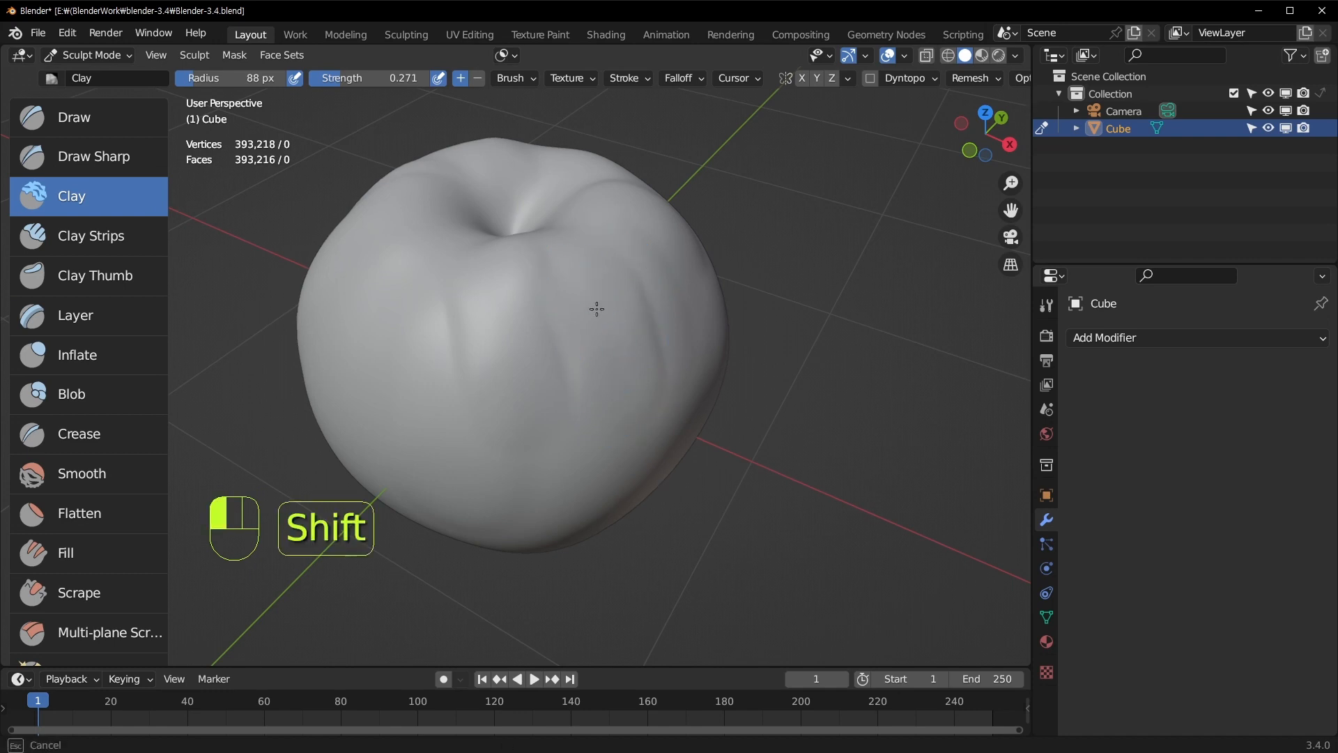
{"action": "left_click_drag", "start_coordinate": [456, 332], "coordinate": [439, 251], "text": "shift"}
{"action": "left_click_drag", "start_coordinate": [377, 339], "coordinate": [502, 313], "text": "shift"}
View the apple's base from the front, activate the Grab brush and open its falloff settings
{"action": "mouse_move", "coordinate": [502, 314]}
{"action": "middle_mouse_down"}
{"action": "mouse_move", "coordinate": [627, 245]}
{"action": "mouse_move", "coordinate": [538, 408]}
{"action": "mouse_move", "coordinate": [448, 522]}
{"action": "middle_mouse_up"}
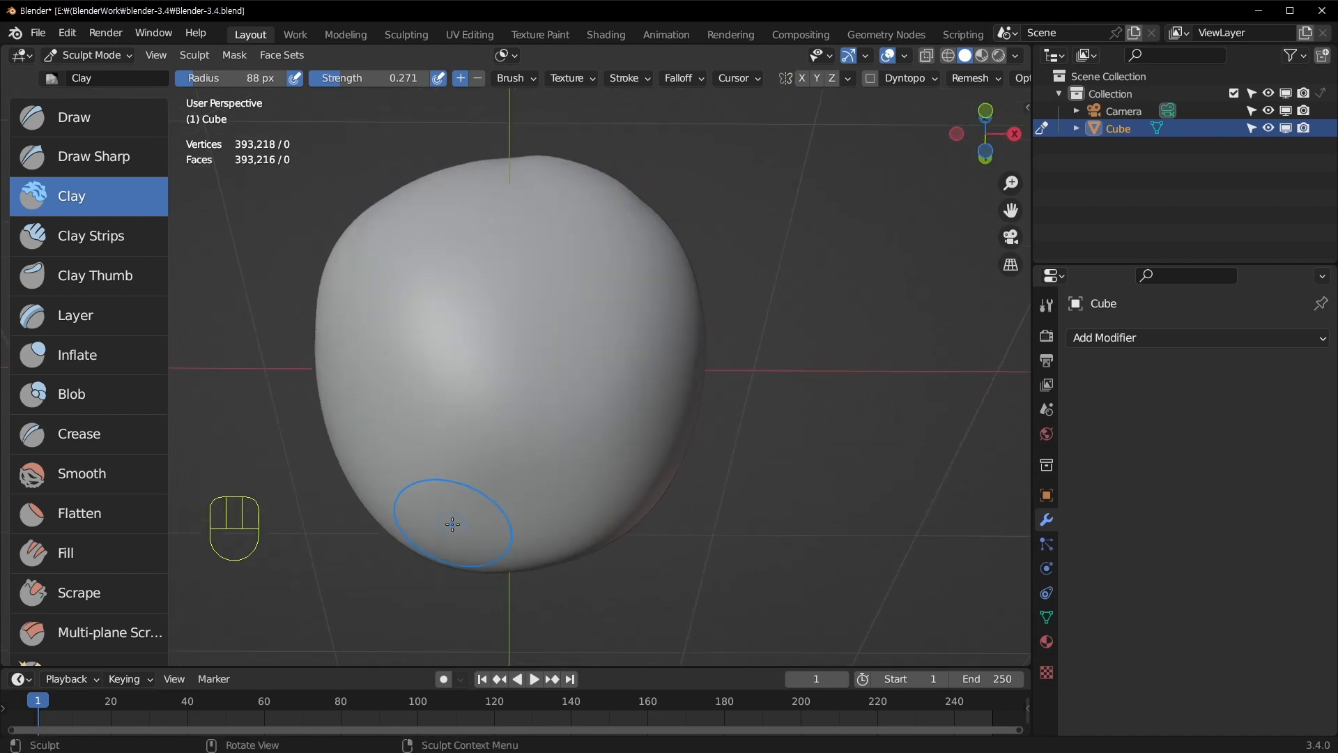
{"action": "middle_click_drag", "start_coordinate": [501, 486], "coordinate": [506, 373]}
{"action": "key", "text": "KP_1"}
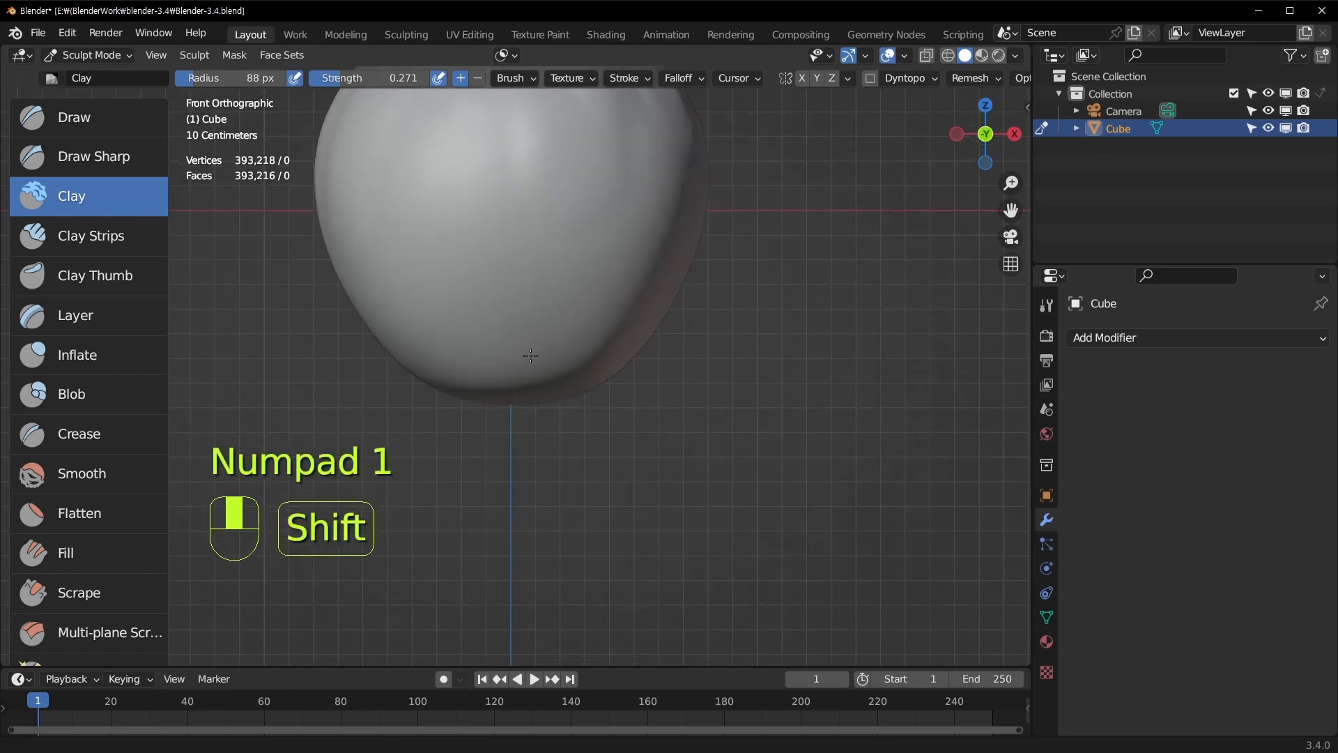
{"action": "scroll", "coordinate": [126, 275], "scroll_direction": "down", "scroll_amount": 8}
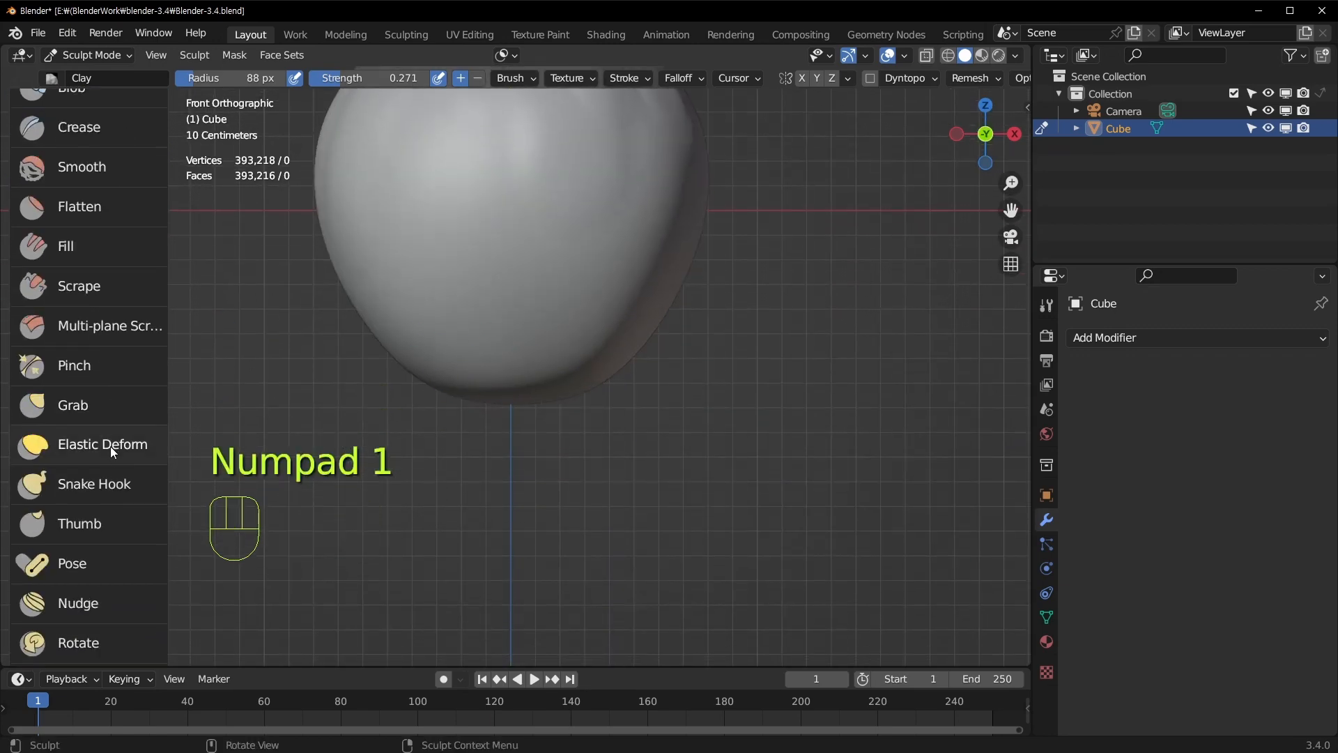
{"action": "left_click", "coordinate": [84, 404]}
{"action": "left_click", "coordinate": [591, 80]}
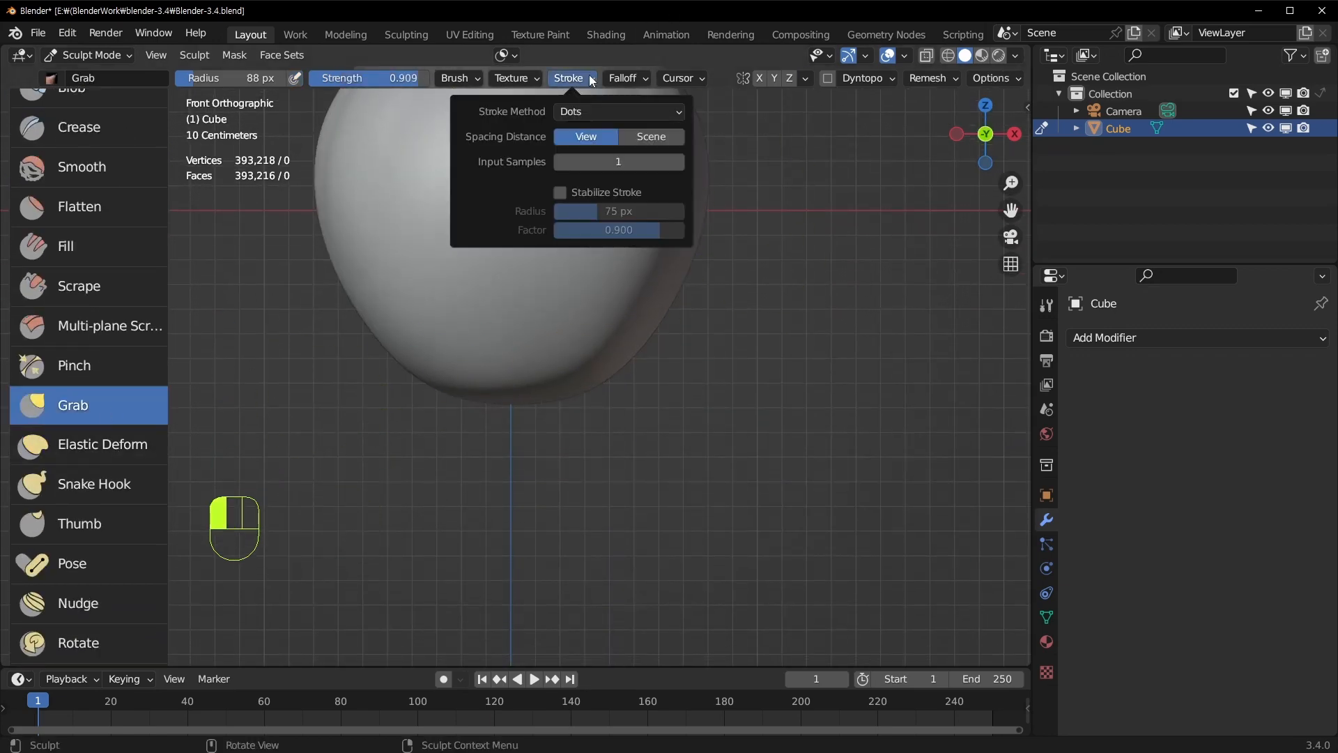
{"action": "left_click", "coordinate": [641, 78]}
{"action": "left_click", "coordinate": [633, 113]}
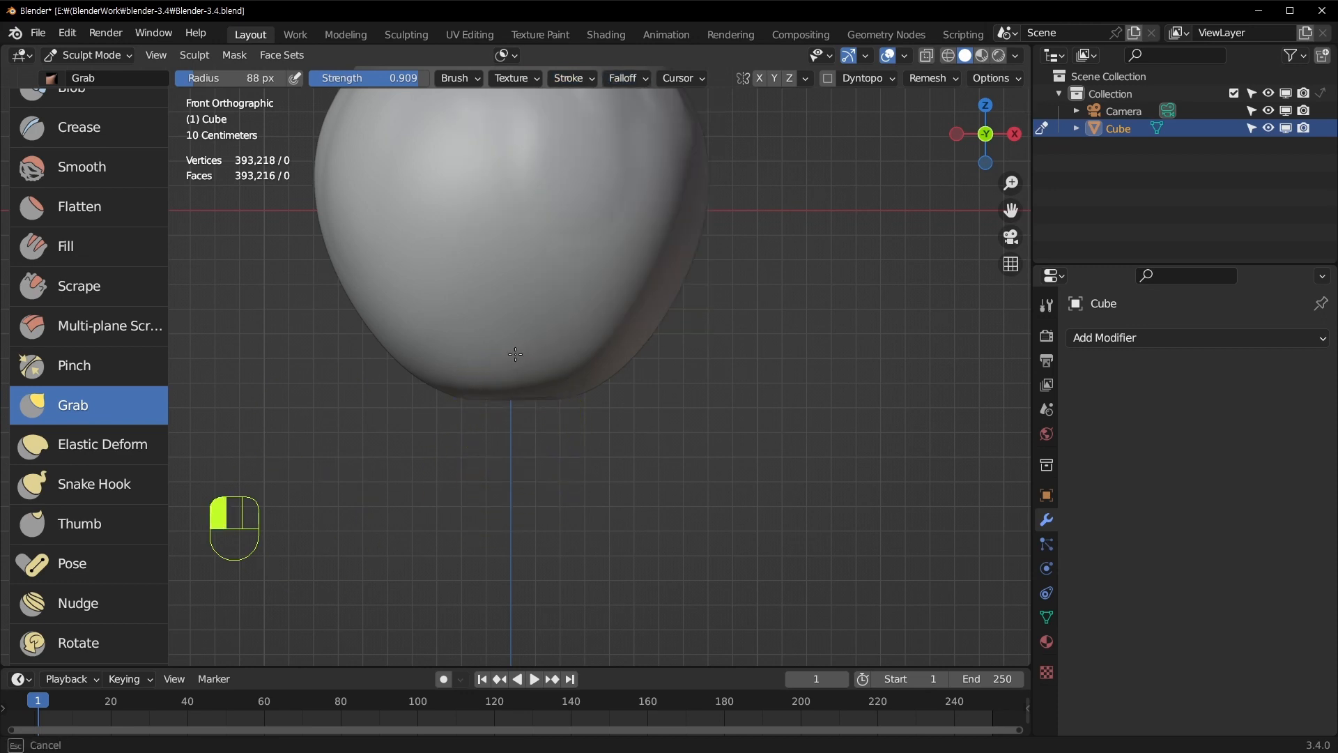
{"action": "left_click_drag", "start_coordinate": [513, 335], "coordinate": [514, 339]}
{"action": "middle_click_drag", "start_coordinate": [514, 339], "coordinate": [522, 433]}
{"action": "key", "text": "ctrl+z"}
From the front view, push the apple's bottom centre upwards with the Grab brush to form a hollow
{"action": "key", "text": "KP_1"}
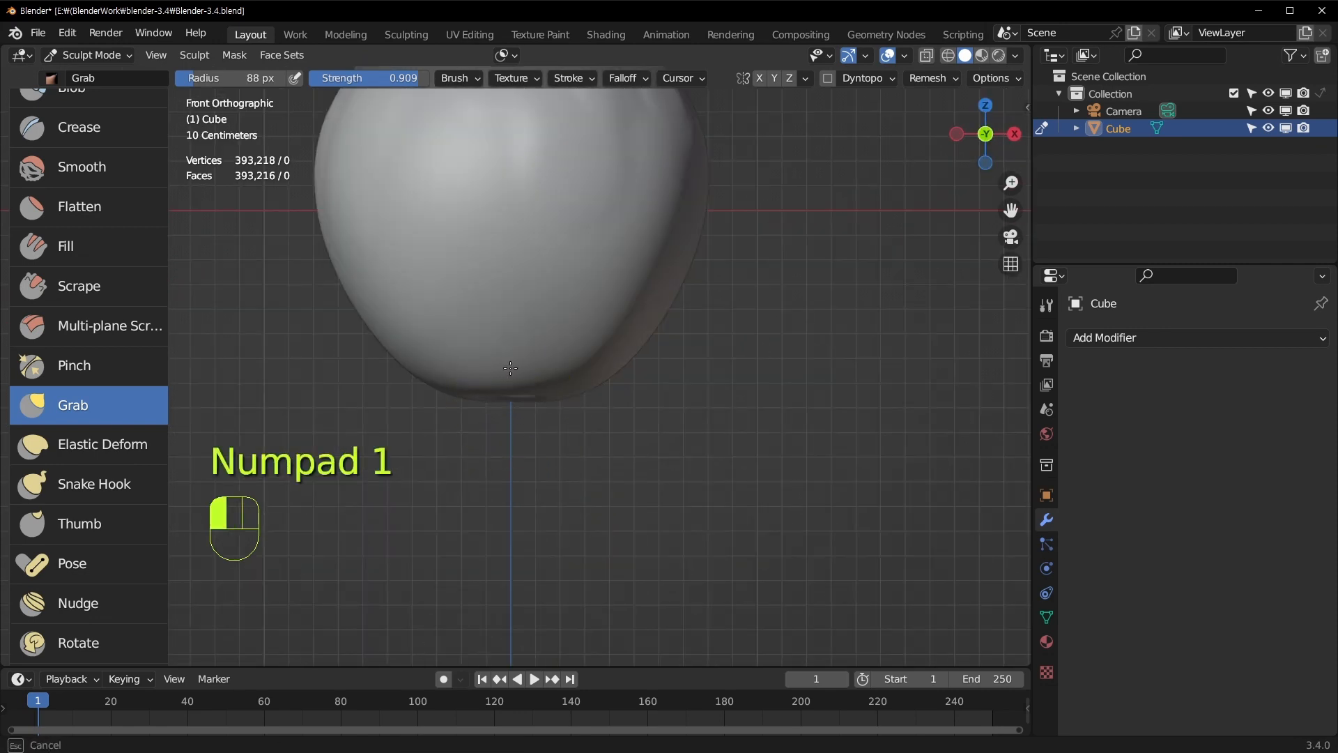
{"action": "left_click_drag", "start_coordinate": [510, 368], "coordinate": [510, 367]}
{"action": "mouse_move", "coordinate": [547, 480]}
{"action": "middle_mouse_down"}
{"action": "mouse_move", "coordinate": [574, 338]}
{"action": "mouse_move", "coordinate": [563, 433]}
{"action": "middle_mouse_up"}
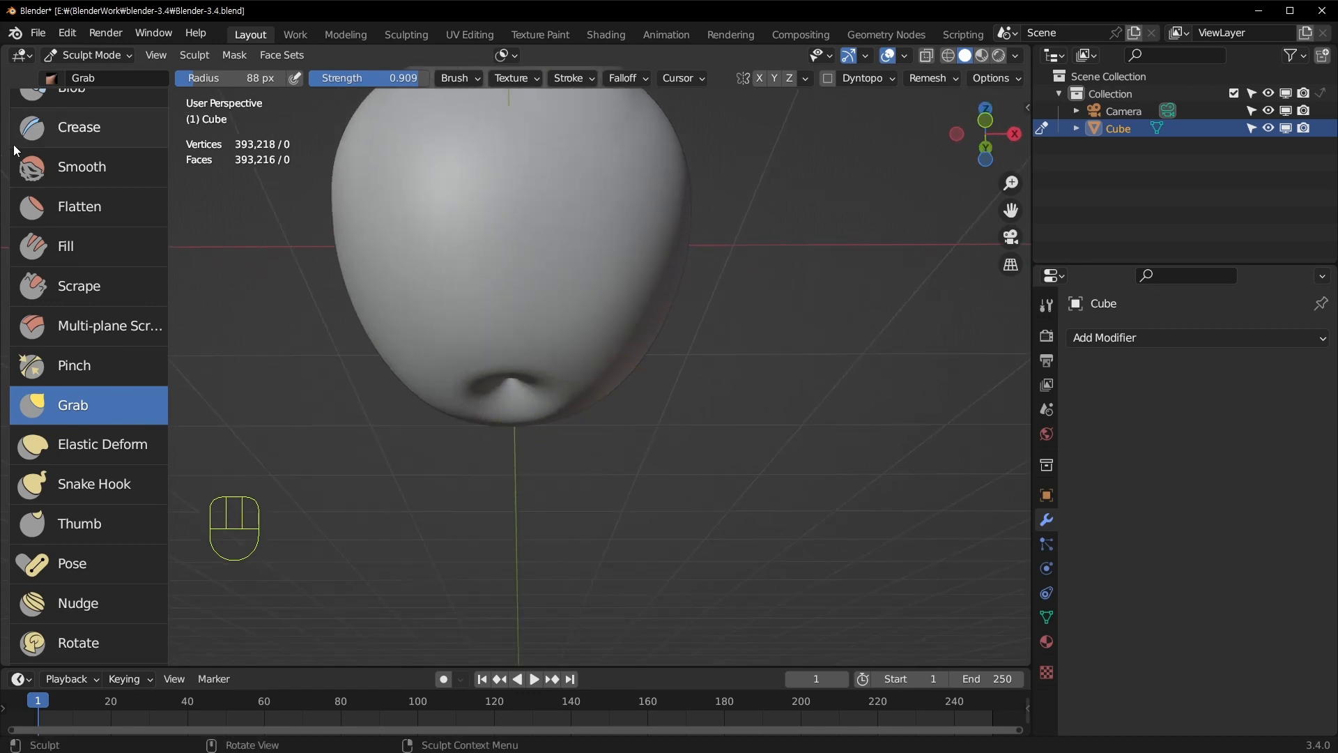
Set the Clay brush radius to 97 px and build up the surface around the front half of the bottom hollow
{"action": "scroll", "coordinate": [98, 177], "scroll_direction": "up", "scroll_amount": 5}
{"action": "left_click", "coordinate": [96, 190]}
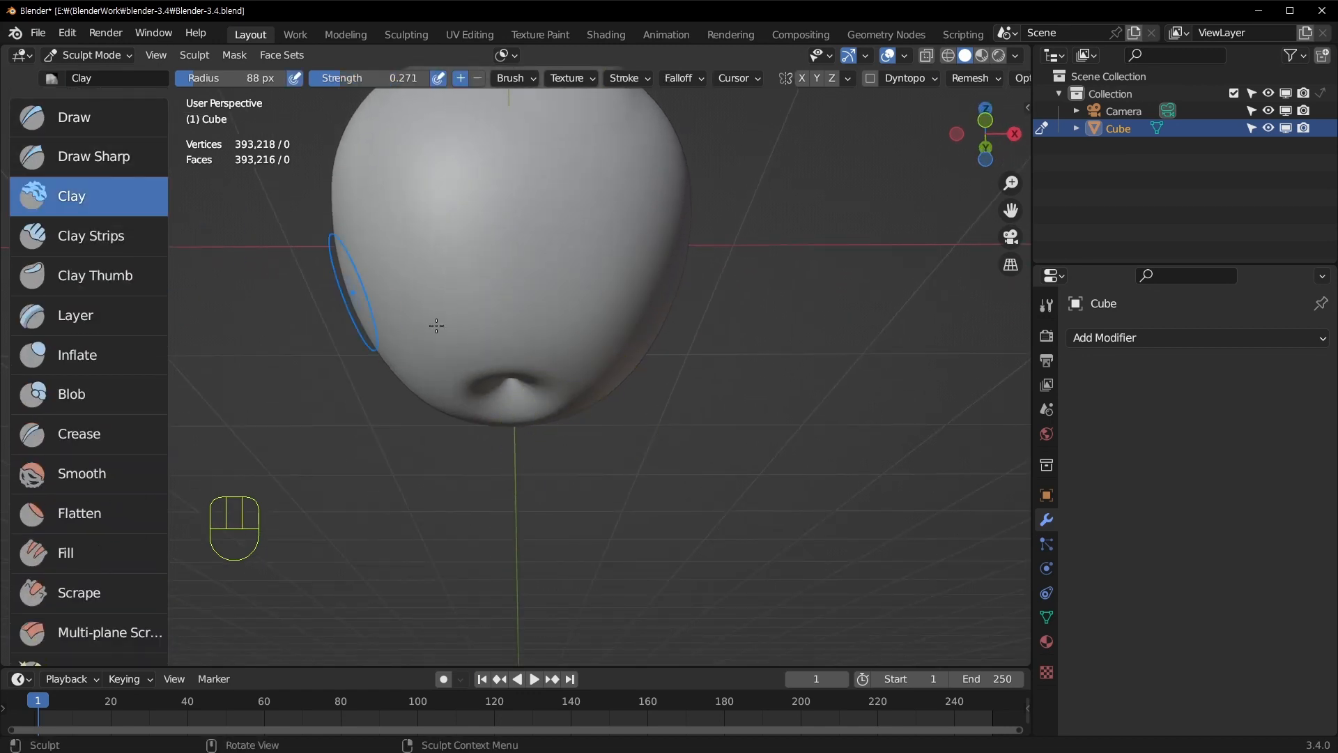
{"action": "middle_click_drag", "start_coordinate": [583, 399], "coordinate": [577, 337]}
{"action": "scroll", "coordinate": [580, 336], "scroll_direction": "up", "scroll_amount": 2}
{"action": "key", "text": "f"}
{"action": "left_click", "coordinate": [663, 300]}
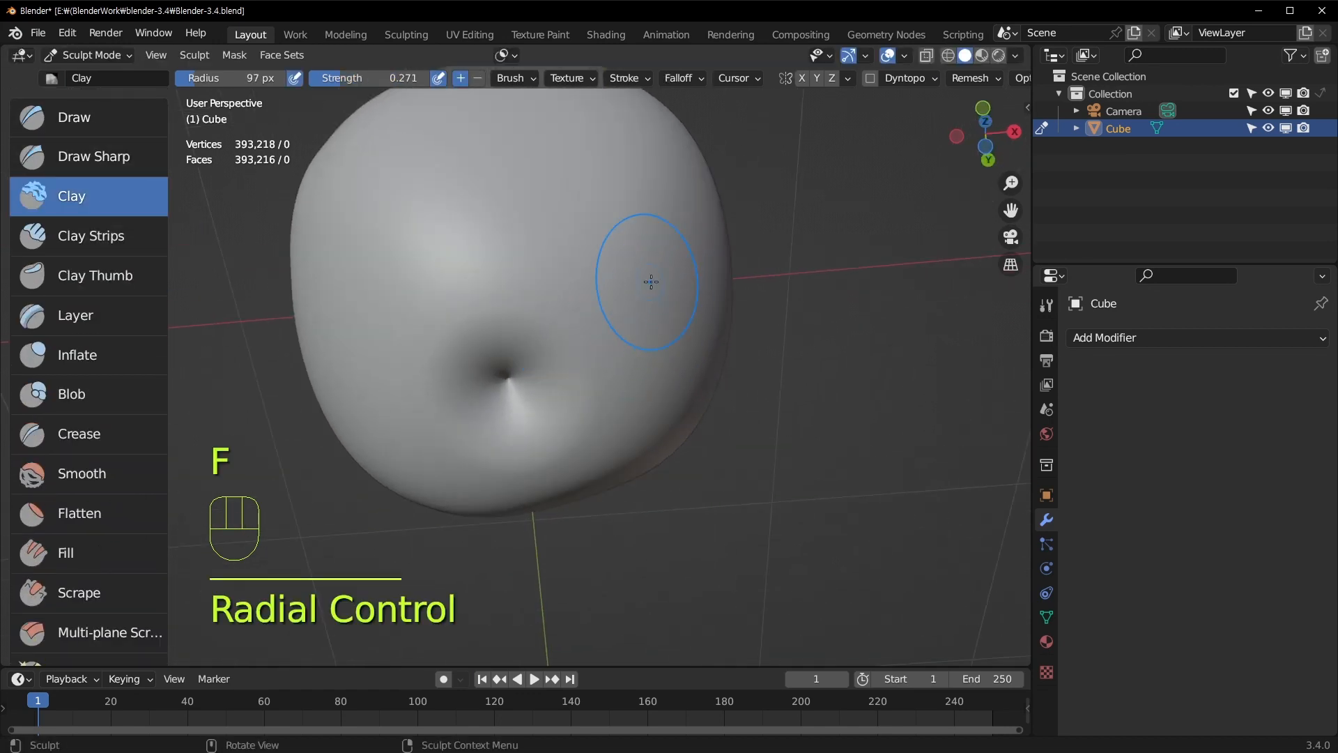
{"action": "left_click_drag", "start_coordinate": [651, 281], "coordinate": [585, 334]}
{"action": "mouse_move", "coordinate": [619, 245]}
{"action": "left_mouse_down", "text": "shift"}
{"action": "mouse_move", "coordinate": [613, 281]}
{"action": "mouse_move", "coordinate": [575, 268]}
{"action": "left_mouse_up", "text": "shift"}
{"action": "left_click_drag", "start_coordinate": [519, 219], "coordinate": [515, 282]}
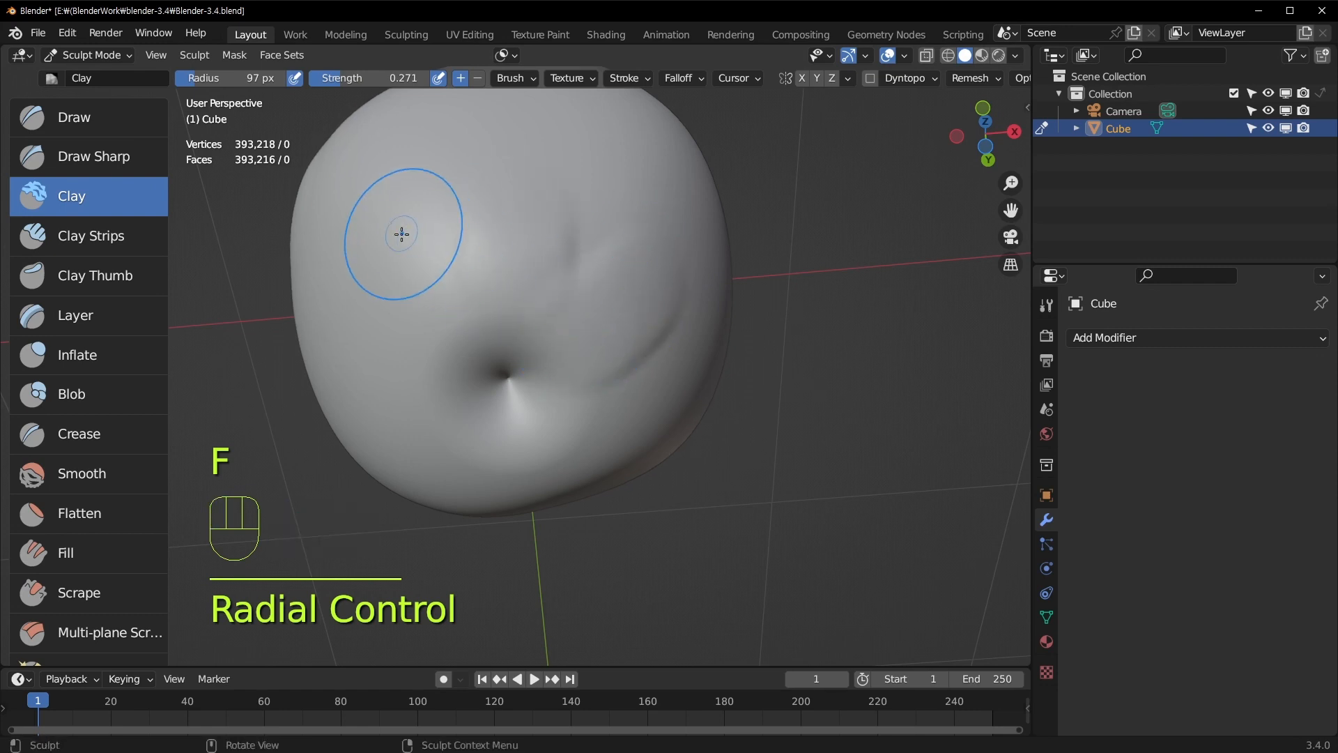
{"action": "left_click_drag", "start_coordinate": [400, 233], "coordinate": [394, 369]}
Continue the Clay strokes around the remaining sides of the bottom hollow
{"action": "middle_click_drag", "start_coordinate": [408, 428], "coordinate": [400, 477]}
{"action": "left_click_drag", "start_coordinate": [365, 479], "coordinate": [431, 421]}
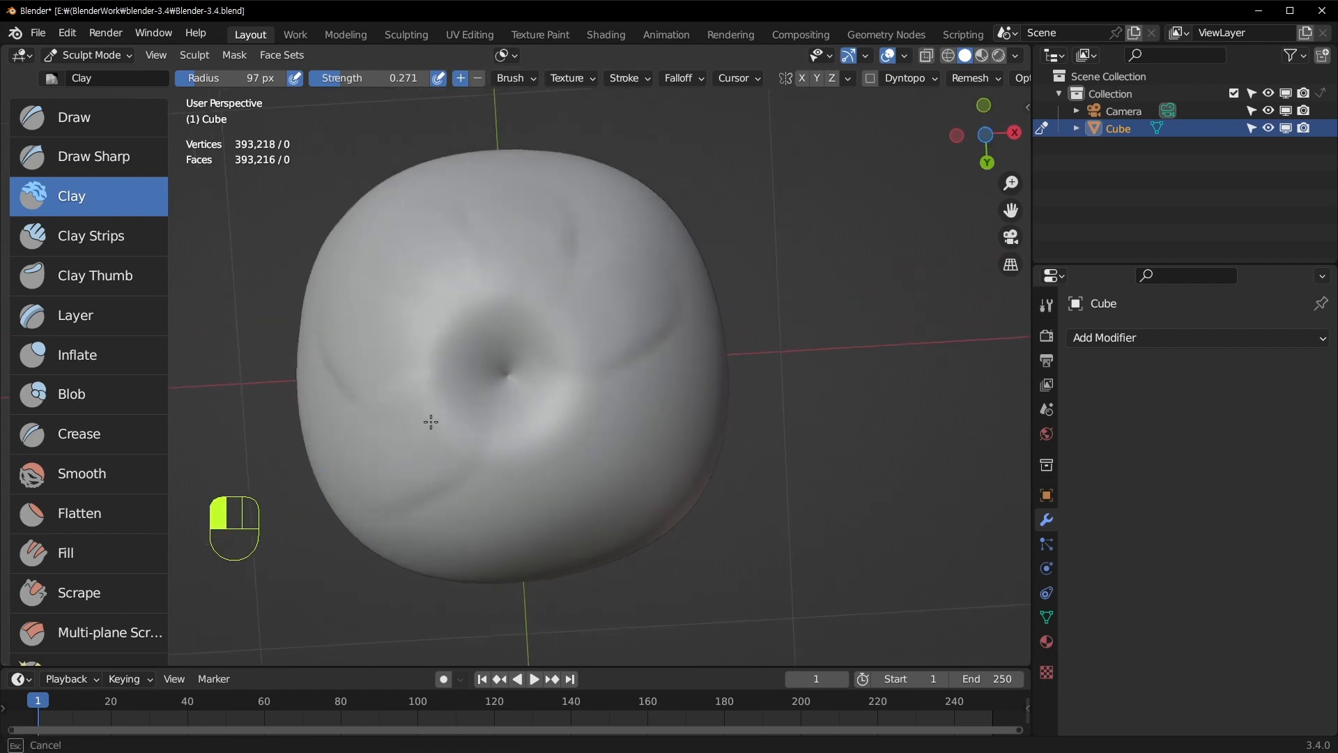
{"action": "left_click_drag", "start_coordinate": [473, 510], "coordinate": [547, 513]}
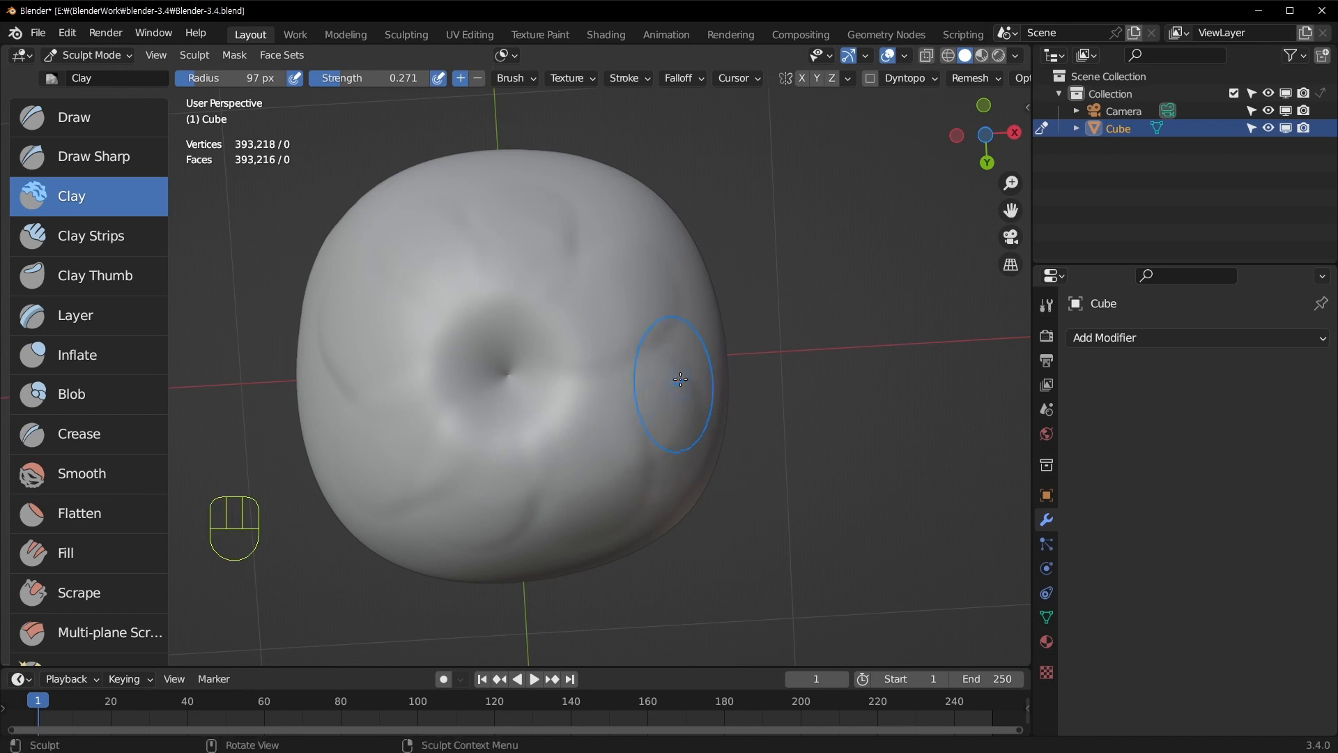
{"action": "left_click_drag", "start_coordinate": [657, 311], "coordinate": [570, 276]}
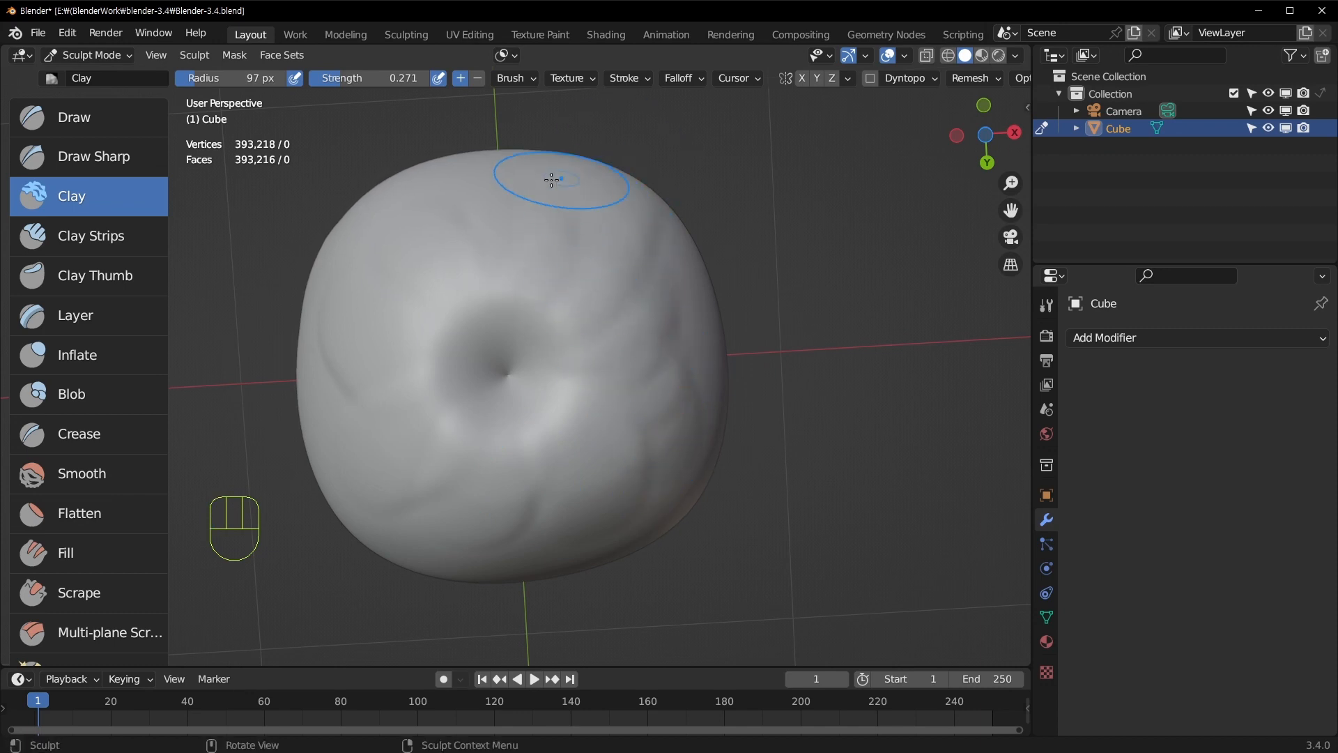
{"action": "left_click_drag", "start_coordinate": [376, 400], "coordinate": [377, 403]}
{"action": "middle_click_drag", "start_coordinate": [377, 403], "coordinate": [457, 392]}
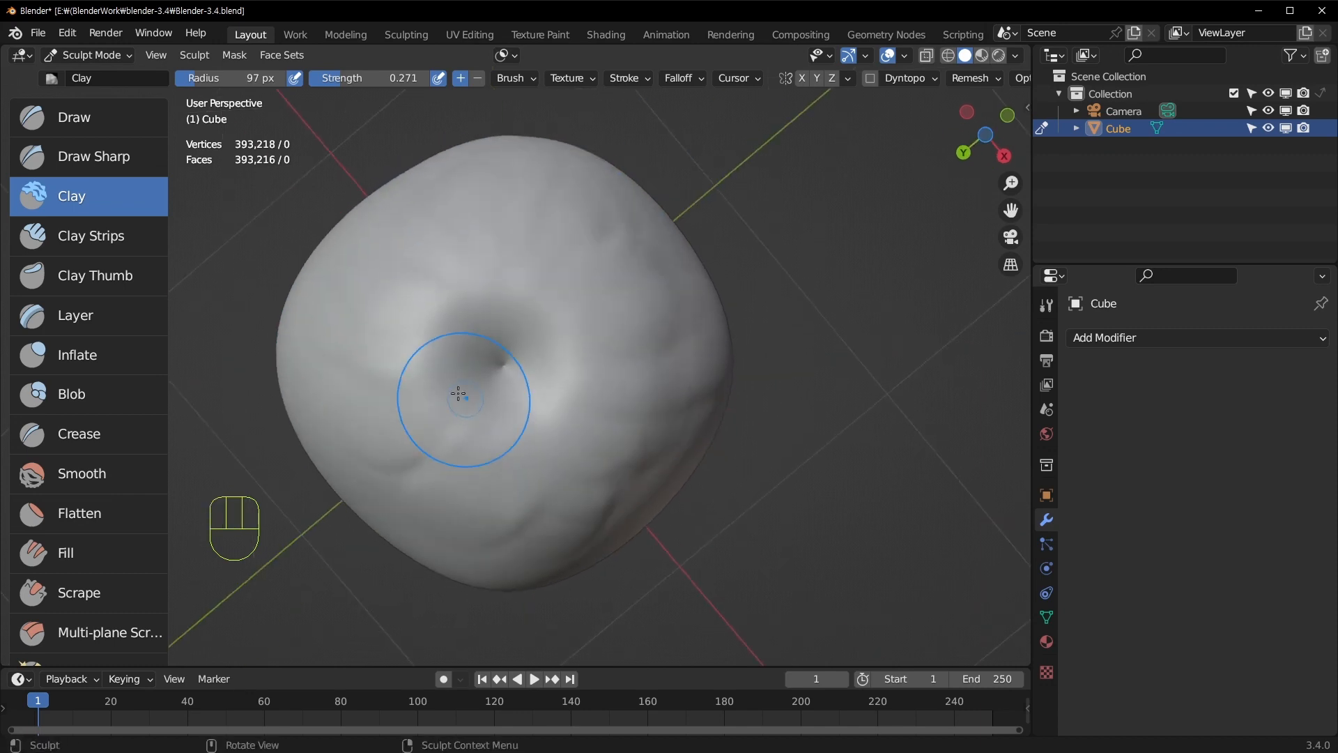
Add a Clay stroke down the side towards the bottom hollow and smooth the ridges on the adjacent sides
{"action": "middle_click_drag", "start_coordinate": [405, 221], "coordinate": [423, 292]}
{"action": "left_click_drag", "start_coordinate": [425, 132], "coordinate": [430, 244]}
{"action": "left_click_drag", "start_coordinate": [437, 296], "coordinate": [442, 315], "text": "shift"}
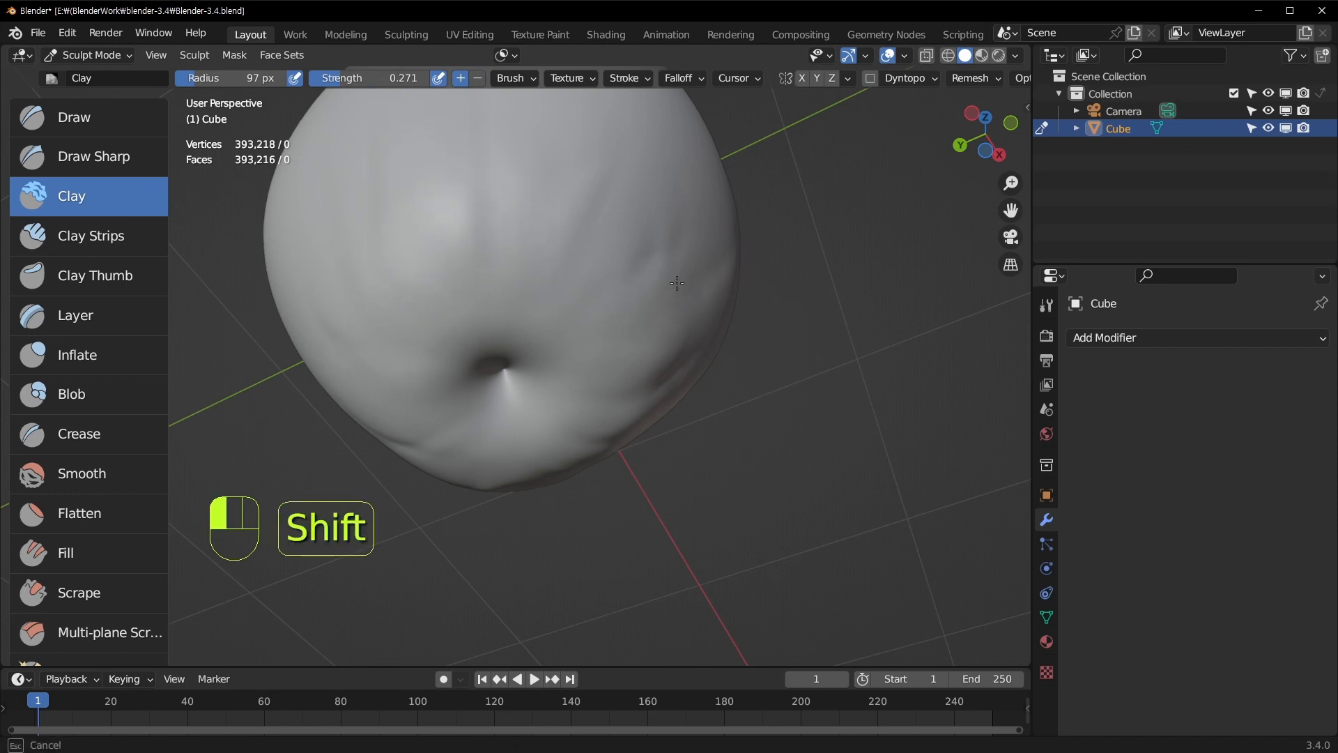
{"action": "left_click_drag", "start_coordinate": [646, 294], "coordinate": [649, 314], "text": "shift"}
{"action": "middle_click_drag", "start_coordinate": [656, 450], "coordinate": [547, 424]}
{"action": "mouse_move", "coordinate": [586, 291]}
{"action": "left_mouse_down", "text": "shift"}
{"action": "mouse_move", "coordinate": [598, 268]}
{"action": "mouse_move", "coordinate": [657, 322]}
{"action": "left_mouse_up", "text": "shift"}
{"action": "middle_click_drag", "start_coordinate": [665, 341], "coordinate": [546, 340]}
{"action": "left_click_drag", "start_coordinate": [605, 279], "coordinate": [603, 237], "text": "shift"}
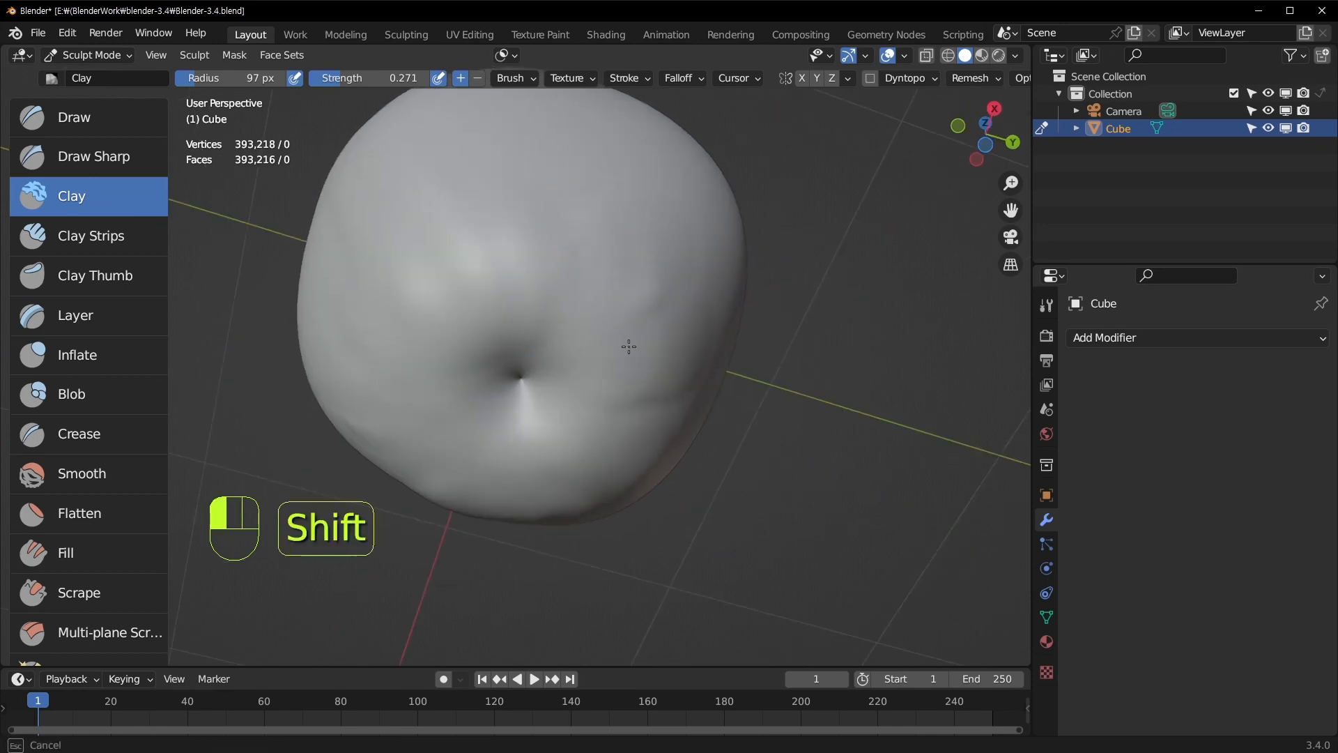
Smooth the remaining bumps around the bottom hollow and along the lower sides of the apple
{"action": "left_click_drag", "start_coordinate": [713, 364], "coordinate": [646, 431], "text": "shift"}
{"action": "middle_click_drag", "start_coordinate": [646, 431], "coordinate": [558, 461]}
{"action": "left_click_drag", "start_coordinate": [592, 359], "coordinate": [595, 328], "text": "shift"}
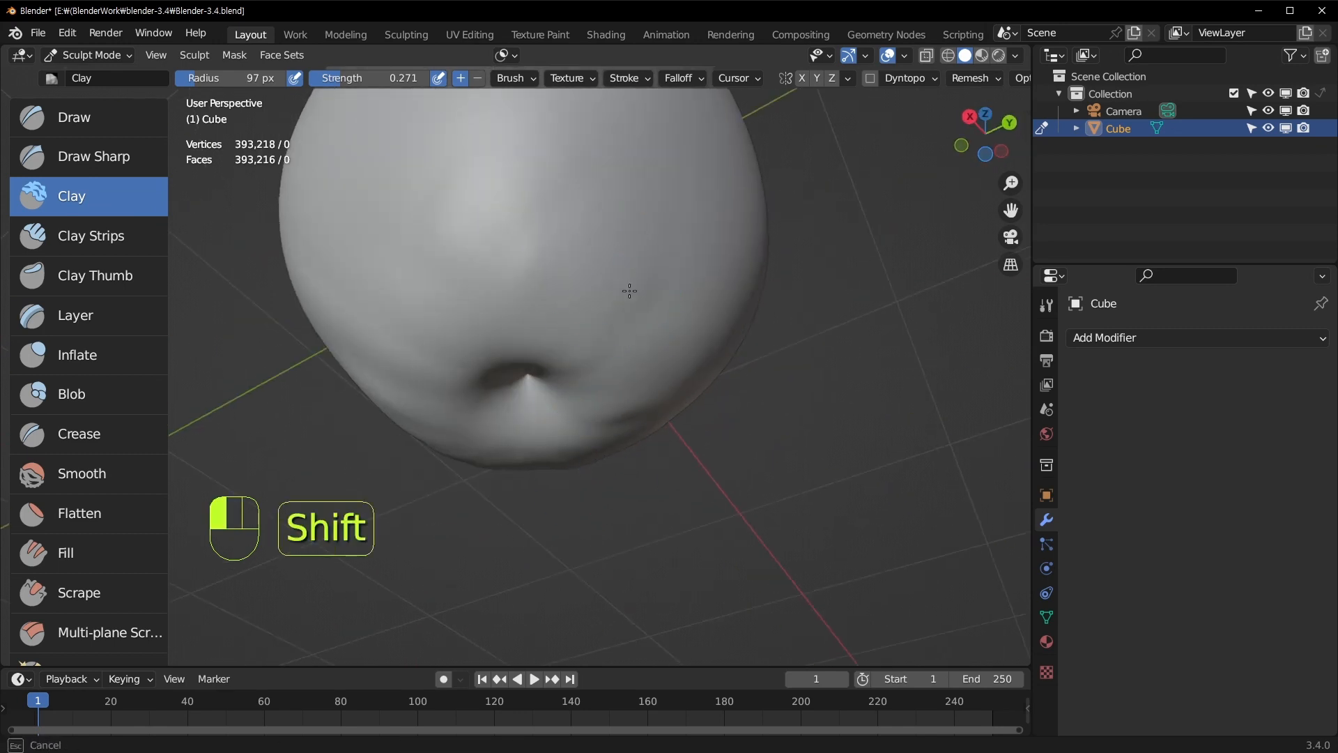
{"action": "left_click_drag", "start_coordinate": [468, 189], "coordinate": [488, 259], "text": "shift"}
{"action": "middle_click_drag", "start_coordinate": [544, 356], "coordinate": [577, 278]}
{"action": "middle_click_drag", "start_coordinate": [584, 411], "coordinate": [641, 422]}
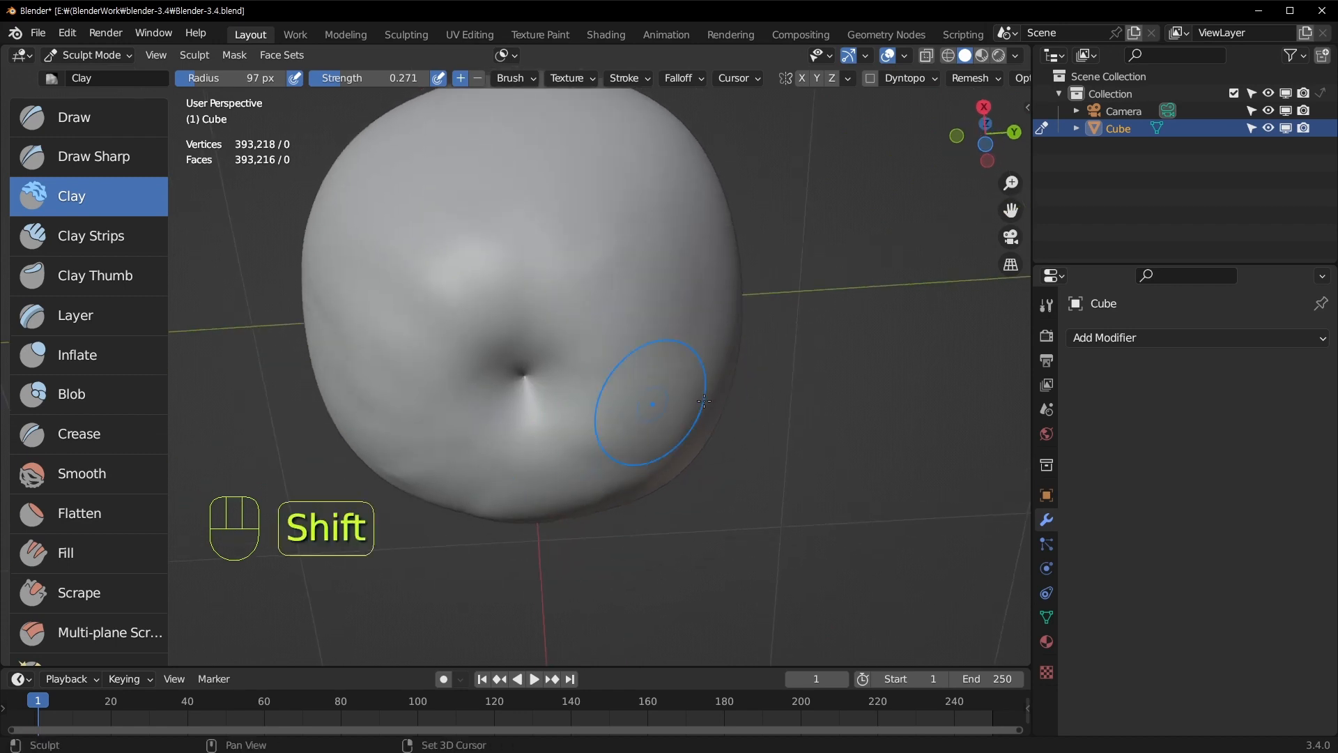
{"action": "left_click_drag", "start_coordinate": [422, 468], "coordinate": [338, 293], "text": "shift"}
Smooth the apple's side just below the top hollow
{"action": "middle_click_drag", "start_coordinate": [453, 230], "coordinate": [552, 434]}
{"action": "scroll", "coordinate": [552, 433], "scroll_direction": "down", "scroll_amount": 3}
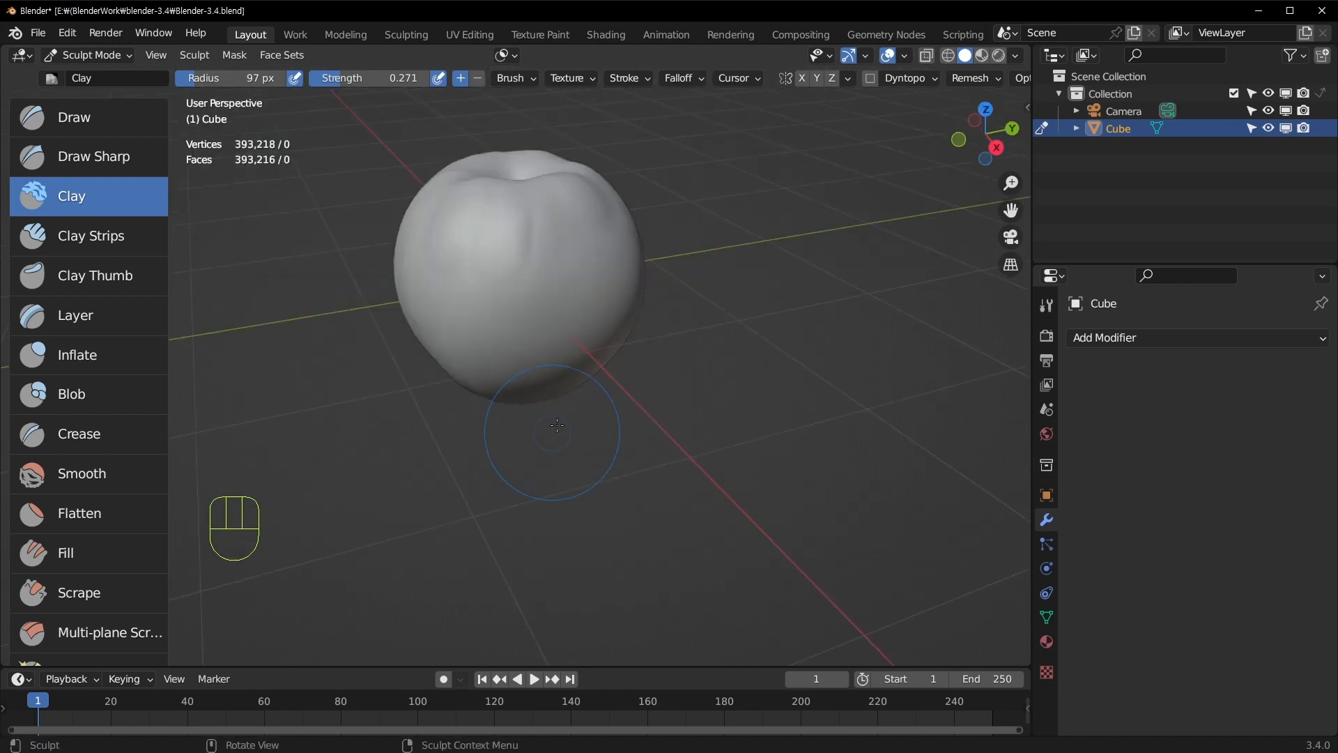
{"action": "middle_click_drag", "start_coordinate": [585, 369], "coordinate": [491, 357]}
{"action": "left_click_drag", "start_coordinate": [519, 335], "coordinate": [530, 306], "text": "shift"}
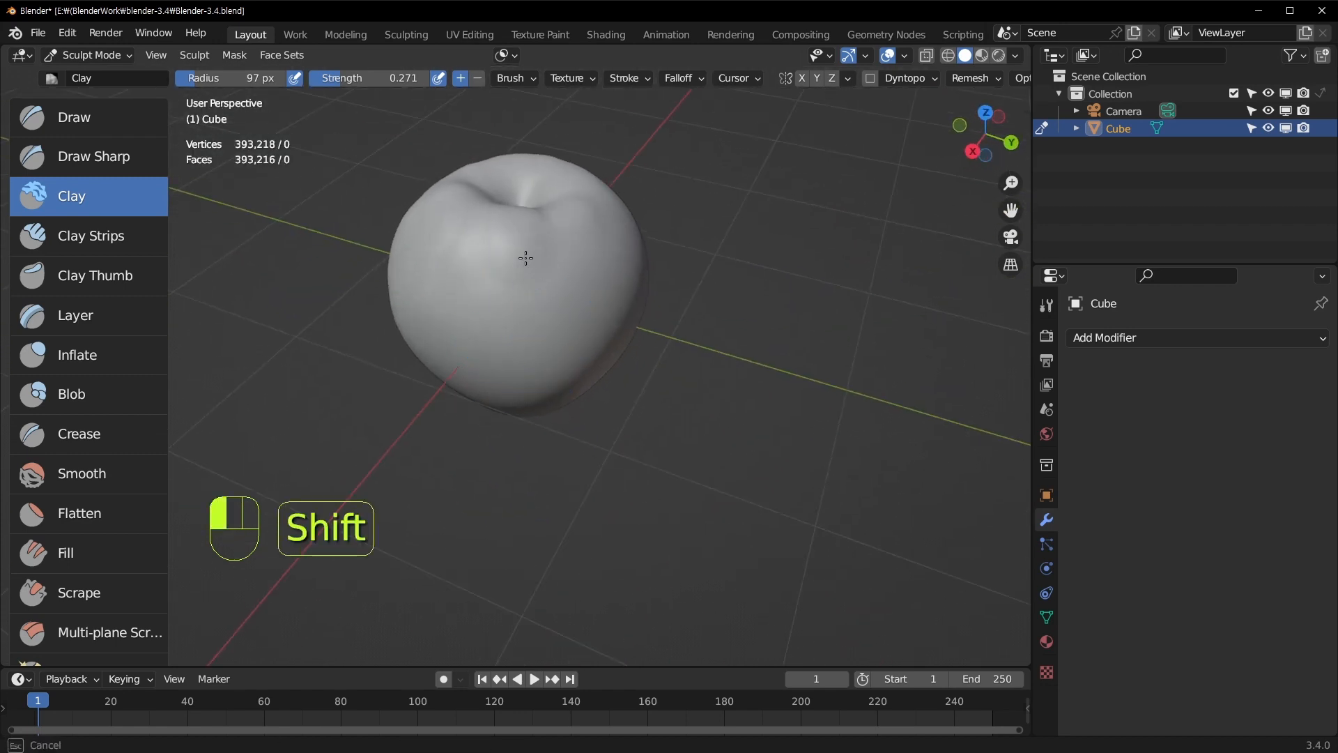
{"action": "left_click_drag", "start_coordinate": [537, 255], "coordinate": [535, 259], "text": "shift"}
Keep the Clay brush active and smooth the shoulder beside the top hollow
{"action": "mouse_move", "coordinate": [444, 283]}
{"action": "middle_mouse_down"}
{"action": "mouse_move", "coordinate": [501, 284]}
{"action": "mouse_move", "coordinate": [573, 456]}
{"action": "middle_mouse_up"}
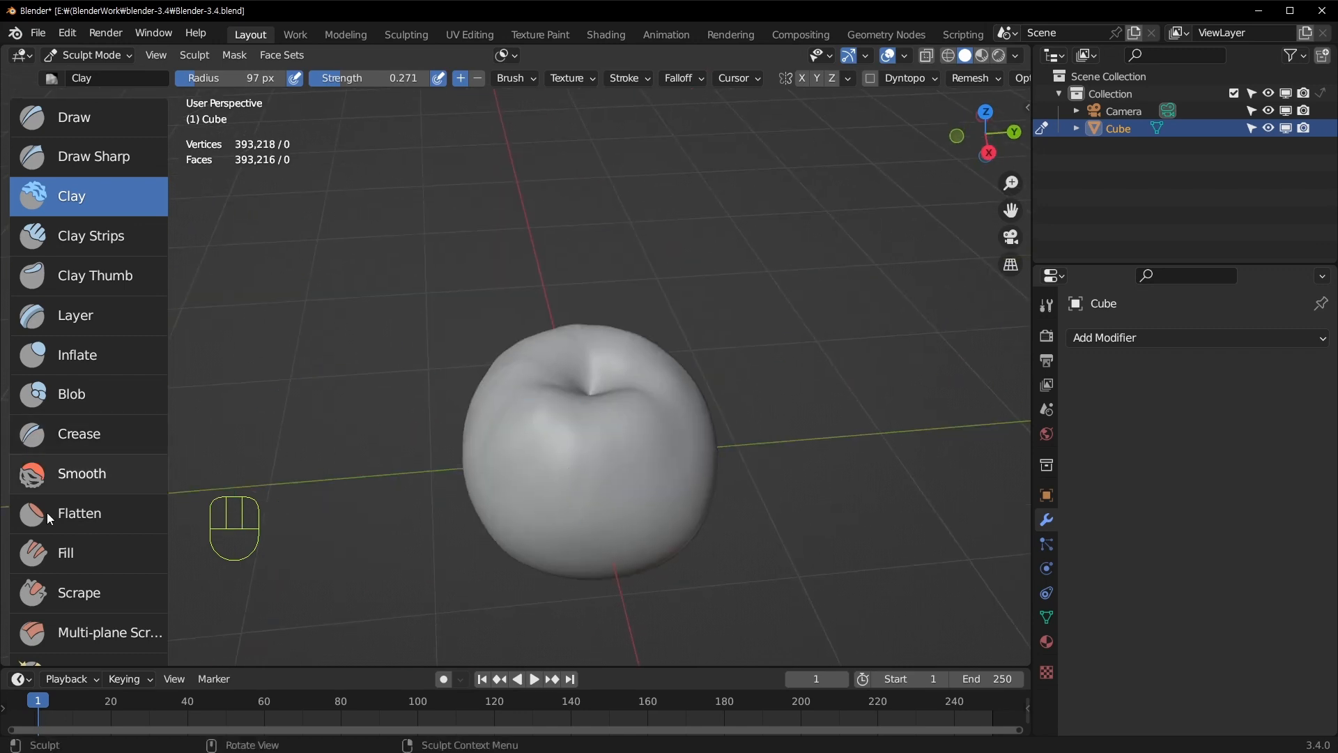
{"action": "left_click", "coordinate": [78, 468]}
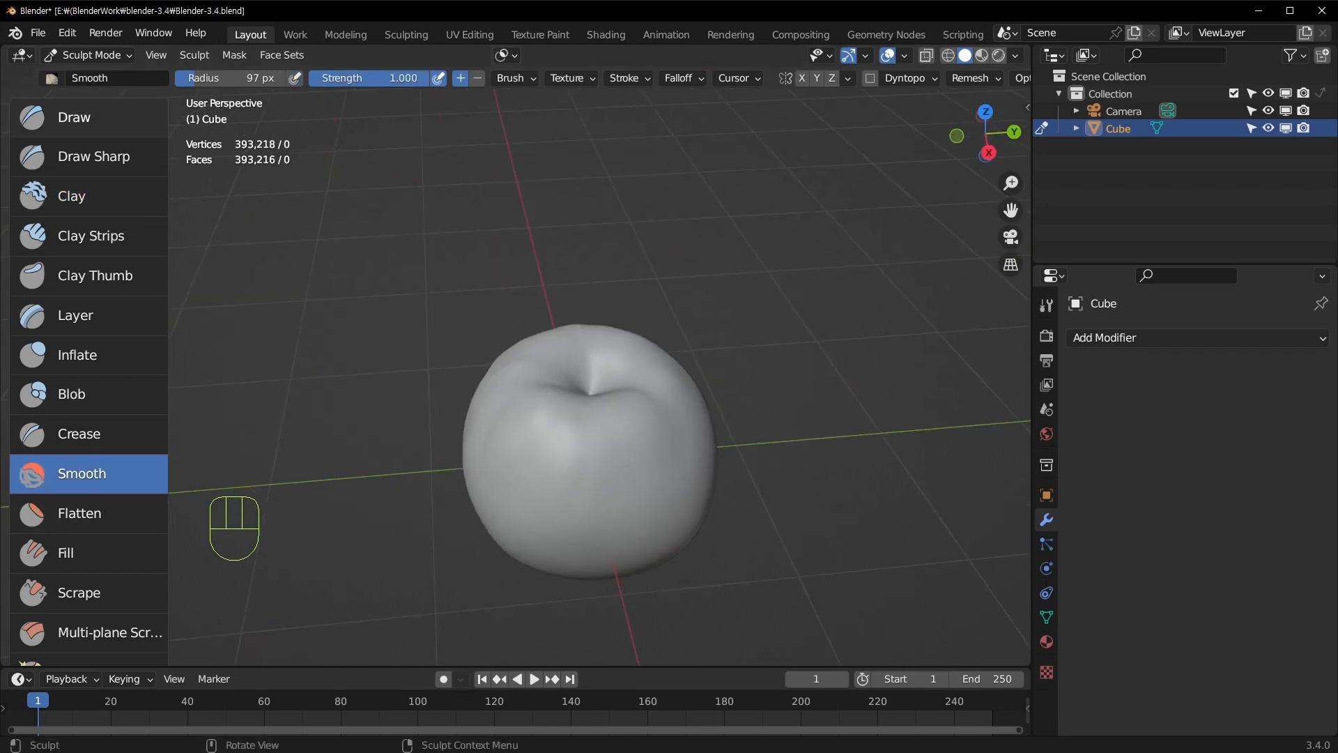
{"action": "left_click", "coordinate": [65, 201]}
{"action": "scroll", "coordinate": [556, 478], "scroll_direction": "up", "scroll_amount": 2}
{"action": "mouse_move", "coordinate": [526, 456]}
{"action": "left_mouse_down", "text": "shift"}
{"action": "mouse_move", "coordinate": [490, 433]}
{"action": "mouse_move", "coordinate": [478, 446]}
{"action": "left_mouse_up", "text": "shift"}
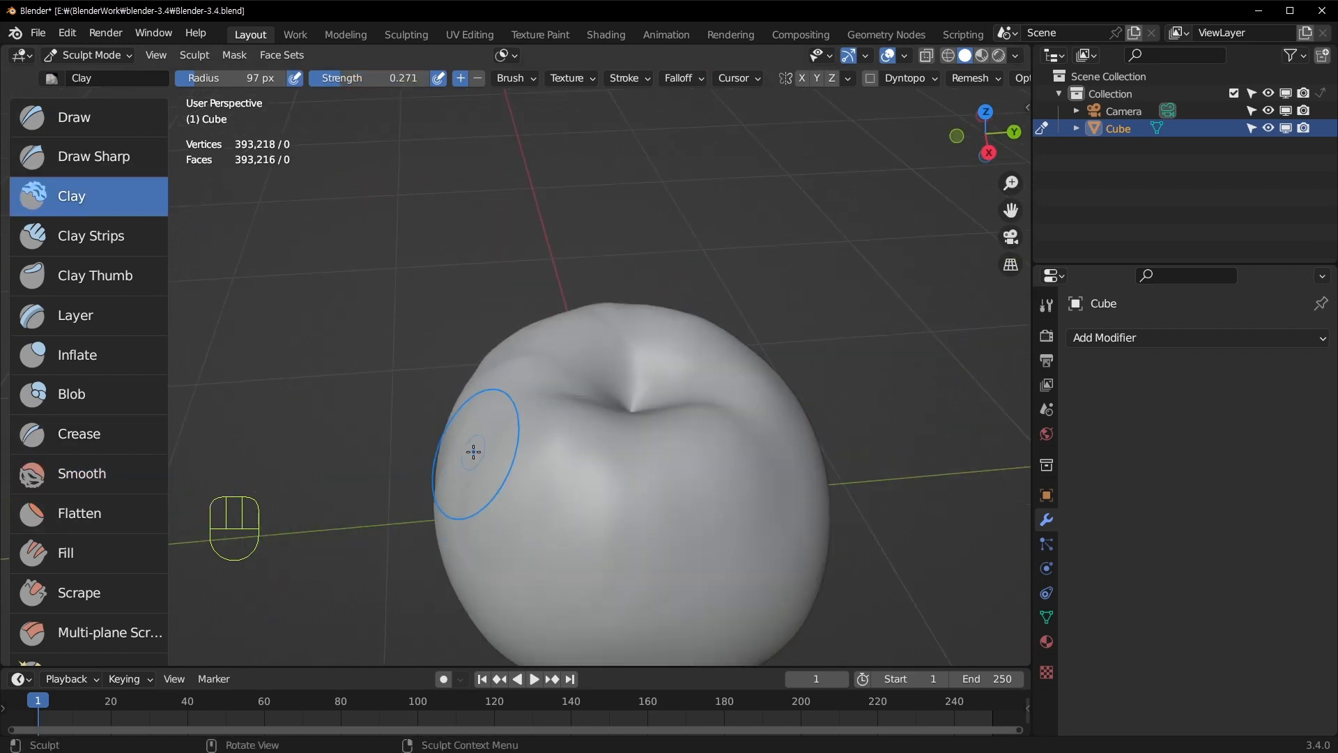
Enlarge the brush radius to 171 px and smooth the apple's upper rim and lower sides with broad strokes
{"action": "middle_click_drag", "start_coordinate": [473, 452], "coordinate": [579, 469]}
{"action": "key", "text": "f"}
{"action": "left_click", "coordinate": [565, 359], "text": "shift"}
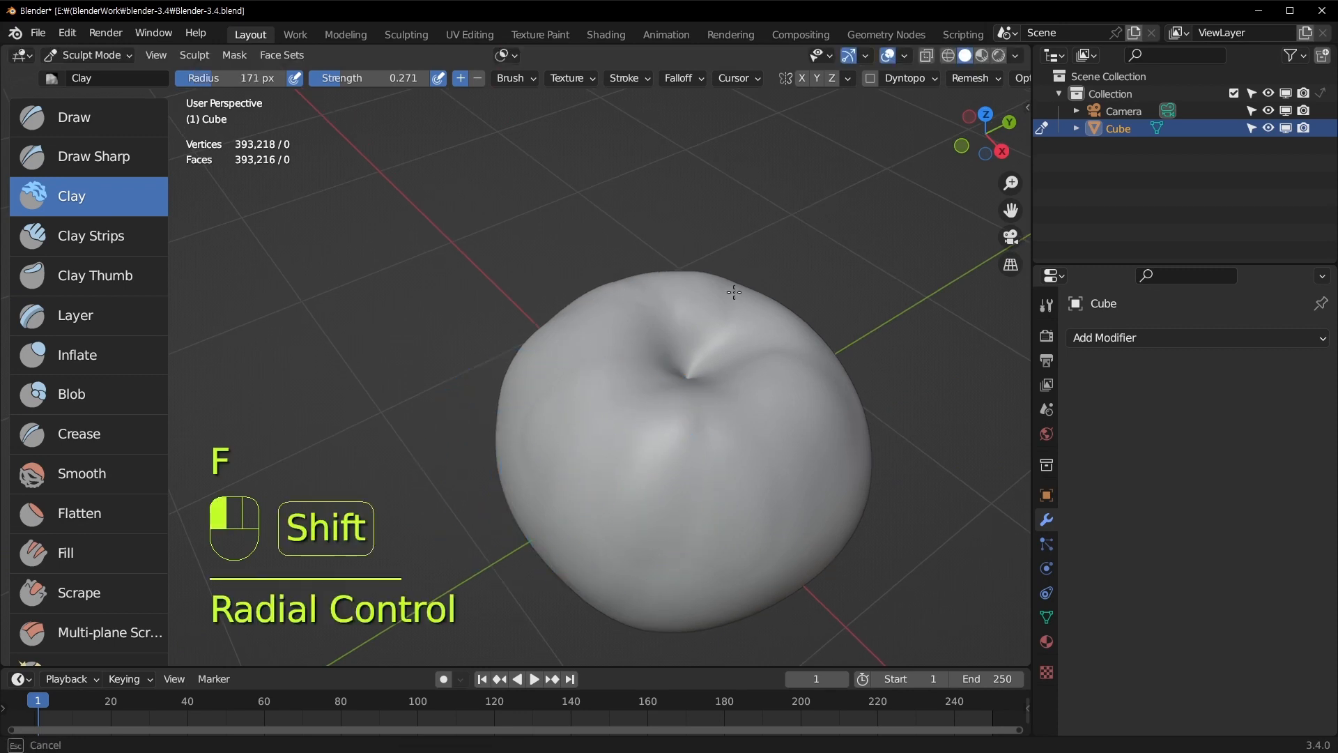
{"action": "middle_click_drag", "start_coordinate": [765, 466], "coordinate": [606, 415]}
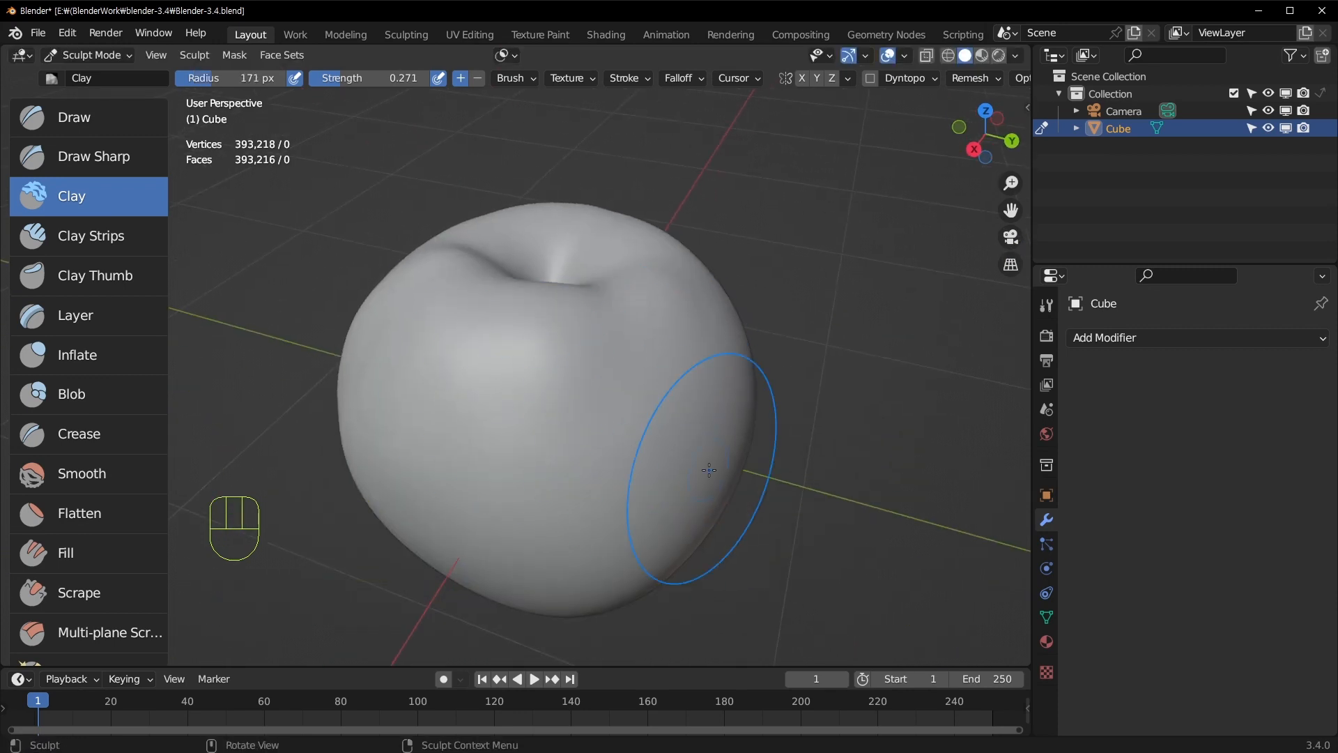
{"action": "middle_click_drag", "start_coordinate": [704, 472], "coordinate": [694, 400]}
{"action": "left_click_drag", "start_coordinate": [496, 481], "coordinate": [479, 514], "text": "shift"}
{"action": "left_click_drag", "start_coordinate": [585, 544], "coordinate": [582, 538], "text": "shift"}
Switch from Sculpt Mode to Object Mode and add a cylinder mesh at the apple's centre
{"action": "mouse_move", "coordinate": [583, 538]}
{"action": "middle_mouse_down"}
{"action": "mouse_move", "coordinate": [555, 386]}
{"action": "mouse_move", "coordinate": [612, 377]}
{"action": "mouse_move", "coordinate": [466, 290]}
{"action": "mouse_move", "coordinate": [532, 278]}
{"action": "middle_mouse_up"}
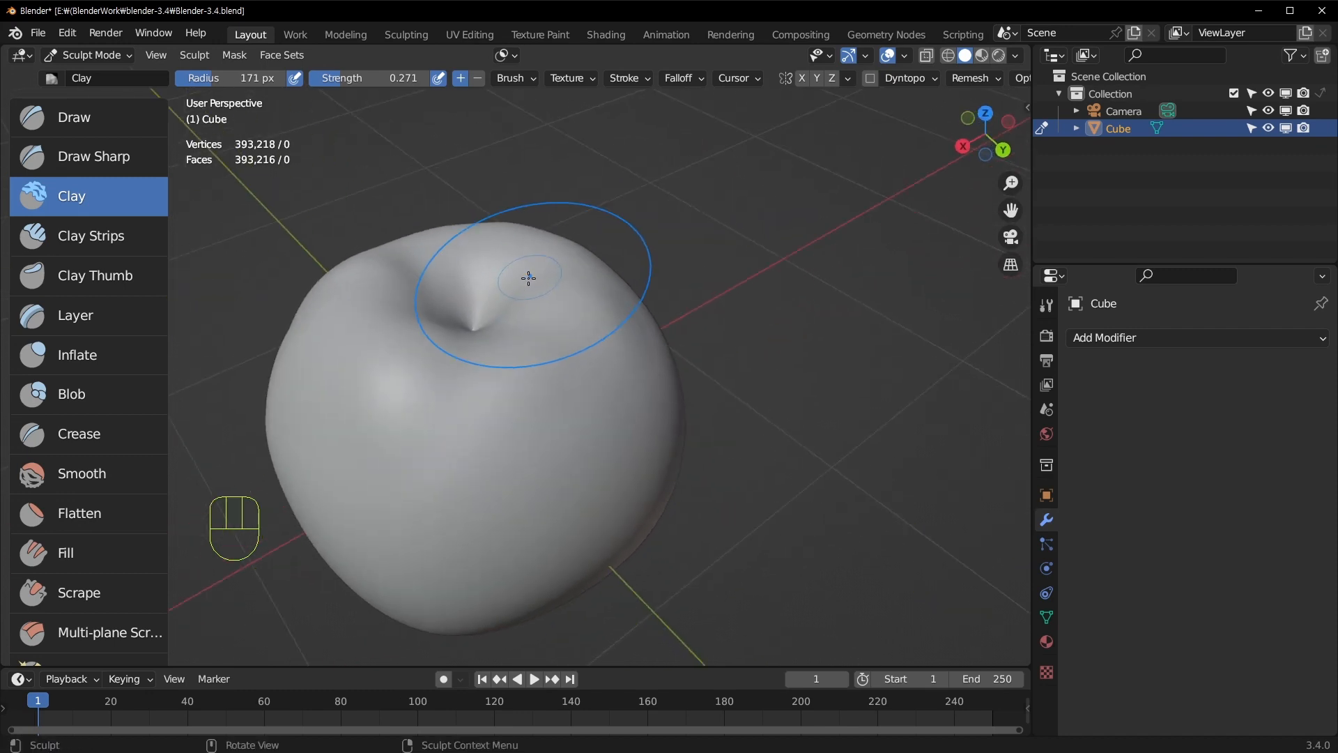
{"action": "left_click", "coordinate": [63, 54]}
{"action": "left_click", "coordinate": [78, 72]}
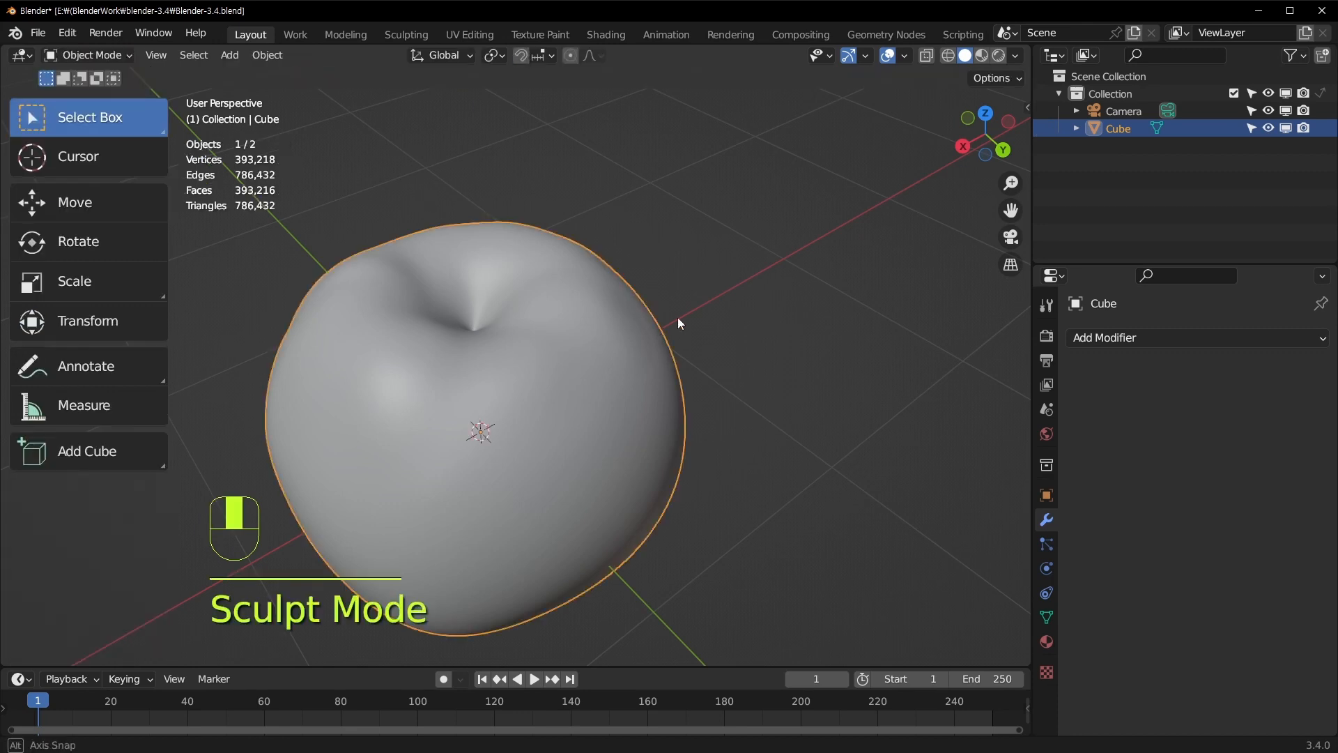
{"action": "left_click", "coordinate": [852, 318]}
{"action": "middle_click_drag", "start_coordinate": [677, 316], "coordinate": [793, 365]}
{"action": "key", "text": "shift+a"}
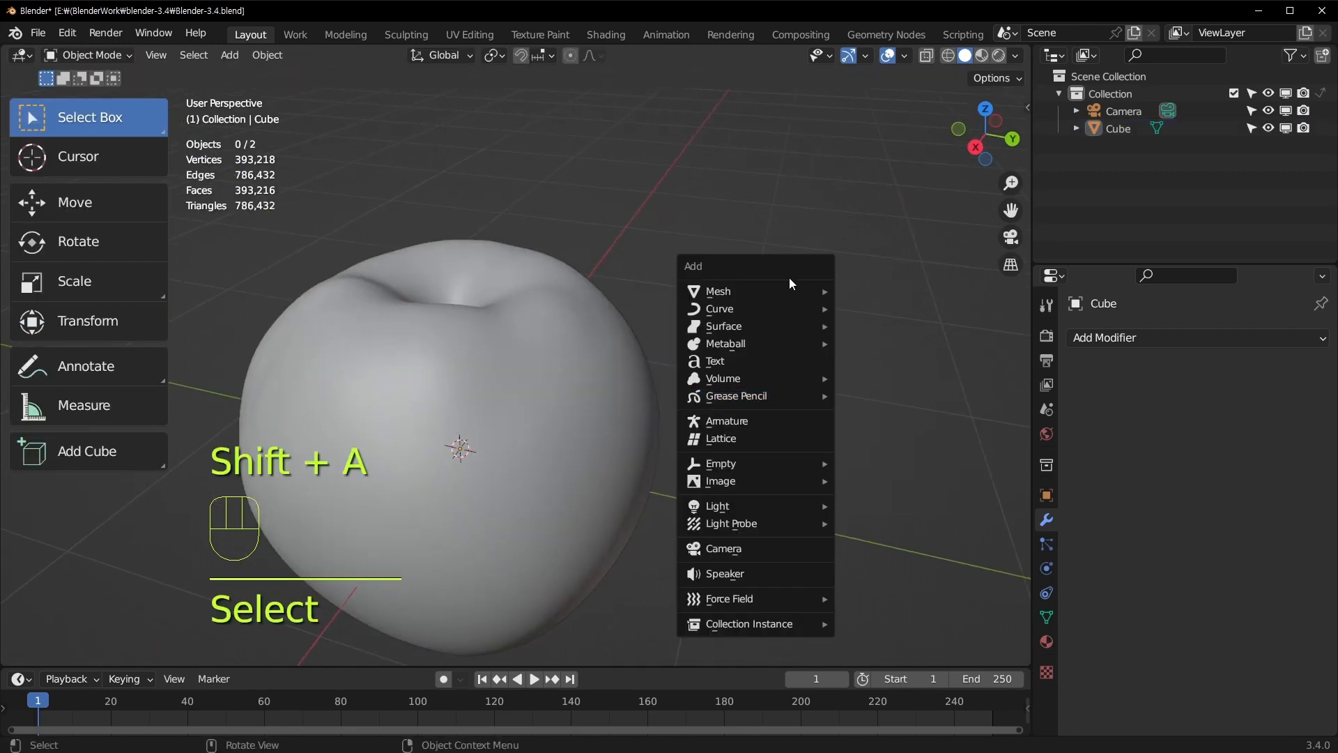
{"action": "mouse_move", "coordinate": [778, 292]}
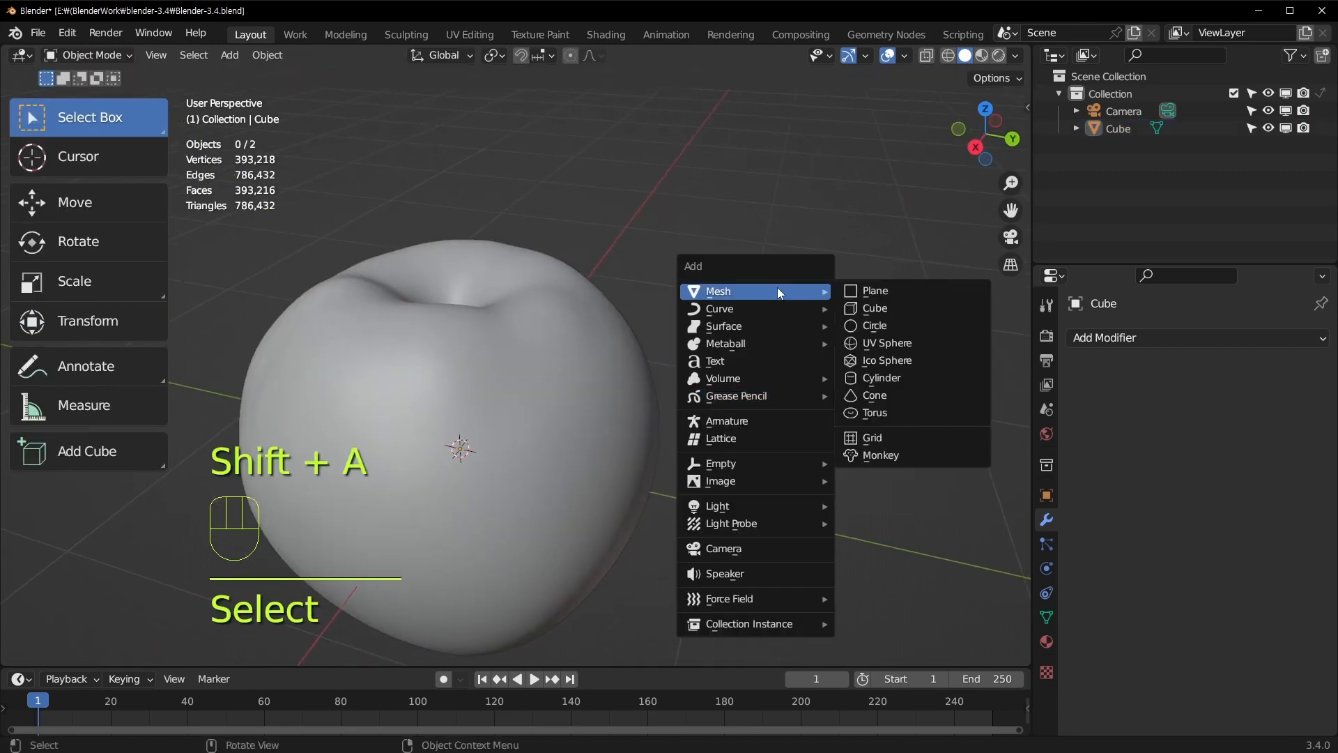
{"action": "left_click", "coordinate": [940, 378]}
{"action": "scroll", "coordinate": [857, 383], "scroll_direction": "down", "scroll_amount": 5}
{"action": "middle_click_drag", "start_coordinate": [817, 377], "coordinate": [788, 386]}
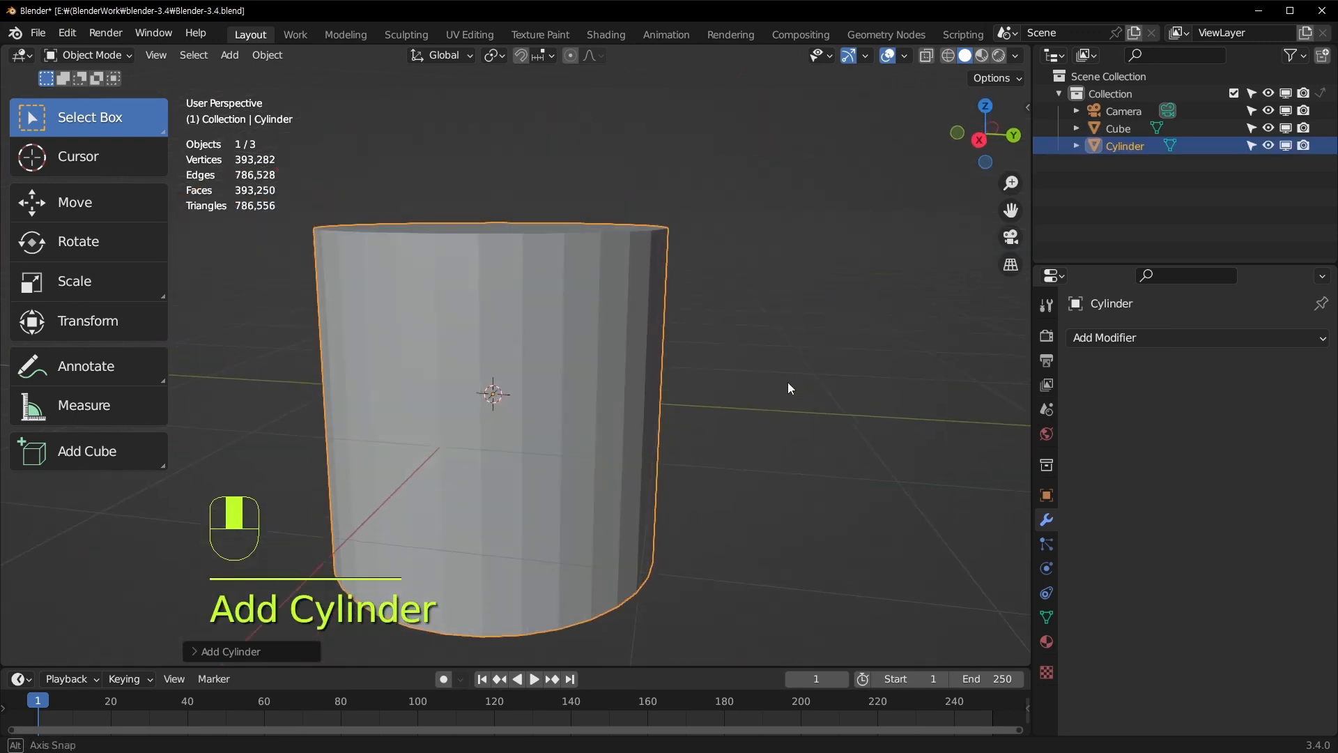
Scale the cylinder down and raise it about 0.80 m along Z to the apple's top
{"action": "key", "text": "s"}
{"action": "left_click", "coordinate": [558, 424]}
{"action": "key", "text": "g"}
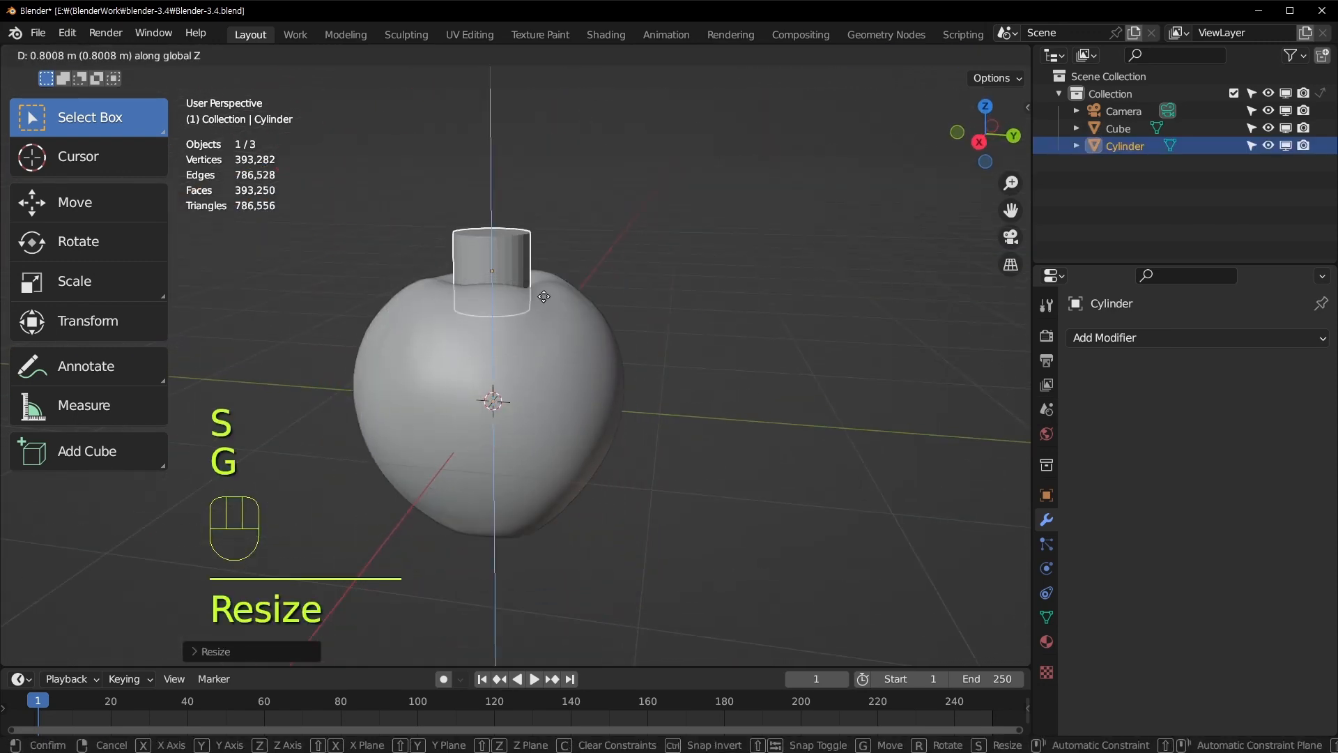
{"action": "left_click", "coordinate": [557, 293]}
Resize the cylinder into a thin stem about 0.10 m wide and 0.37 m tall
{"action": "key", "text": "KP_Decimal"}
{"action": "key", "text": "s"}
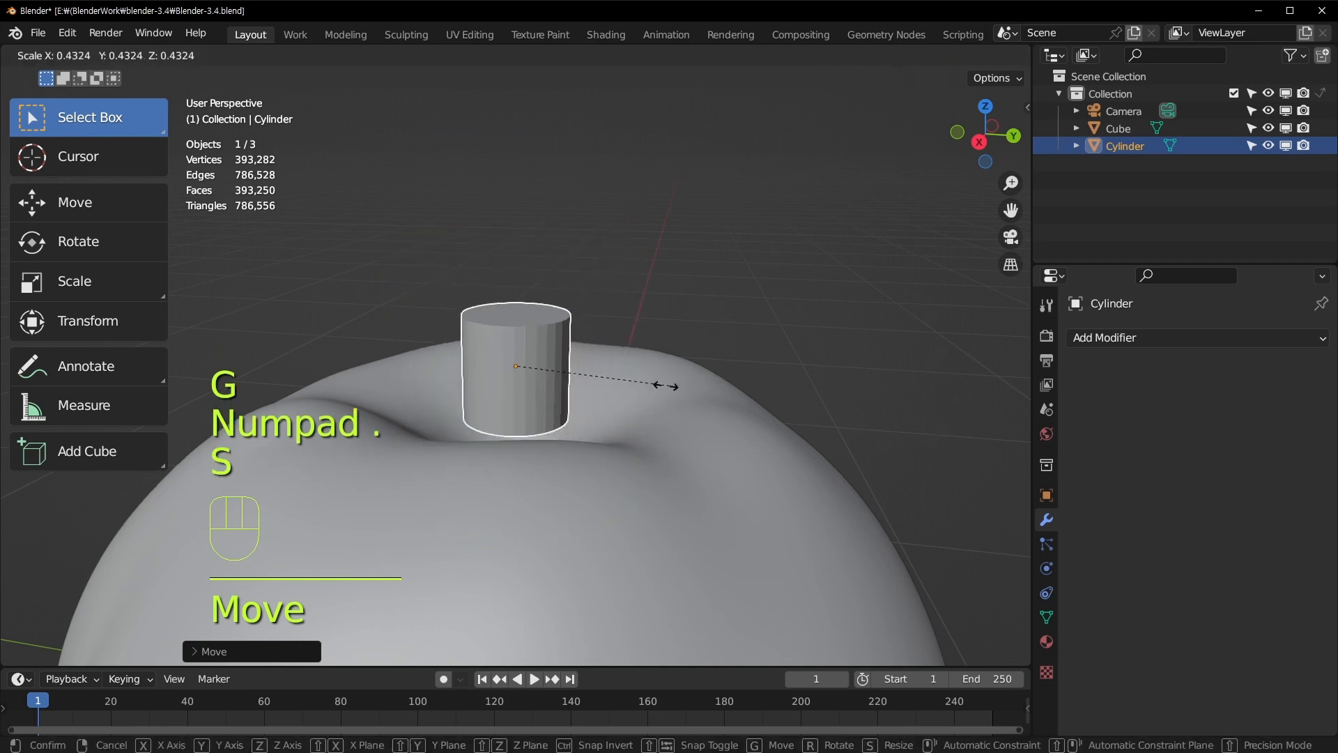
{"action": "left_click", "coordinate": [596, 404]}
{"action": "key", "text": "s"}
{"action": "left_click", "coordinate": [675, 318]}
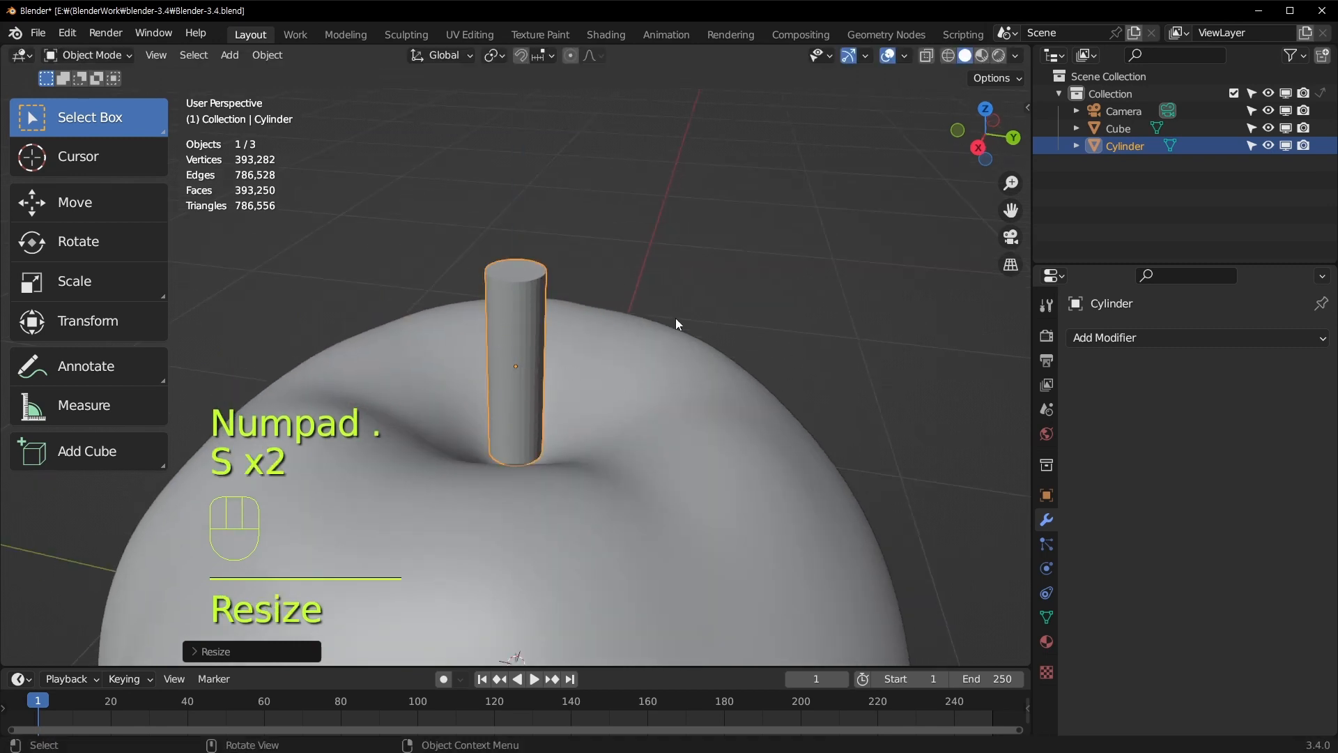
Show the transform values and, in top view, shift the stem about 0.007 m along negative X towards the hollow's centre
{"action": "key", "text": "n"}
{"action": "middle_click_drag", "start_coordinate": [545, 363], "coordinate": [457, 470]}
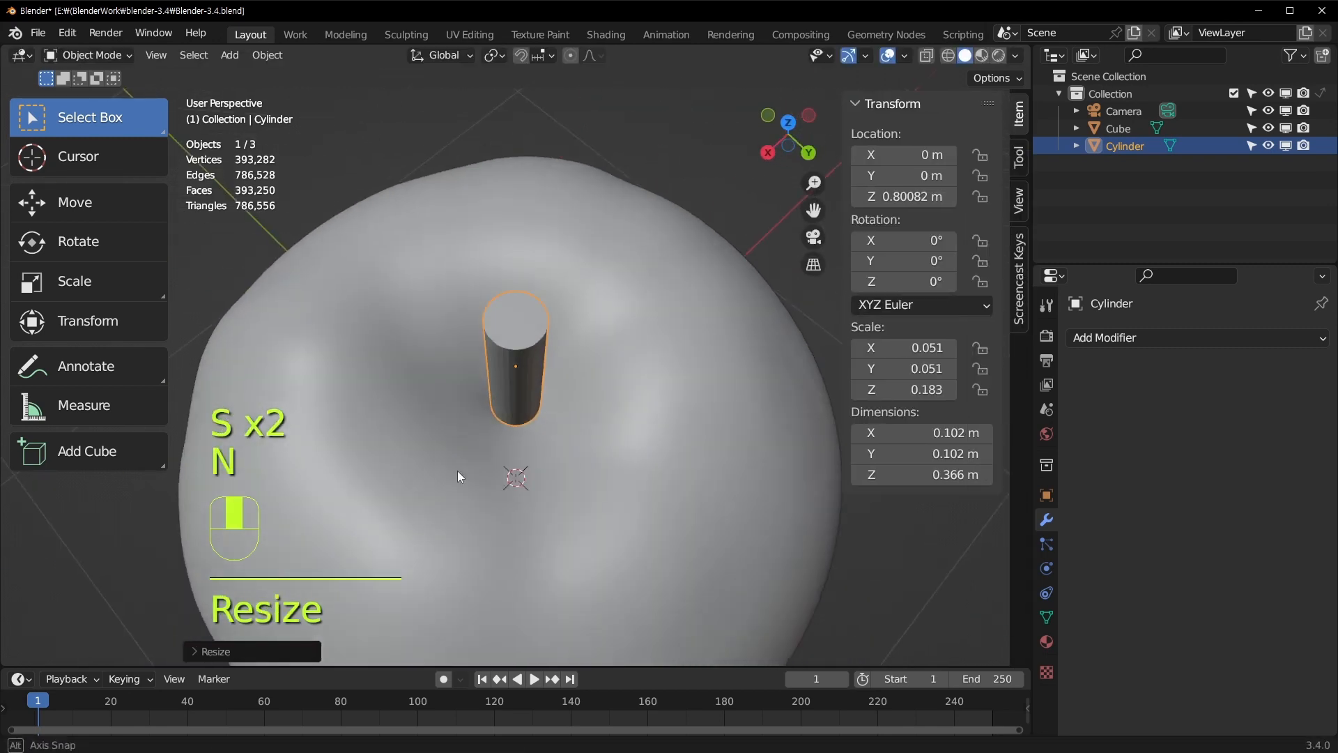
{"action": "key", "text": "KP_7"}
{"action": "key", "text": "g"}
{"action": "left_click", "coordinate": [529, 376]}
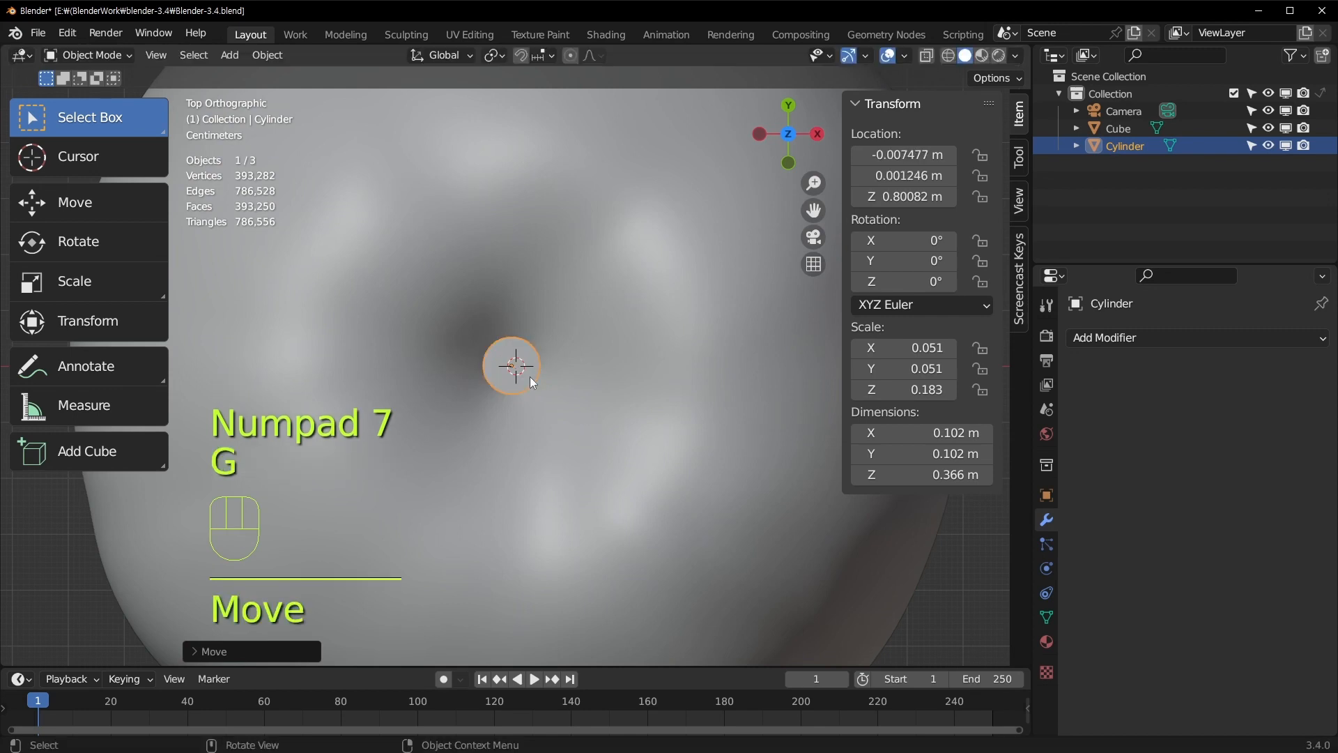
Scale the stem down to about 0.06 m wide and 0.22 m tall and lower it along Z to about 0.62 m
{"action": "middle_click_drag", "start_coordinate": [530, 376], "coordinate": [572, 291]}
{"action": "key", "text": "s"}
{"action": "left_click", "coordinate": [581, 318]}
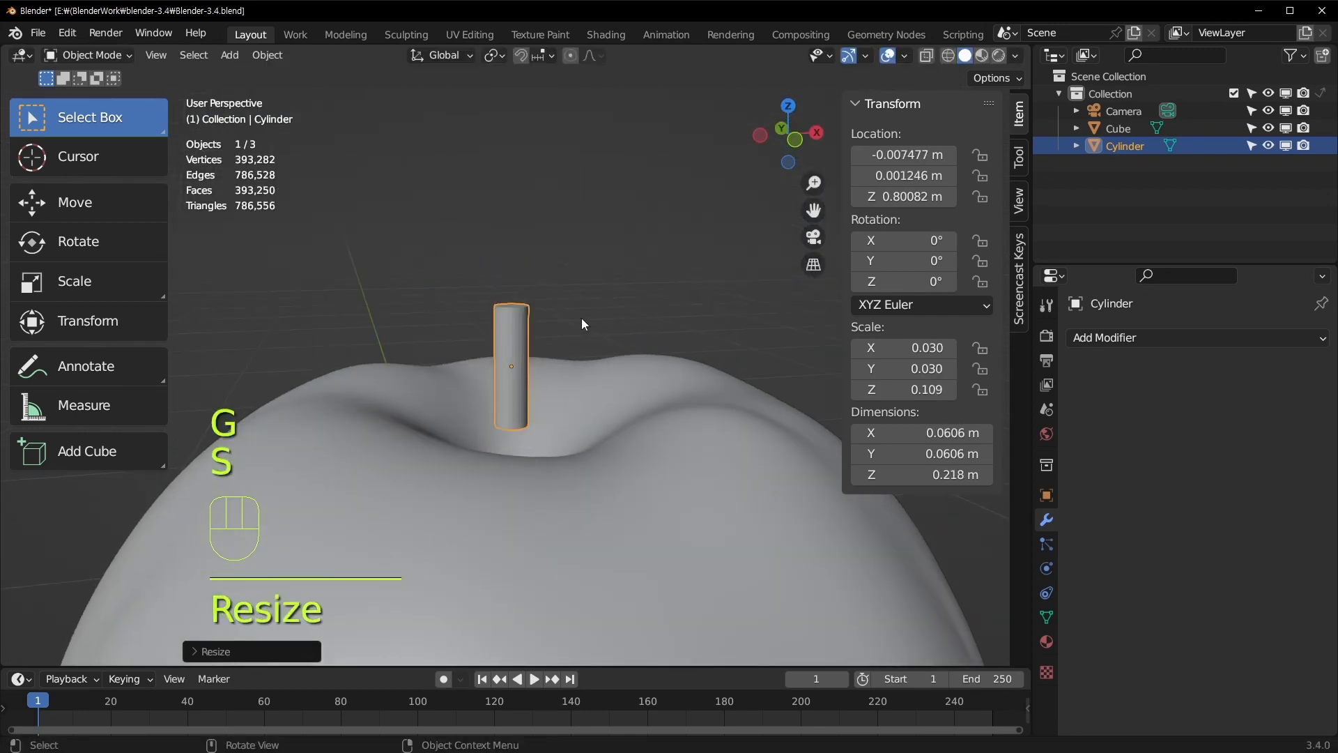
{"action": "key", "text": "g"}
{"action": "key", "text": "z"}
{"action": "left_click", "coordinate": [581, 373]}
In top view, shift the stem into the hollow's centre at about X 0.005 m and Y -0.009 m
{"action": "middle_click_drag", "start_coordinate": [581, 373], "coordinate": [520, 491]}
{"action": "key", "text": "g"}
{"action": "left_click", "coordinate": [602, 468]}
{"action": "key", "text": "KP_7"}
{"action": "key", "text": "g"}
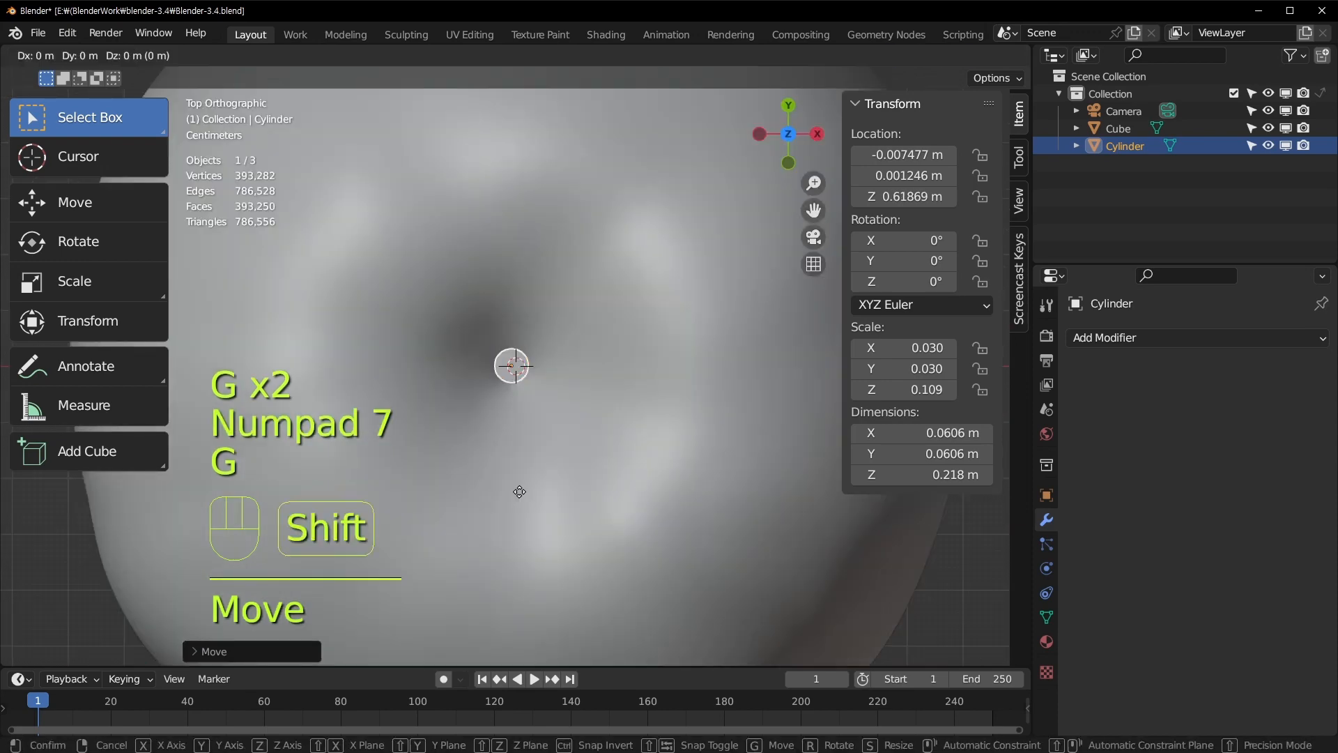
{"action": "left_click", "coordinate": [588, 550], "text": "shift"}
In Edit Mode, select the stem's top face and extrude it about 0.18 m upward in front view with X-ray on
{"action": "middle_click_drag", "start_coordinate": [588, 550], "coordinate": [556, 401]}
{"action": "key", "text": "Tab"}
{"action": "key", "text": "3"}
{"action": "left_click", "coordinate": [516, 416]}
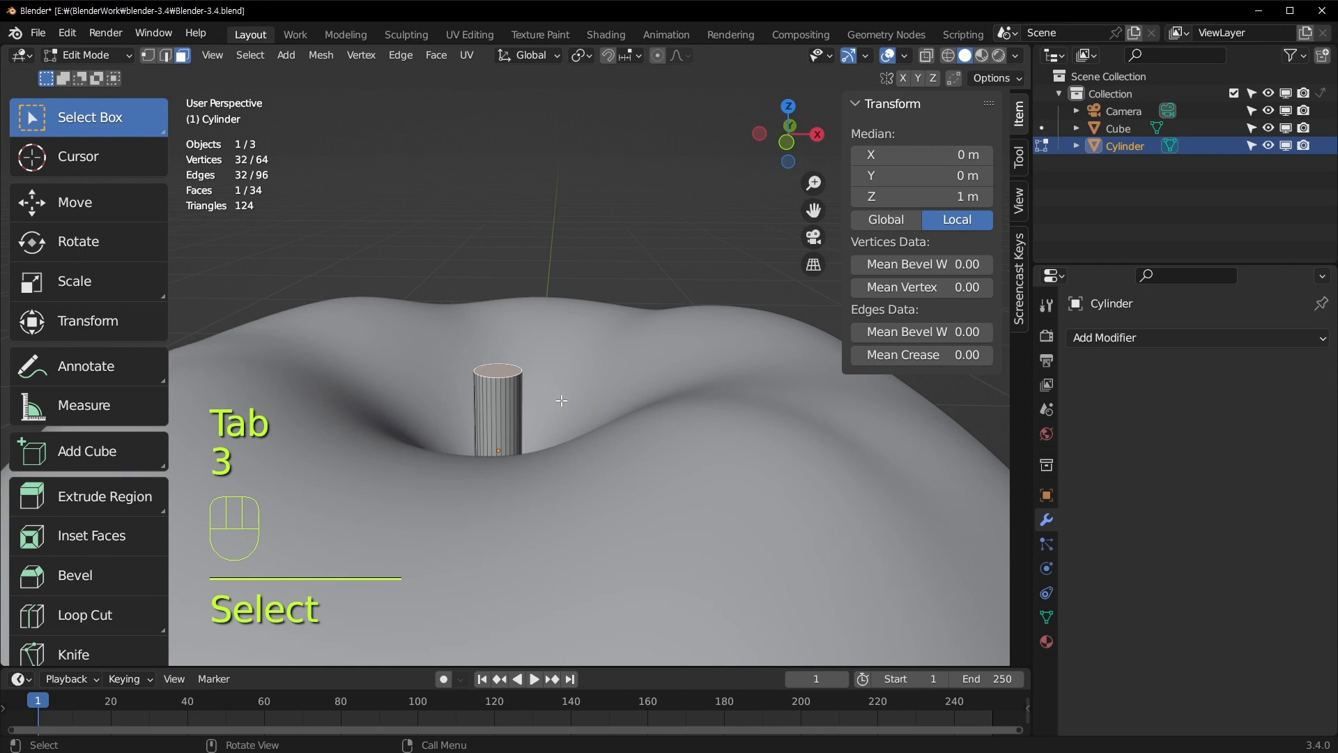
{"action": "key", "text": "KP_1"}
{"action": "key", "text": "alt+z"}
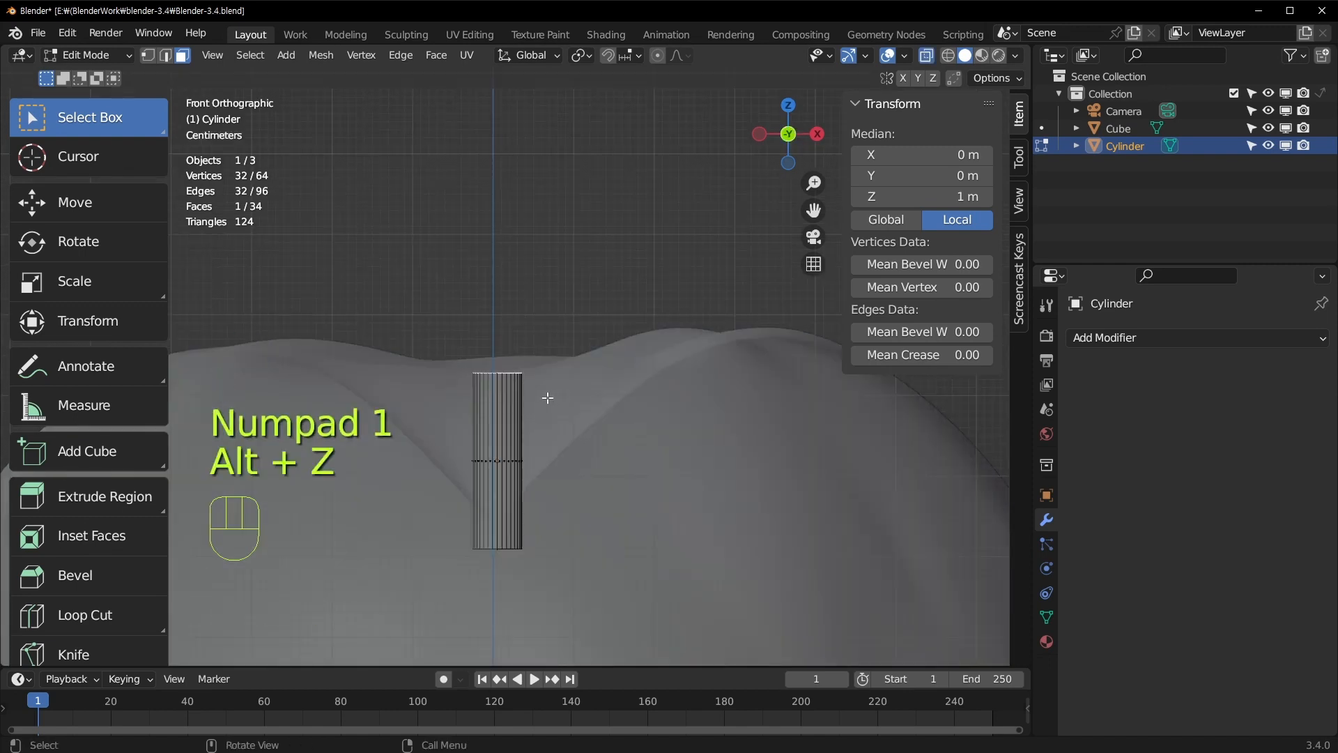
{"action": "middle_click_drag", "start_coordinate": [548, 398], "coordinate": [538, 429], "text": "shift"}
{"action": "key", "text": "e"}
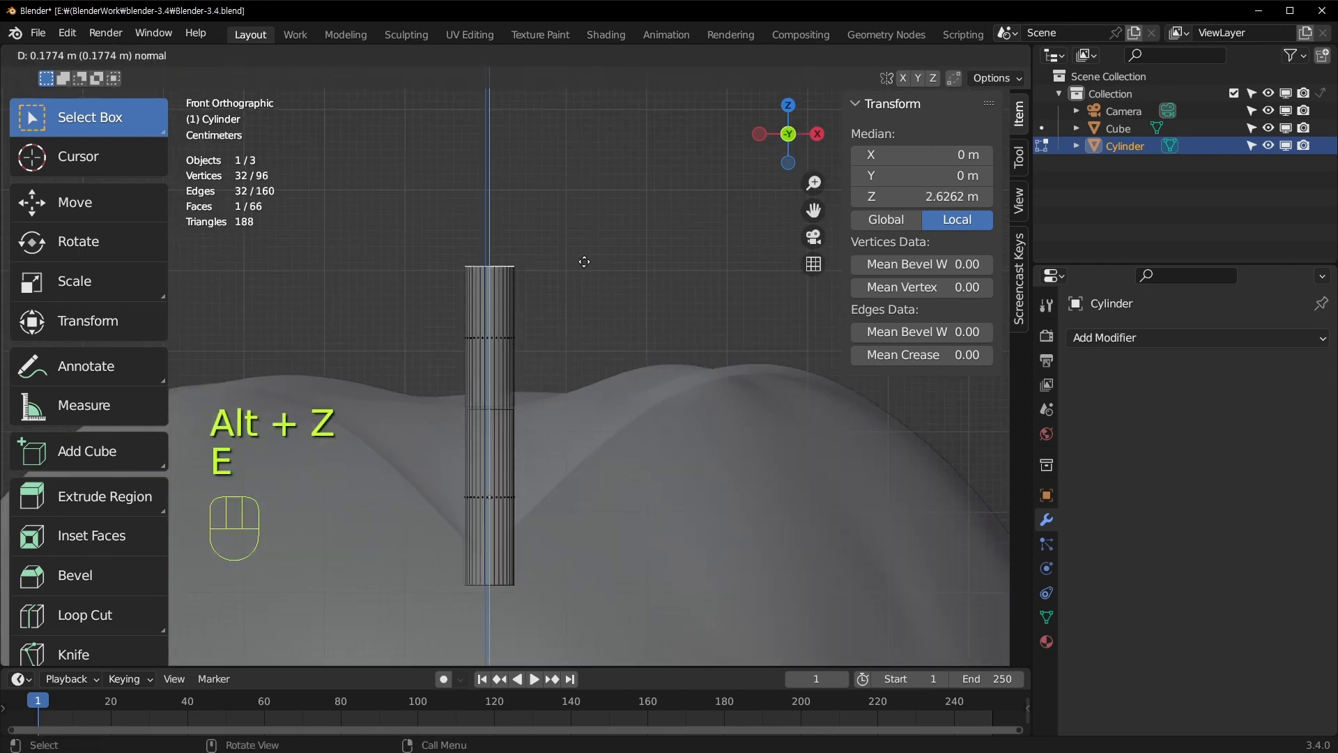
Shift the extruded stem end towards positive X, rotate it about 25° and enlarge it slightly
{"action": "key", "text": "g"}
{"action": "key", "text": "r"}
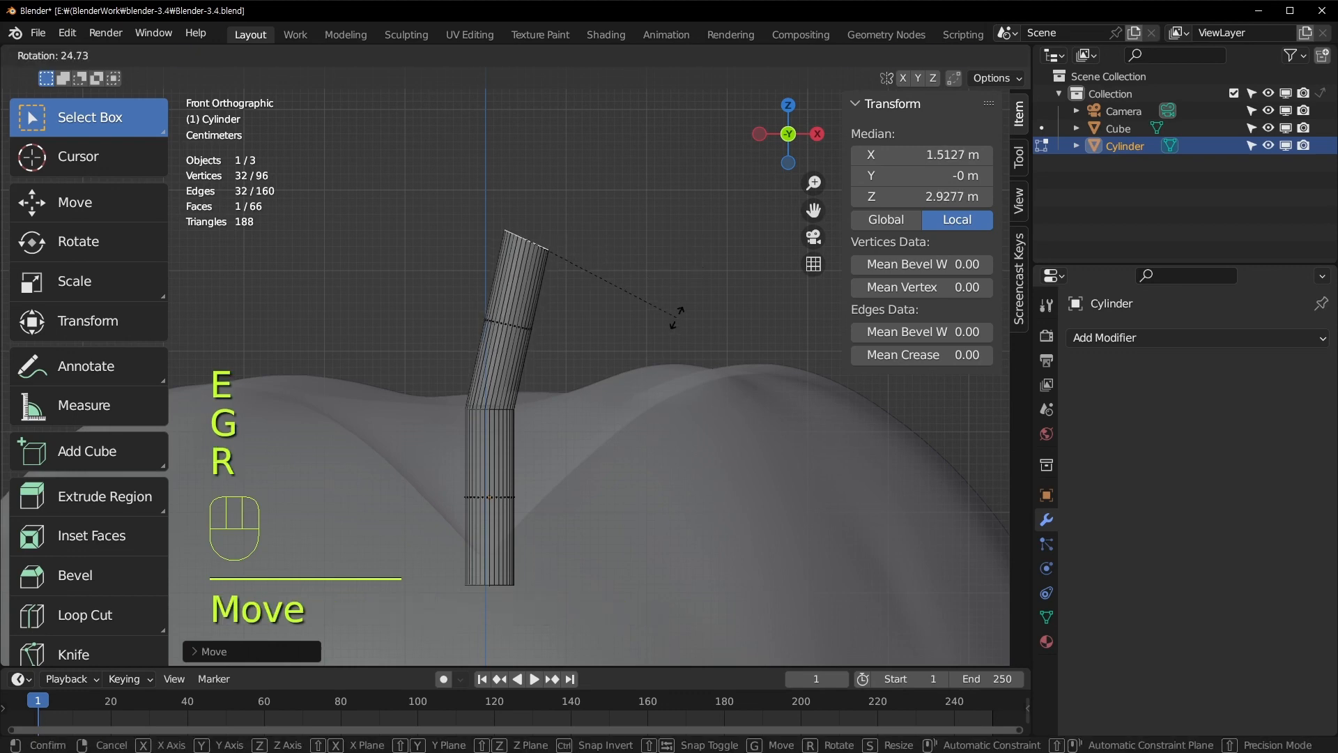
{"action": "left_click", "coordinate": [676, 318]}
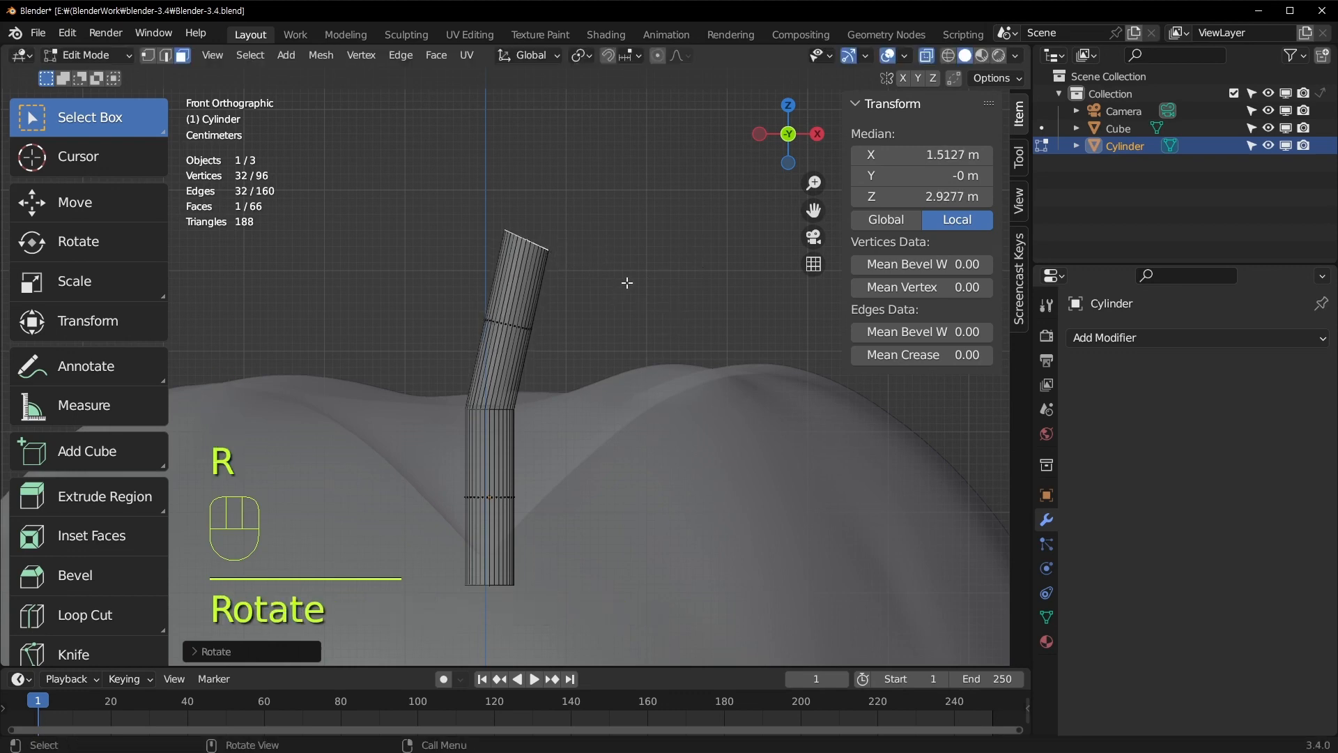
{"action": "key", "text": "s"}
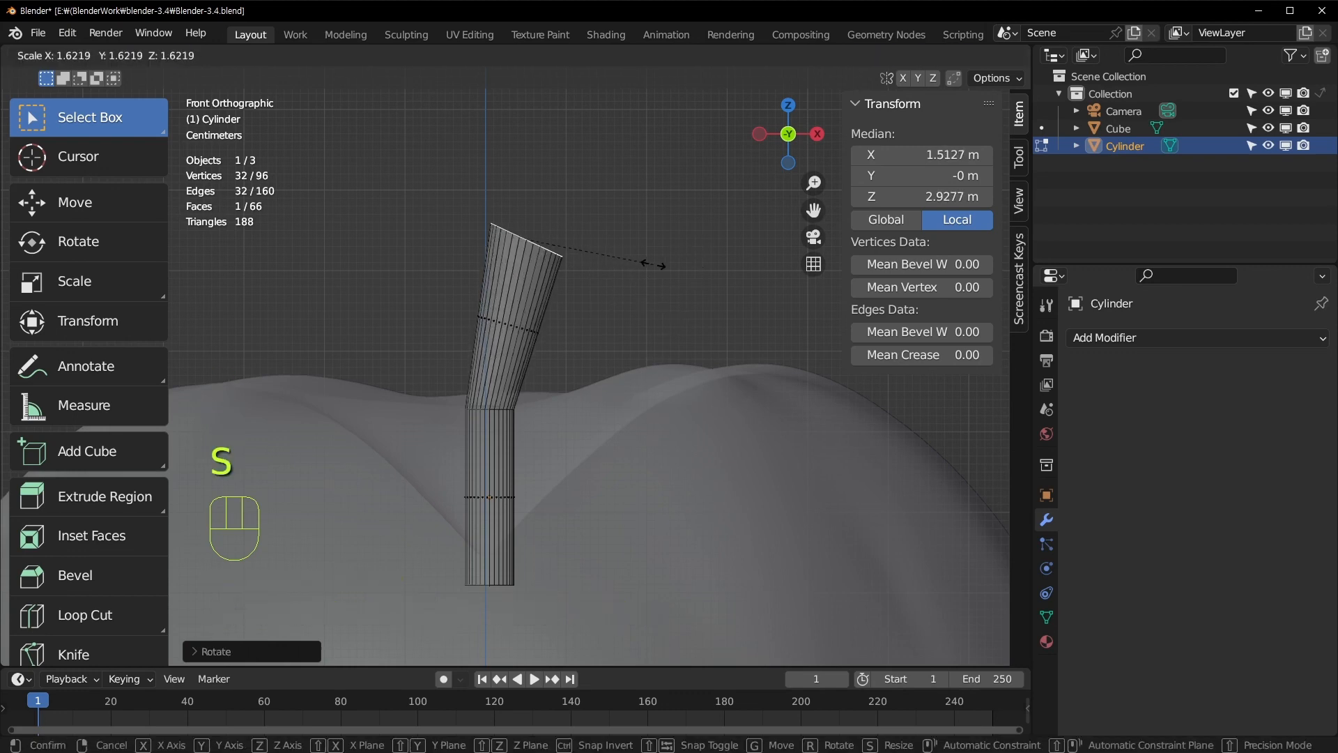
{"action": "left_click", "coordinate": [636, 263]}
Extrude the stem's end face again and shift it about 0.07 m along X and 0.03 m up
{"action": "key", "text": "e"}
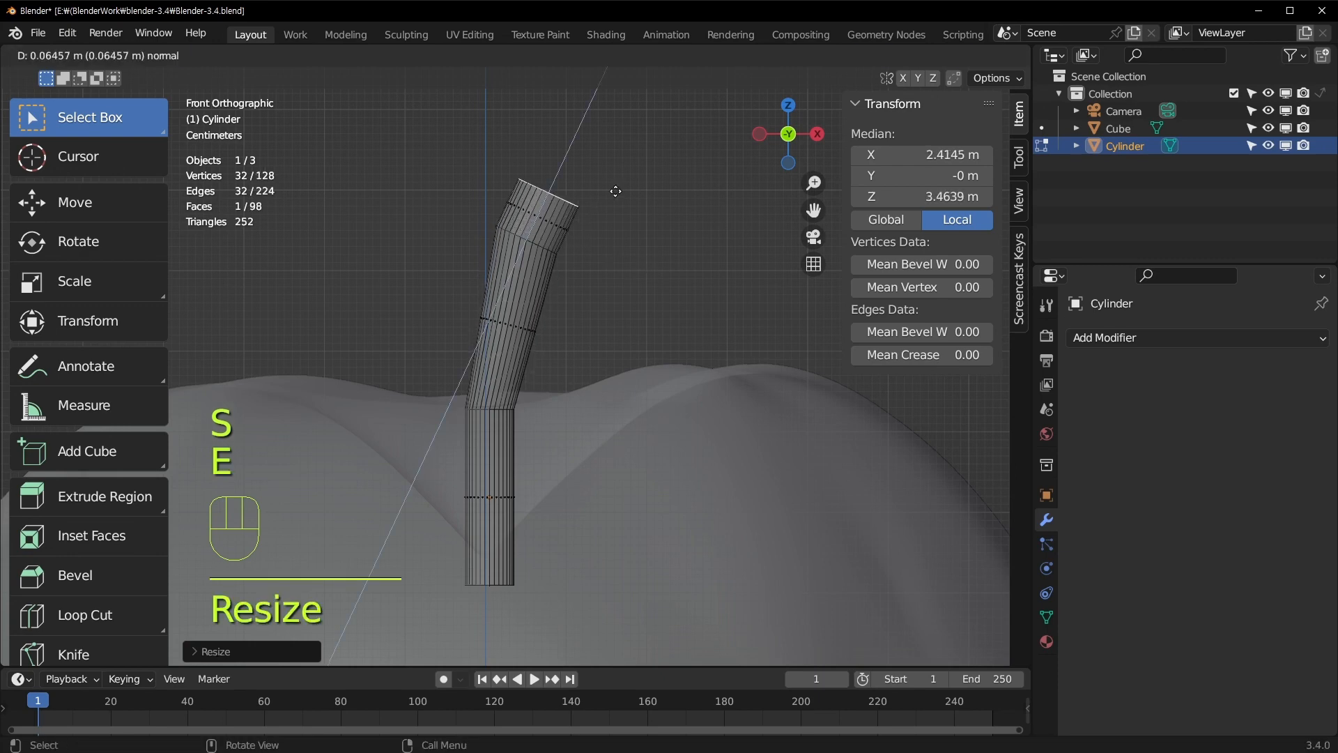
{"action": "left_click", "coordinate": [666, 147]}
{"action": "key", "text": "g"}
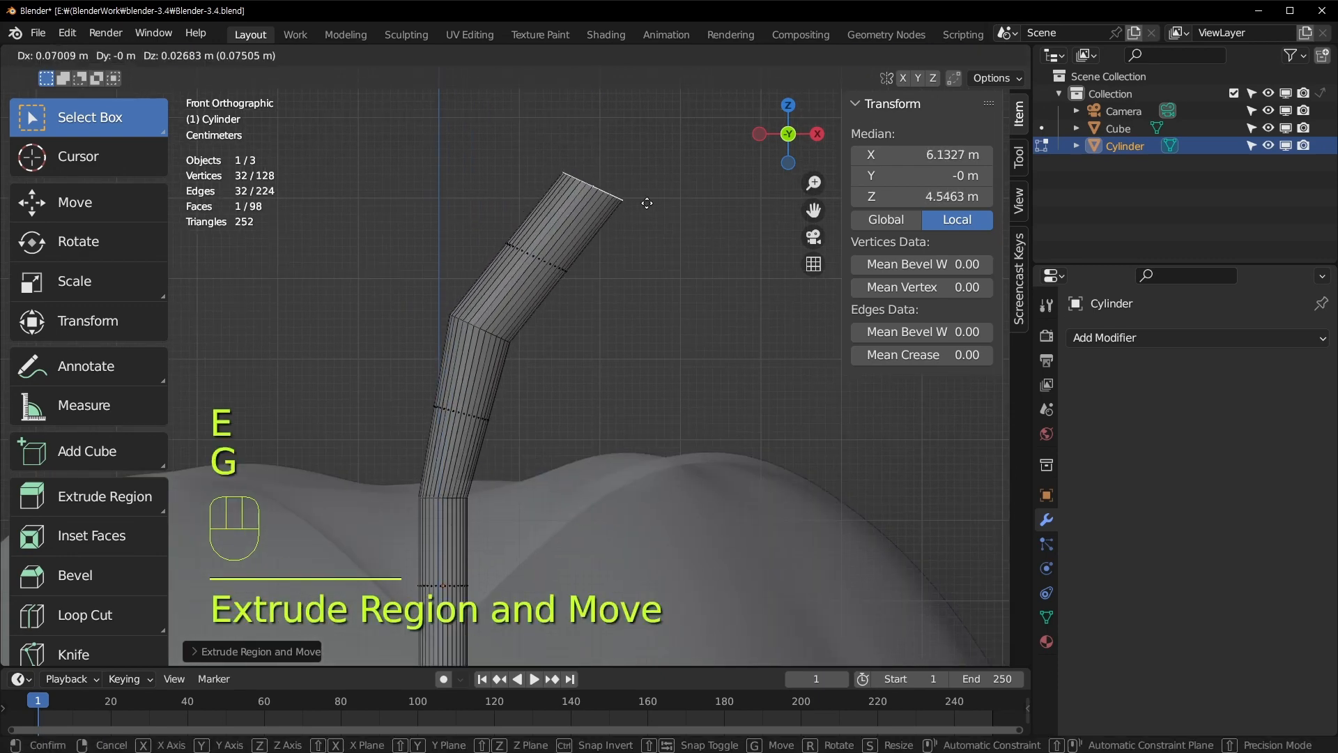
{"action": "left_click", "coordinate": [641, 204]}
Tilt the stem's end face further and widen it slightly, finishing in Object Mode with X-ray off
{"action": "key", "text": "r"}
{"action": "left_click", "coordinate": [706, 274]}
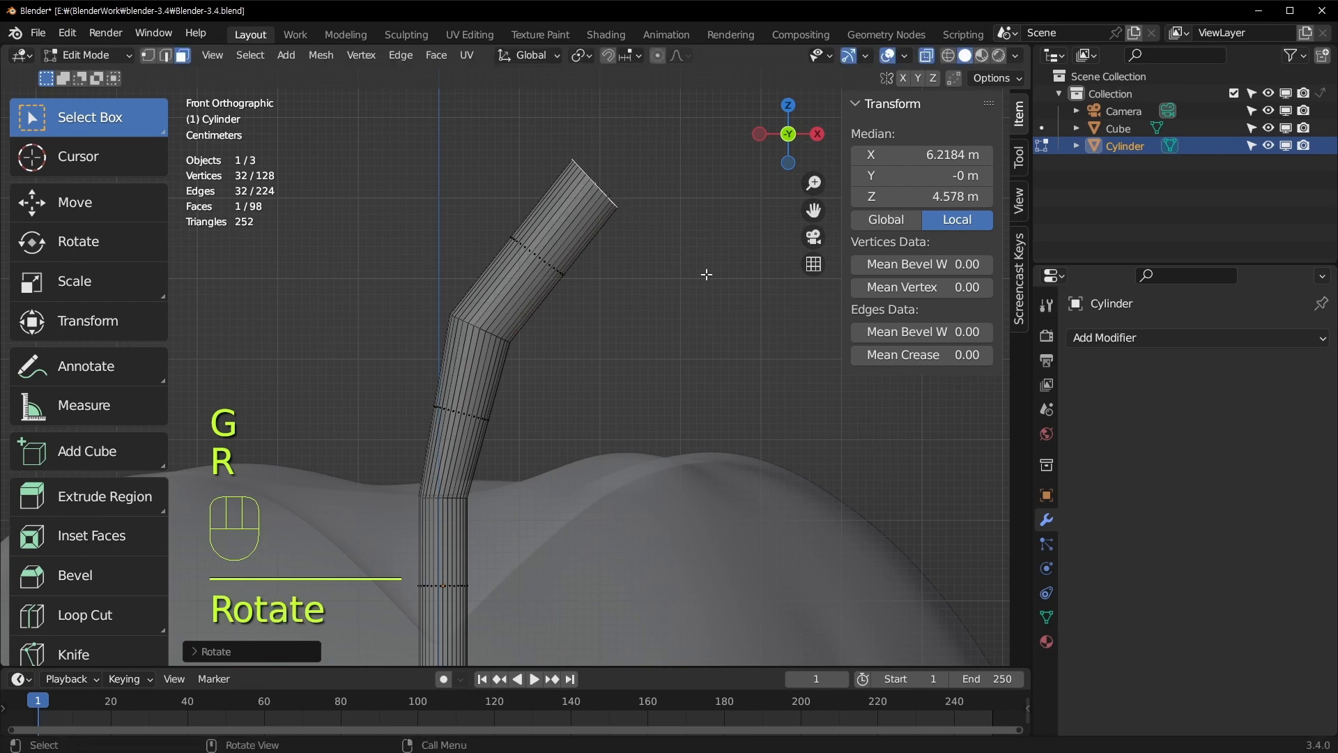
{"action": "key", "text": "s"}
{"action": "left_click", "coordinate": [690, 251]}
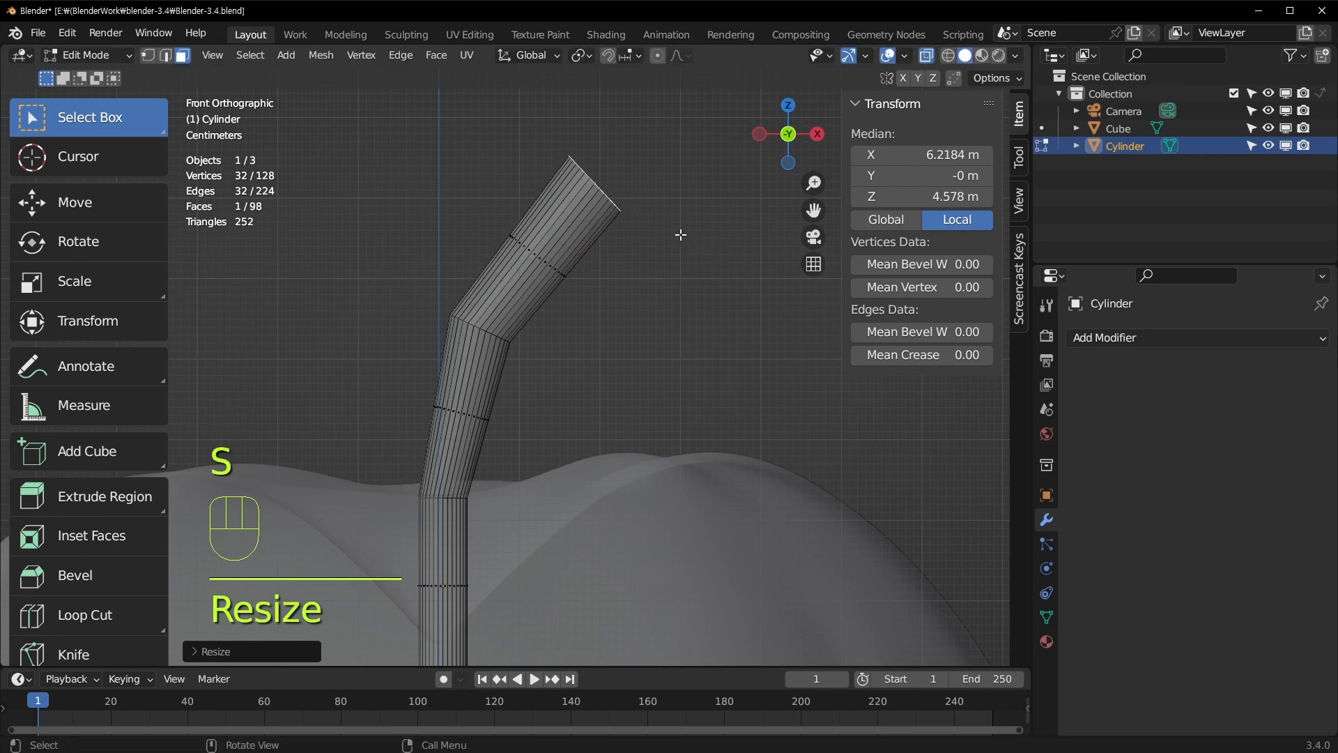
{"action": "middle_click_drag", "start_coordinate": [689, 251], "coordinate": [533, 404]}
{"action": "key", "text": "Tab"}
{"action": "key", "text": "alt+z"}
{"action": "left_click", "coordinate": [638, 387]}
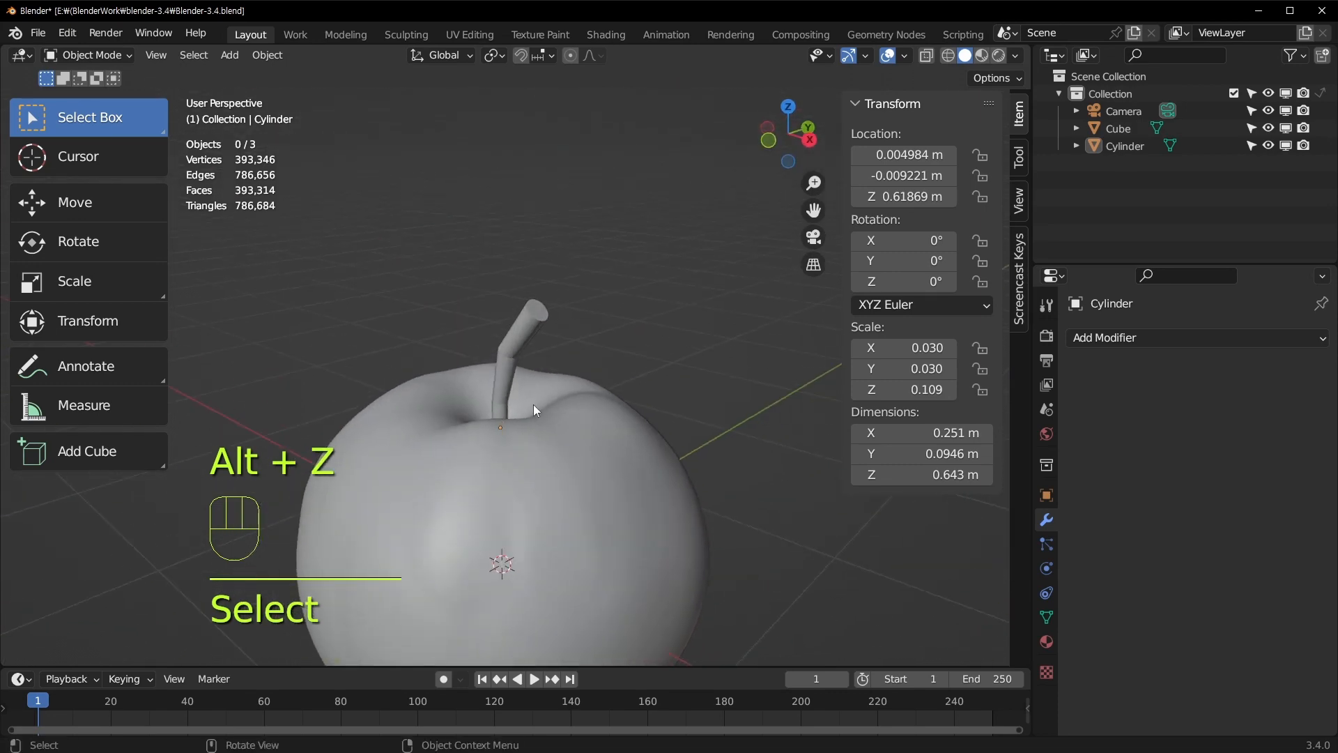
Add a loop cut across the stem's upper segment and shift it about 0.01 m towards negative X to round the bend
{"action": "left_click", "coordinate": [507, 324]}
{"action": "scroll", "coordinate": [551, 348], "scroll_direction": "up", "scroll_amount": 5}
{"action": "key", "text": "Tab"}
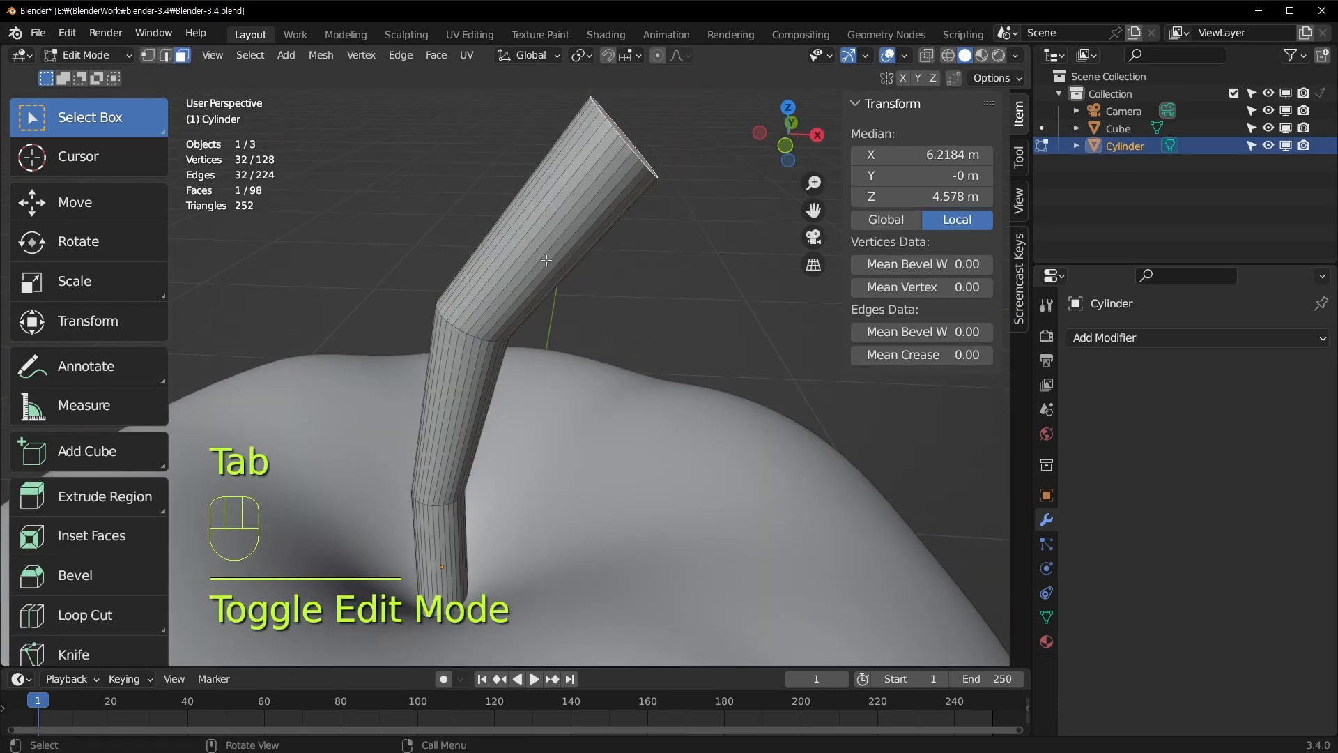
{"action": "key", "text": "KP_1"}
{"action": "key", "text": "ctrl+r"}
{"action": "left_click", "coordinate": [546, 262]}
{"action": "left_click", "coordinate": [546, 262]}
{"action": "key", "text": "g"}
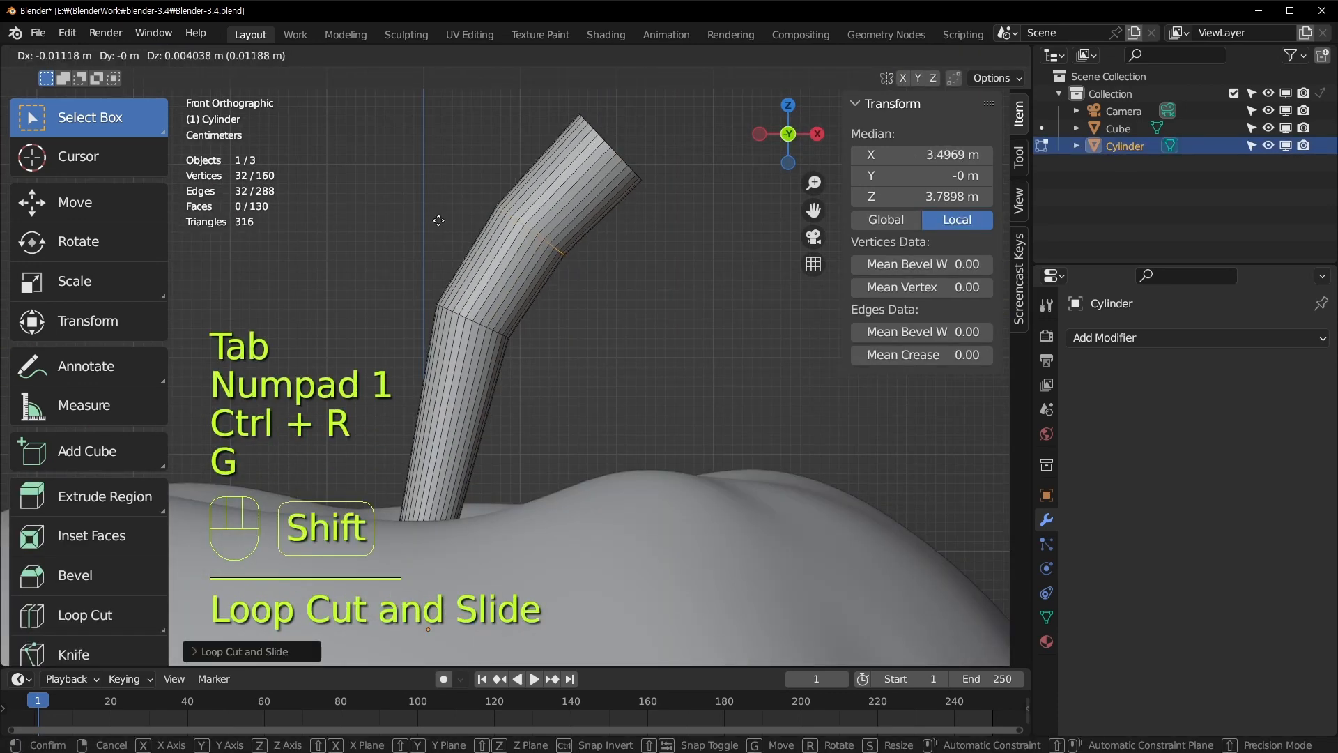
{"action": "left_click", "coordinate": [439, 221], "text": "shift"}
Add a loop cut across the stem's lower segment and nudge it towards negative X to soften the curve
{"action": "key", "text": "ctrl+r"}
{"action": "double_click", "coordinate": [426, 438]}
{"action": "key", "text": "g"}
{"action": "left_click", "coordinate": [417, 440], "text": "shift"}
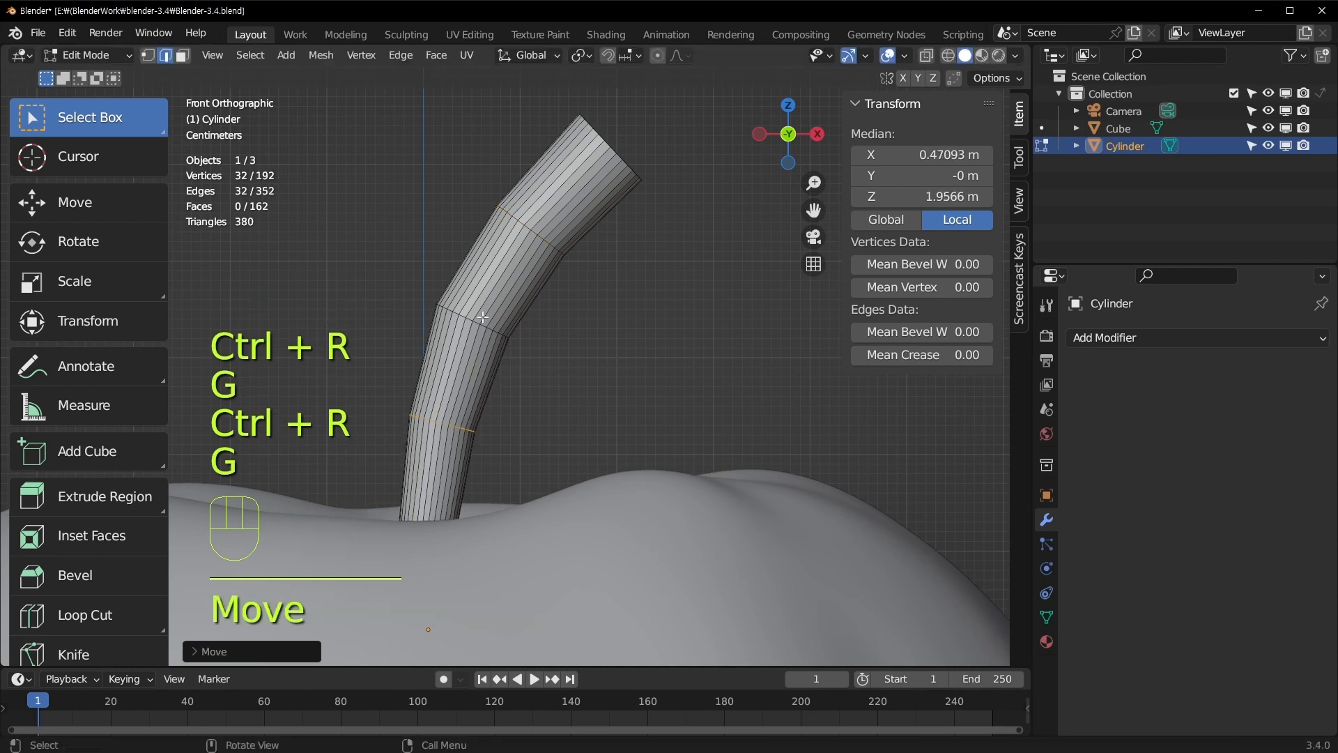
Select the face at the stem's tip and scale it up slightly to flare the end
{"action": "mouse_move", "coordinate": [487, 323]}
{"action": "middle_mouse_down", "text": "shift"}
{"action": "mouse_move", "coordinate": [526, 249]}
{"action": "mouse_move", "coordinate": [423, 437]}
{"action": "middle_mouse_up", "text": "shift"}
{"action": "middle_click_drag", "start_coordinate": [474, 387], "coordinate": [456, 405]}
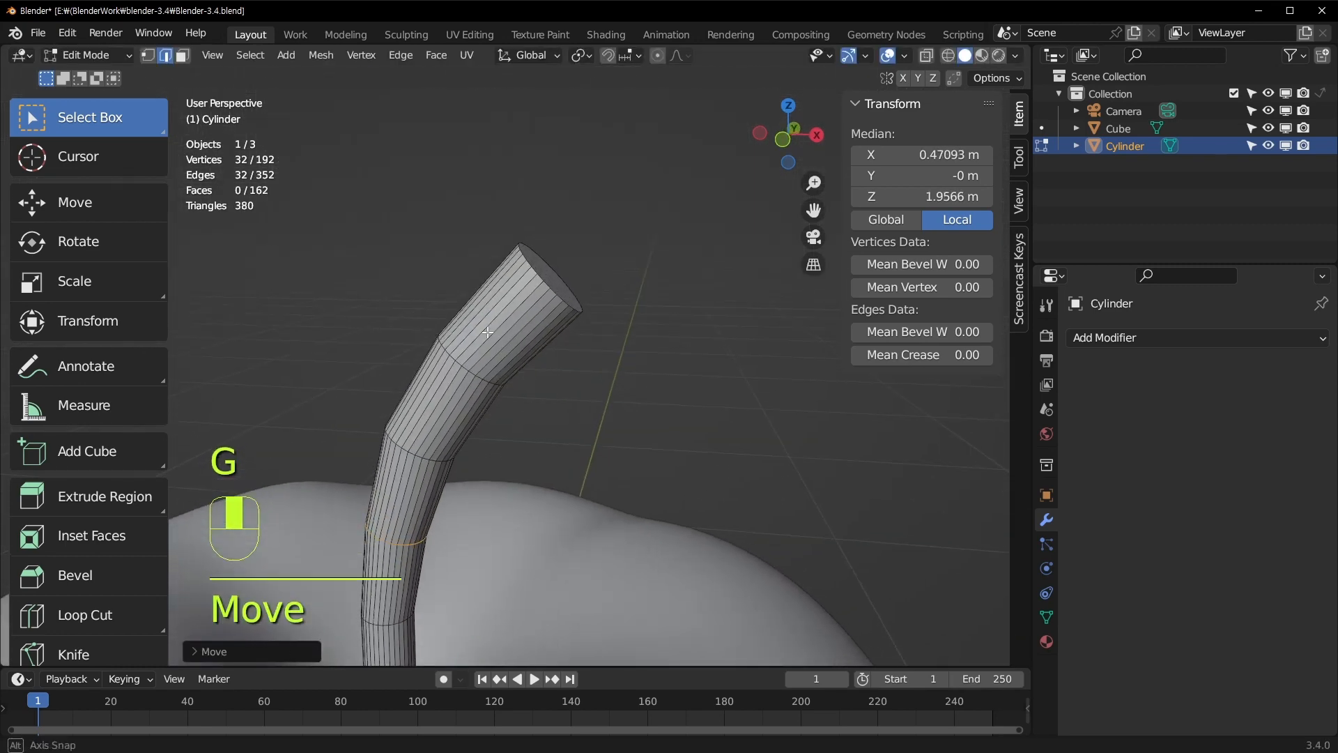
{"action": "mouse_move", "coordinate": [590, 262]}
{"action": "middle_mouse_down"}
{"action": "mouse_move", "coordinate": [567, 285]}
{"action": "mouse_move", "coordinate": [570, 257]}
{"action": "mouse_move", "coordinate": [612, 230]}
{"action": "mouse_move", "coordinate": [558, 337]}
{"action": "mouse_move", "coordinate": [567, 316]}
{"action": "mouse_move", "coordinate": [612, 313]}
{"action": "mouse_move", "coordinate": [672, 344]}
{"action": "middle_mouse_up"}
{"action": "key", "text": "3"}
{"action": "left_click", "coordinate": [556, 272]}
{"action": "scroll", "coordinate": [556, 276], "scroll_direction": "up", "scroll_amount": 2}
{"action": "key", "text": "KP_Decimal"}
{"action": "scroll", "coordinate": [557, 276], "scroll_direction": "down", "scroll_amount": 5}
{"action": "key", "text": "s"}
{"action": "left_click", "coordinate": [641, 230]}
Inset the stem's end face by about 0.28 m and move the inner face slightly outward from the tip
{"action": "key", "text": "i"}
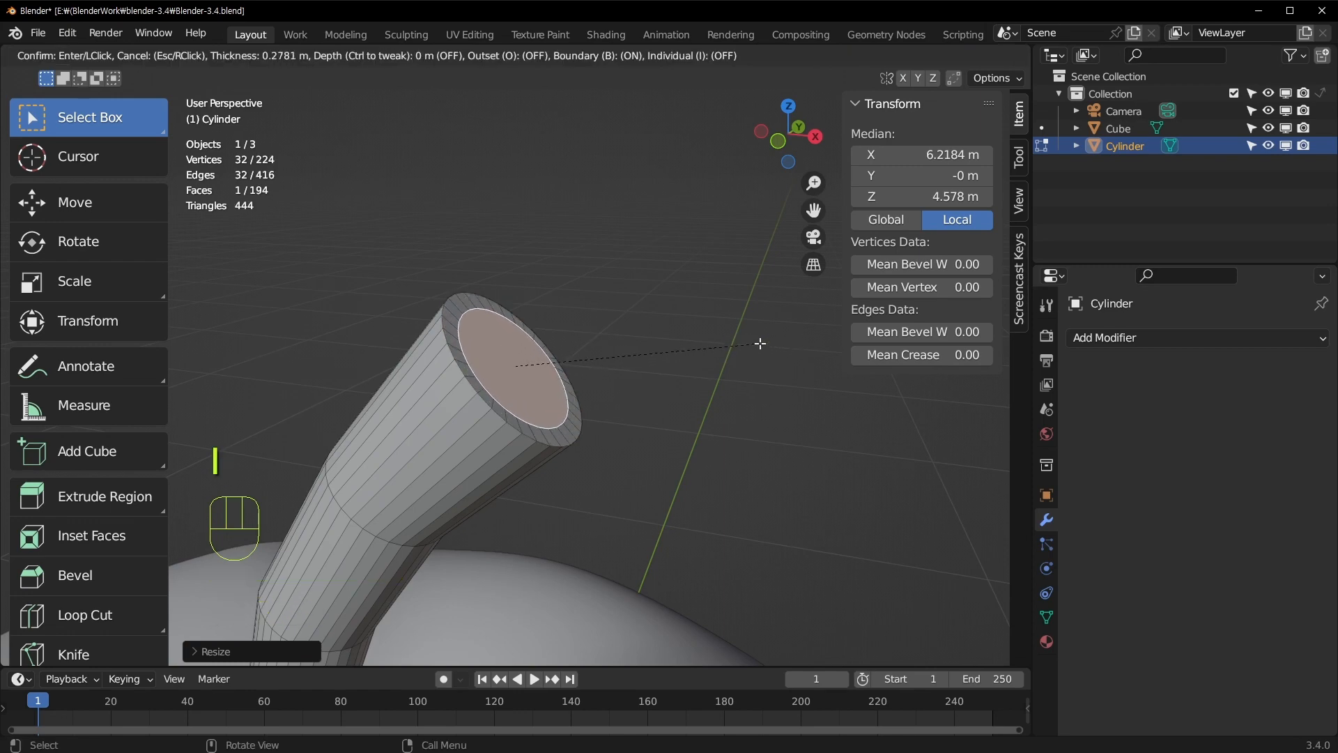
{"action": "left_click", "coordinate": [759, 340]}
{"action": "key", "text": "g"}
{"action": "left_click", "coordinate": [767, 341]}
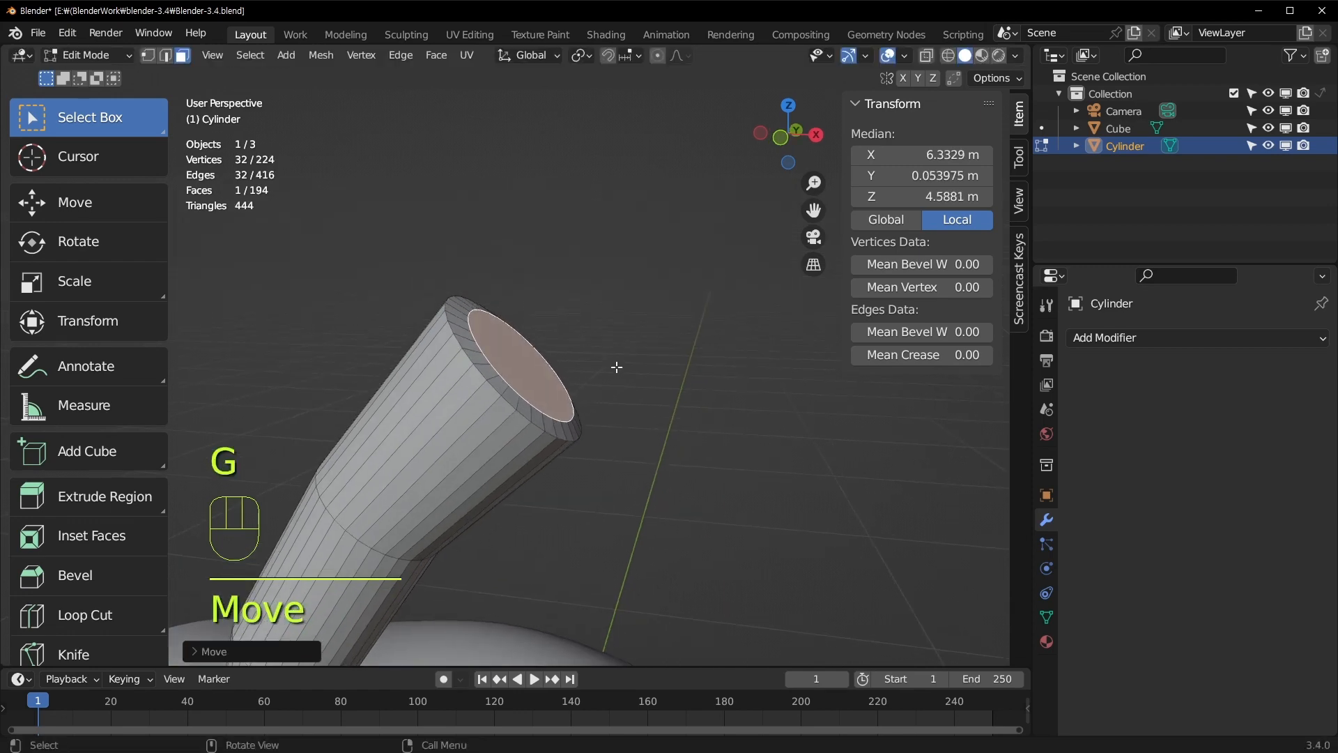
{"action": "key", "text": "g"}
{"action": "middle_click_drag", "start_coordinate": [615, 295], "coordinate": [648, 277]}
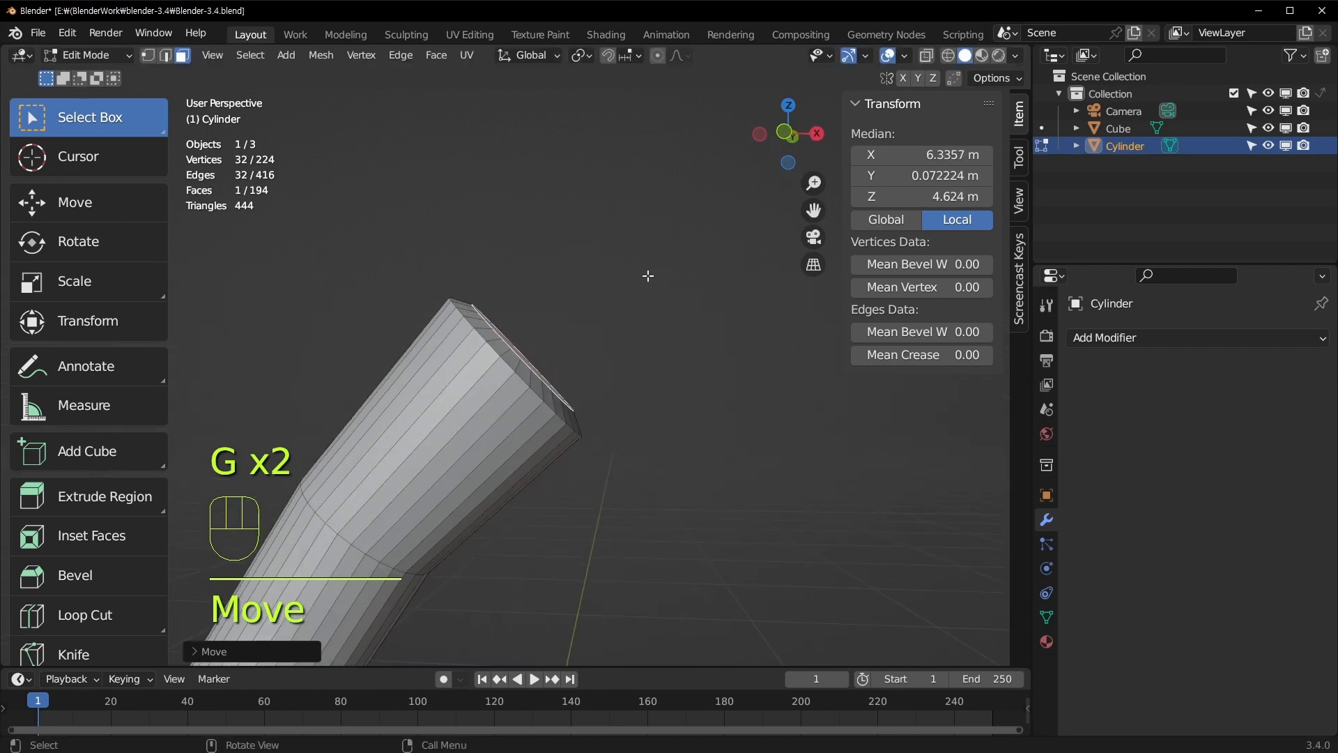
Enlarge the inset end face and finely adjust its position to form a narrow bevelled rim
{"action": "key", "text": "s"}
{"action": "left_click", "coordinate": [669, 277]}
{"action": "key", "text": "g"}
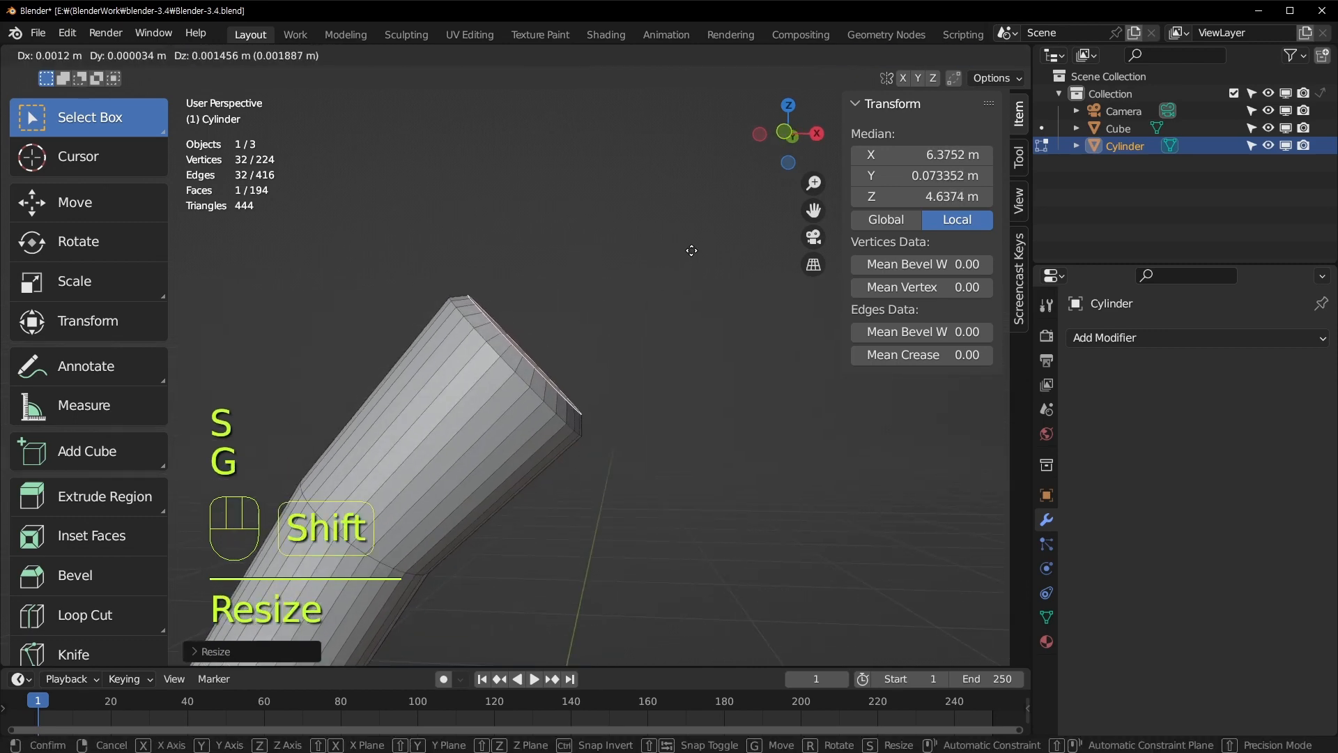
{"action": "left_click", "coordinate": [678, 265], "text": "shift"}
Poke the stem's end face into triangles and return to Object Mode
{"action": "middle_click_drag", "start_coordinate": [667, 278], "coordinate": [599, 341]}
{"action": "key", "text": "ctrl+f"}
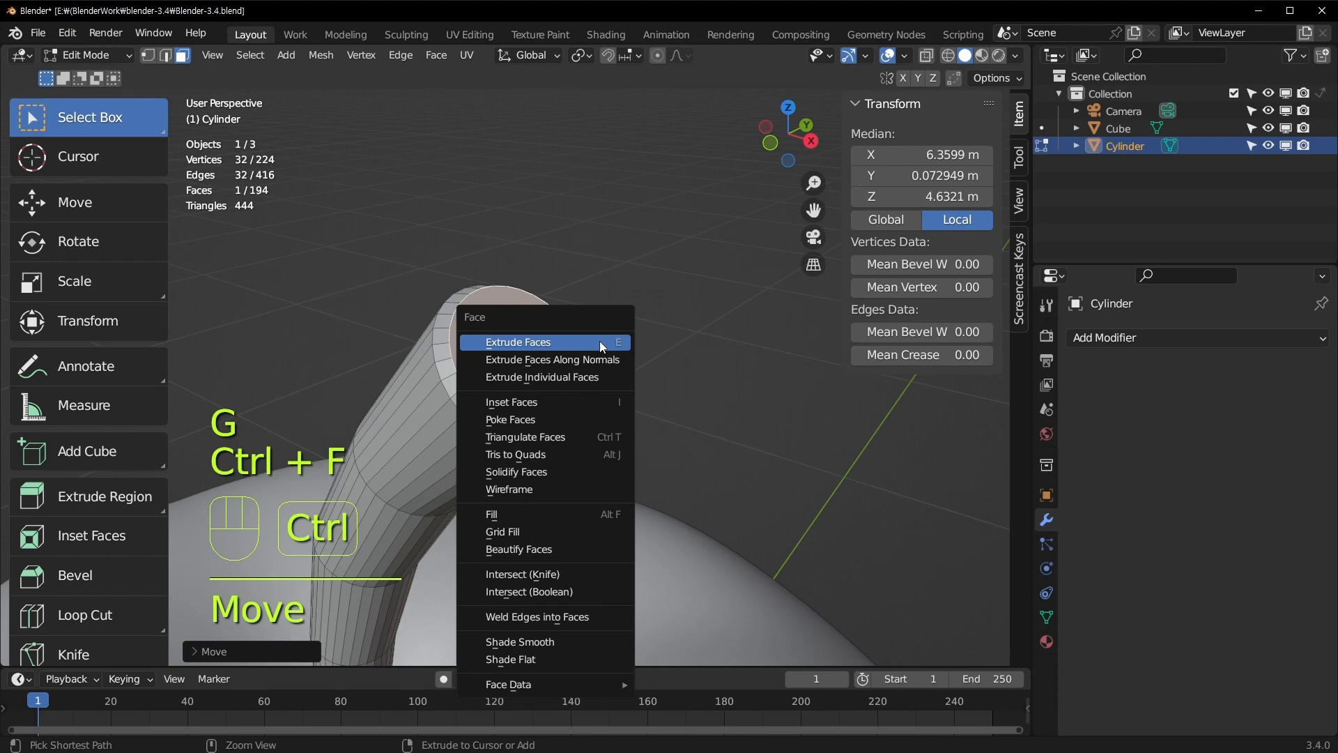
{"action": "left_click", "coordinate": [562, 420]}
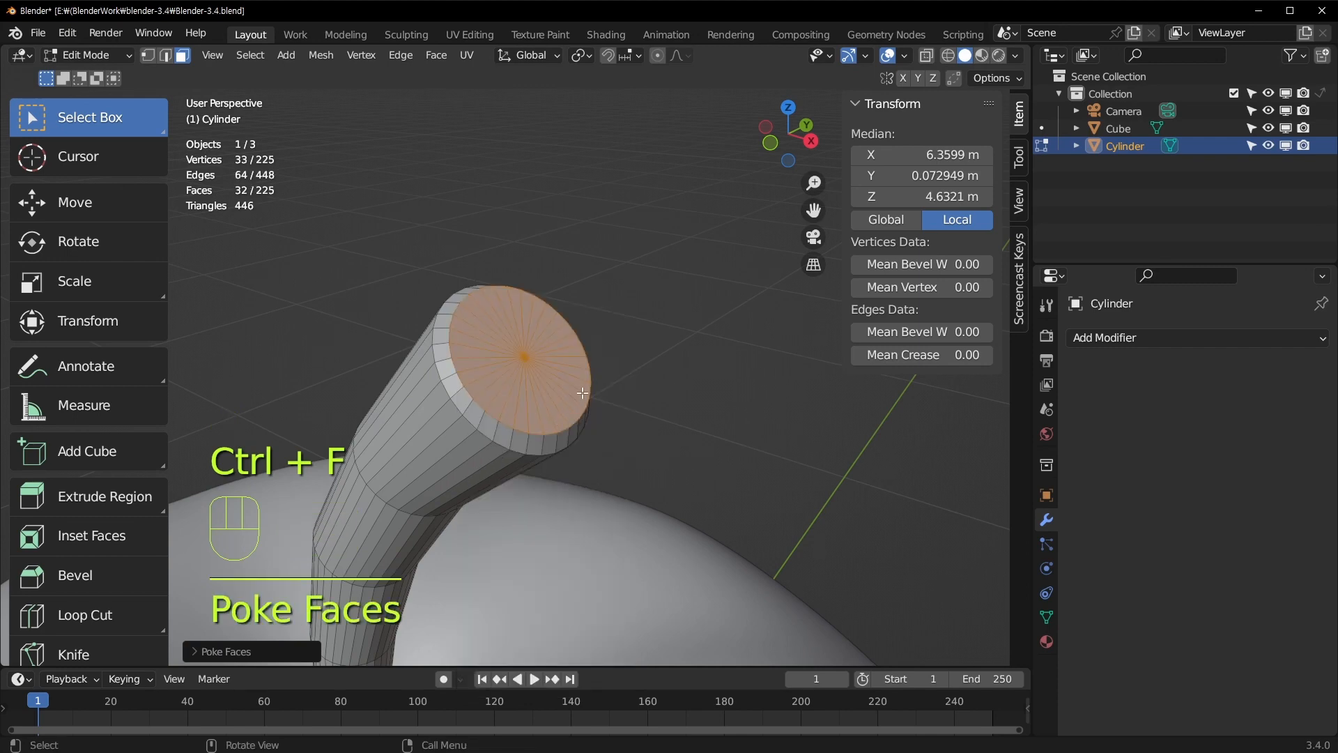
{"action": "key", "text": "Tab"}
Apply Shade Auto Smooth to the stem and set its angle to 100°
{"action": "middle_click_drag", "start_coordinate": [426, 518], "coordinate": [514, 270], "text": "shift"}
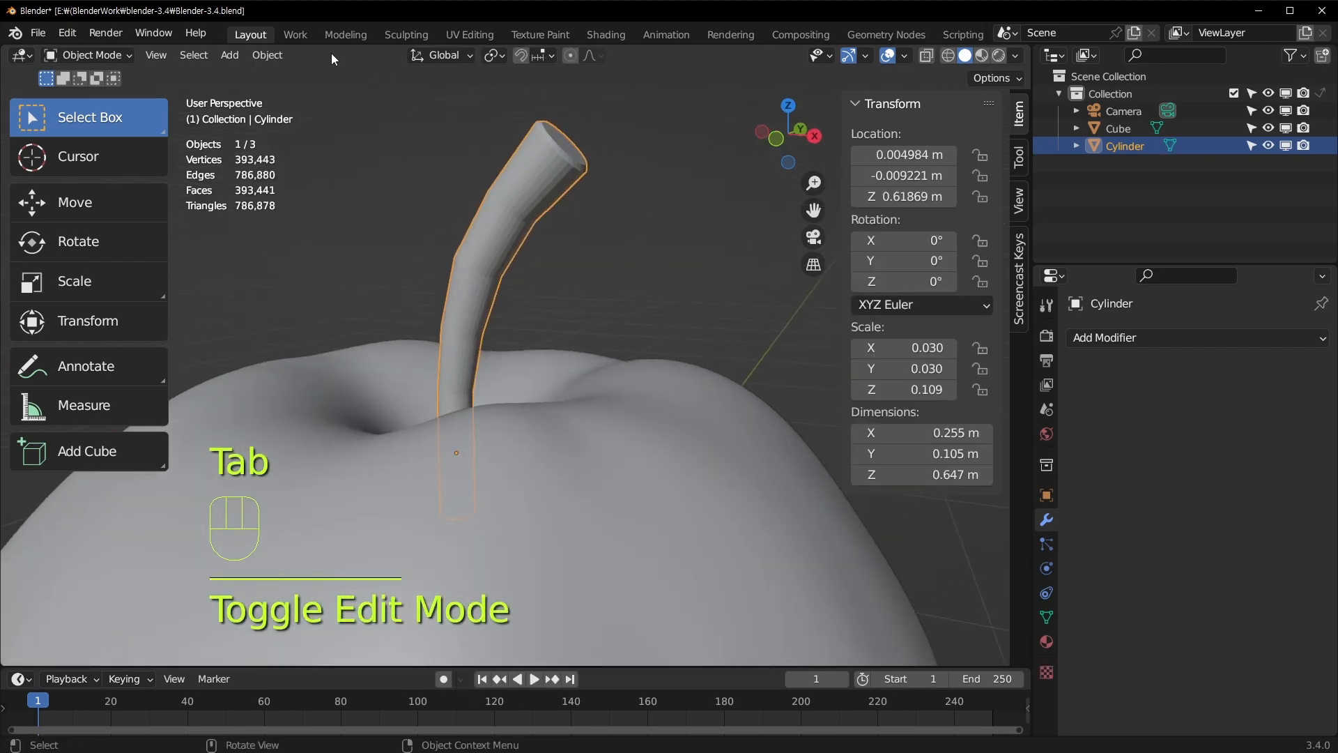
{"action": "left_click", "coordinate": [276, 56]}
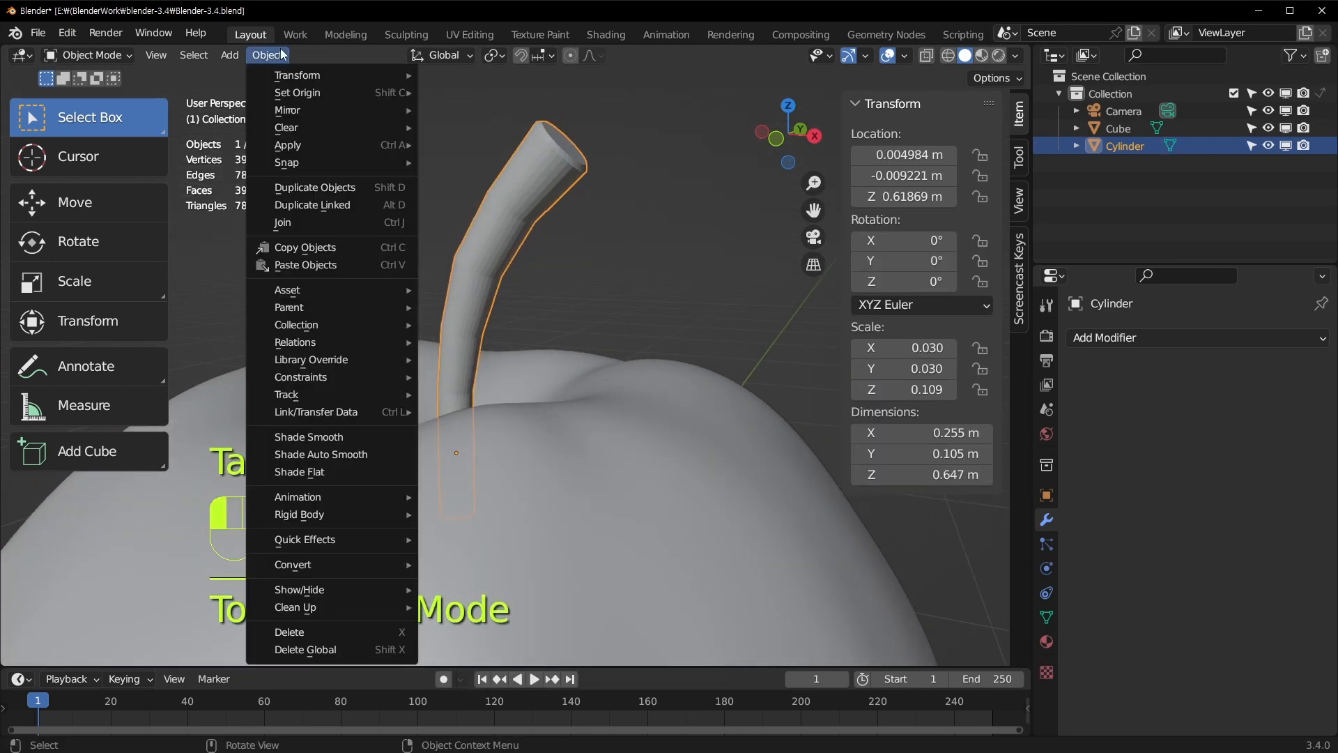
{"action": "left_click", "coordinate": [341, 456]}
{"action": "middle_click_drag", "start_coordinate": [341, 456], "coordinate": [613, 310]}
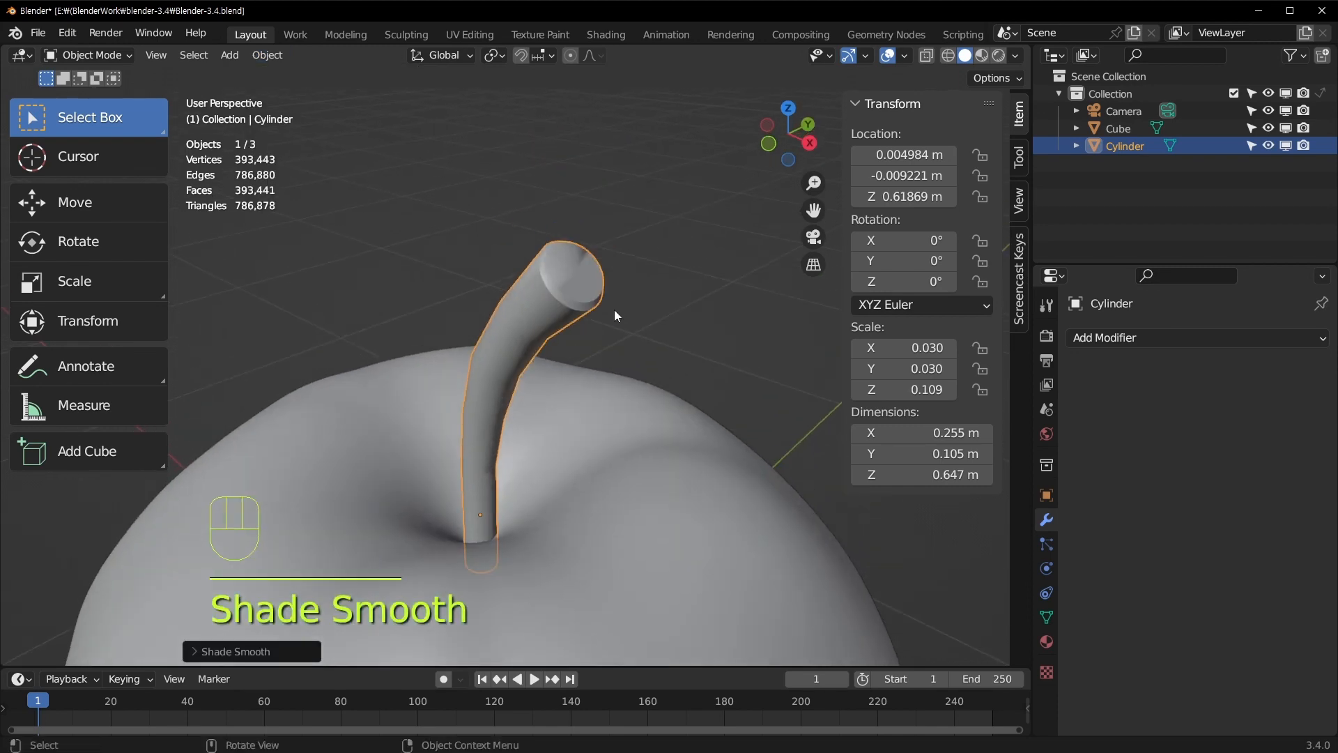
{"action": "scroll", "coordinate": [613, 309], "scroll_direction": "up", "scroll_amount": 2}
{"action": "left_click", "coordinate": [609, 214]}
{"action": "key", "text": "Tab"}
{"action": "key", "text": "Tab"}
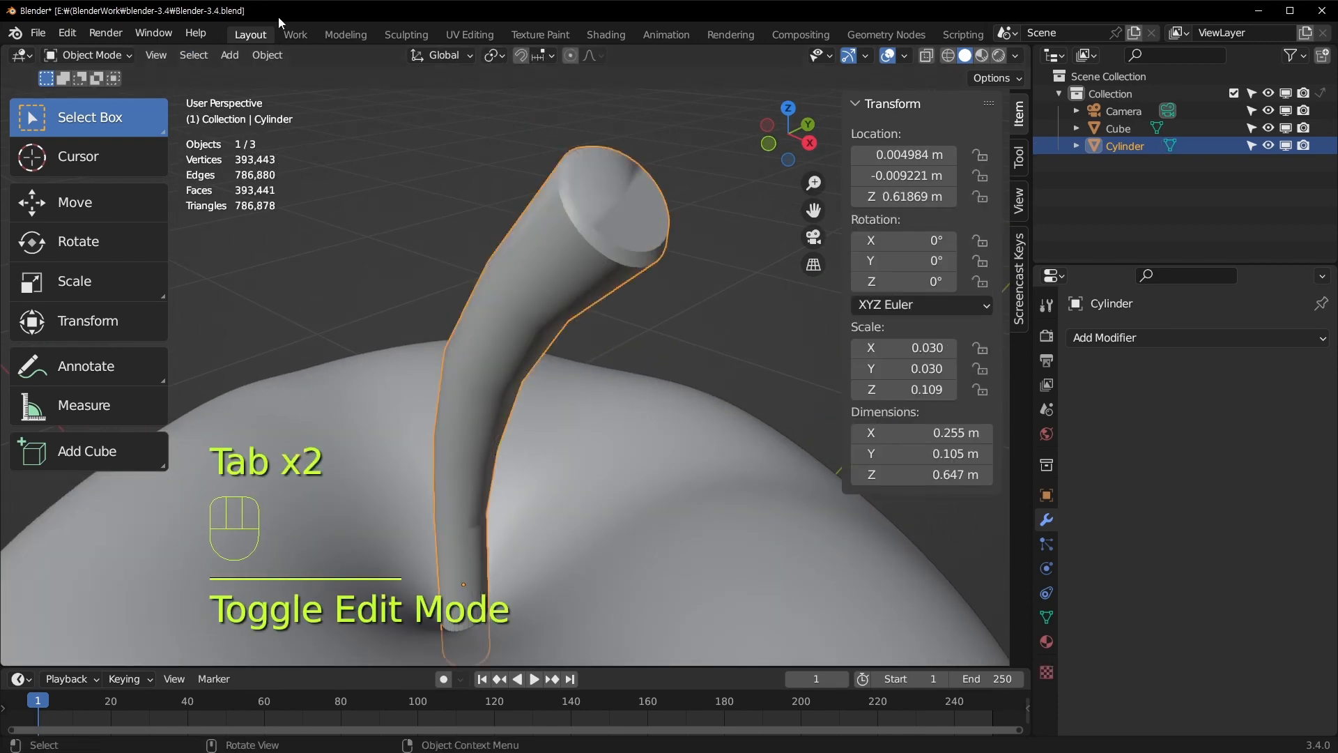
{"action": "left_click", "coordinate": [266, 55]}
{"action": "left_click", "coordinate": [338, 457]}
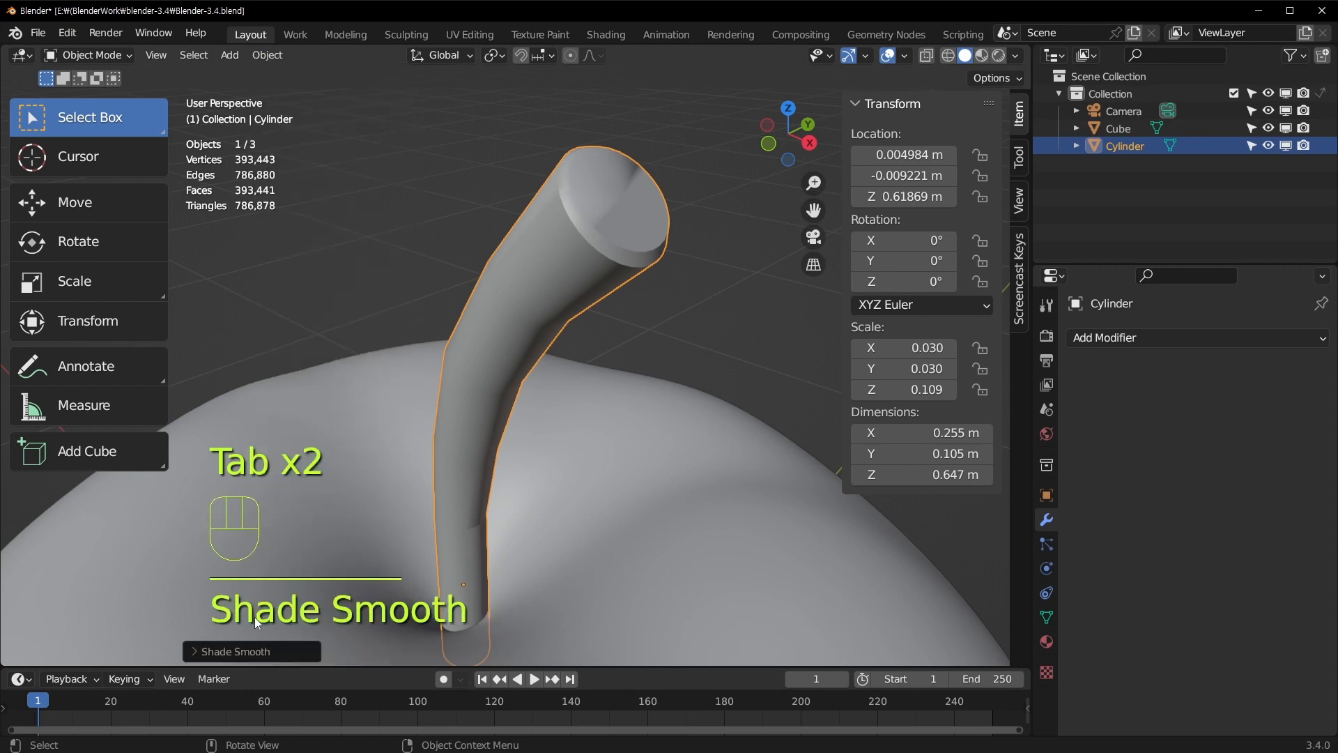
{"action": "left_click", "coordinate": [253, 657]}
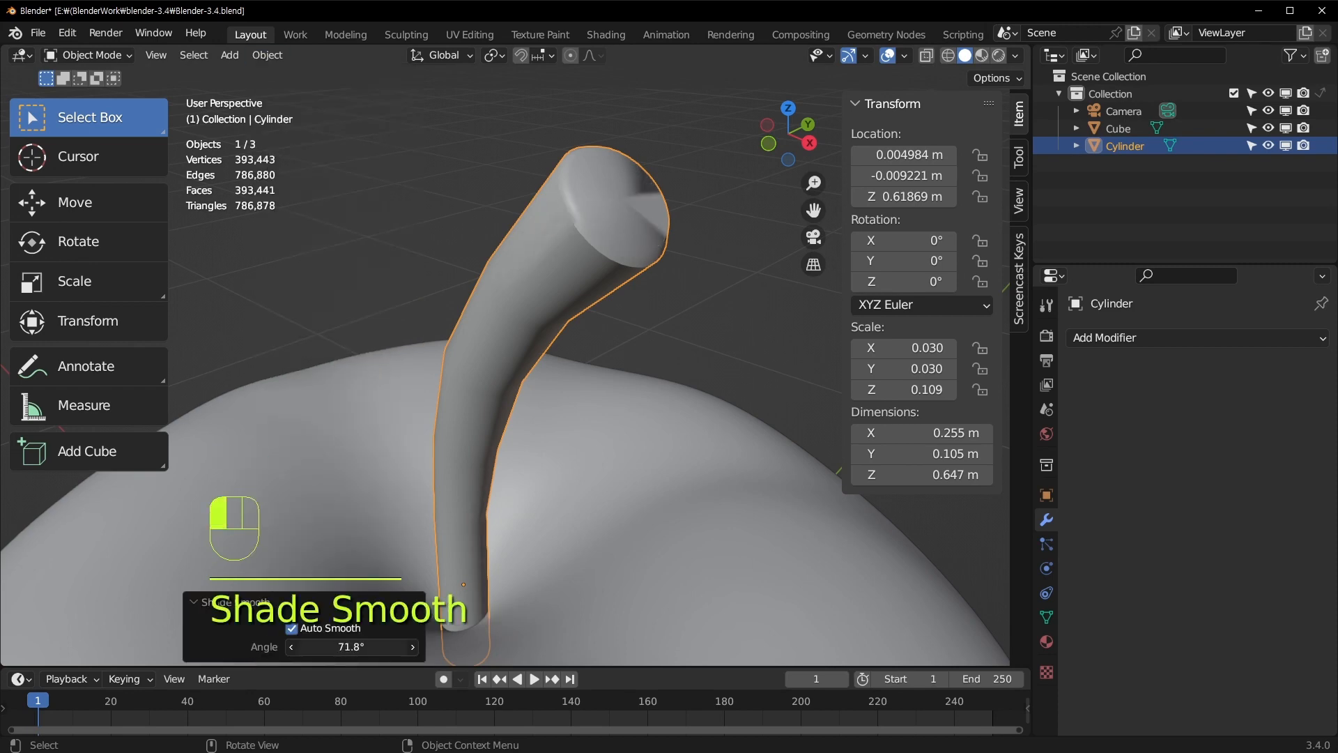
{"action": "left_click_drag", "start_coordinate": [321, 647], "coordinate": [377, 646]}
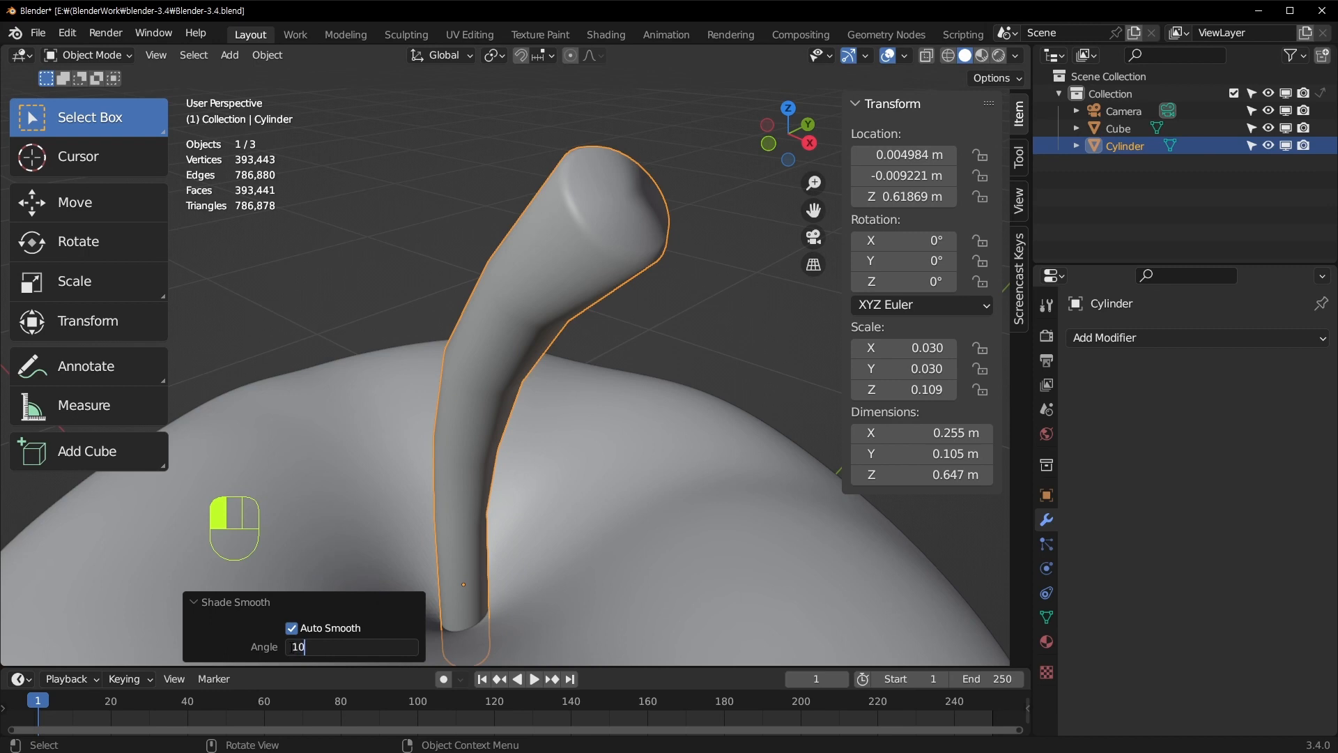
{"action": "type", "text": "0"}
{"action": "key", "text": "Return"}
In front view, rotate the stem about 12° around Y and nudge it into place in the hollow
{"action": "middle_click_drag", "start_coordinate": [648, 293], "coordinate": [642, 413]}
{"action": "key", "text": "KP_3"}
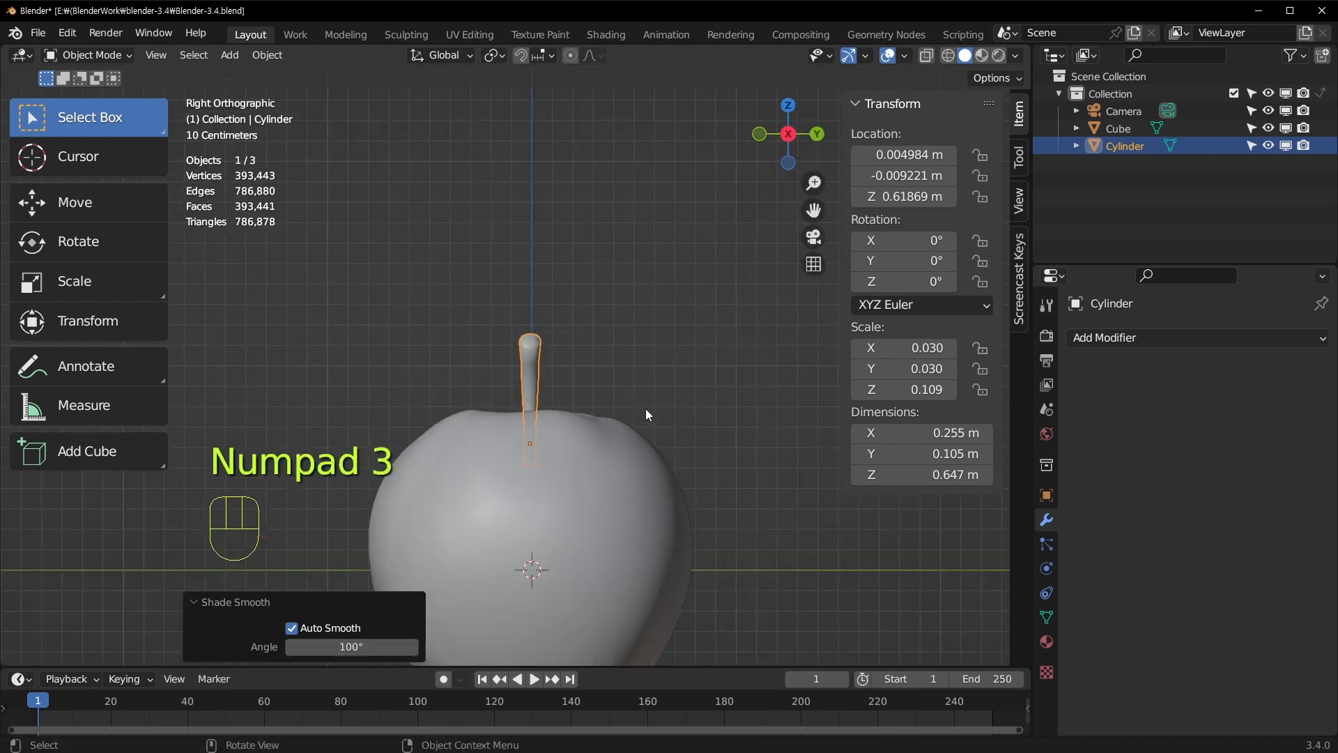
{"action": "key", "text": "KP_1"}
{"action": "key", "text": "r"}
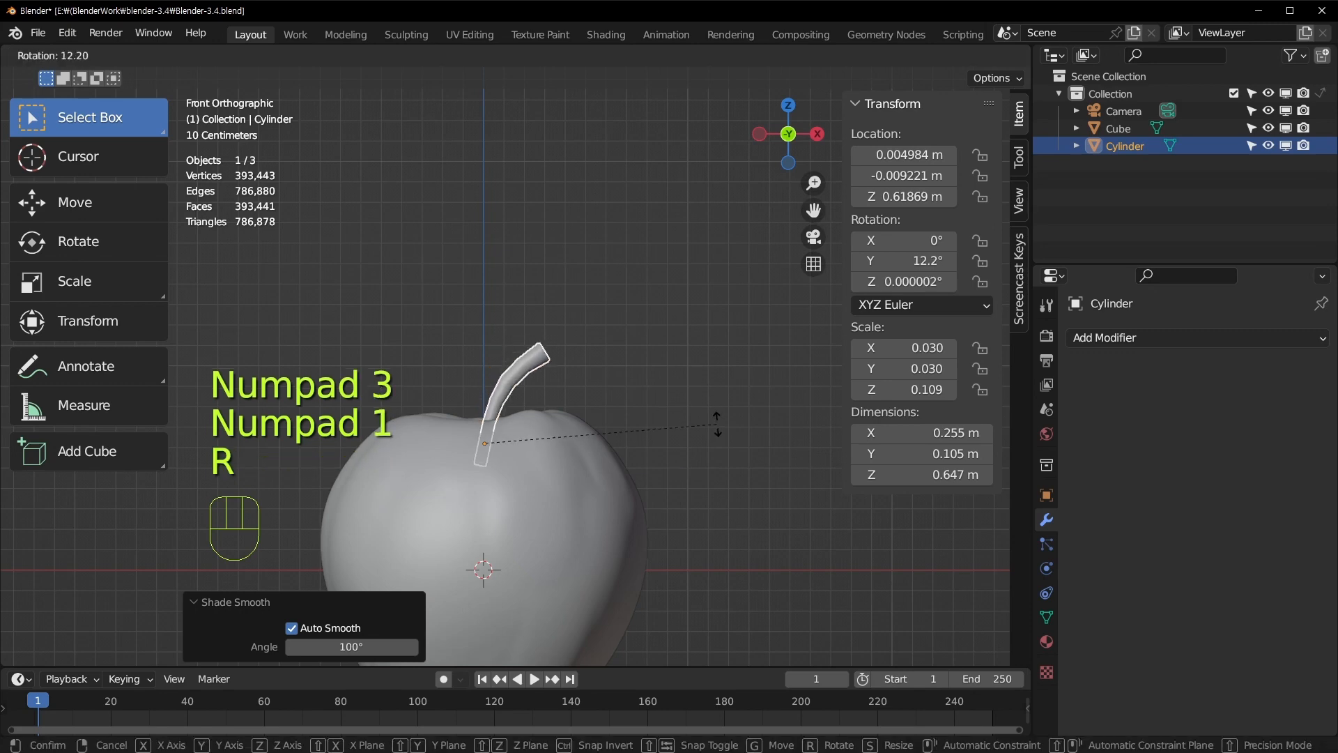
{"action": "left_click", "coordinate": [717, 423]}
{"action": "key", "text": "g"}
{"action": "left_click", "coordinate": [745, 385], "text": "shift"}
Select the apple body and examine its shape and the stem's fit from several angles
{"action": "left_click", "coordinate": [666, 391]}
{"action": "scroll", "coordinate": [667, 390], "scroll_direction": "down", "scroll_amount": 4}
{"action": "middle_click_drag", "start_coordinate": [666, 390], "coordinate": [586, 397]}
{"action": "scroll", "coordinate": [547, 429], "scroll_direction": "up", "scroll_amount": 4}
{"action": "left_click", "coordinate": [577, 501]}
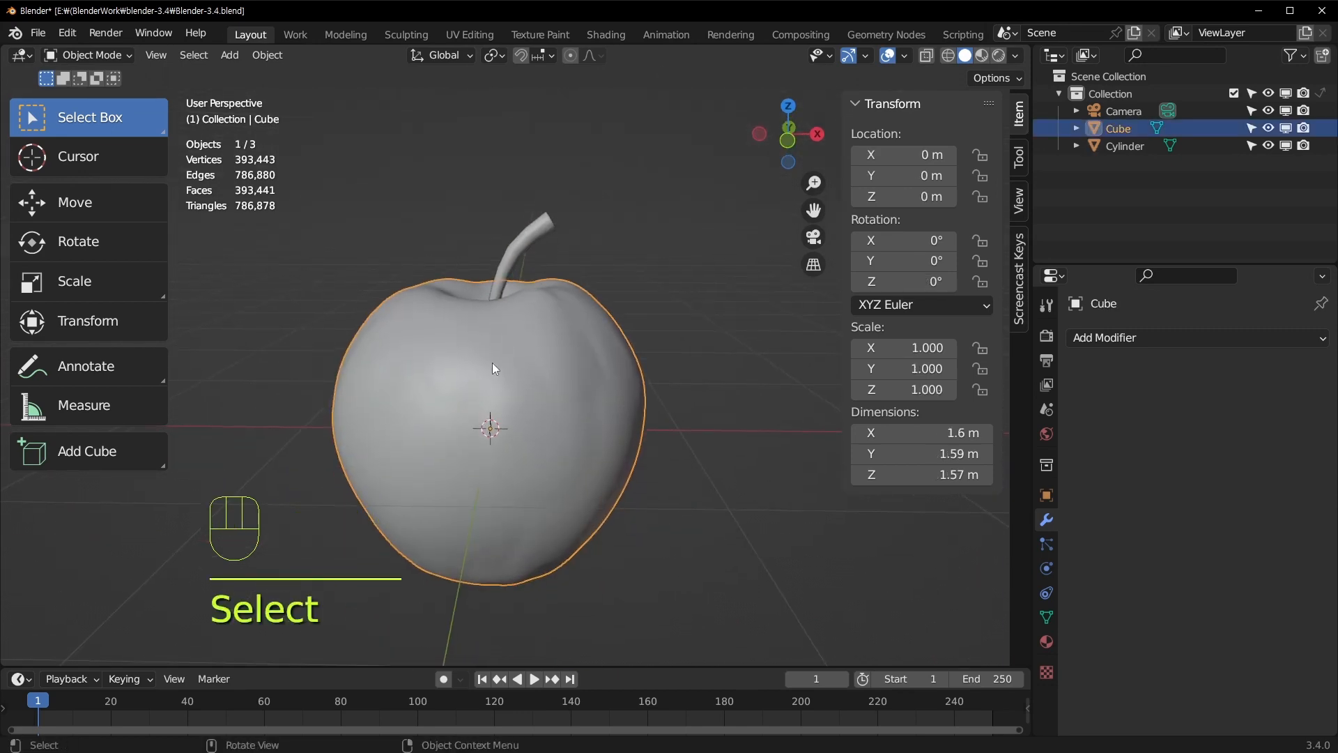
{"action": "middle_click_drag", "start_coordinate": [524, 406], "coordinate": [531, 416]}
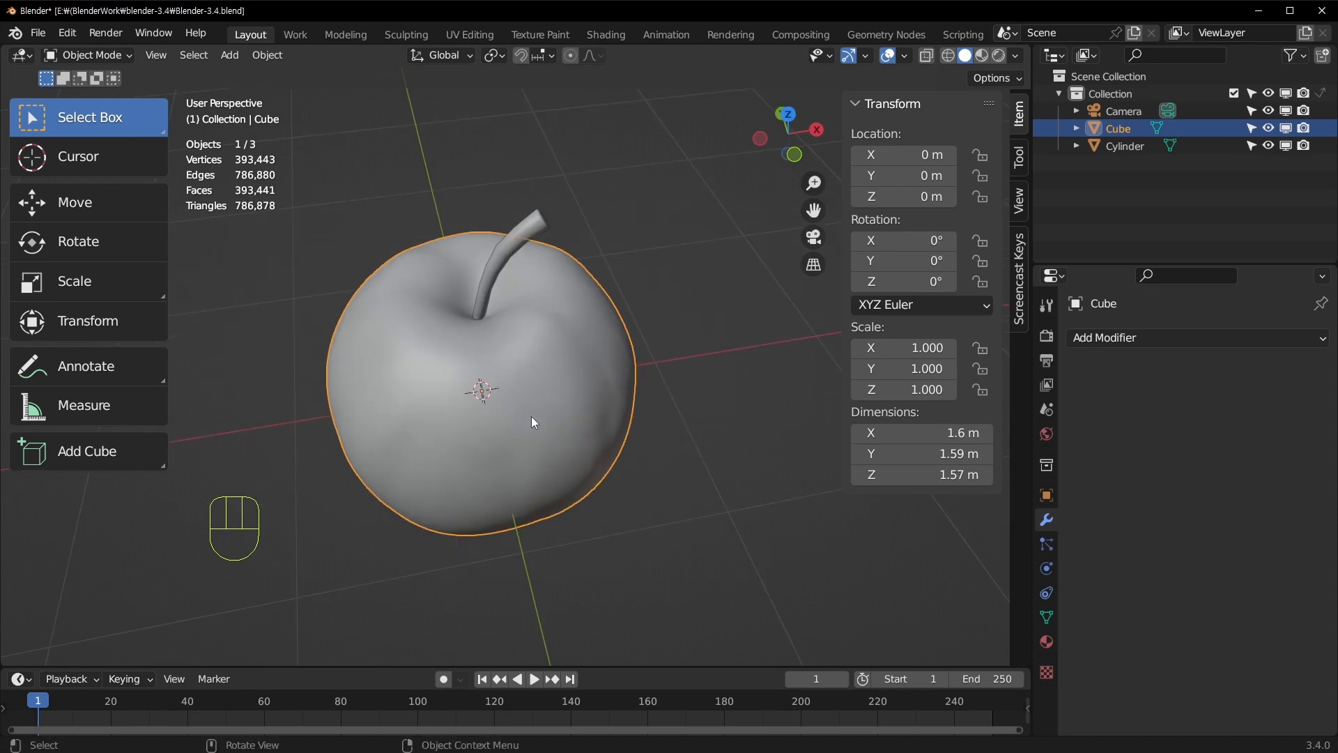
{"action": "middle_click_drag", "start_coordinate": [596, 487], "coordinate": [496, 381]}
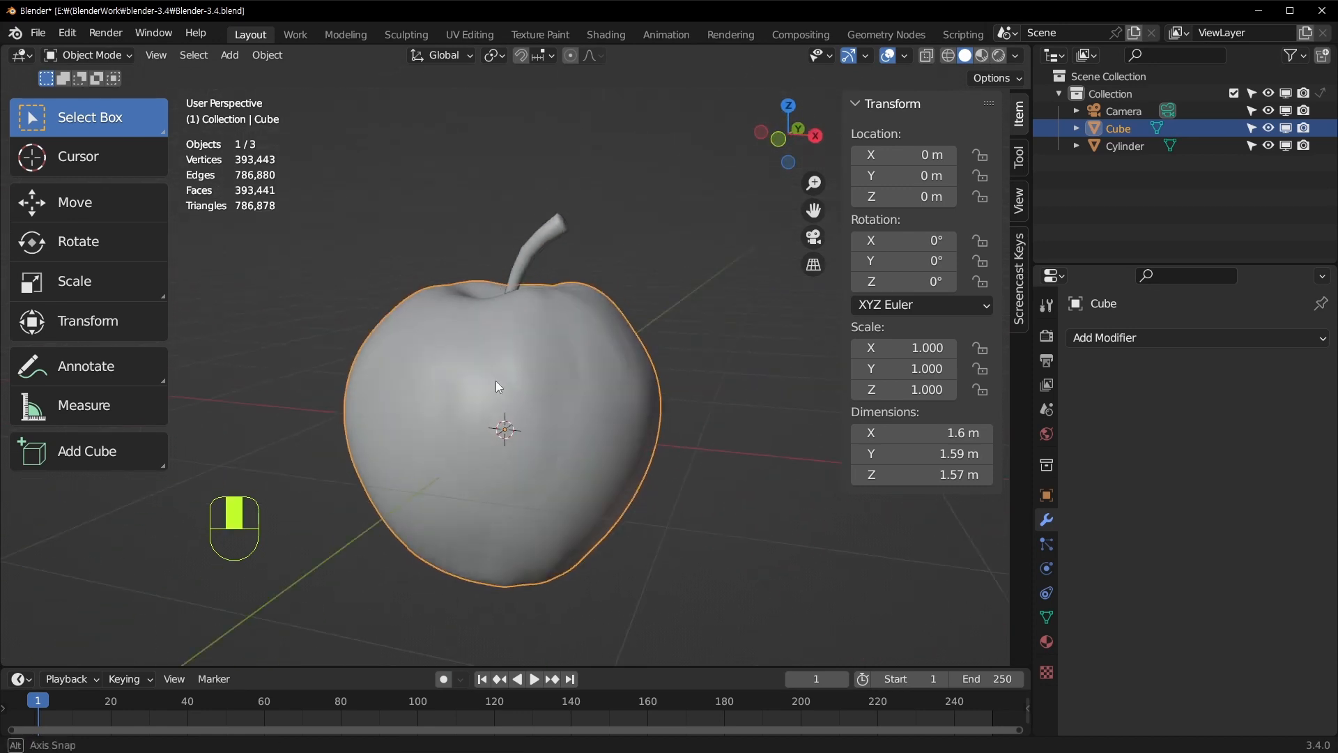
Put the apple body into Sculpt Mode and choose the Blob brush with a radius of 114 px
{"action": "key", "text": "ctrl+Tab"}
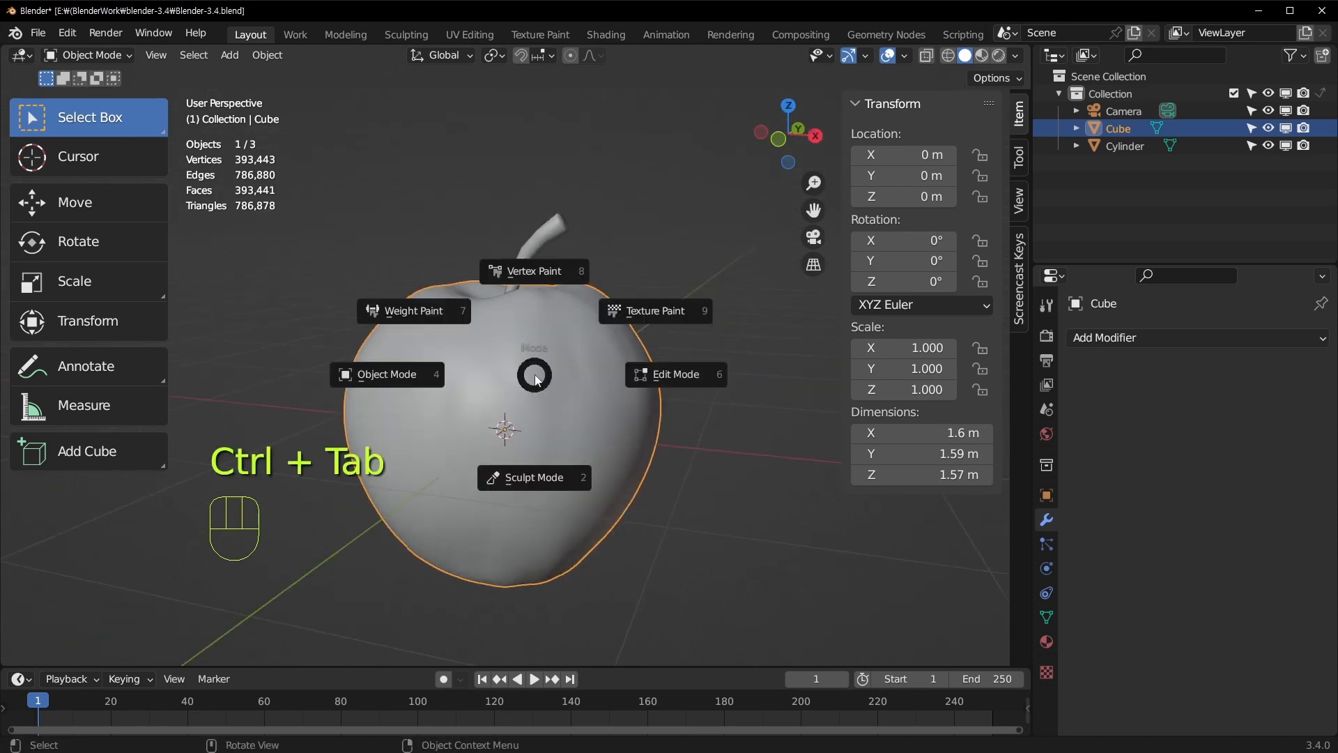
{"action": "left_click", "coordinate": [536, 478]}
{"action": "left_click", "coordinate": [78, 123]}
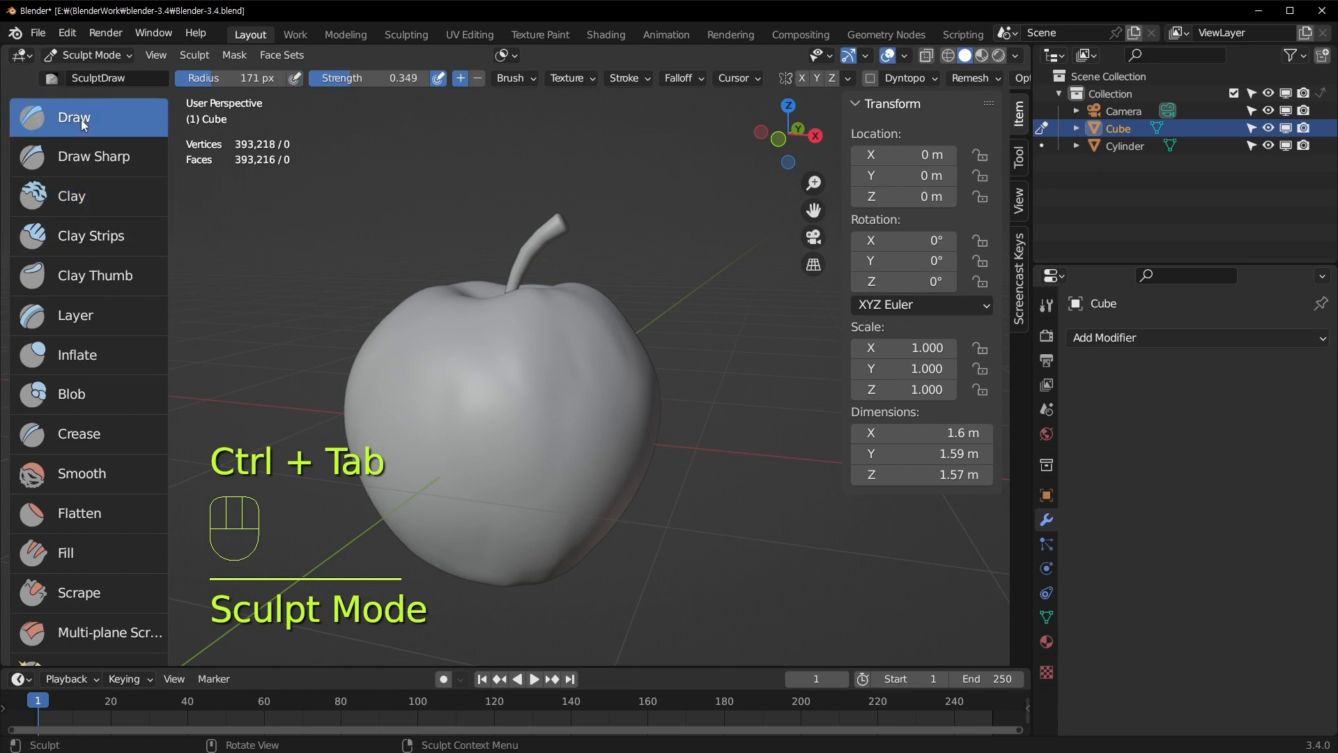
{"action": "left_click", "coordinate": [60, 401]}
{"action": "scroll", "coordinate": [552, 361], "scroll_direction": "up", "scroll_amount": 2}
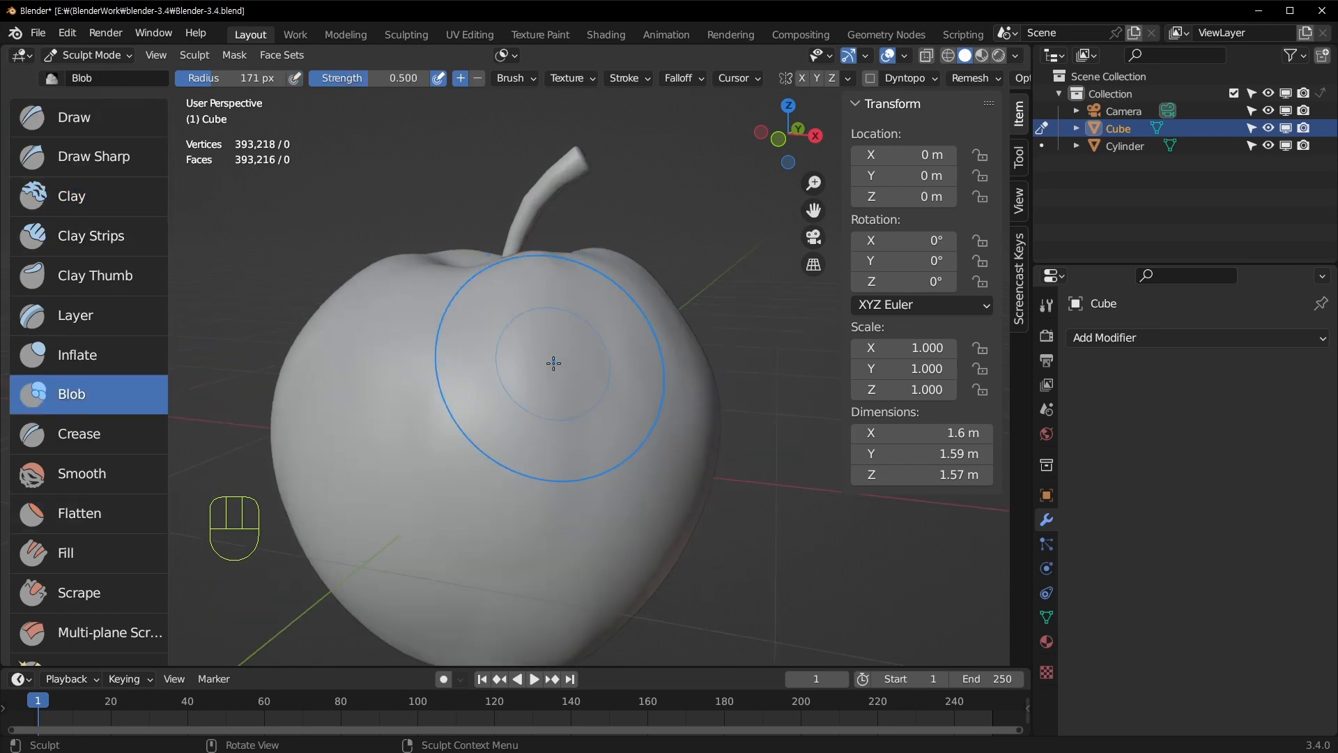
{"action": "key", "text": "g"}
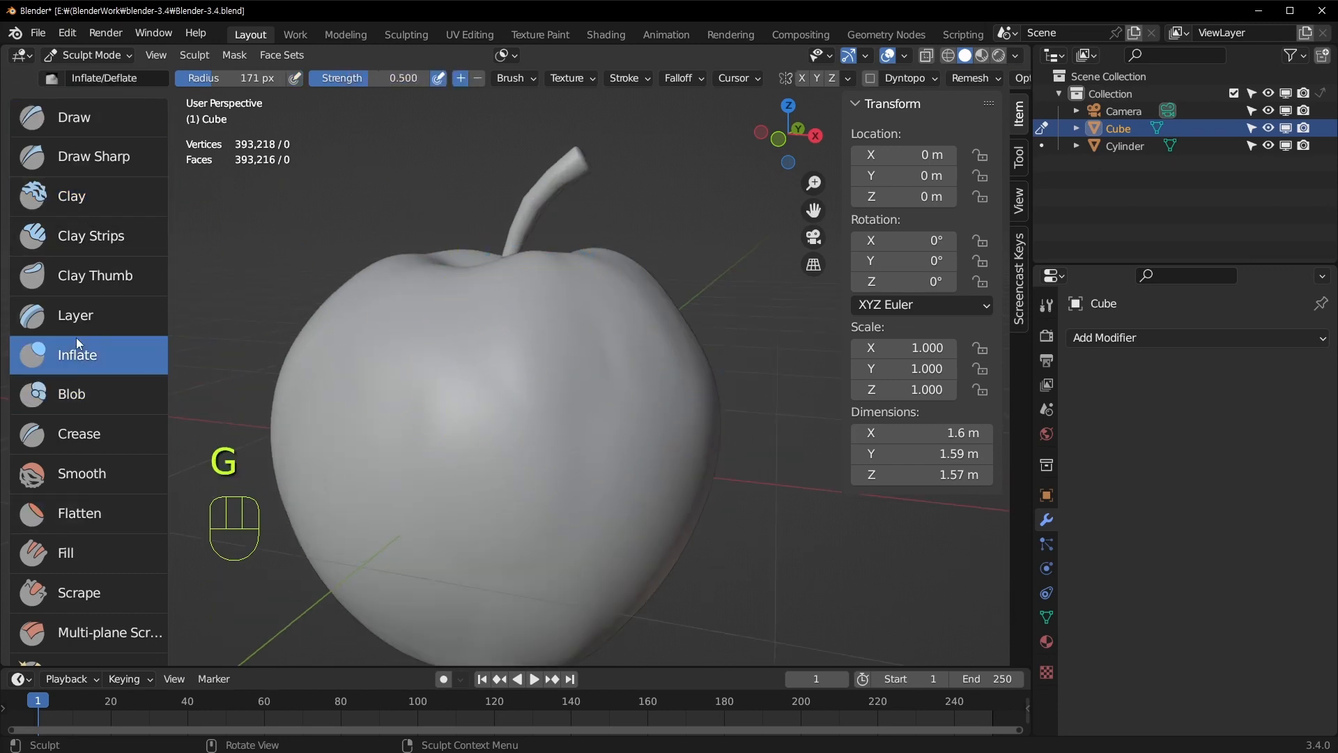
{"action": "left_click", "coordinate": [122, 392]}
{"action": "key", "text": "f"}
{"action": "left_click", "coordinate": [468, 344]}
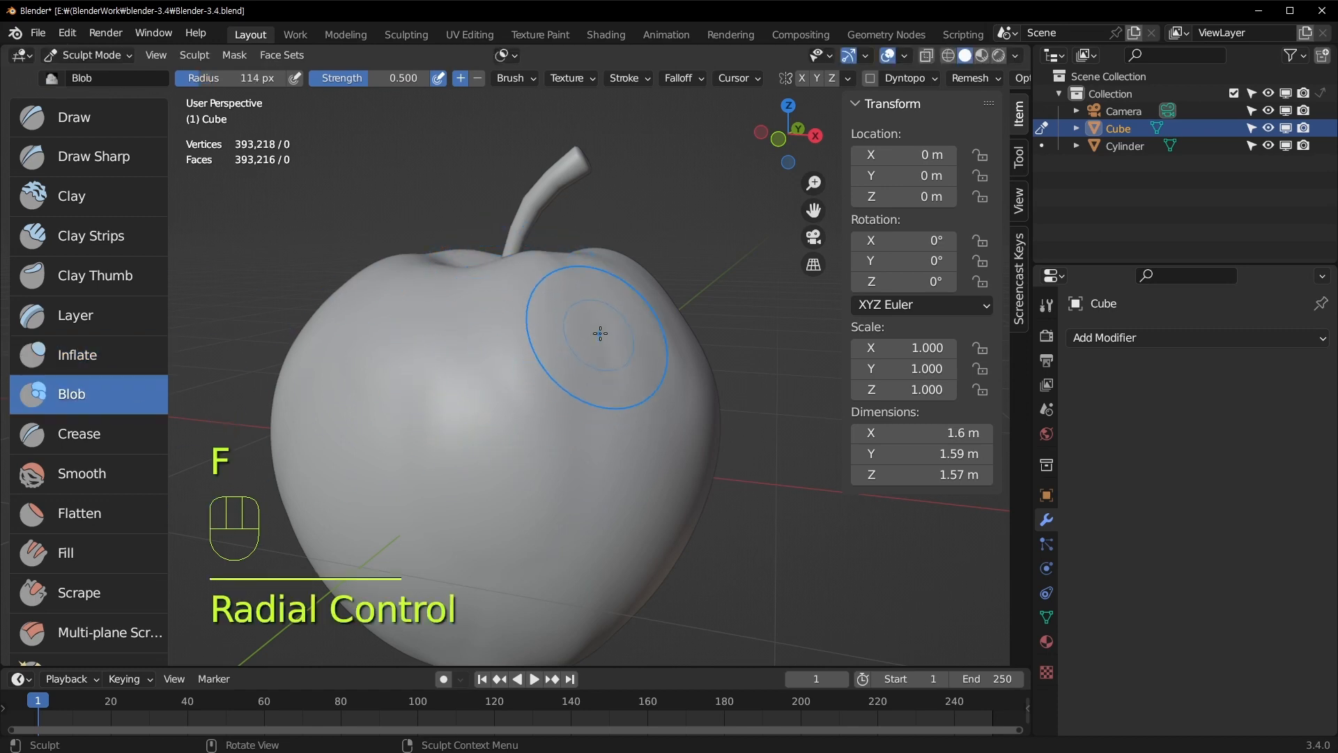
Sculpt a soft Blob stroke down the apple's upper flank below the rim and smooth it into the surrounding surface
{"action": "mouse_move", "coordinate": [600, 334]}
{"action": "left_mouse_down"}
{"action": "mouse_move", "coordinate": [601, 358]}
{"action": "mouse_move", "coordinate": [607, 348]}
{"action": "mouse_move", "coordinate": [572, 390]}
{"action": "mouse_move", "coordinate": [576, 422]}
{"action": "left_mouse_up"}
{"action": "scroll", "coordinate": [90, 453], "scroll_direction": "down", "scroll_amount": 5}
{"action": "mouse_move", "coordinate": [656, 372]}
{"action": "left_mouse_down", "text": "shift"}
{"action": "mouse_move", "coordinate": [664, 339]}
{"action": "mouse_move", "coordinate": [478, 388]}
{"action": "mouse_move", "coordinate": [558, 399]}
{"action": "left_mouse_up", "text": "shift"}
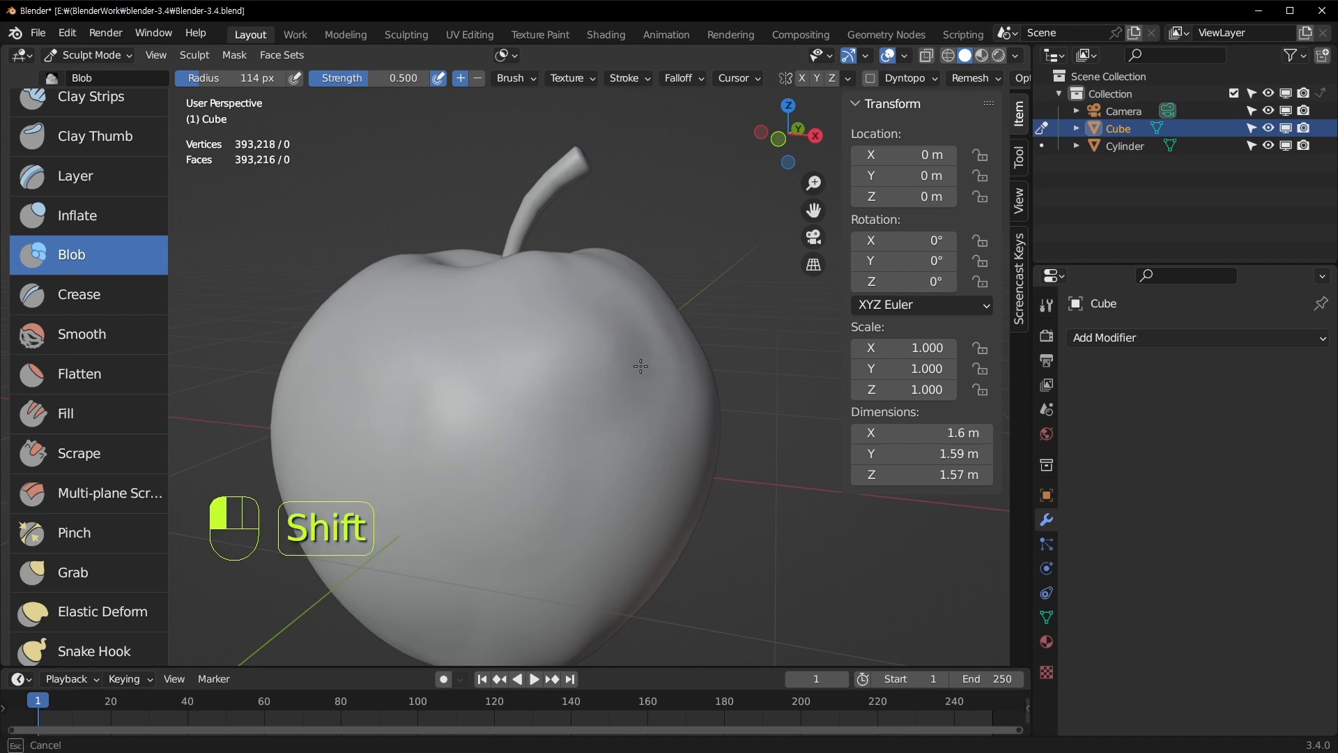
{"action": "left_click_drag", "start_coordinate": [640, 365], "coordinate": [592, 370], "text": "shift"}
{"action": "middle_click_drag", "start_coordinate": [454, 382], "coordinate": [456, 398]}
{"action": "left_click_drag", "start_coordinate": [592, 550], "coordinate": [481, 598], "text": "shift"}
Smooth the remaining unevenness on the apple's sides and upper shoulders, working around the body from several angles
{"action": "middle_click_drag", "start_coordinate": [459, 463], "coordinate": [416, 347]}
{"action": "middle_click_drag", "start_coordinate": [585, 341], "coordinate": [536, 366]}
{"action": "mouse_move", "coordinate": [436, 334]}
{"action": "left_mouse_down", "text": "shift"}
{"action": "mouse_move", "coordinate": [412, 332]}
{"action": "mouse_move", "coordinate": [432, 341]}
{"action": "left_mouse_up", "text": "shift"}
{"action": "middle_click_drag", "start_coordinate": [604, 370], "coordinate": [620, 380]}
{"action": "mouse_move", "coordinate": [655, 357]}
{"action": "left_mouse_down", "text": "shift"}
{"action": "mouse_move", "coordinate": [576, 262]}
{"action": "mouse_move", "coordinate": [583, 231]}
{"action": "left_mouse_up", "text": "shift"}
{"action": "left_click_drag", "start_coordinate": [534, 594], "coordinate": [627, 388], "text": "shift"}
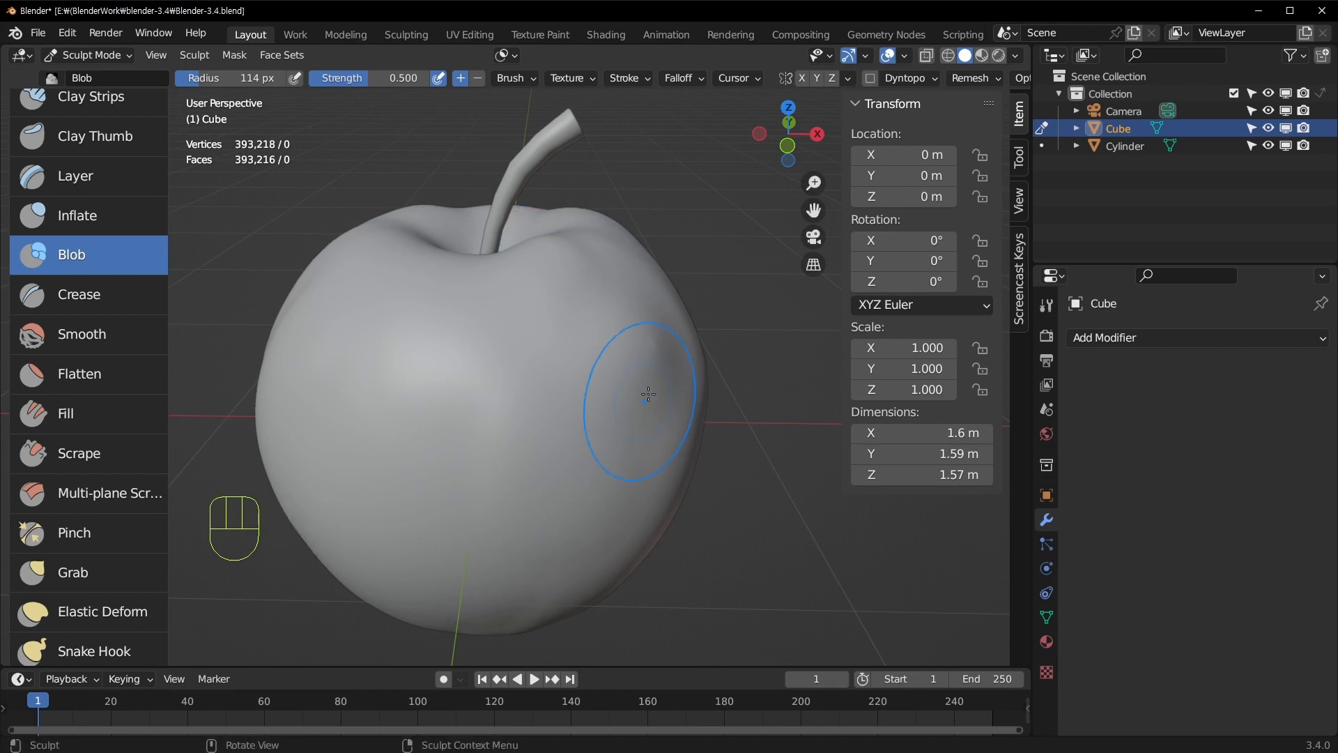
{"action": "middle_click_drag", "start_coordinate": [627, 388], "coordinate": [641, 366]}
{"action": "left_click_drag", "start_coordinate": [601, 455], "coordinate": [571, 446], "text": "shift"}
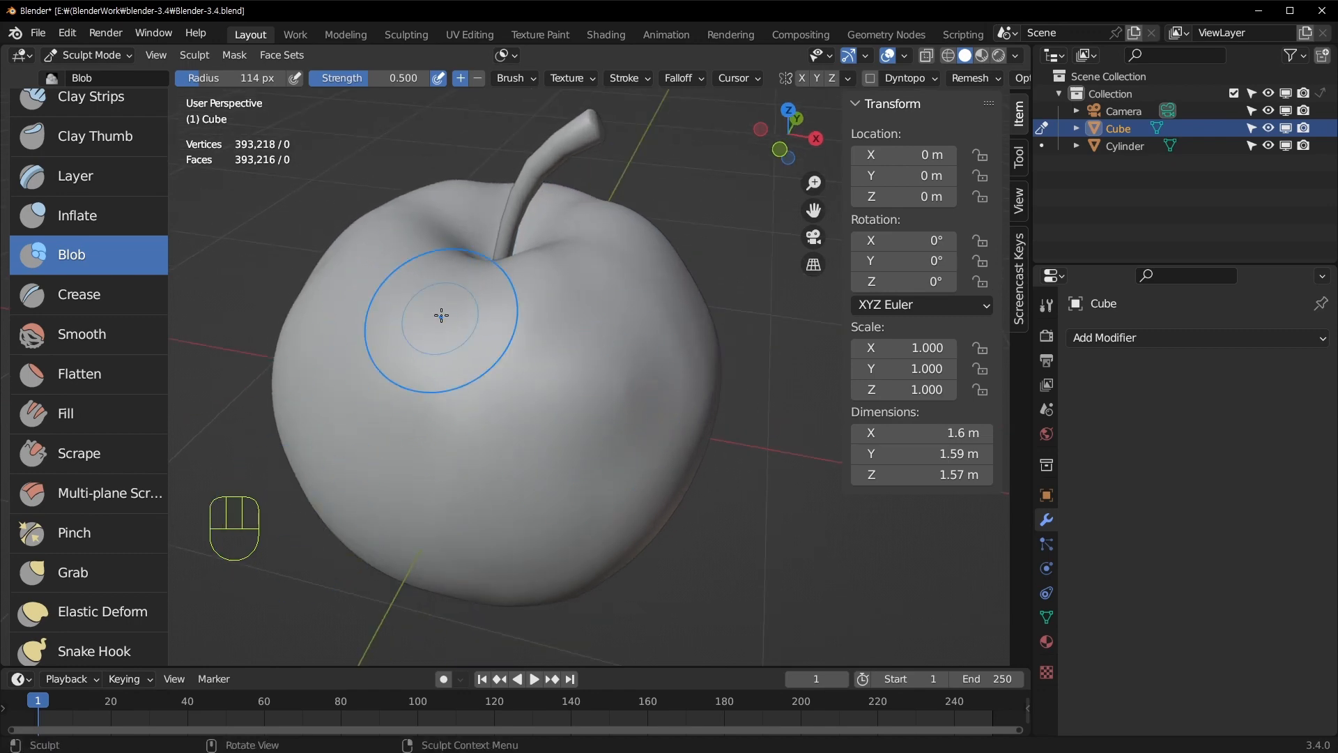
{"action": "middle_click_drag", "start_coordinate": [401, 294], "coordinate": [555, 266]}
{"action": "left_click_drag", "start_coordinate": [556, 267], "coordinate": [463, 314], "text": "shift"}
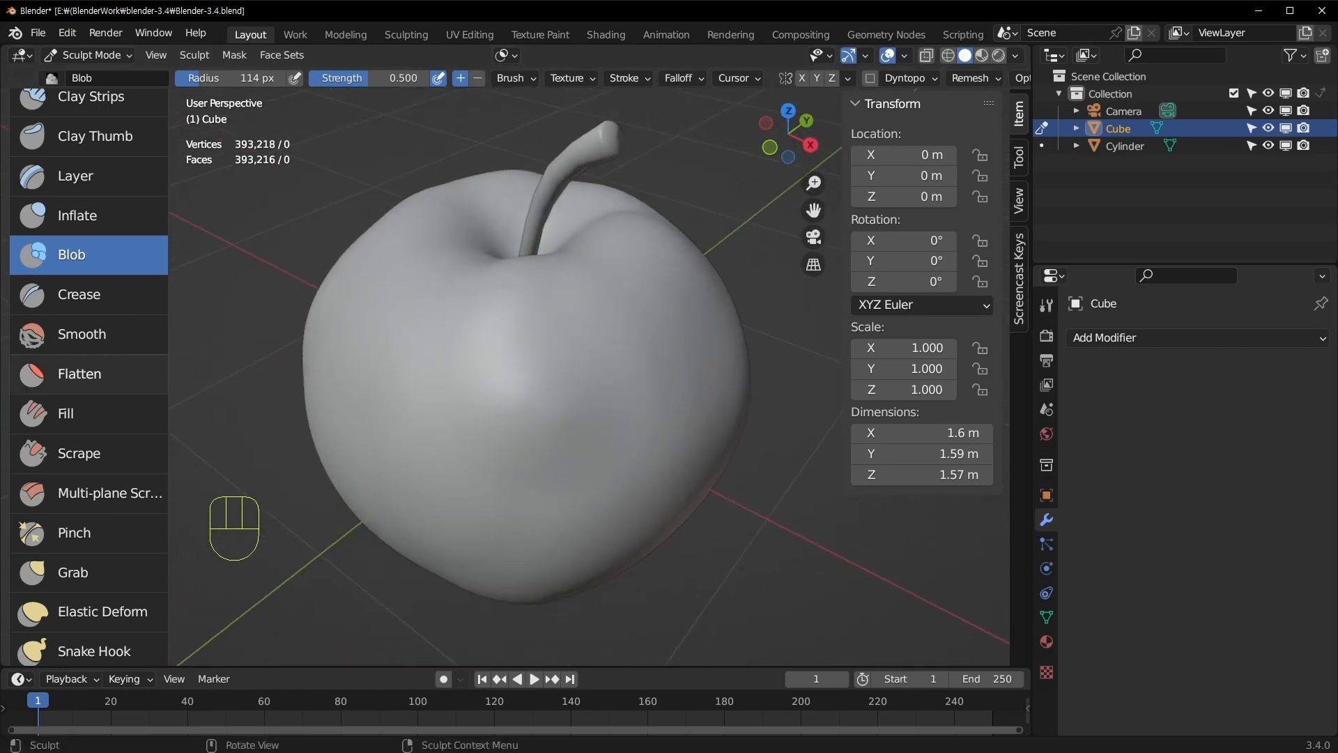